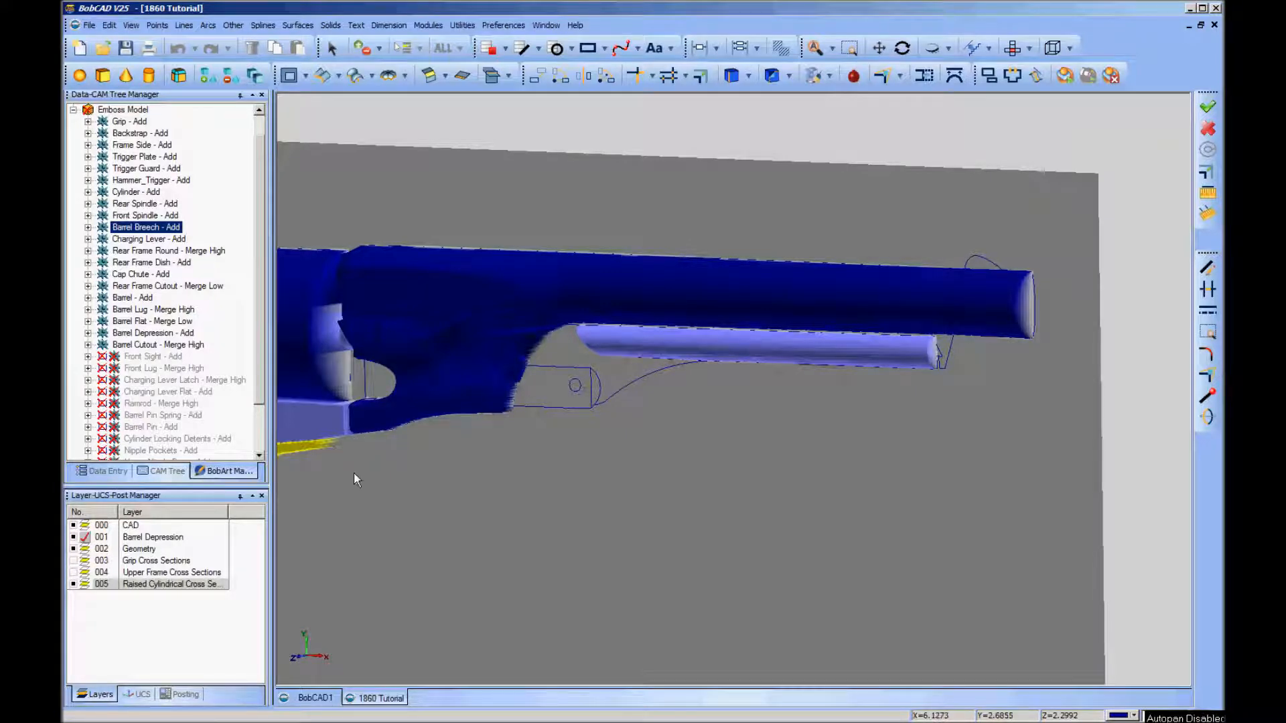
Examine the barrel area of the model and the suppressed emboss features listed after Barrel Cutout
scroll(354, 473, down, 3)
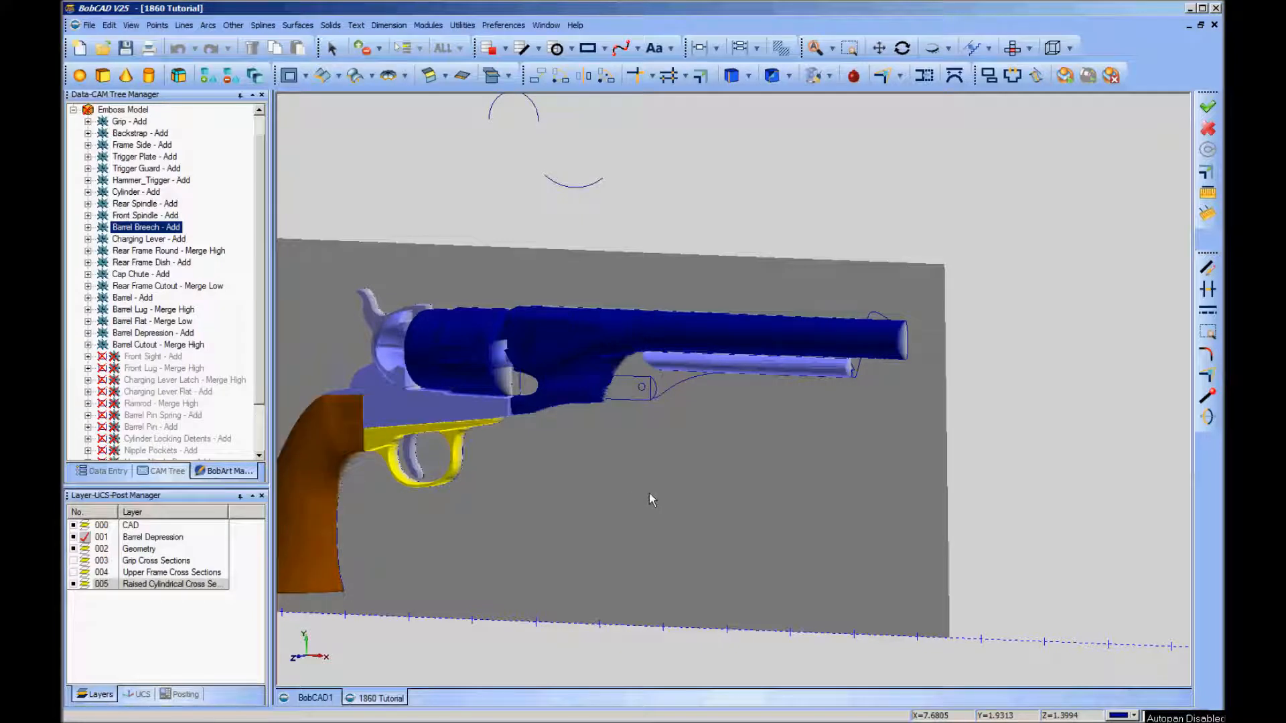
scroll(649, 494, up, 2)
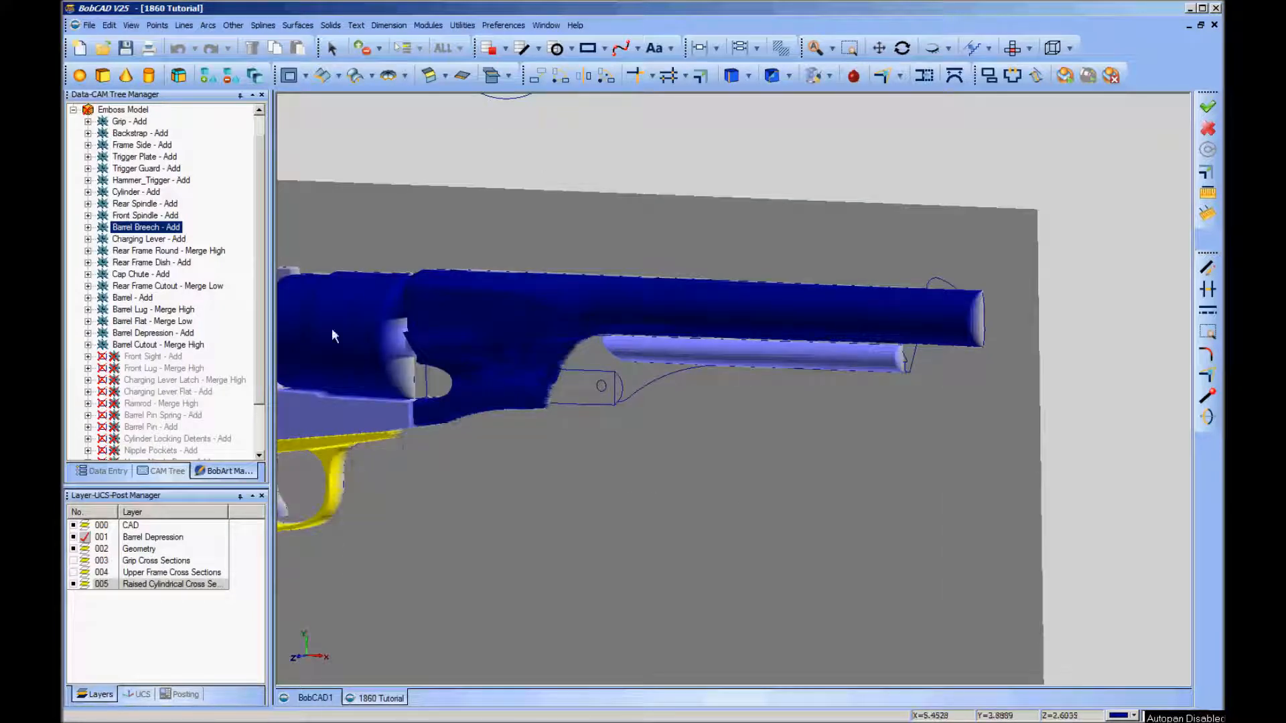
drag(254, 298, 258, 367)
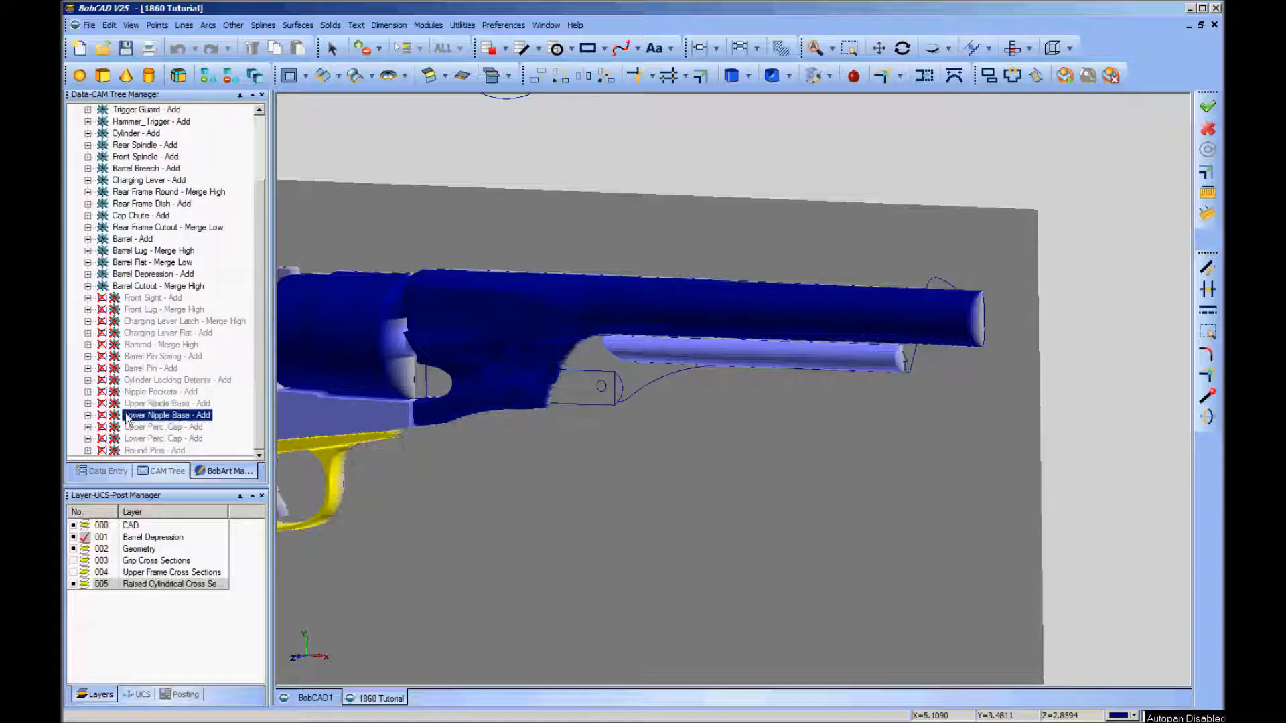
click(168, 379)
click(194, 310)
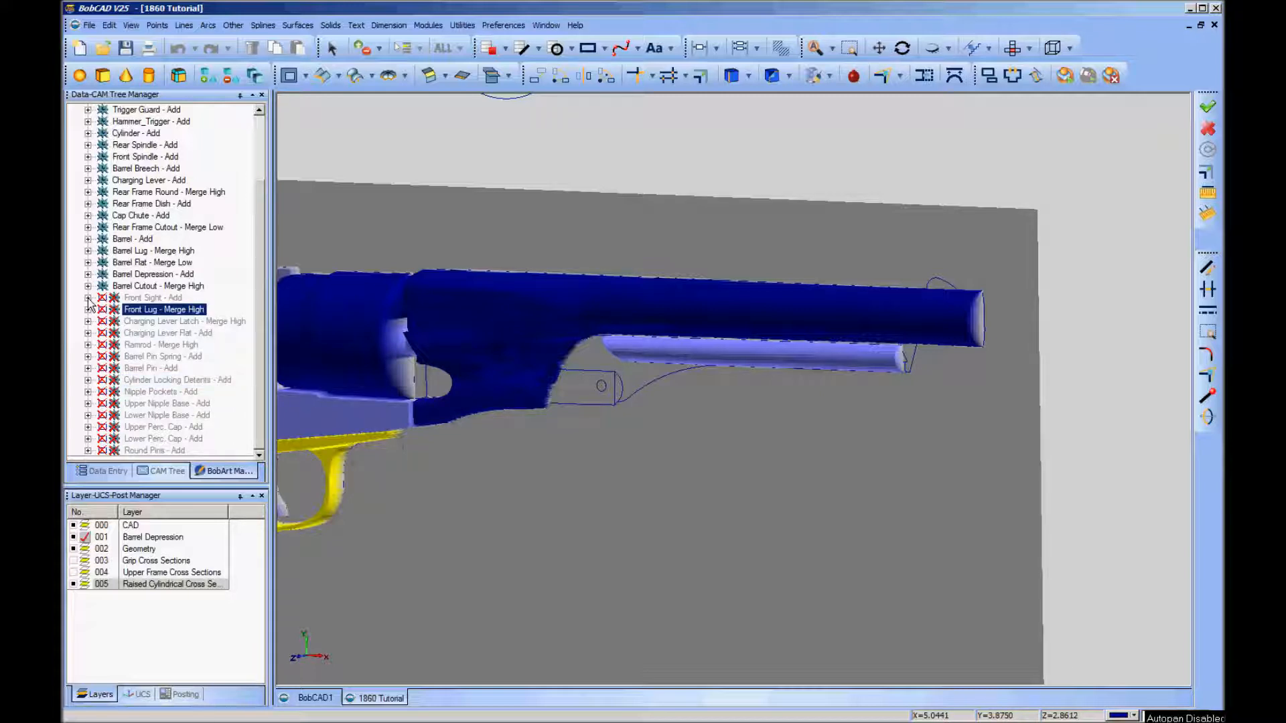
click(178, 299)
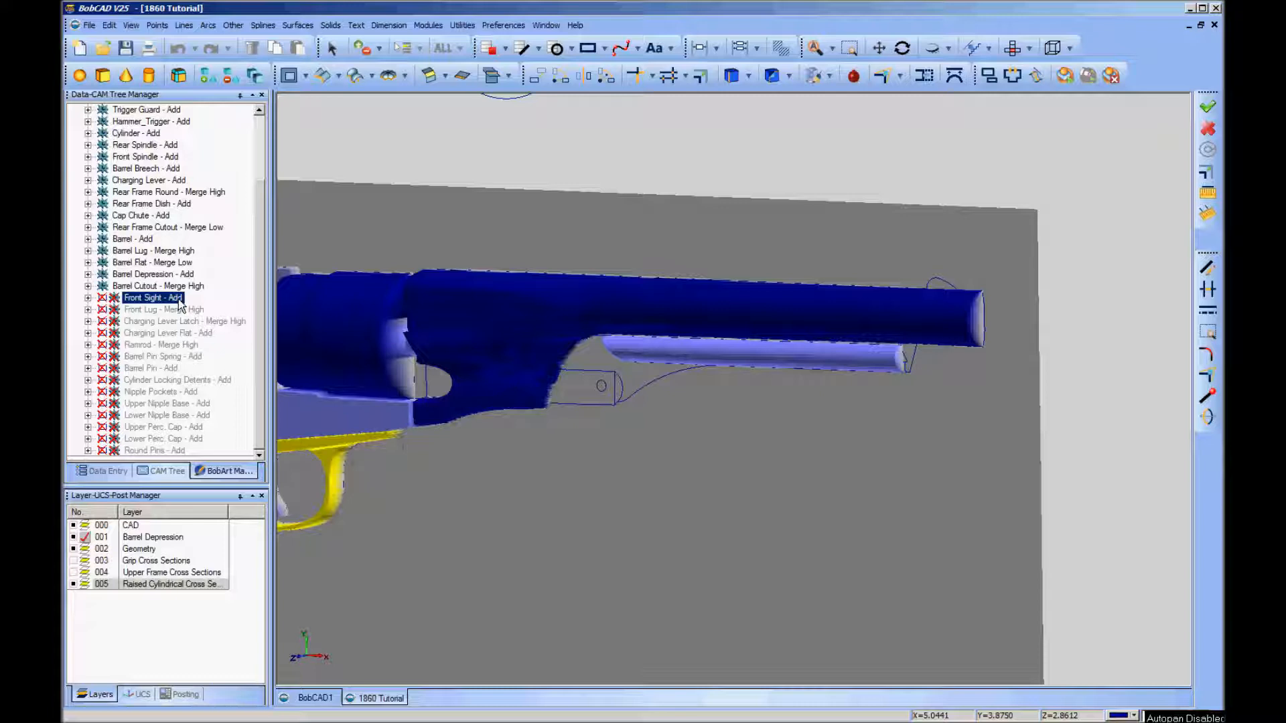
click(181, 309)
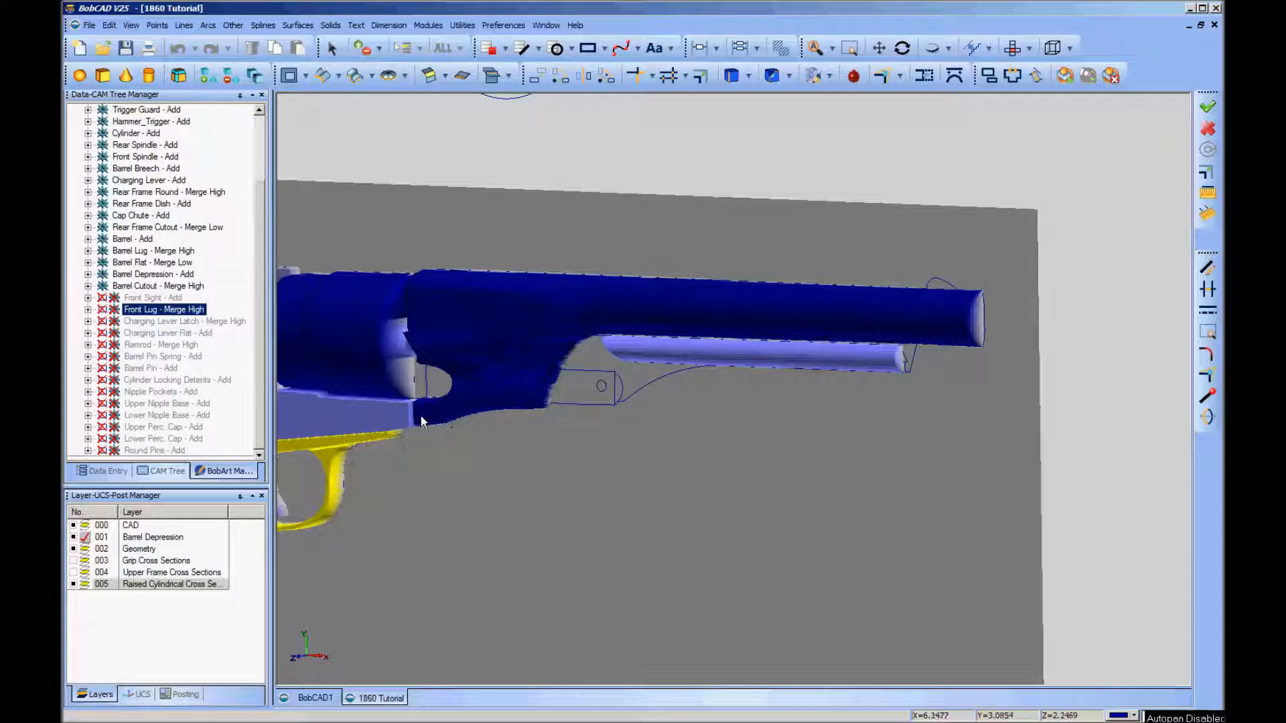
click(168, 333)
Unsuppress the Front Sight emboss feature and review its emboss settings, accepting them as they are
click(167, 298)
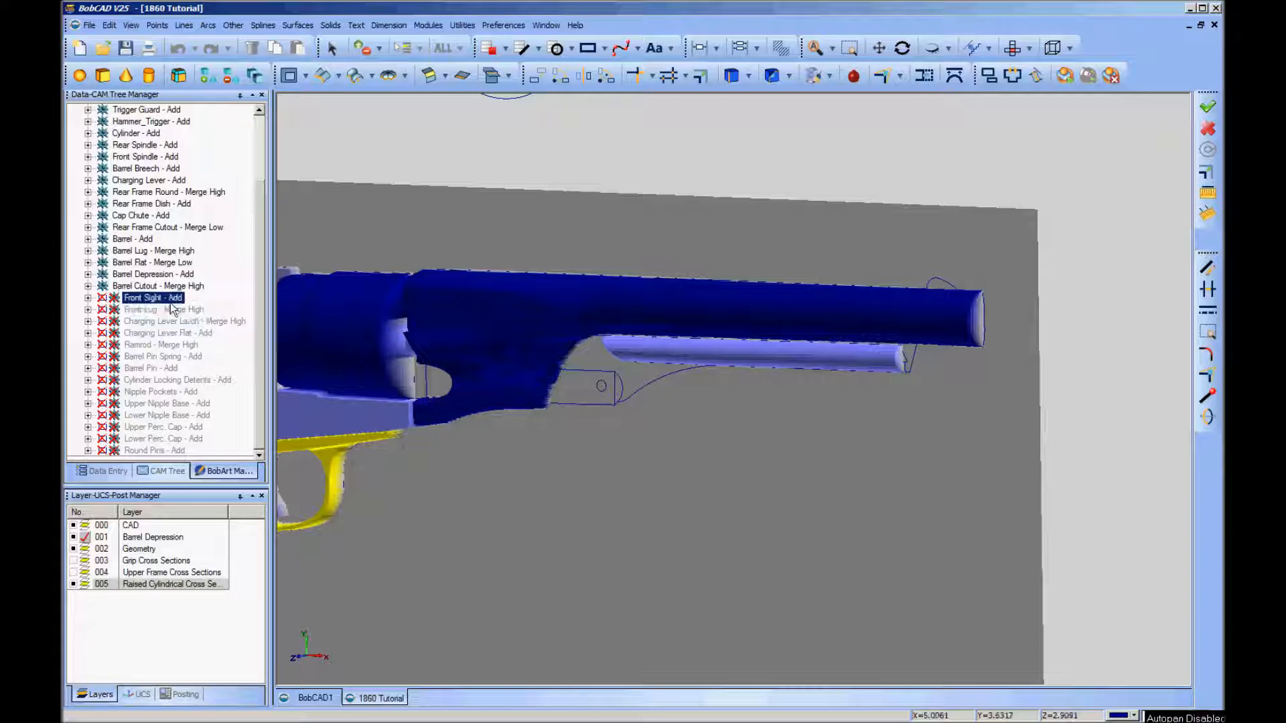
right_click(154, 305)
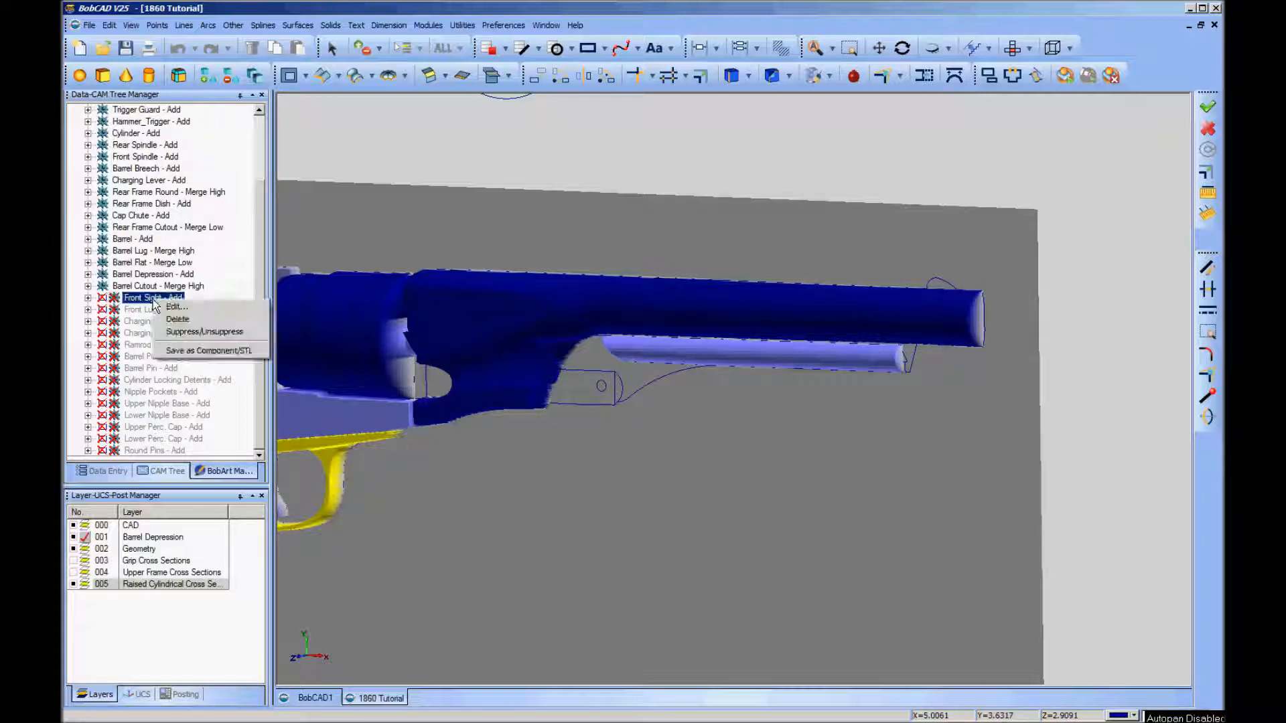
click(201, 331)
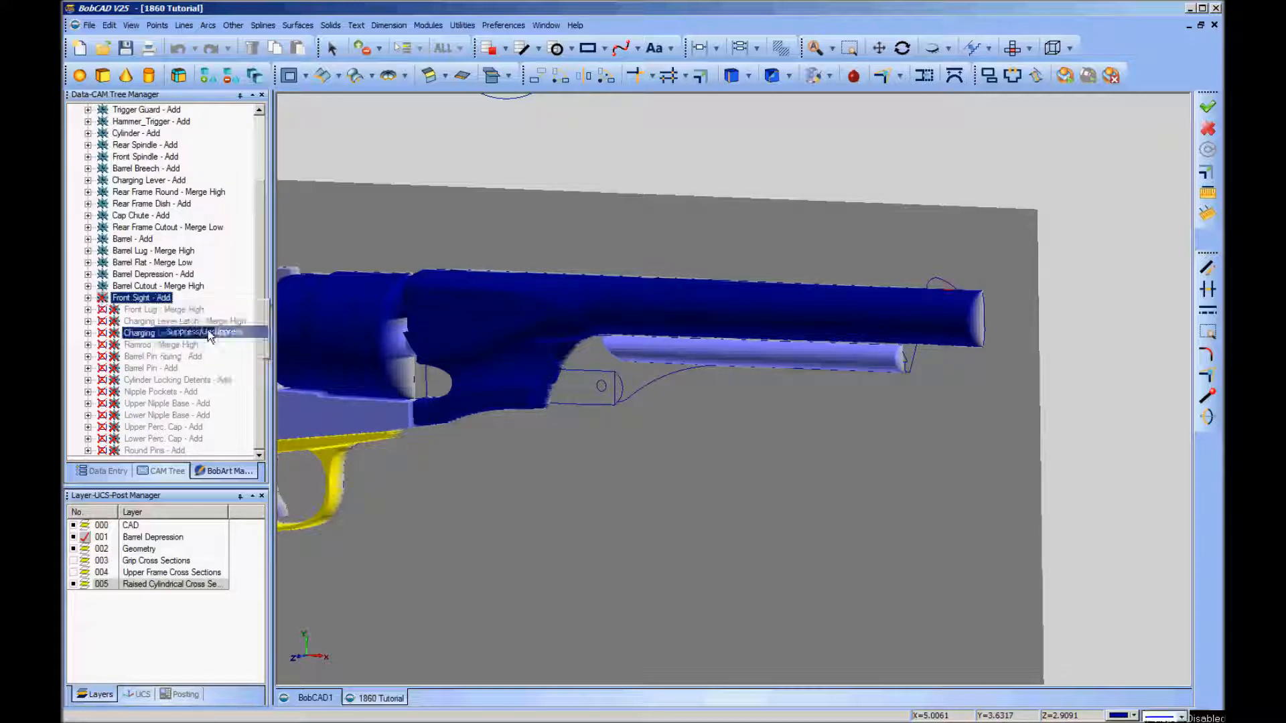
right_click(149, 299)
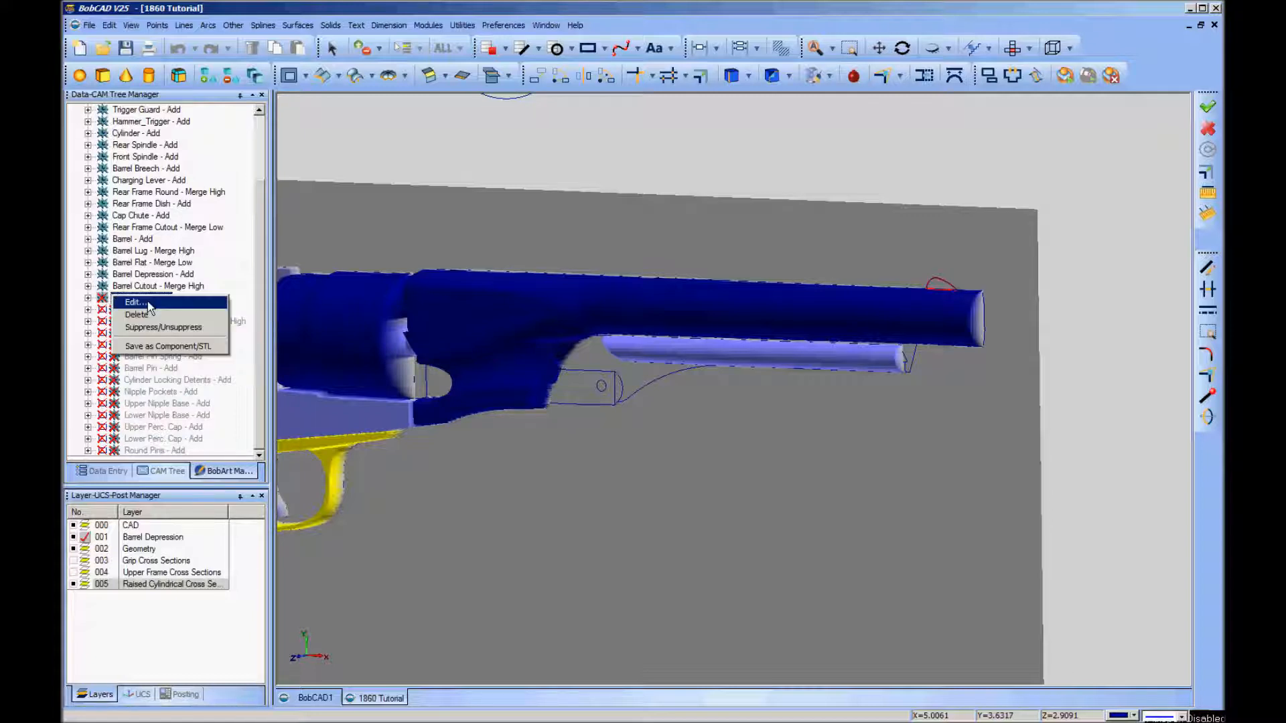
click(151, 308)
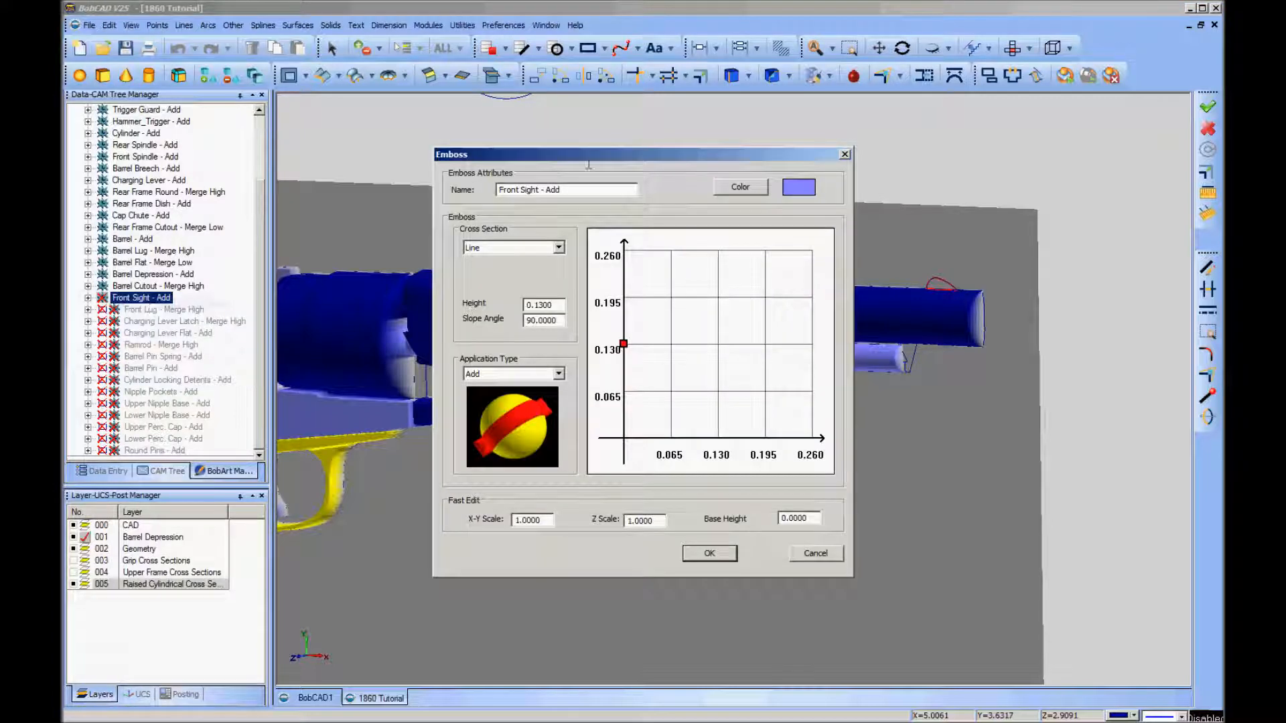
drag(590, 150, 381, 140)
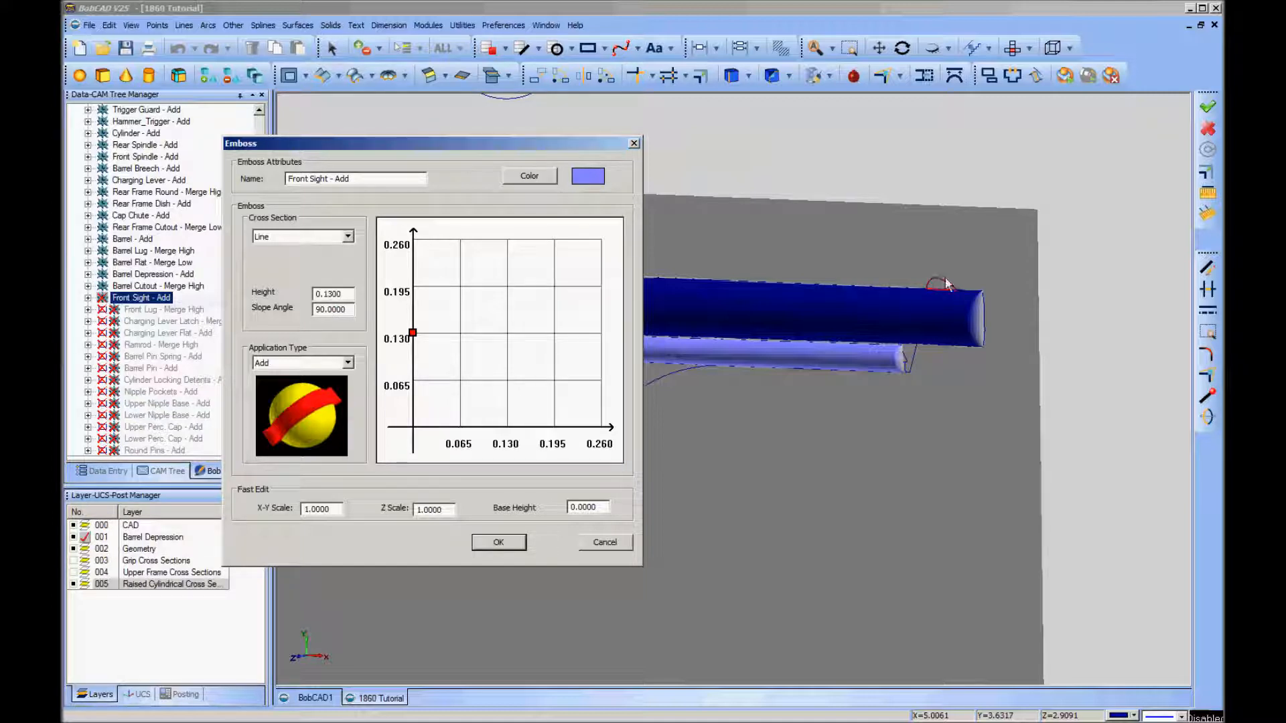
click(499, 543)
Regenerate the emboss model to build the Front Sight on the barrel
scroll(170, 167, up, 3)
right_click(127, 134)
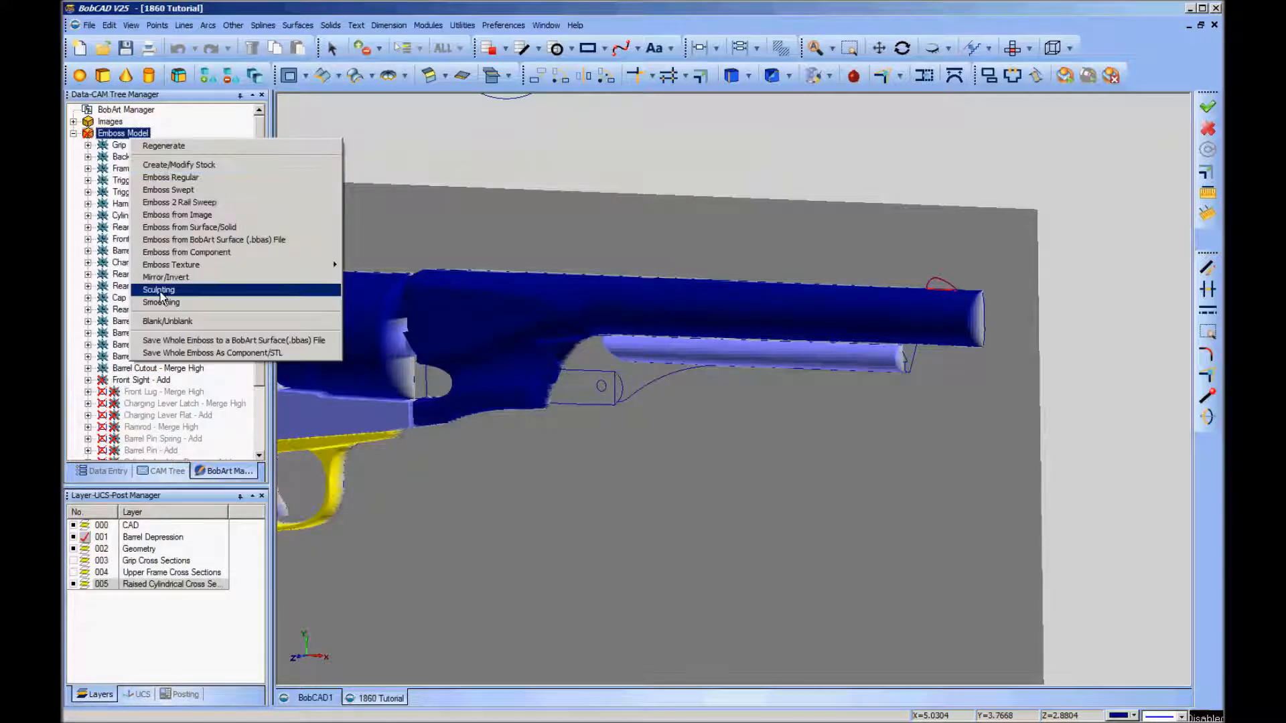
click(163, 145)
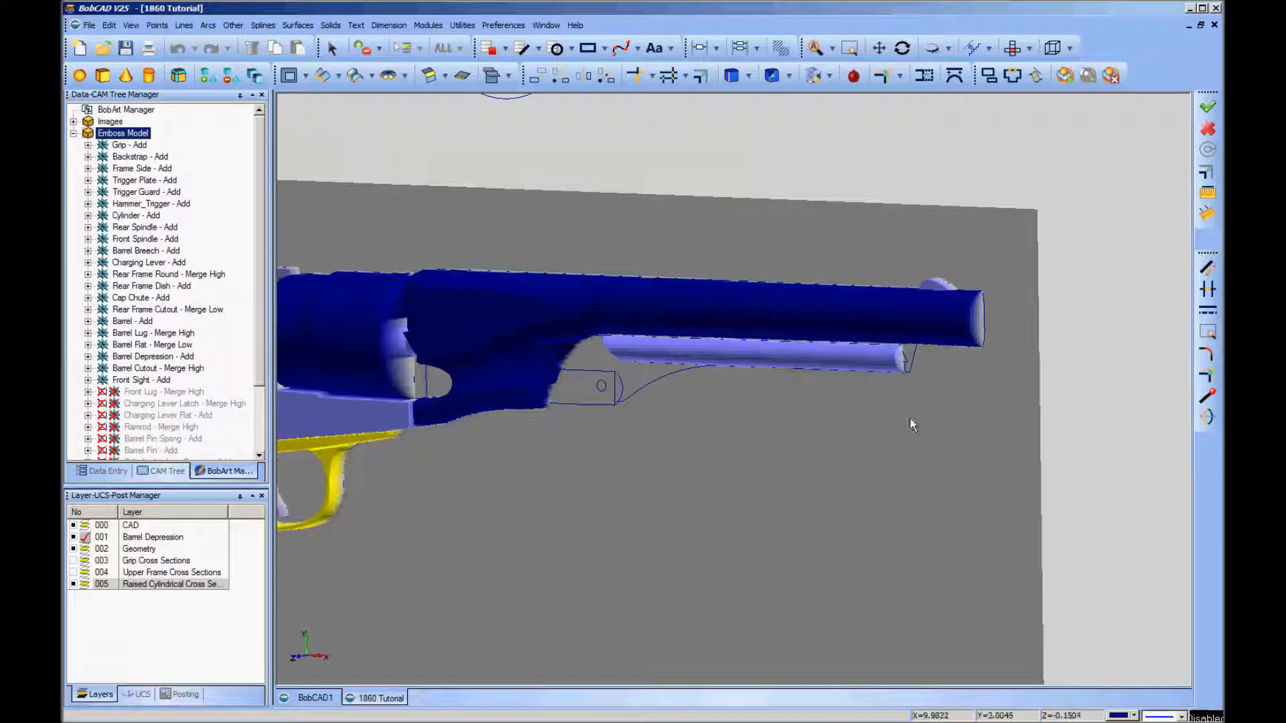
scroll(910, 419, up, 2)
scroll(910, 419, down, 1)
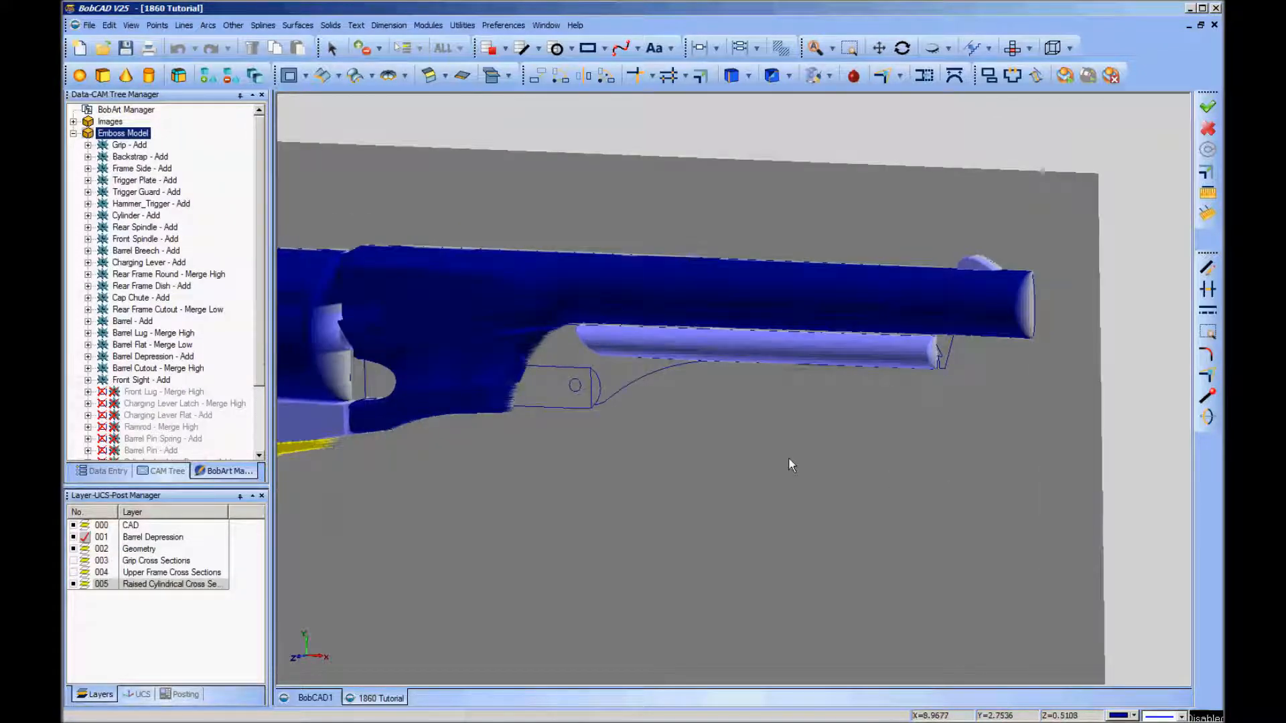
scroll(789, 457, down, 1)
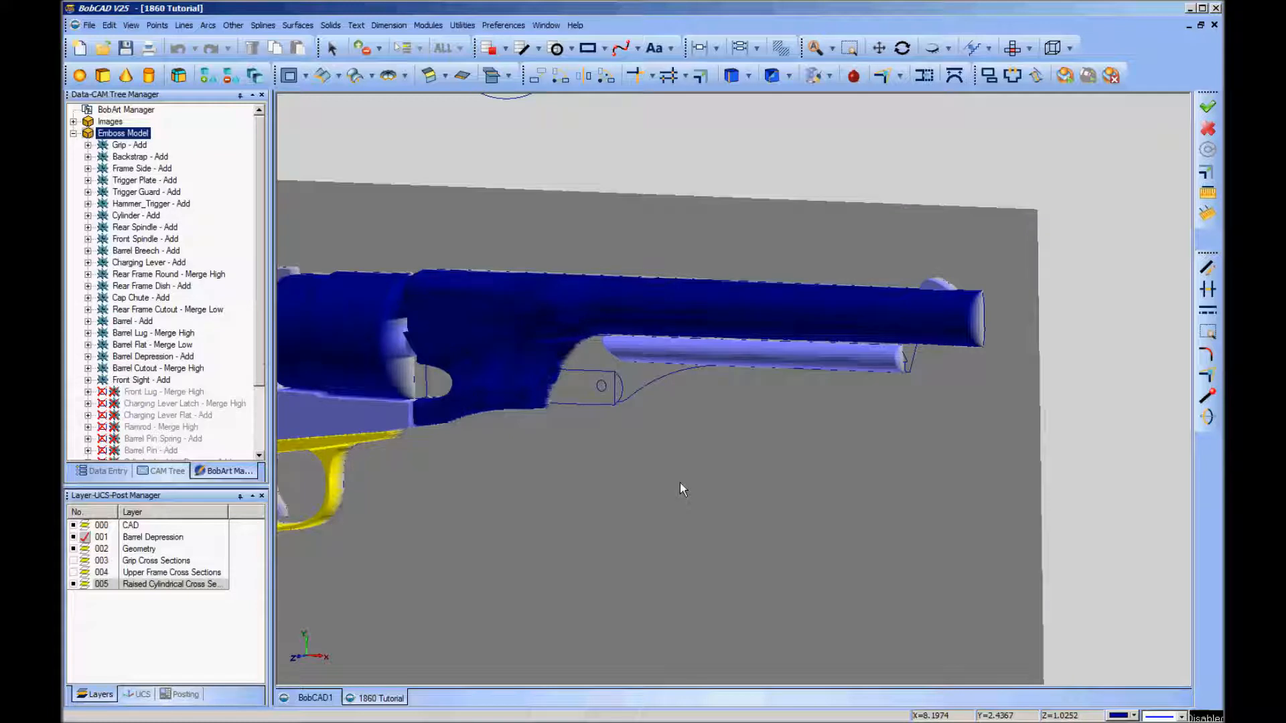
scroll(742, 472, up, 2)
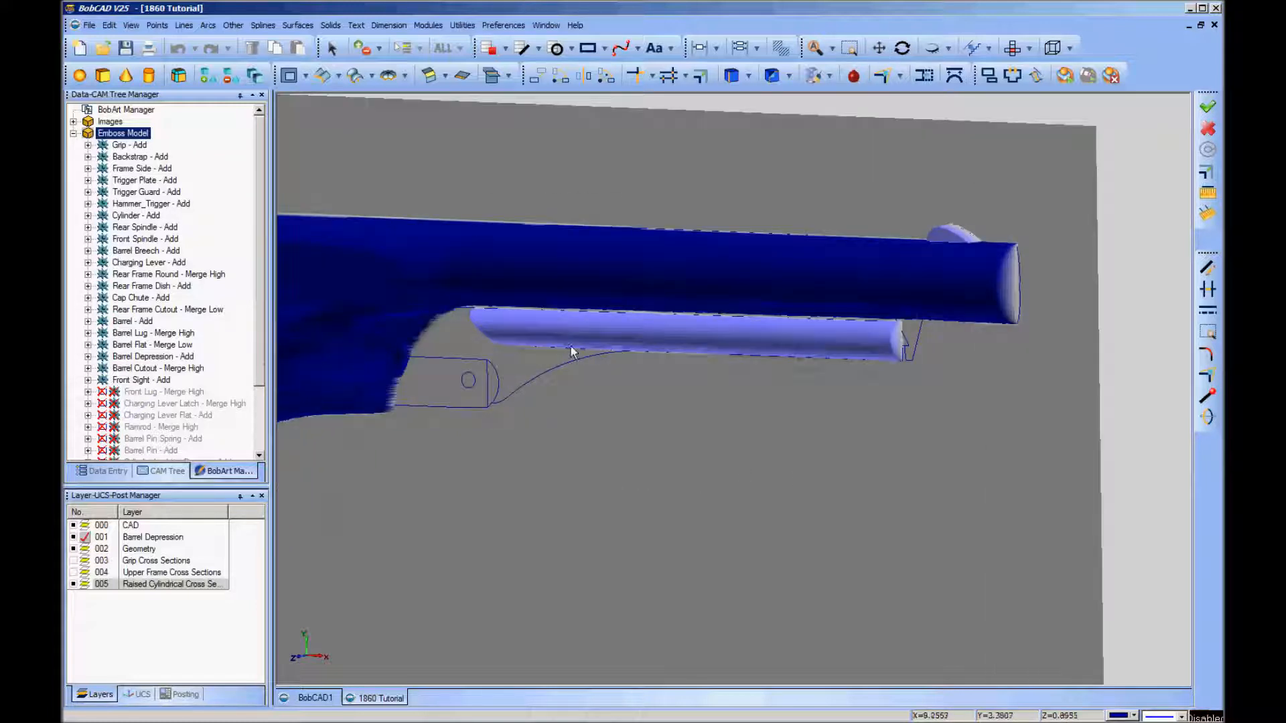
right_click(576, 452)
mouse_move(633, 561)
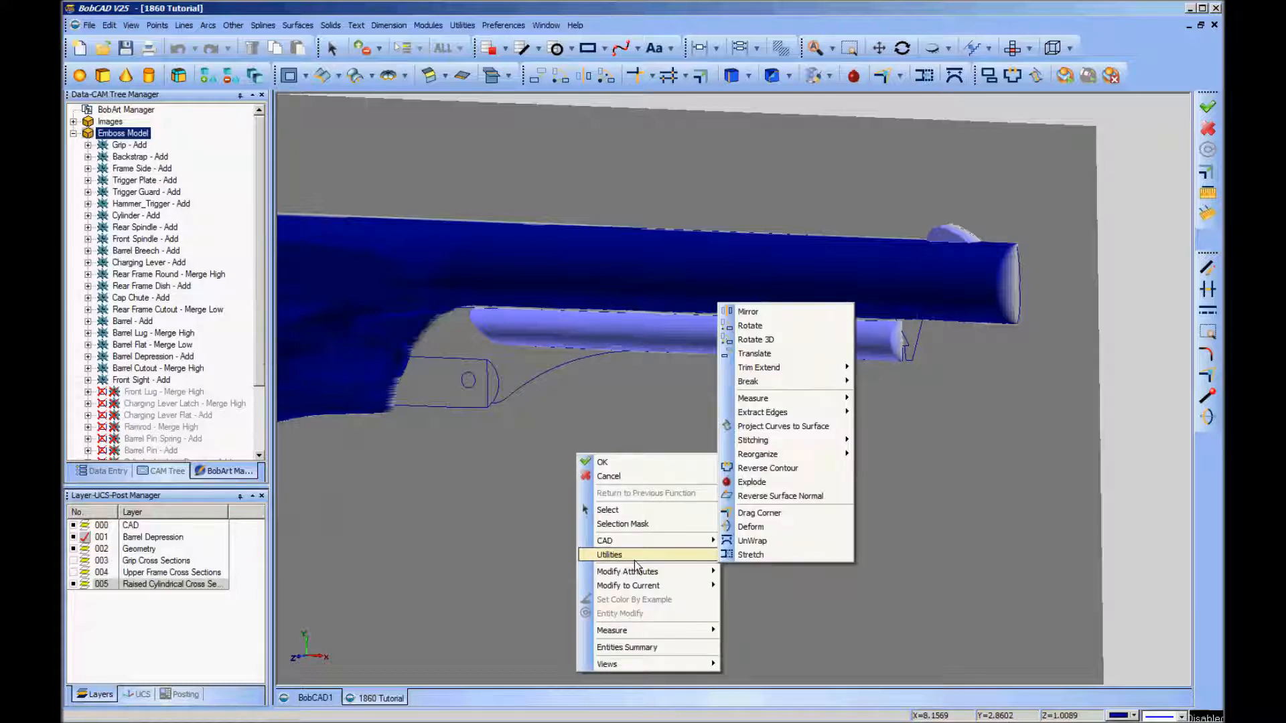
click(512, 517)
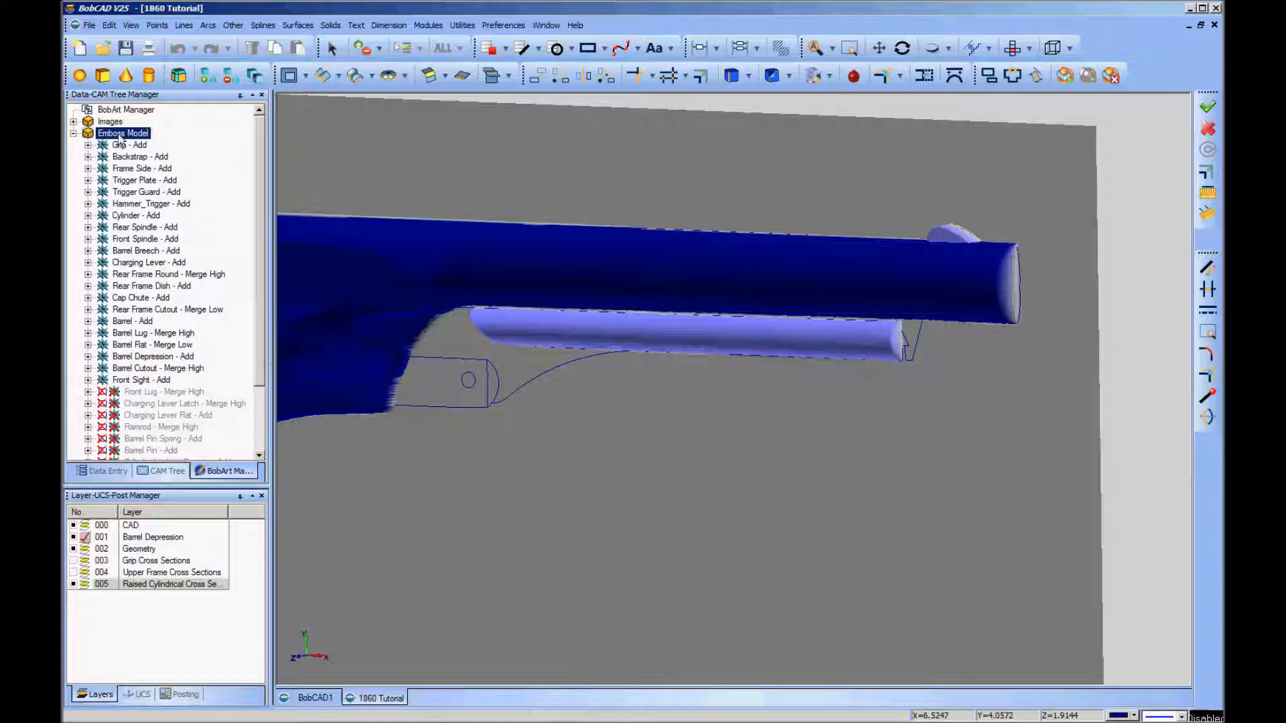
Blank the emboss model to inspect the underlying barrel and charging lever wireframe geometry, and unblank it again
right_click(120, 139)
click(200, 310)
click(190, 275)
right_click(142, 133)
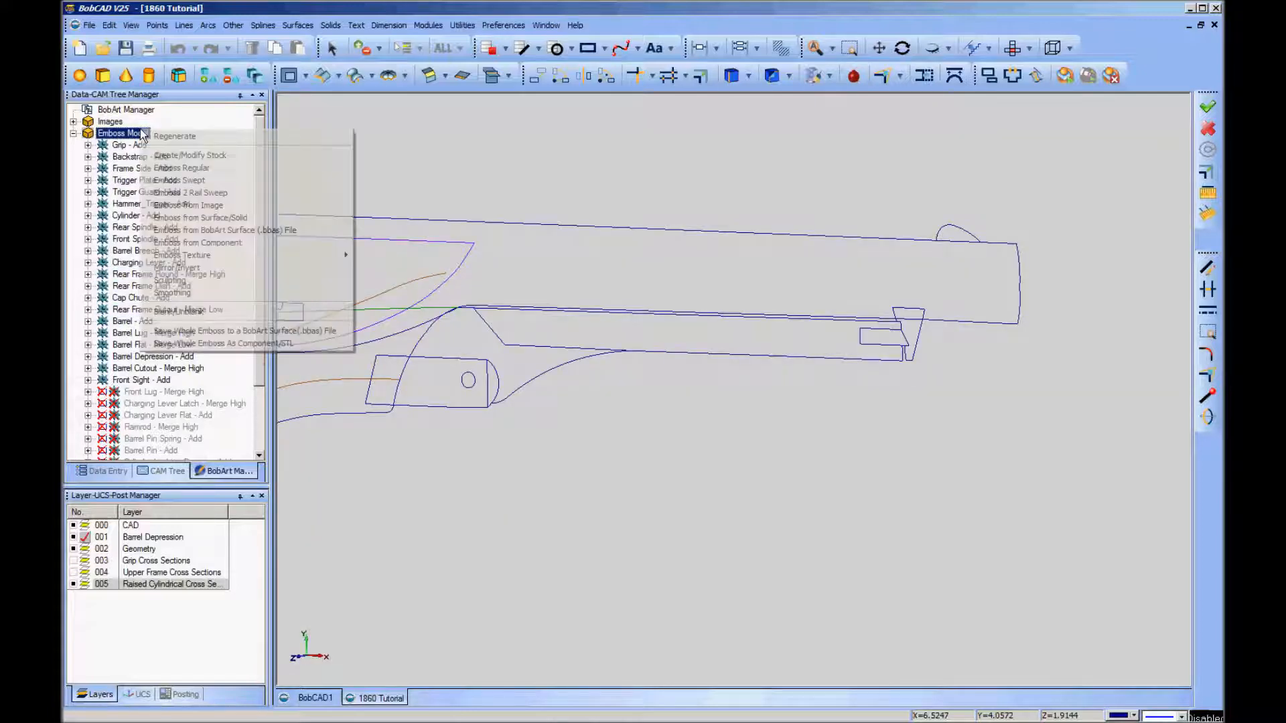
click(177, 309)
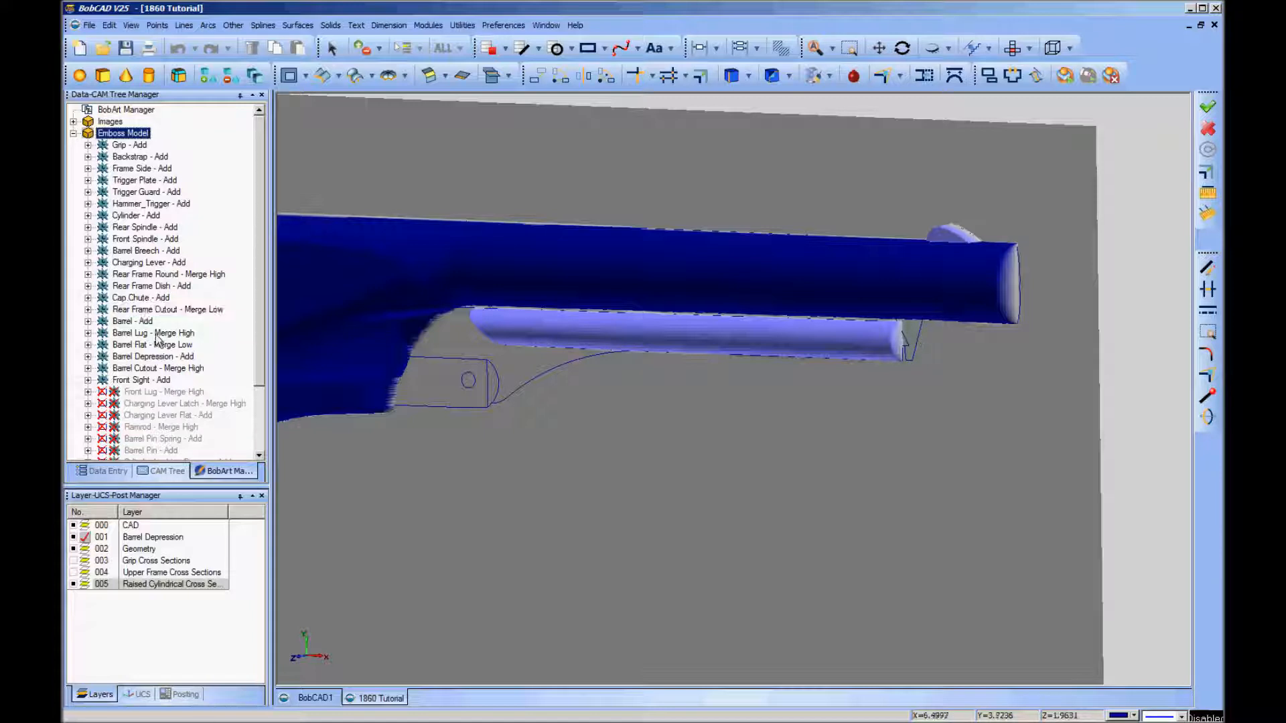
Unsuppress the Front Lug - Merge High feature and review its emboss settings, accepting them as they are
right_click(147, 395)
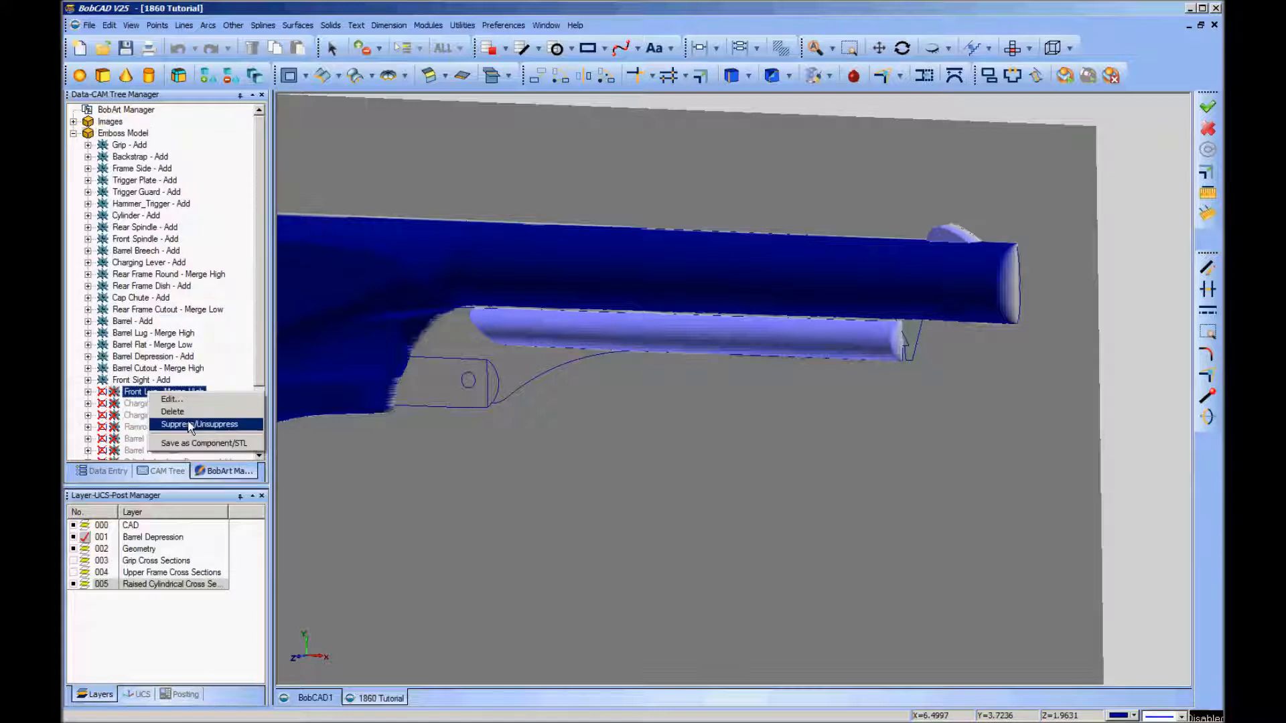
click(191, 424)
right_click(156, 392)
click(171, 402)
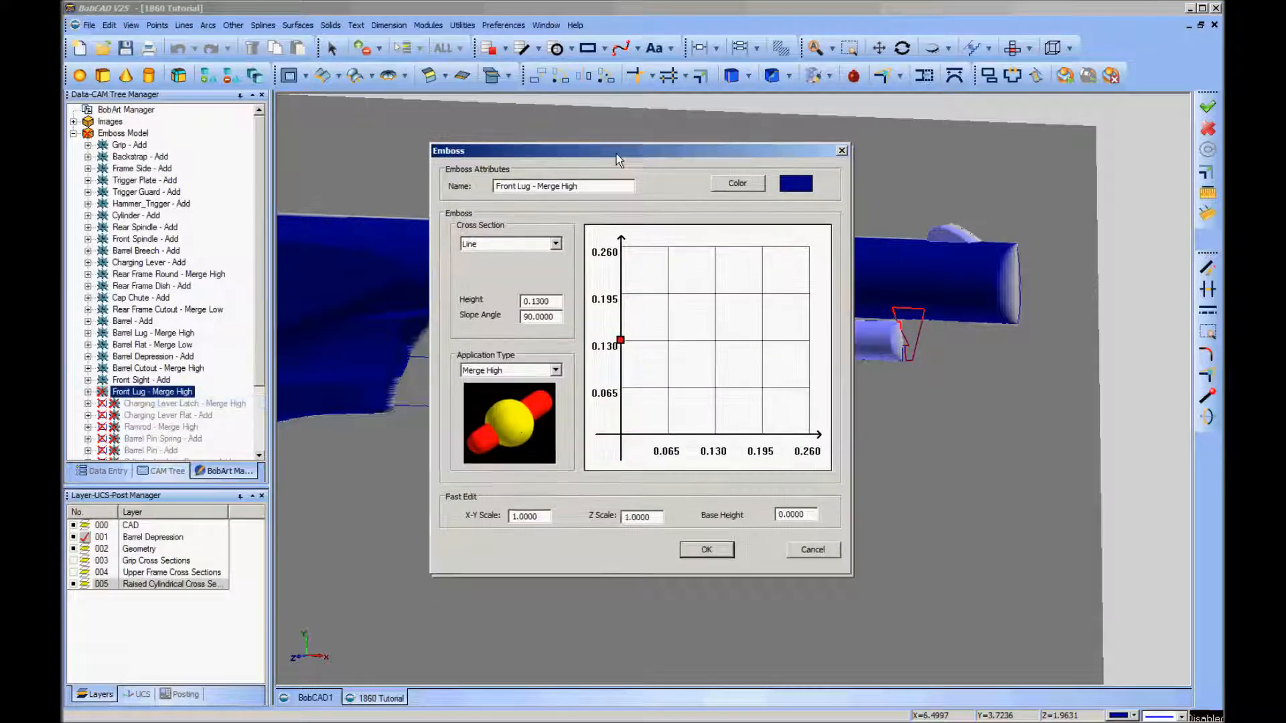
drag(616, 154, 299, 126)
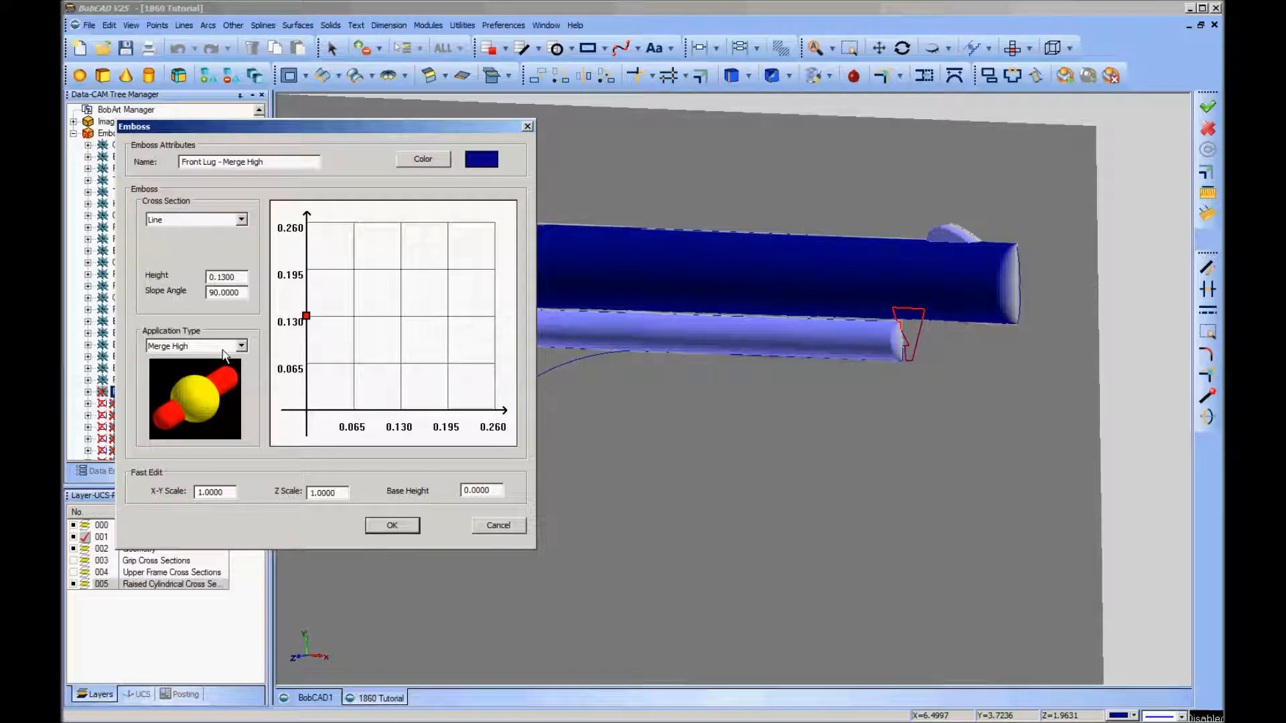
click(393, 526)
Regenerate the emboss model to build the Front Lug under the barrel
click(142, 122)
right_click(142, 122)
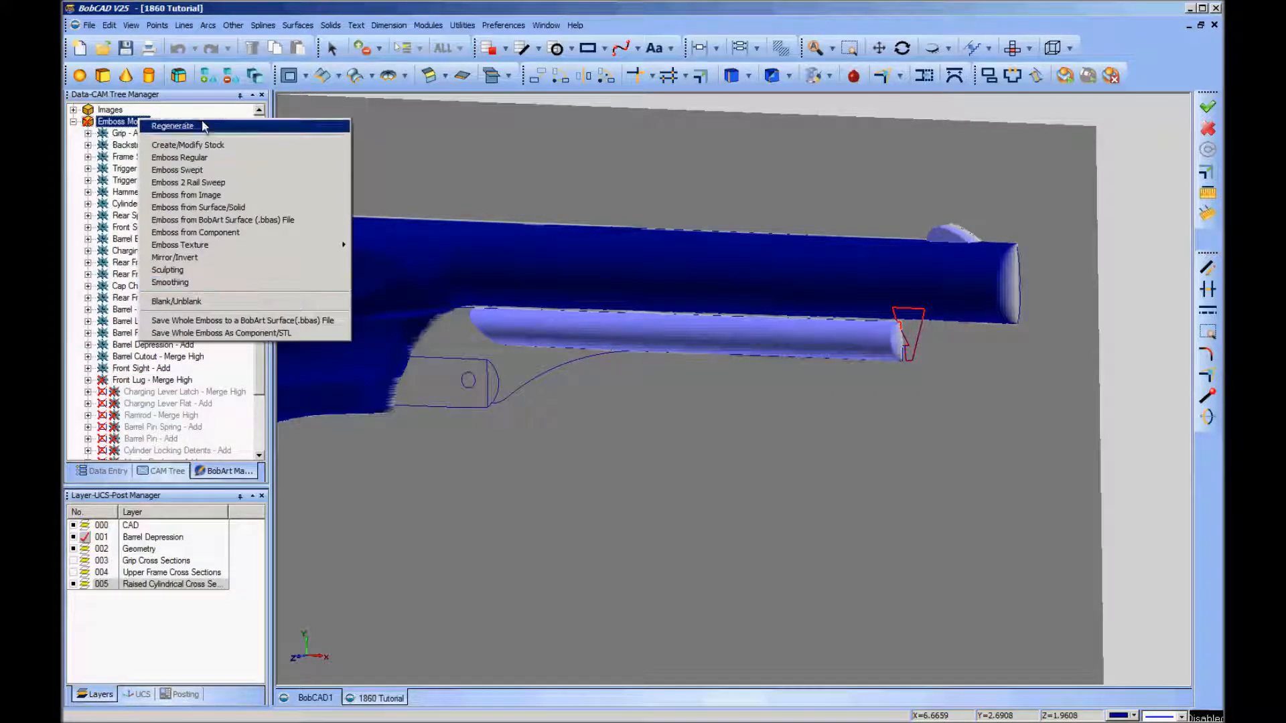
click(202, 126)
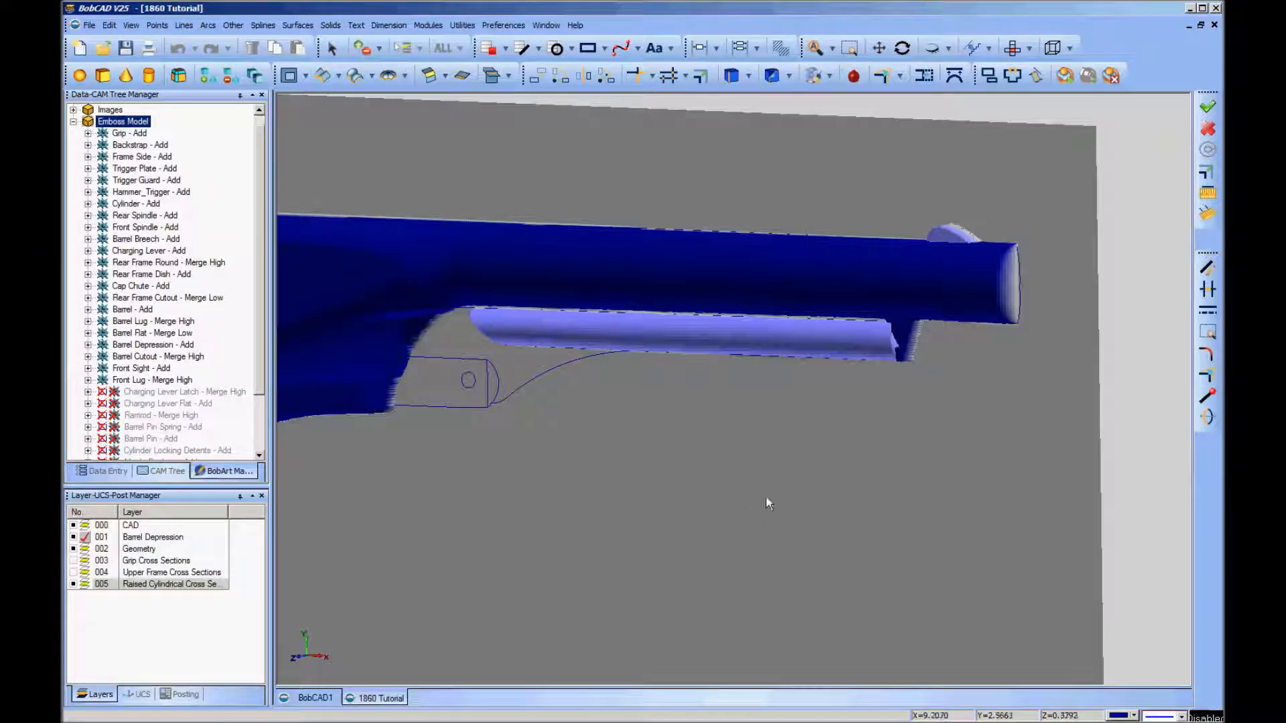
Unsuppress the Charging Lever Latch - Merge High feature and review its emboss settings, accepting them as they are
click(146, 392)
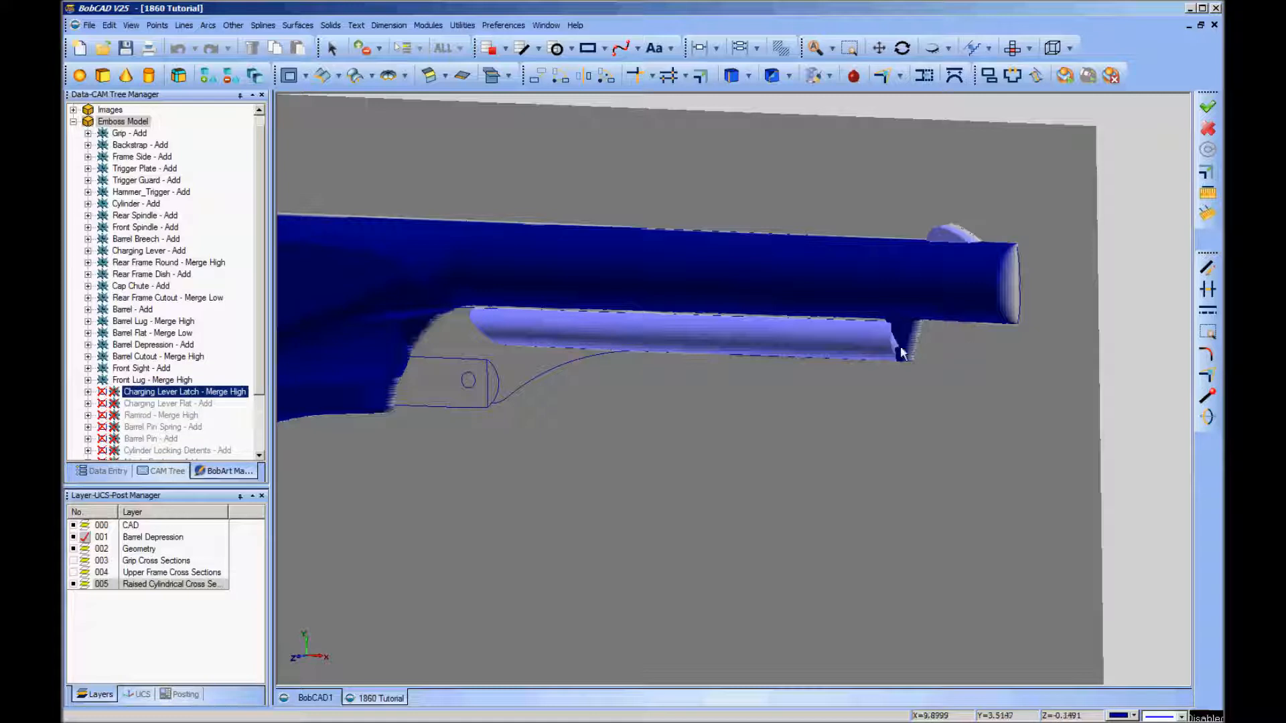
right_click(178, 392)
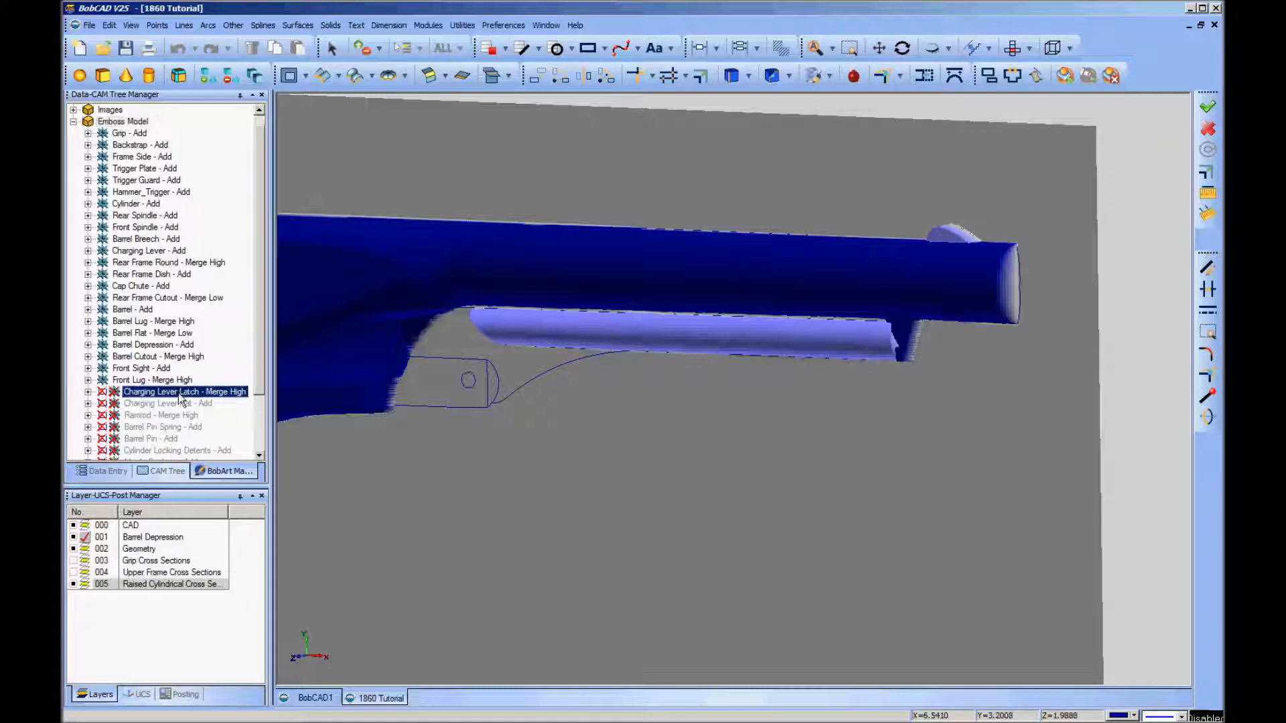
click(217, 426)
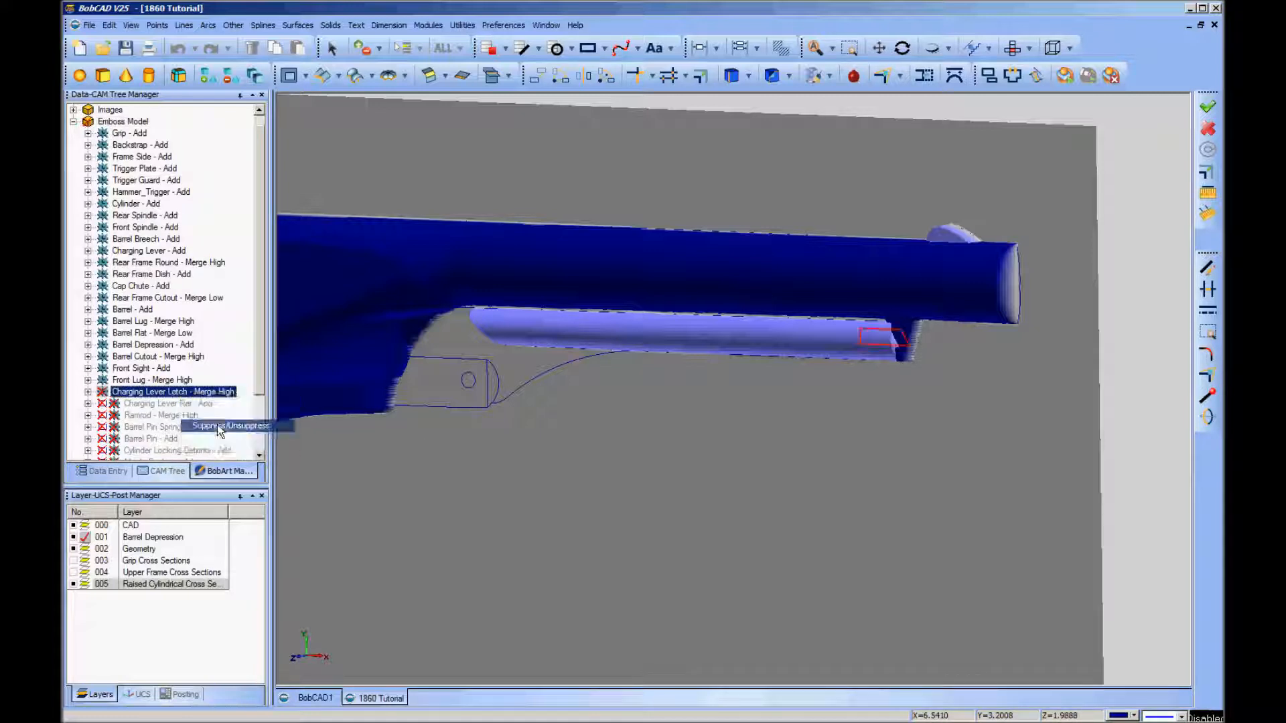
right_click(199, 393)
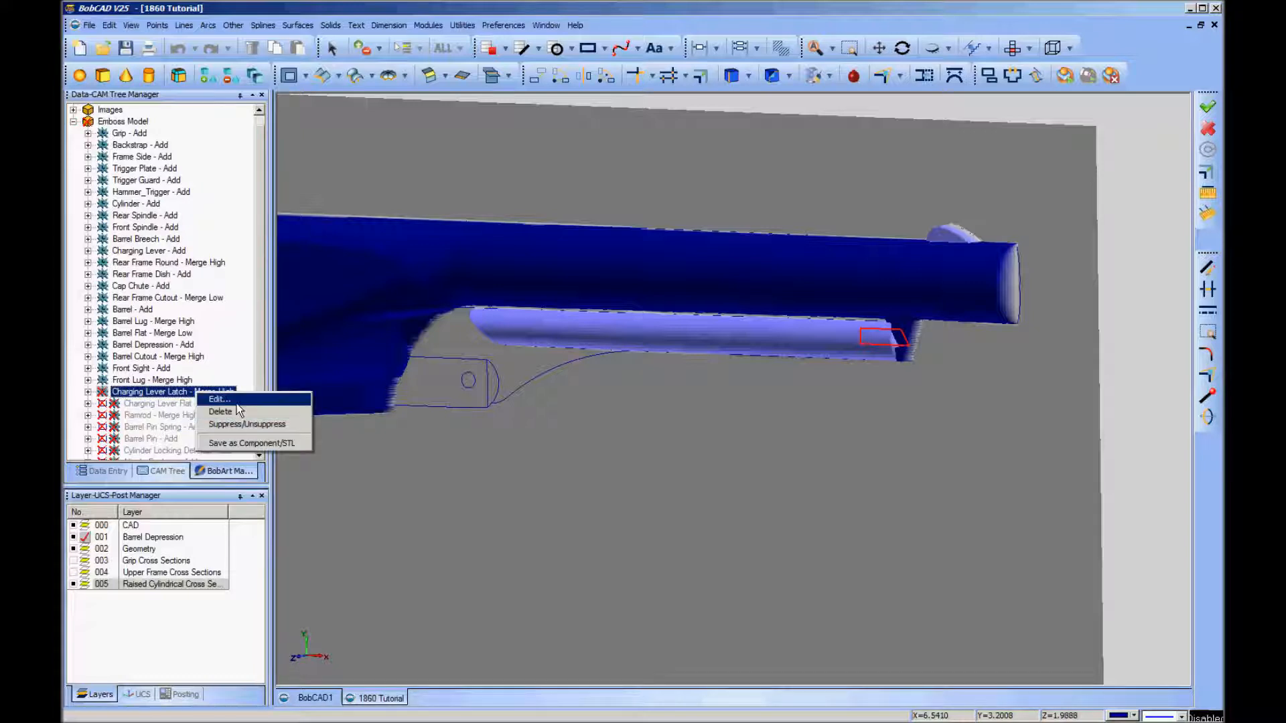
click(236, 403)
drag(748, 155, 670, 156)
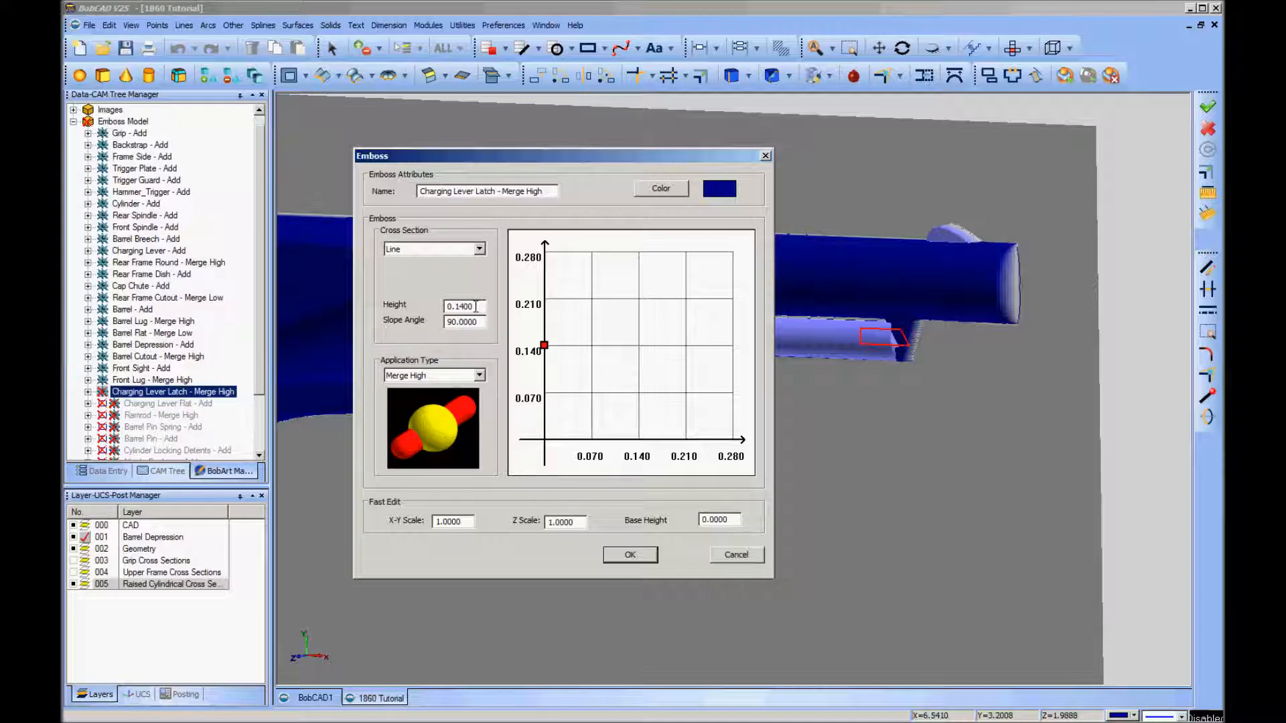
click(631, 554)
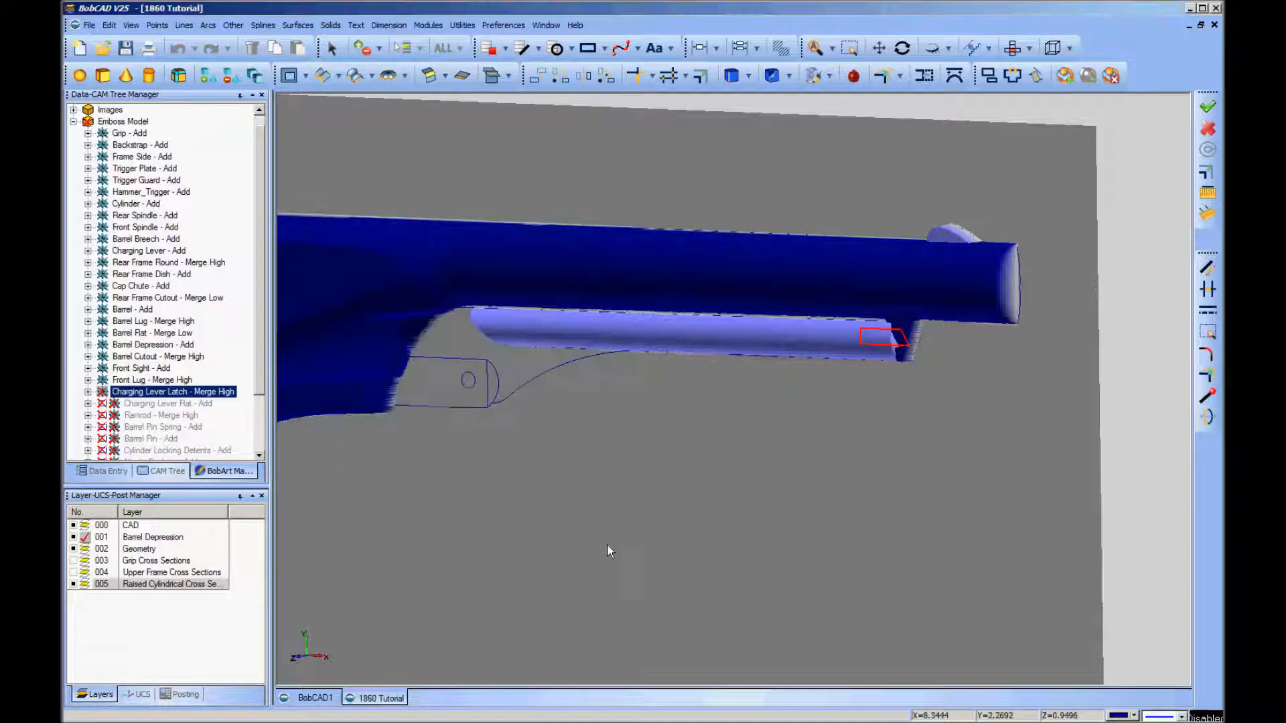
Regenerate the emboss model to build the Charging Lever Latch at the front end of the charging lever
right_click(116, 124)
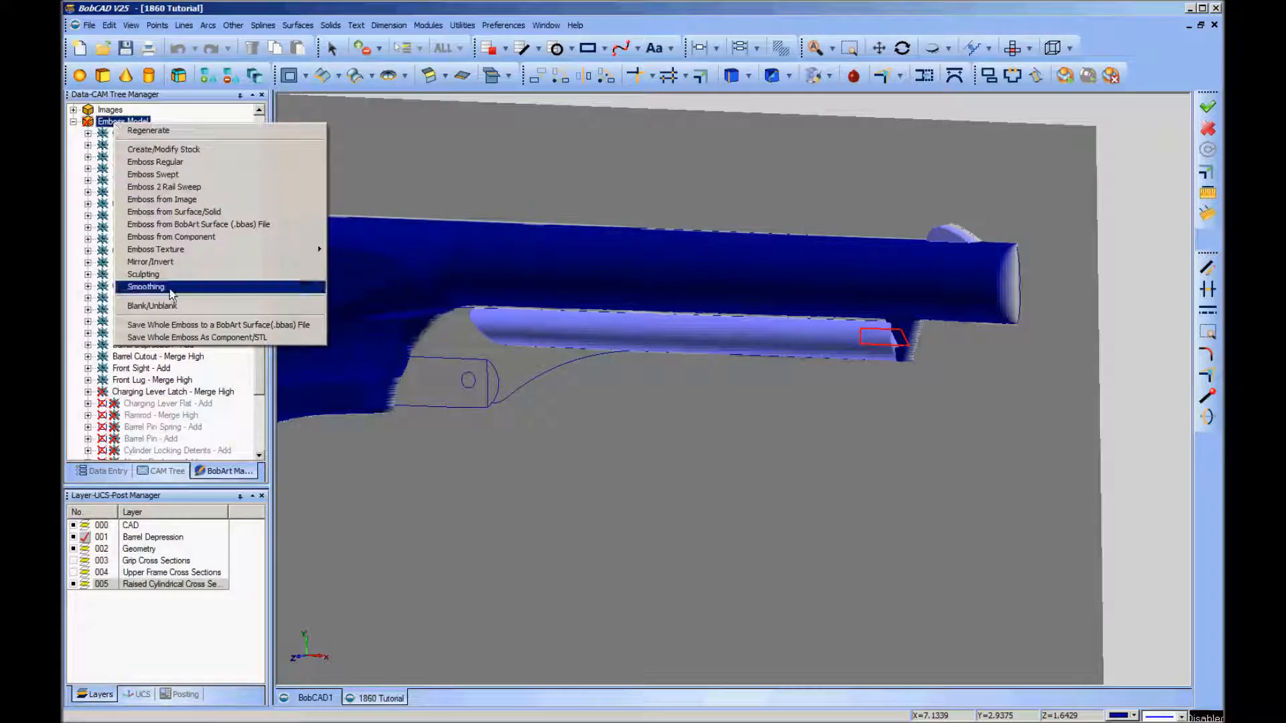
click(150, 131)
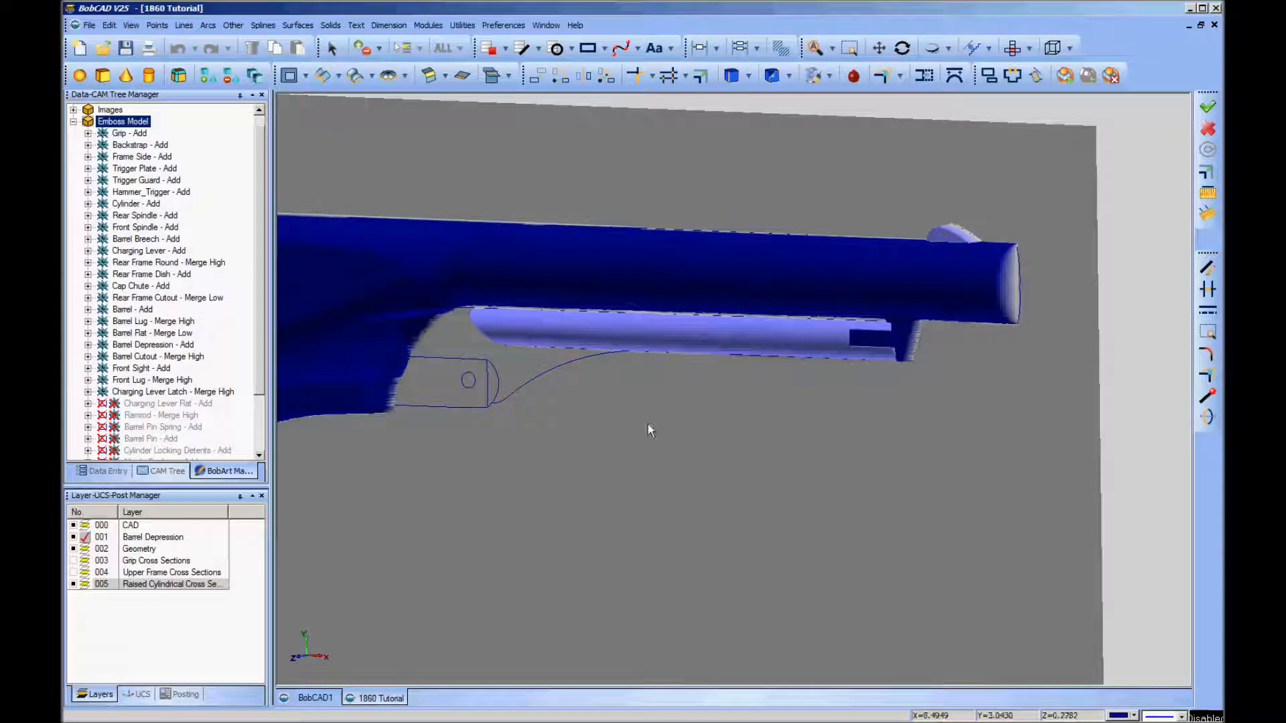
scroll(862, 394, up, 1)
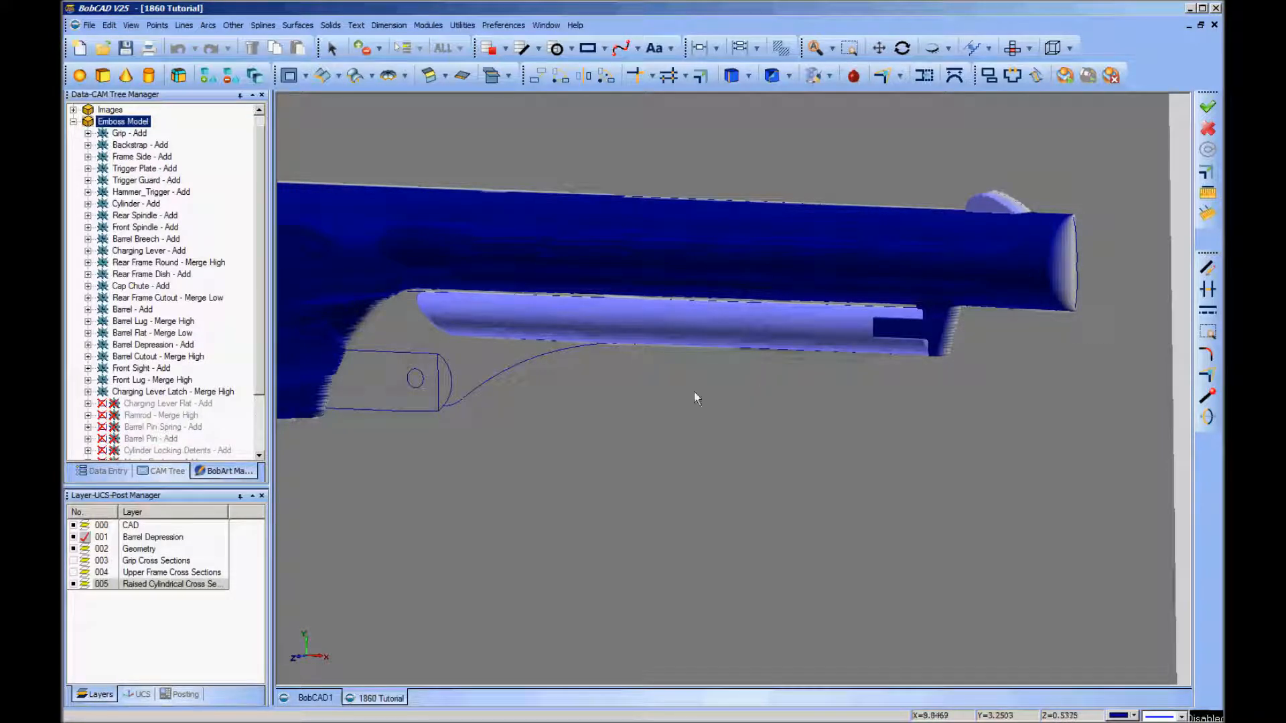
Temporarily hide the emboss model to examine the charging lever flat and ramrod outlines beneath the barrel, and show the model again
scroll(694, 392, down, 2)
middle_drag(556, 491, 845, 517)
scroll(838, 514, up, 1)
scroll(839, 514, down, 1)
scroll(124, 137, up, 1)
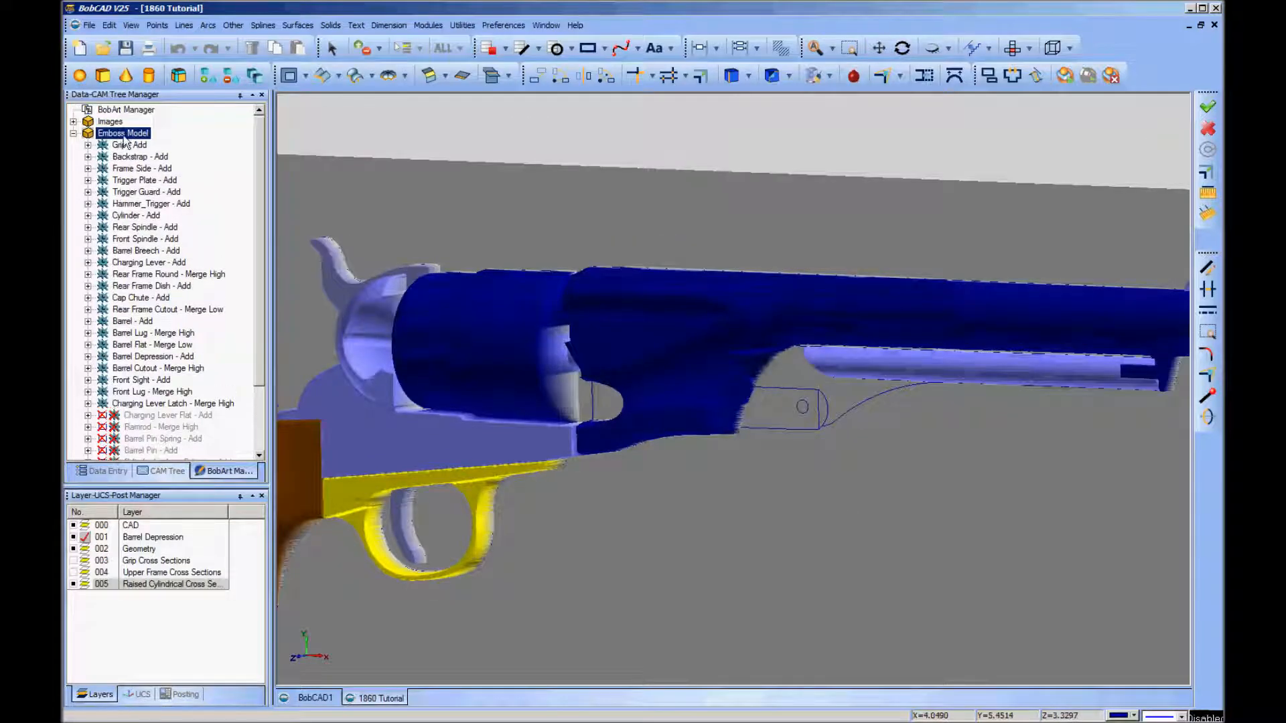
right_click(128, 133)
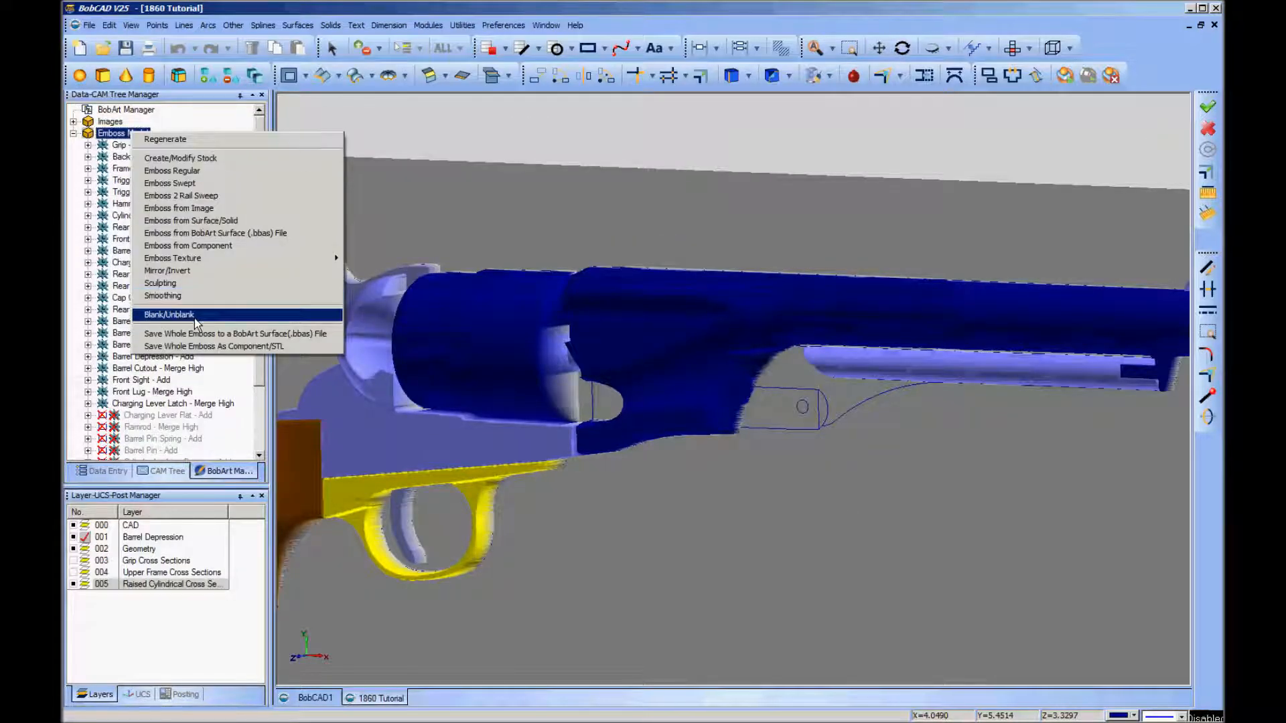
click(194, 315)
right_click(139, 133)
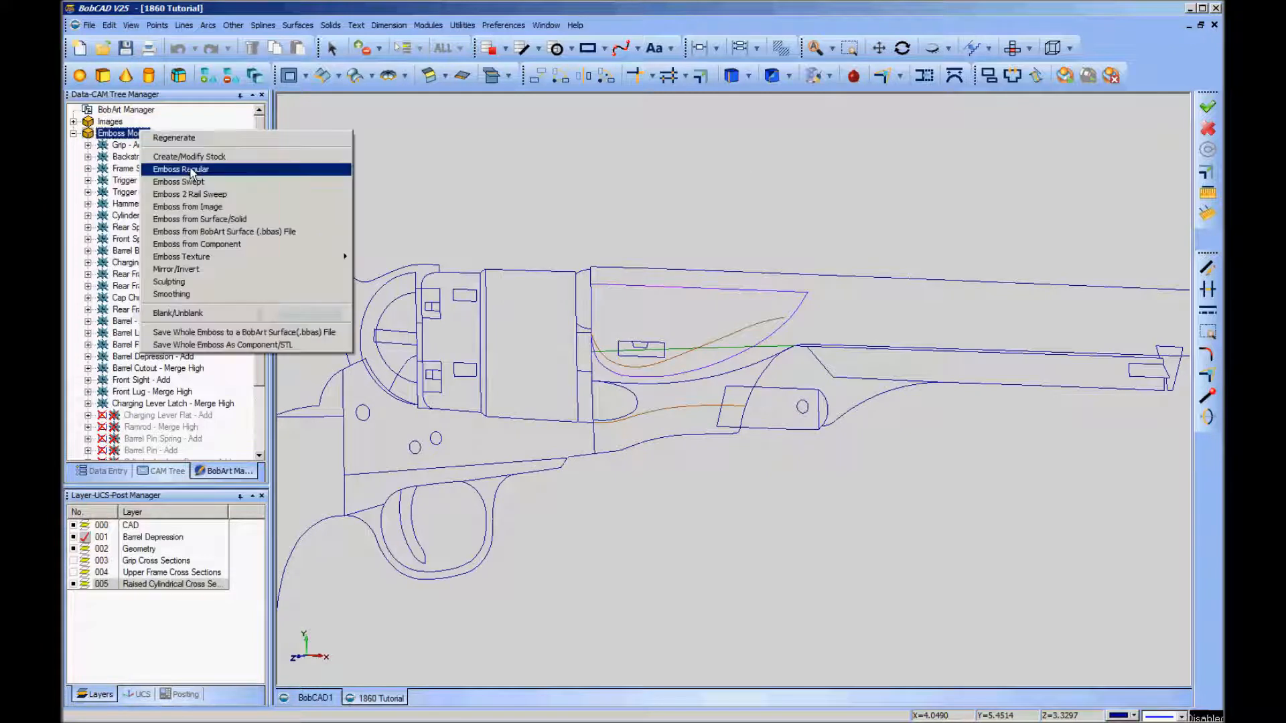
click(178, 313)
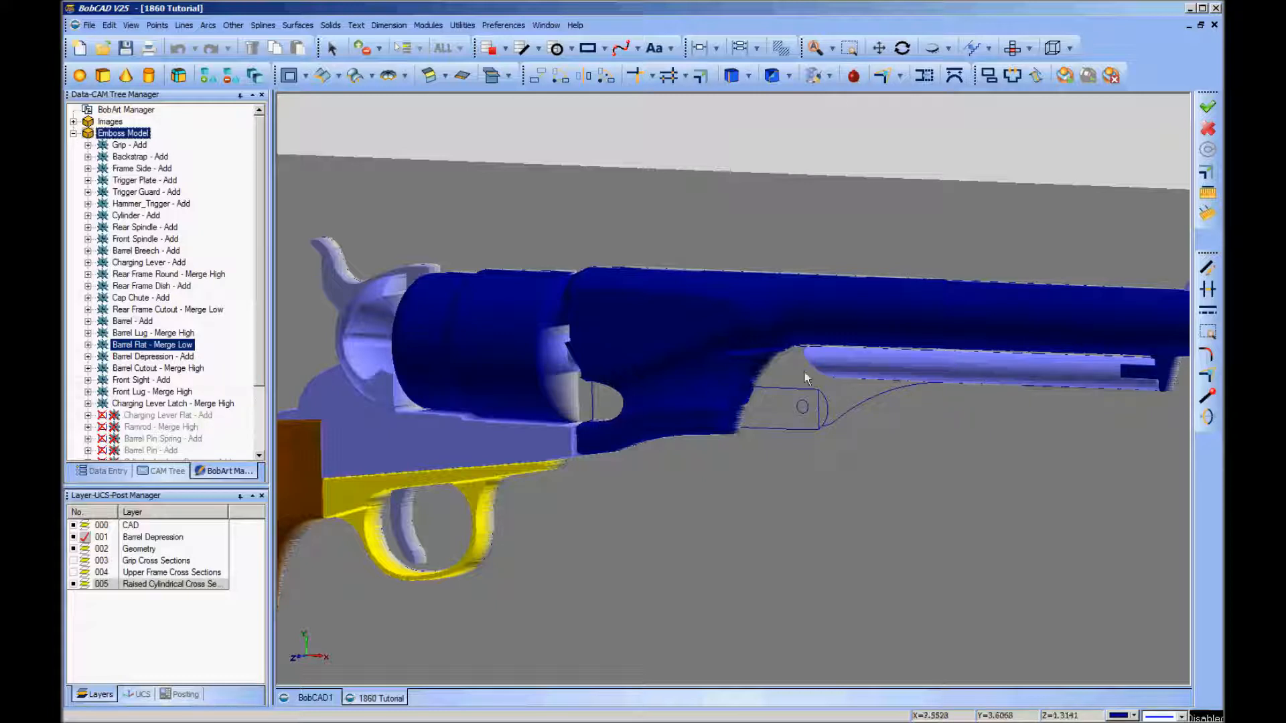
Unsuppress the Charging Lever Flat - Add feature and review its emboss settings, accepting them as they are
click(195, 415)
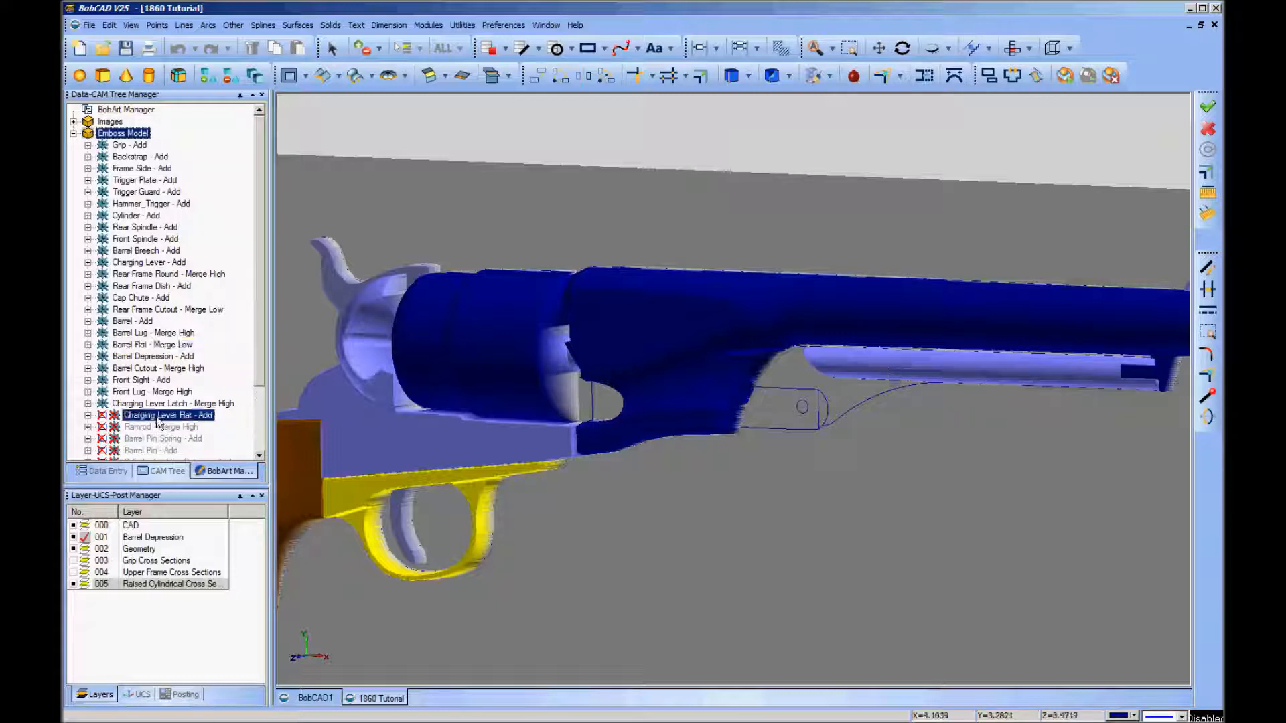
right_click(147, 416)
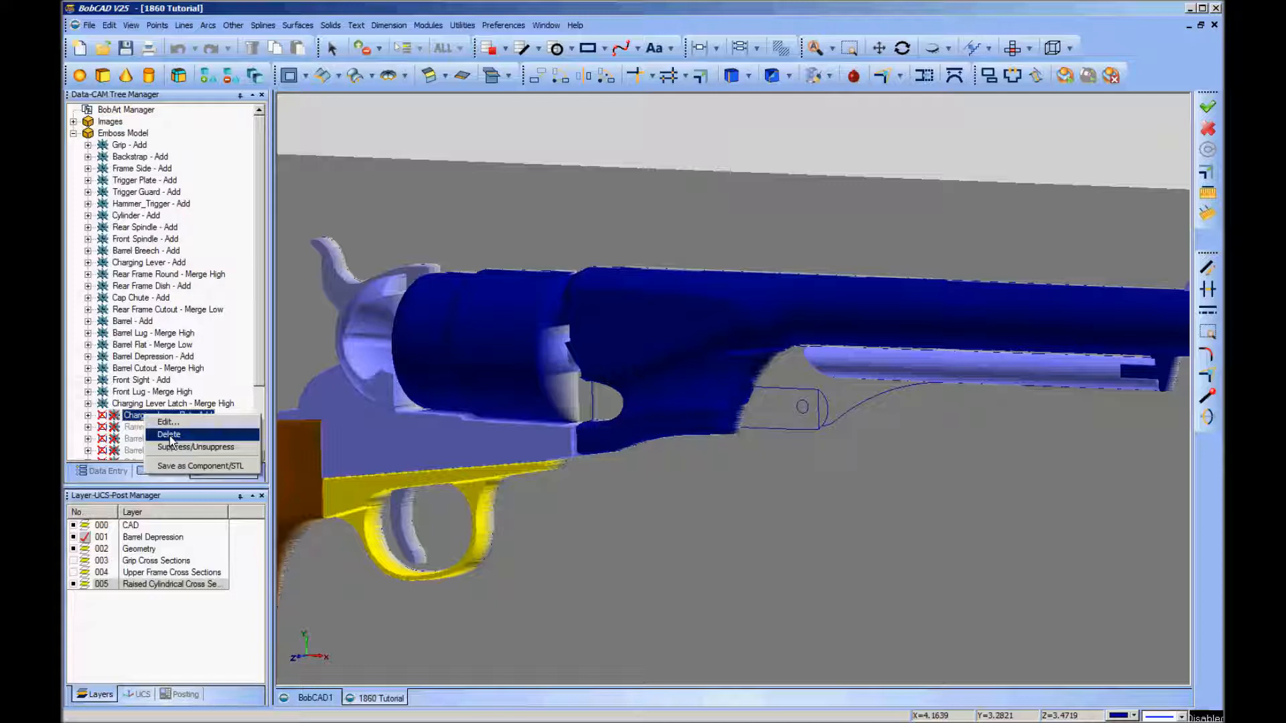
click(184, 448)
right_click(147, 416)
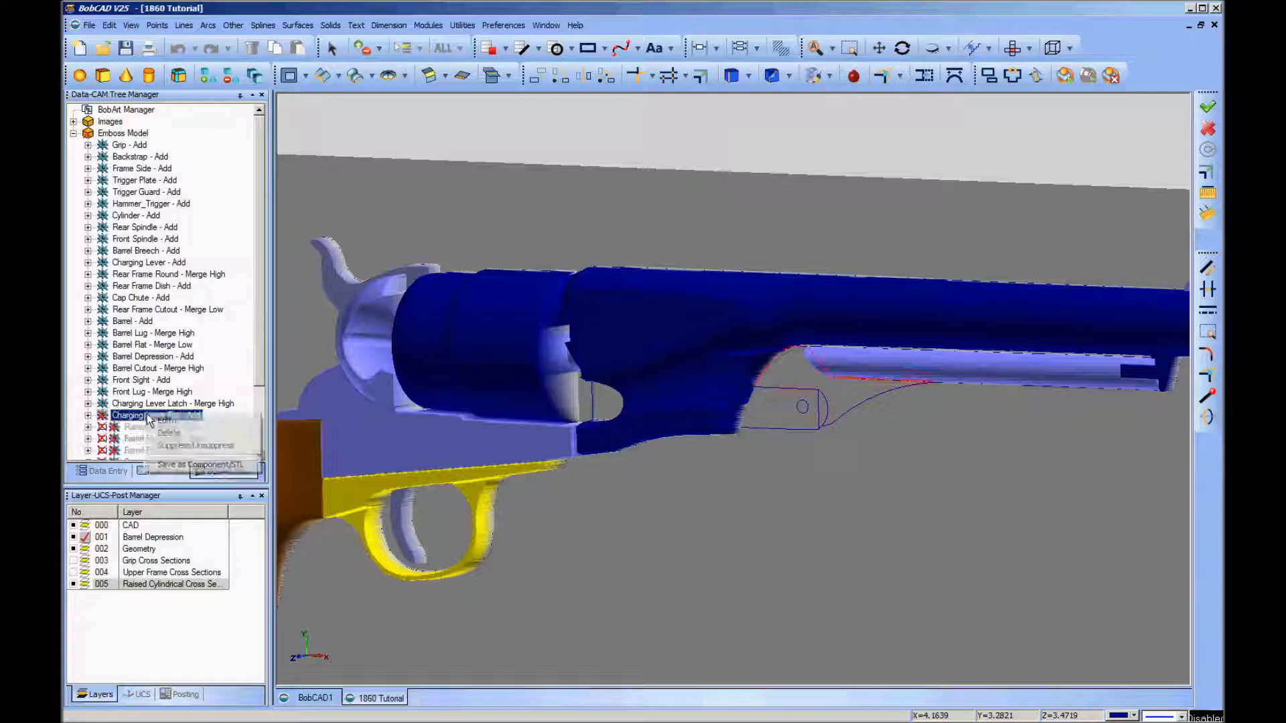
click(184, 424)
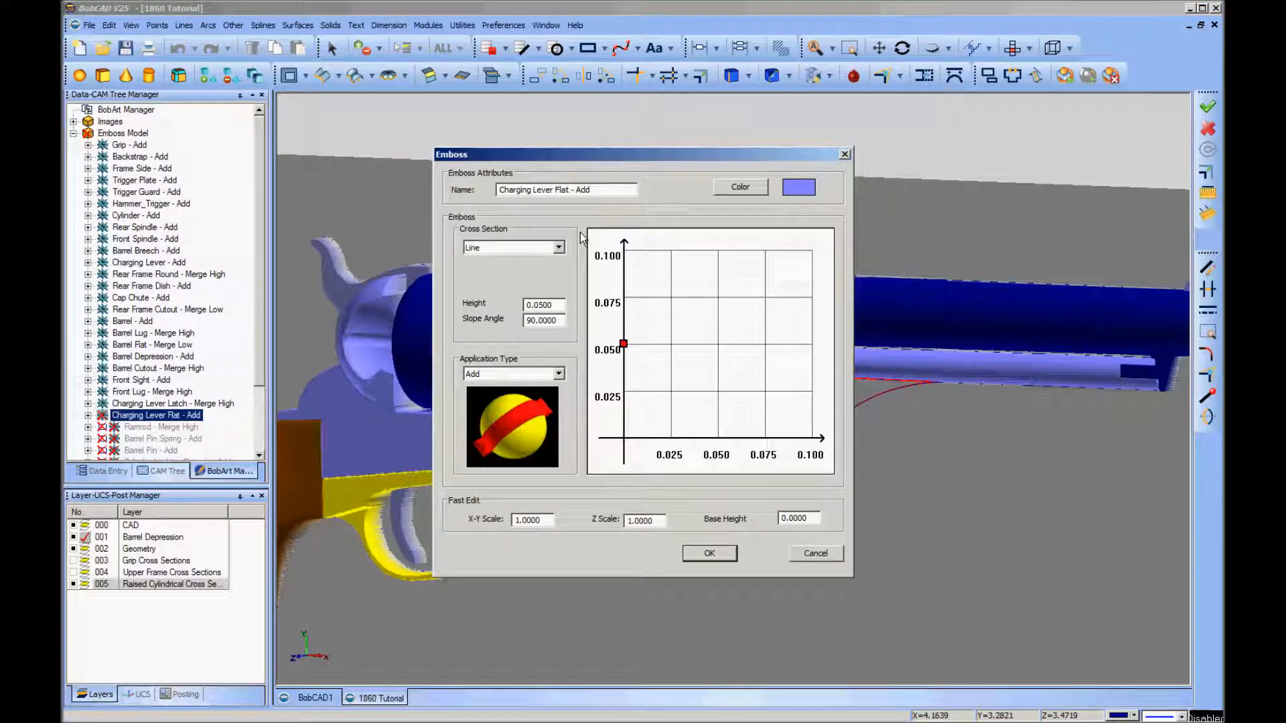
drag(623, 155, 399, 166)
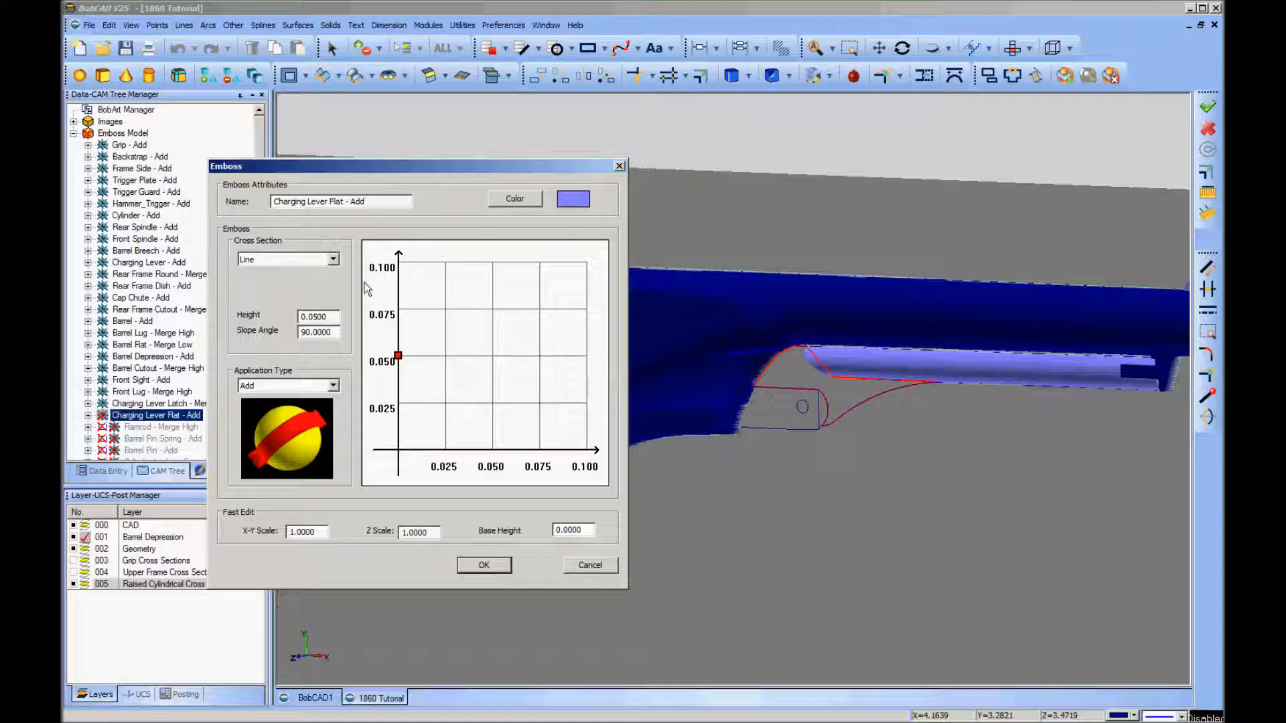
click(326, 317)
click(482, 569)
Regenerate the emboss model to build the Charging Lever Flat behind the charging lever
click(127, 134)
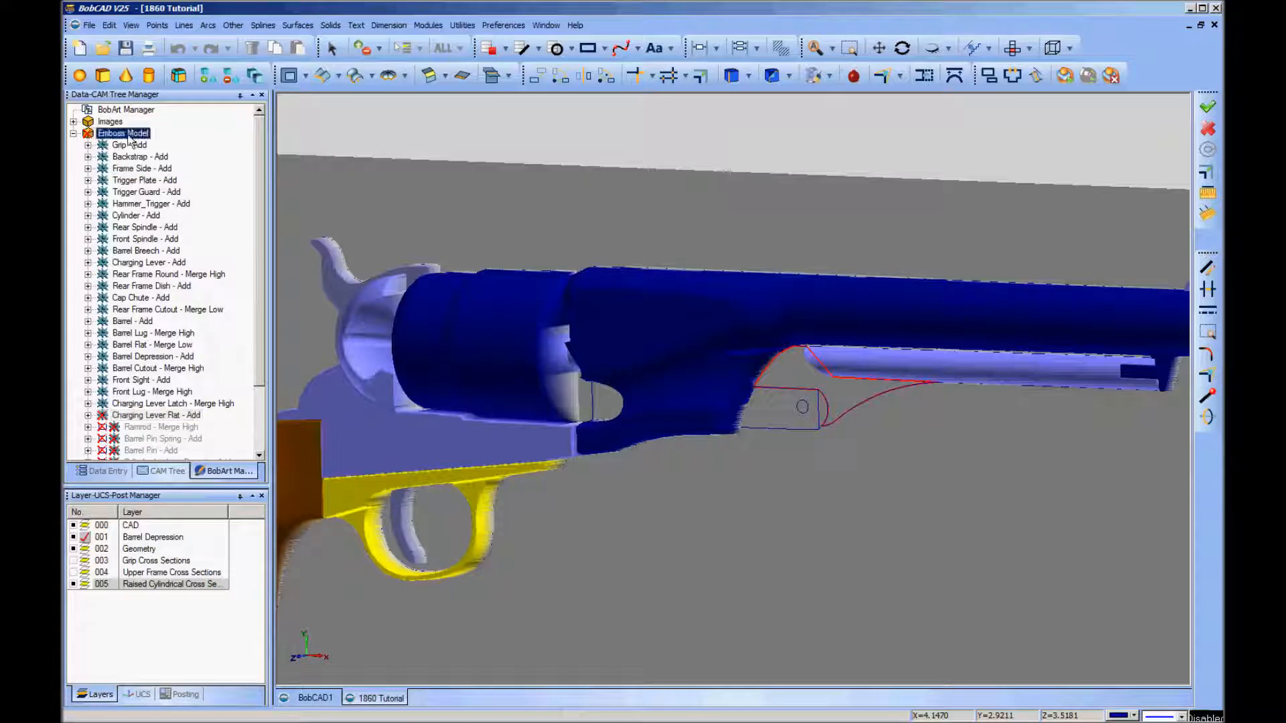
right_click(130, 141)
click(180, 153)
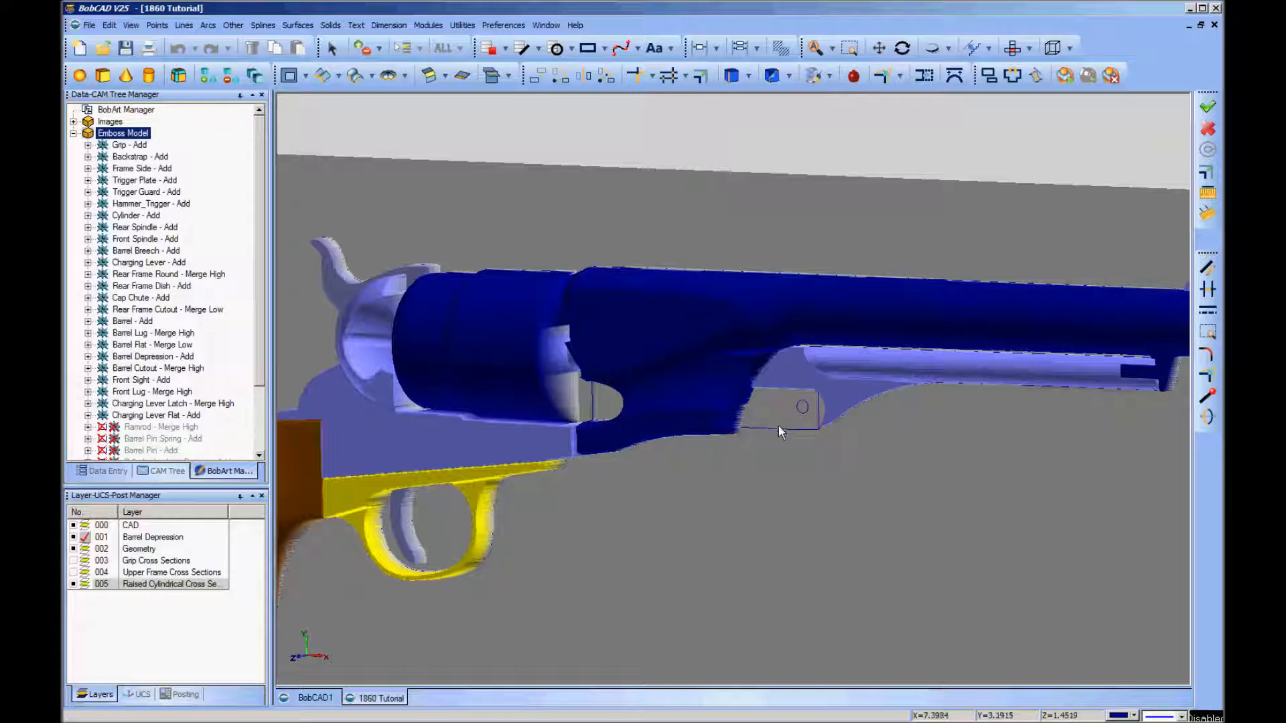
Unsuppress the Ramrod - Merge High feature and review its emboss settings, accepting them as they are
right_click(151, 432)
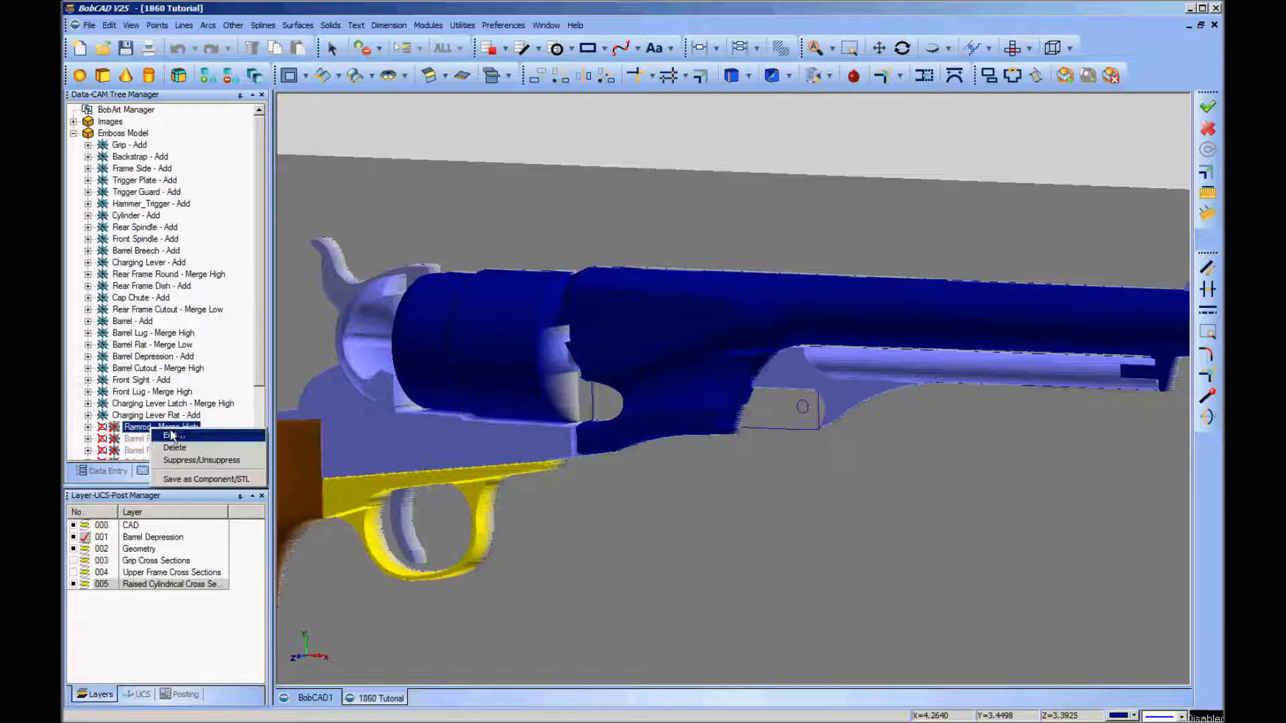
click(173, 437)
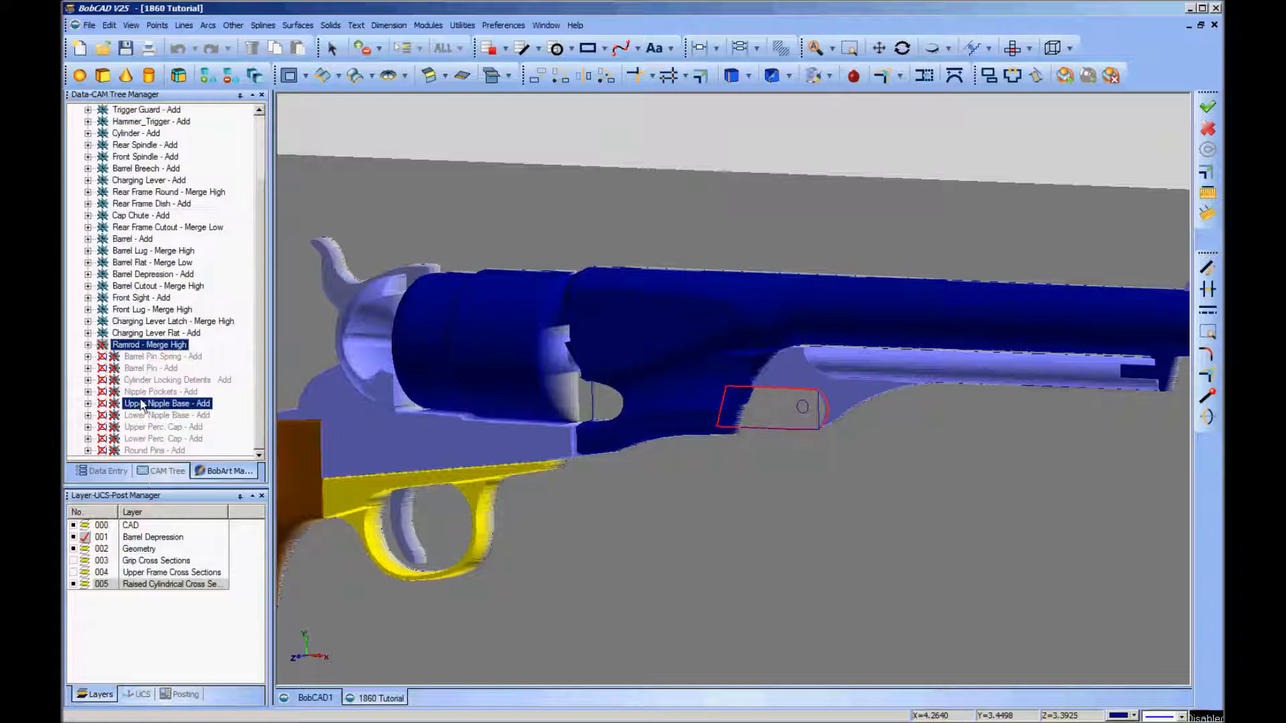
right_click(131, 349)
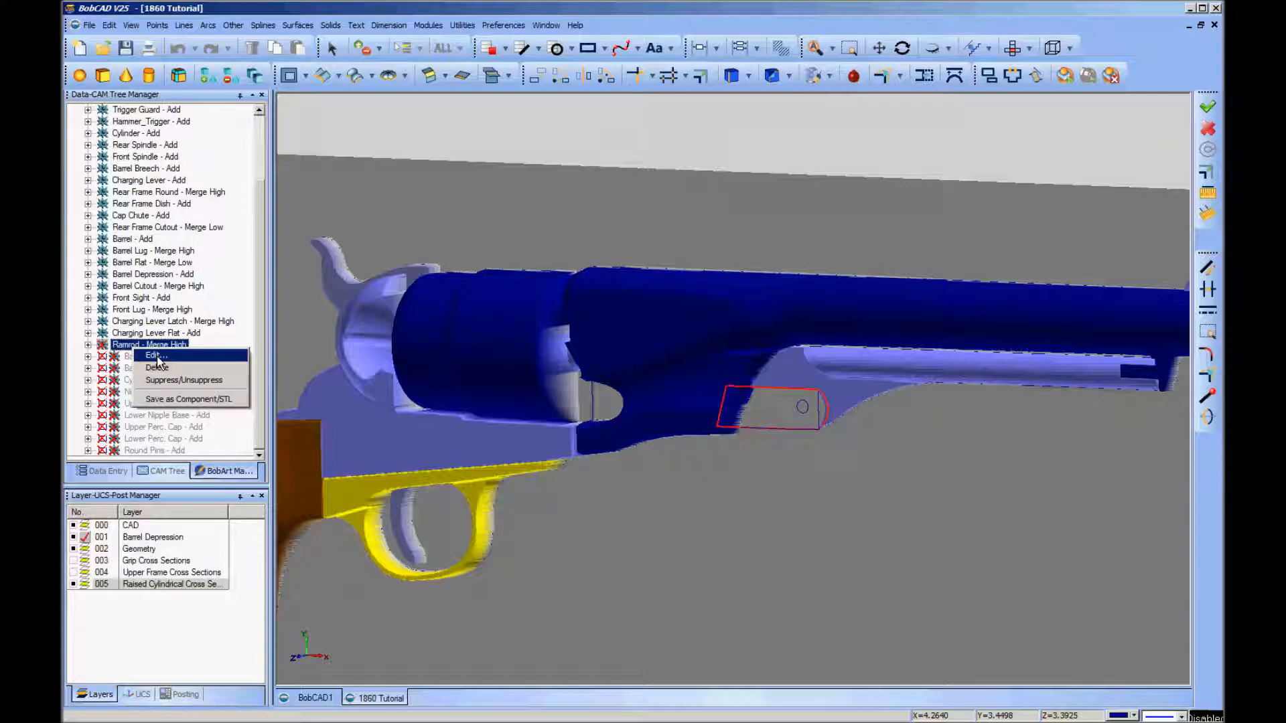
click(151, 356)
drag(529, 151, 193, 99)
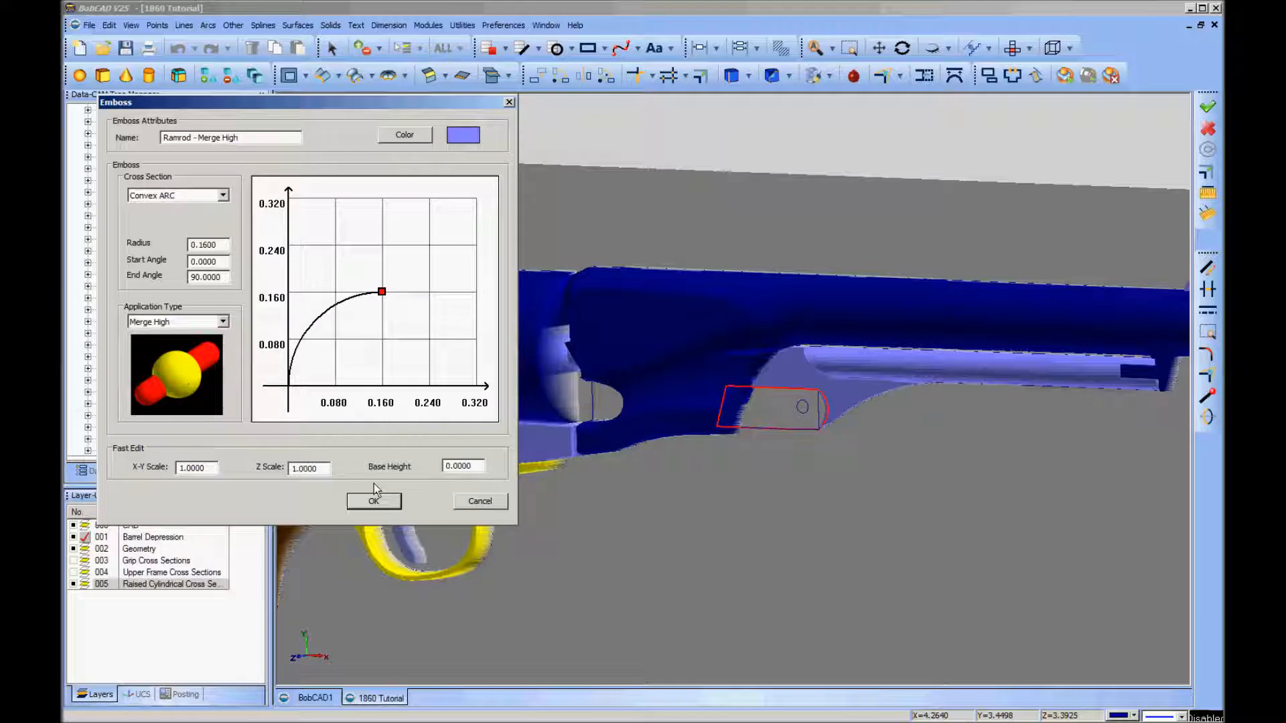
click(374, 501)
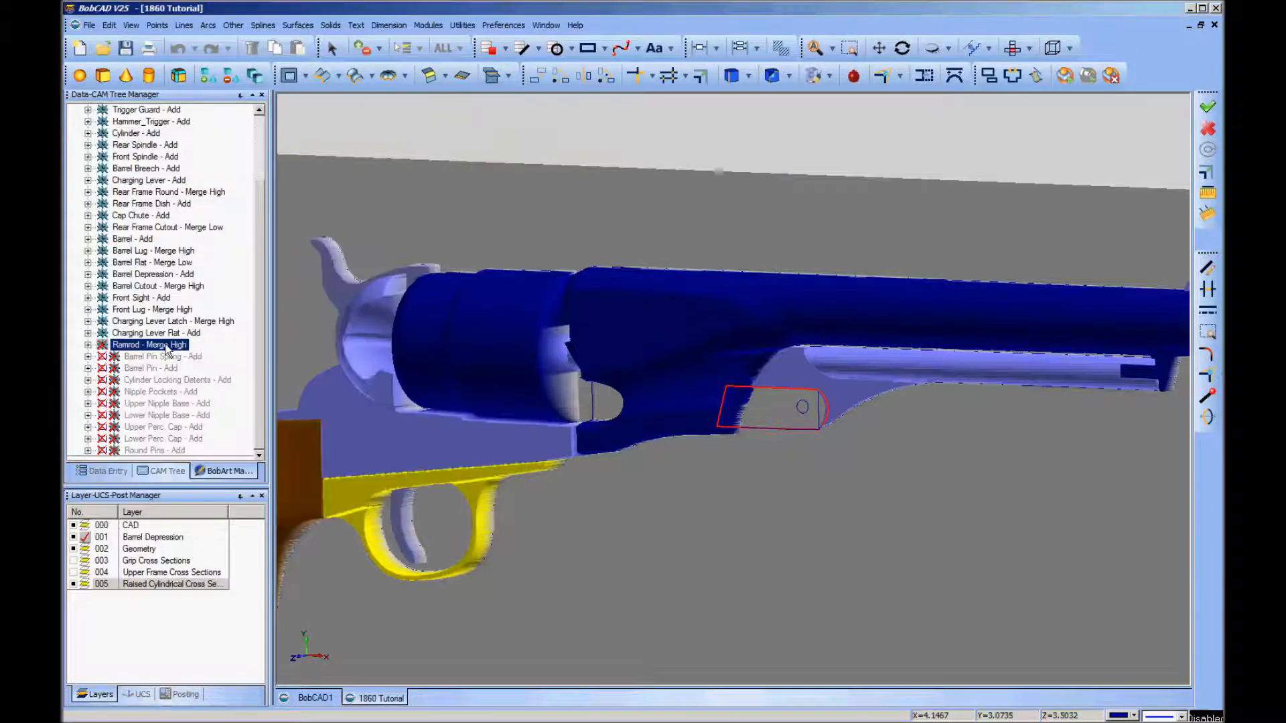
Regenerate the emboss model to build the Ramrod below the charging lever flat
drag(259, 203, 259, 128)
click(122, 133)
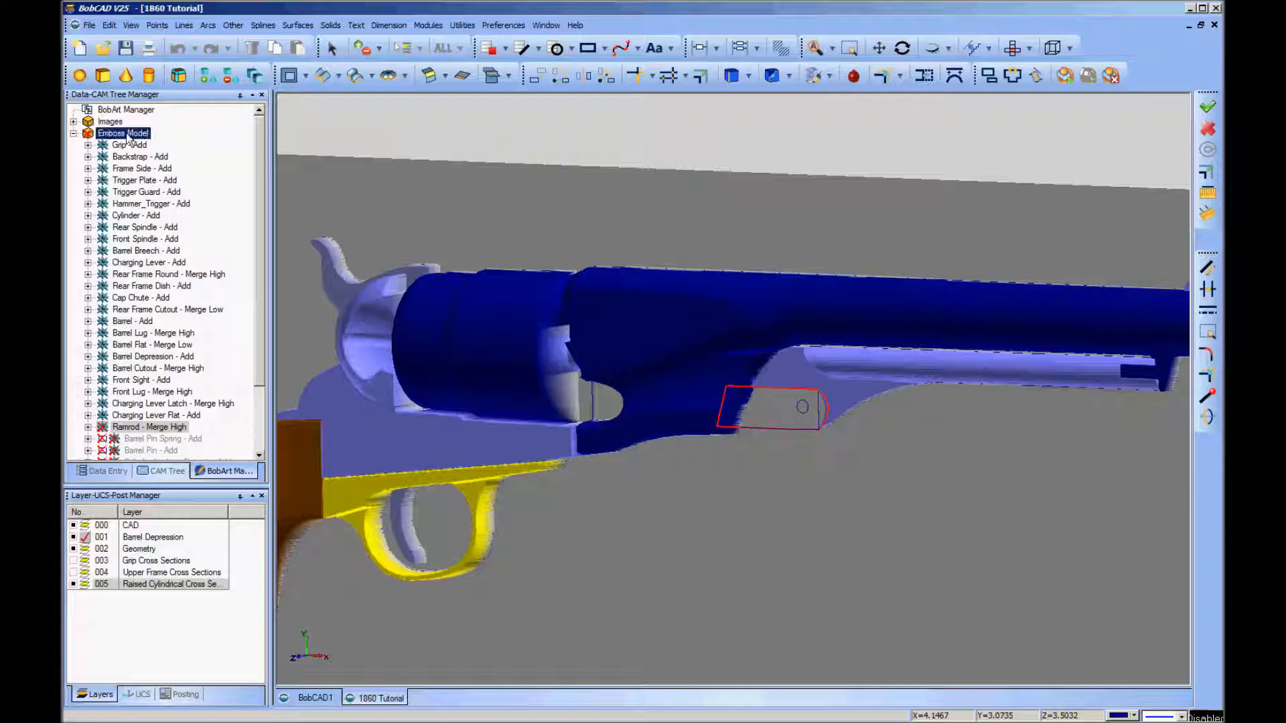
right_click(122, 133)
click(161, 140)
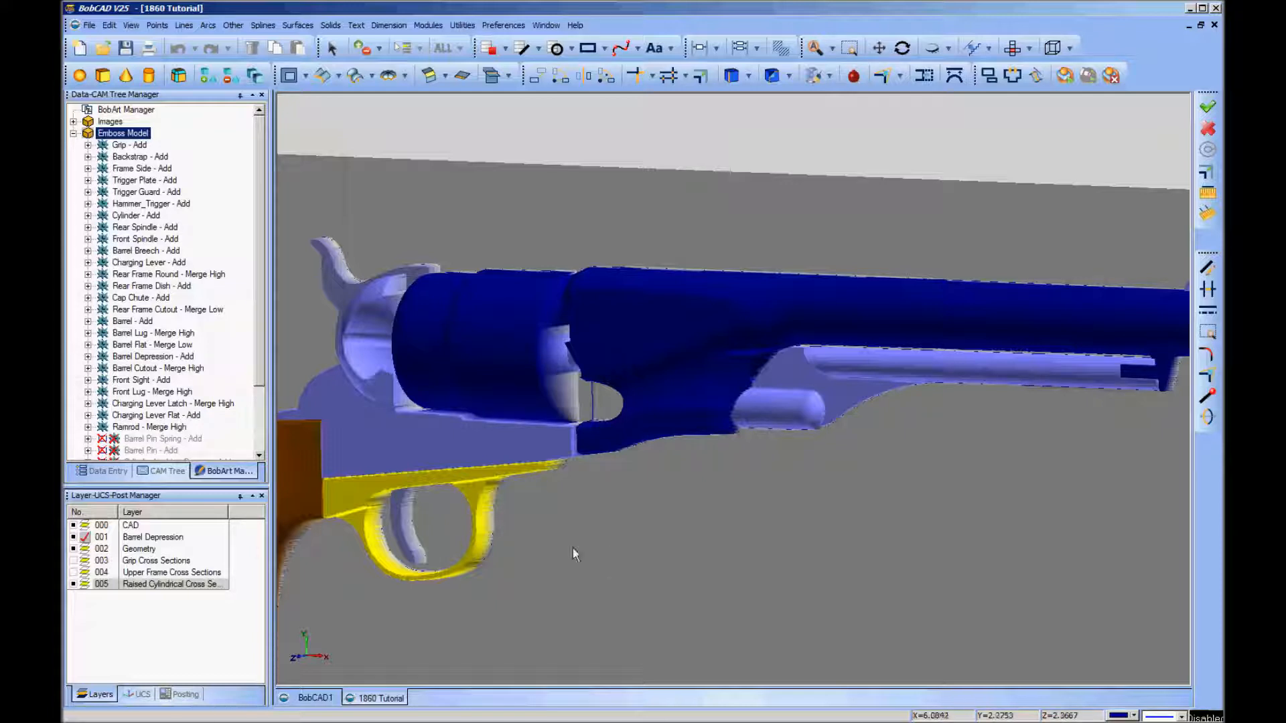
View the revolver straight on and temporarily hide the emboss model to examine the barrel pin details on the reference photo
scroll(257, 272, down, 3)
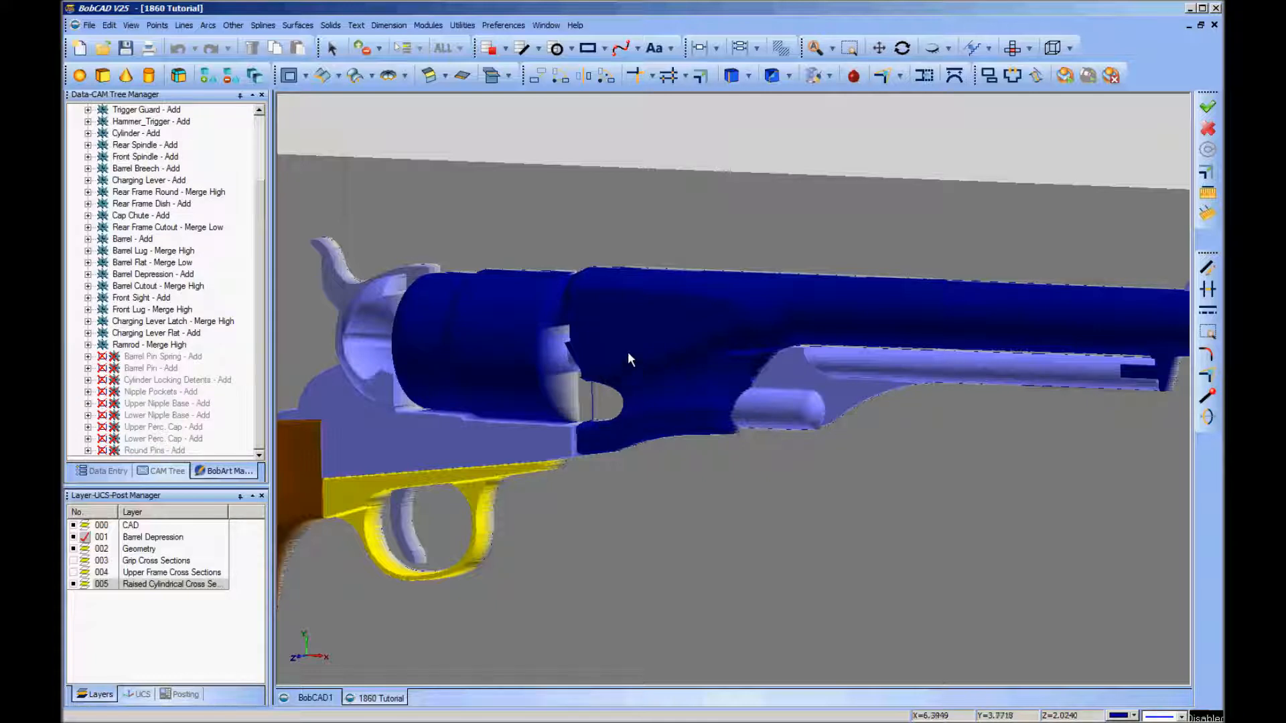
right_click(677, 557)
mouse_move(793, 551)
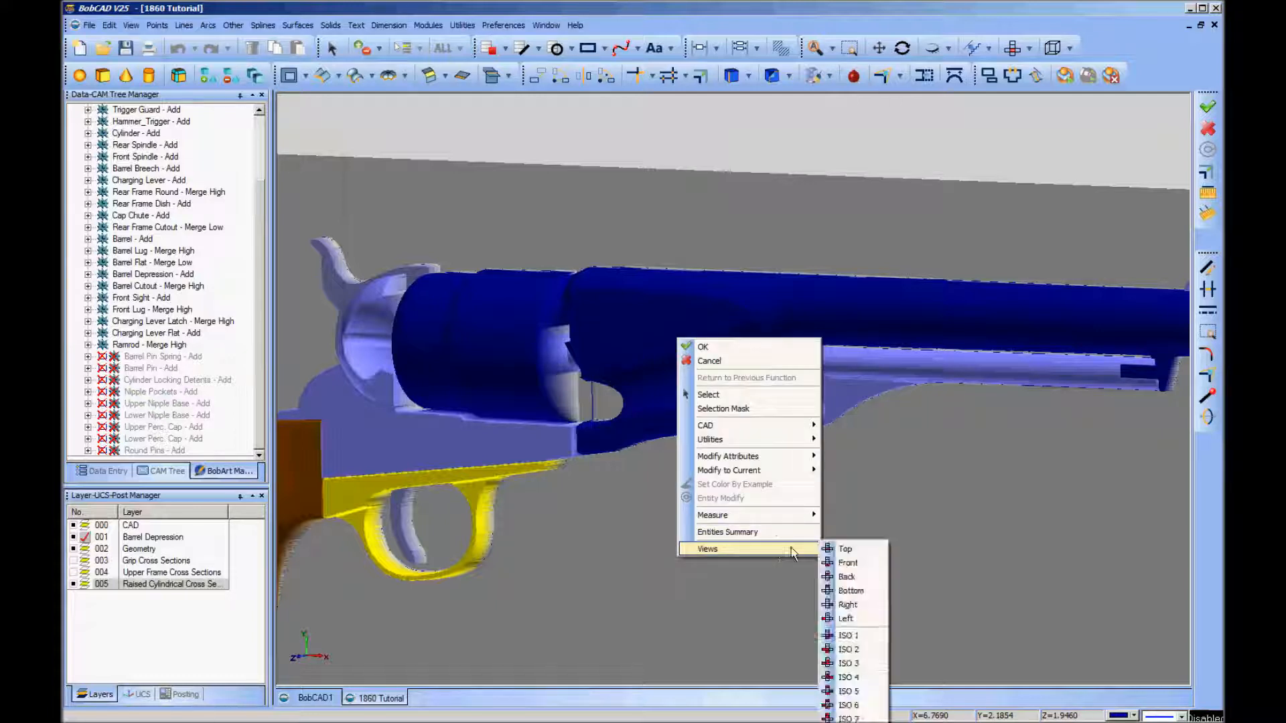
click(848, 563)
scroll(577, 534, up, 2)
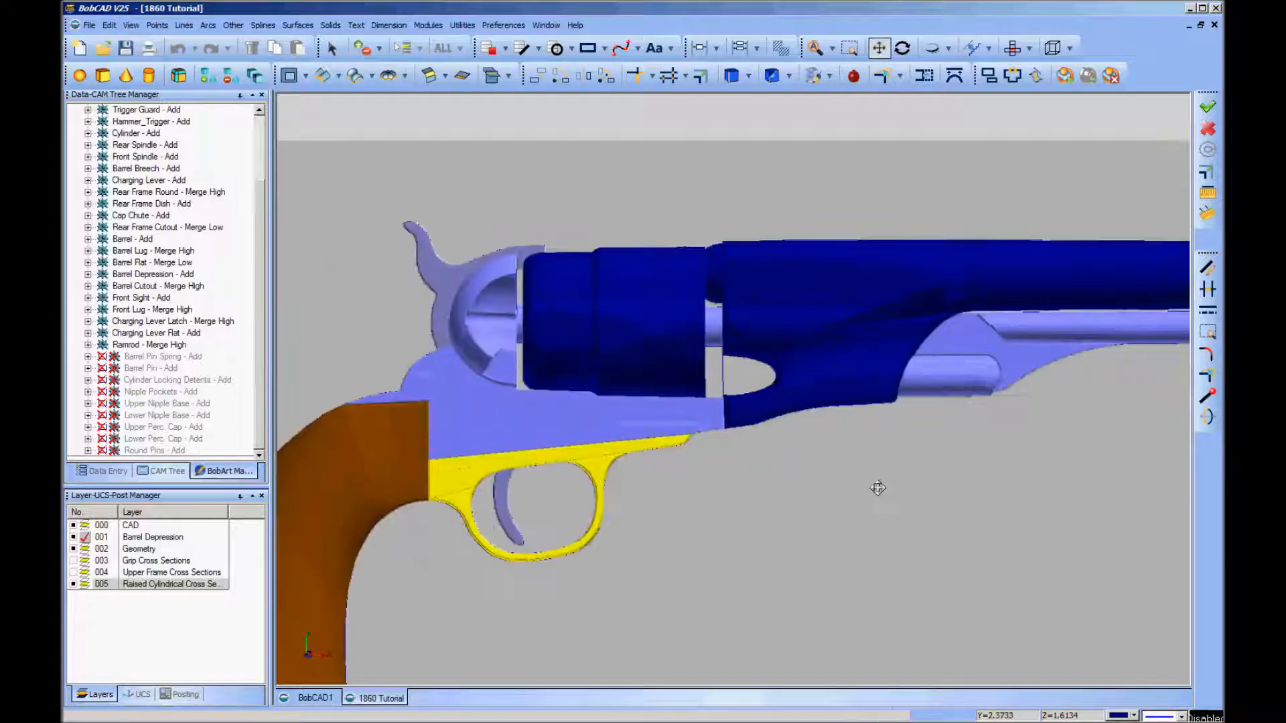
drag(877, 488, 861, 517)
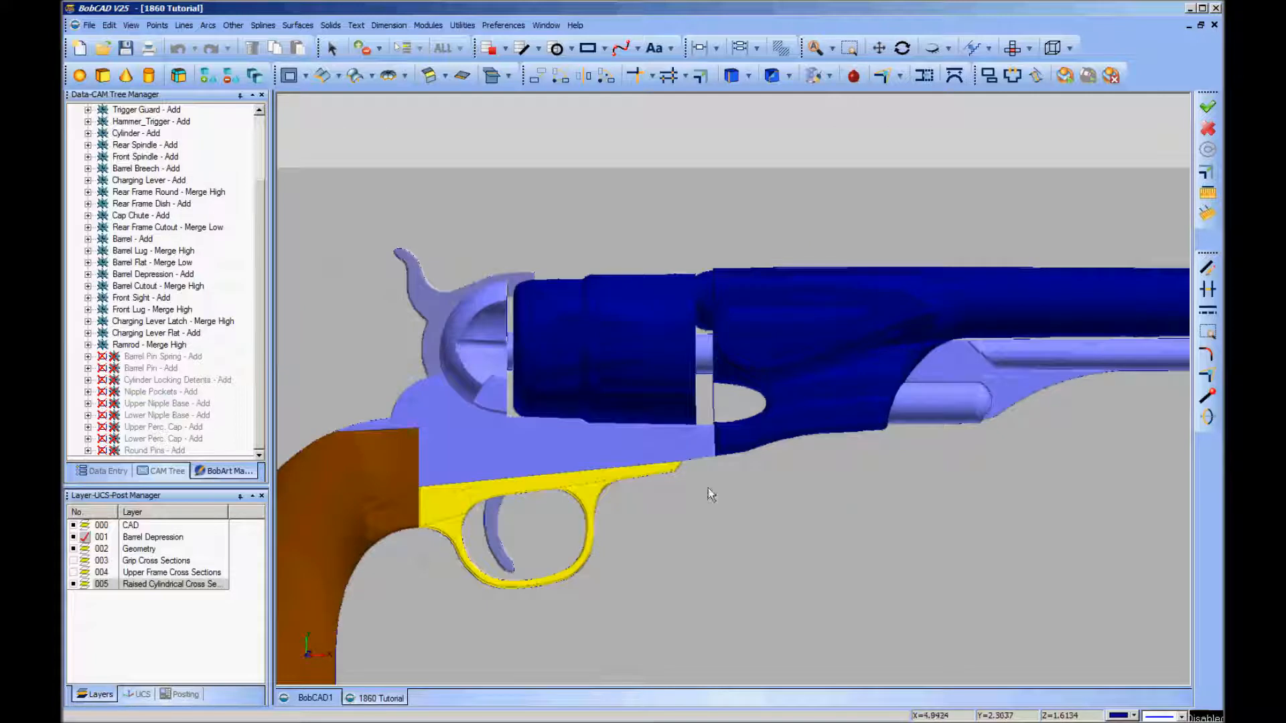
click(144, 109)
scroll(261, 134, up, 3)
click(134, 133)
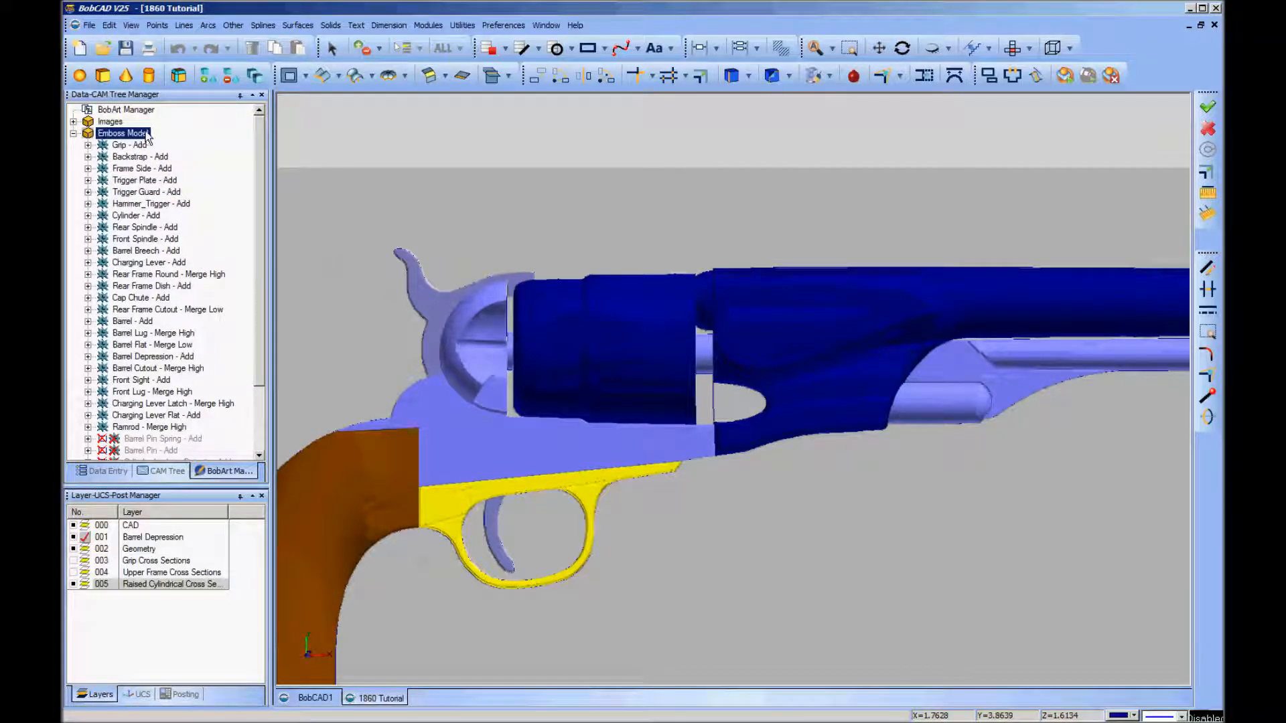
right_click(147, 136)
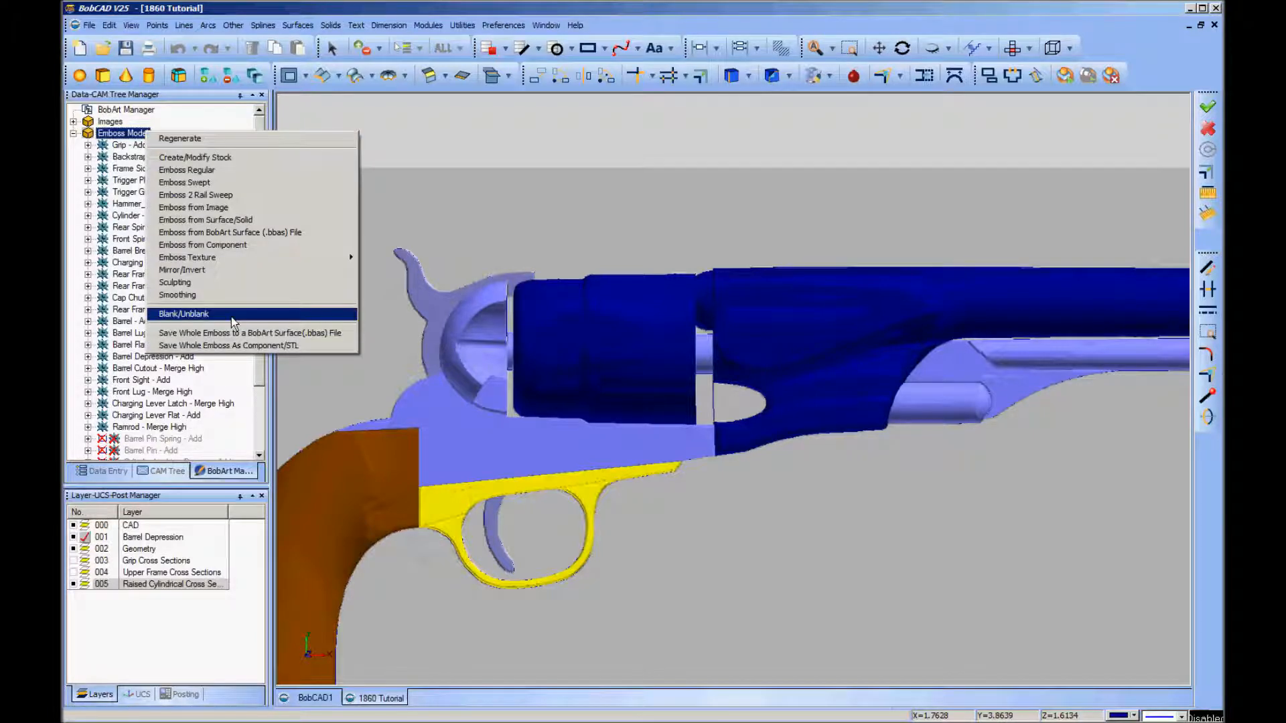
click(175, 319)
right_click(132, 135)
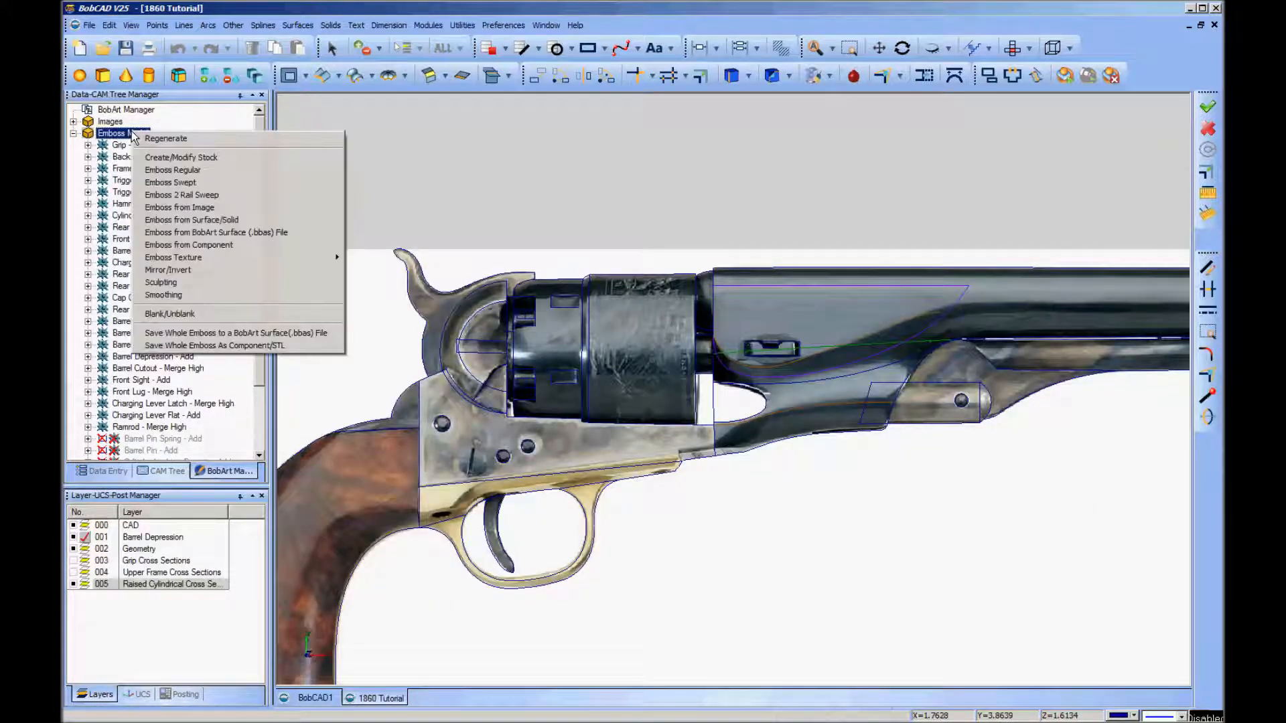
click(171, 314)
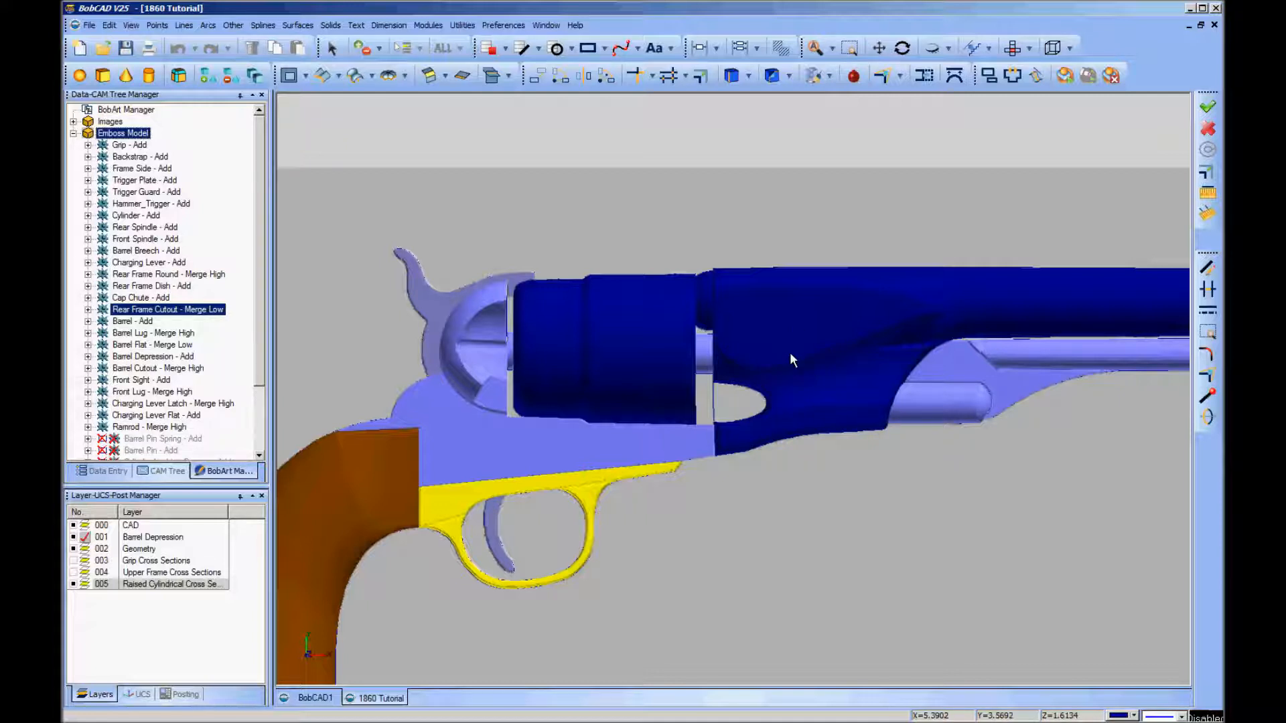
Unsuppress the Barrel Pin Spring - Add feature and review its emboss settings, accepting them as they are
click(161, 438)
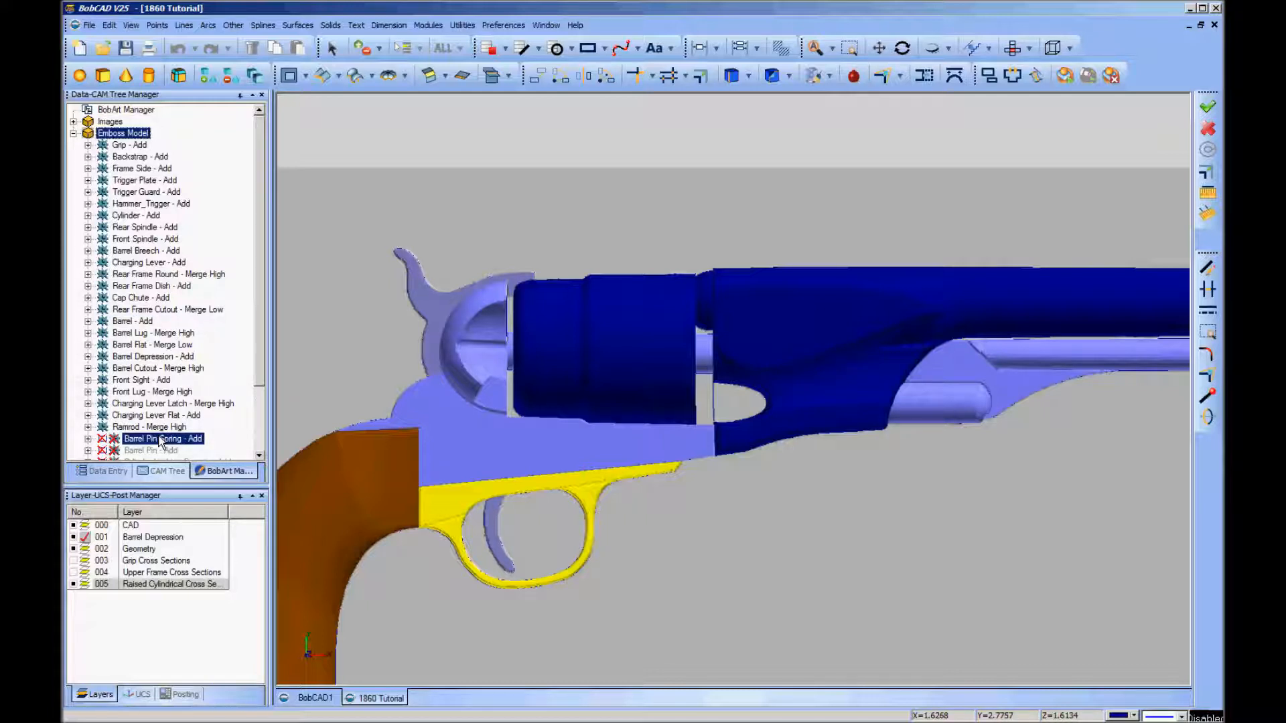
right_click(161, 443)
click(191, 467)
click(161, 415)
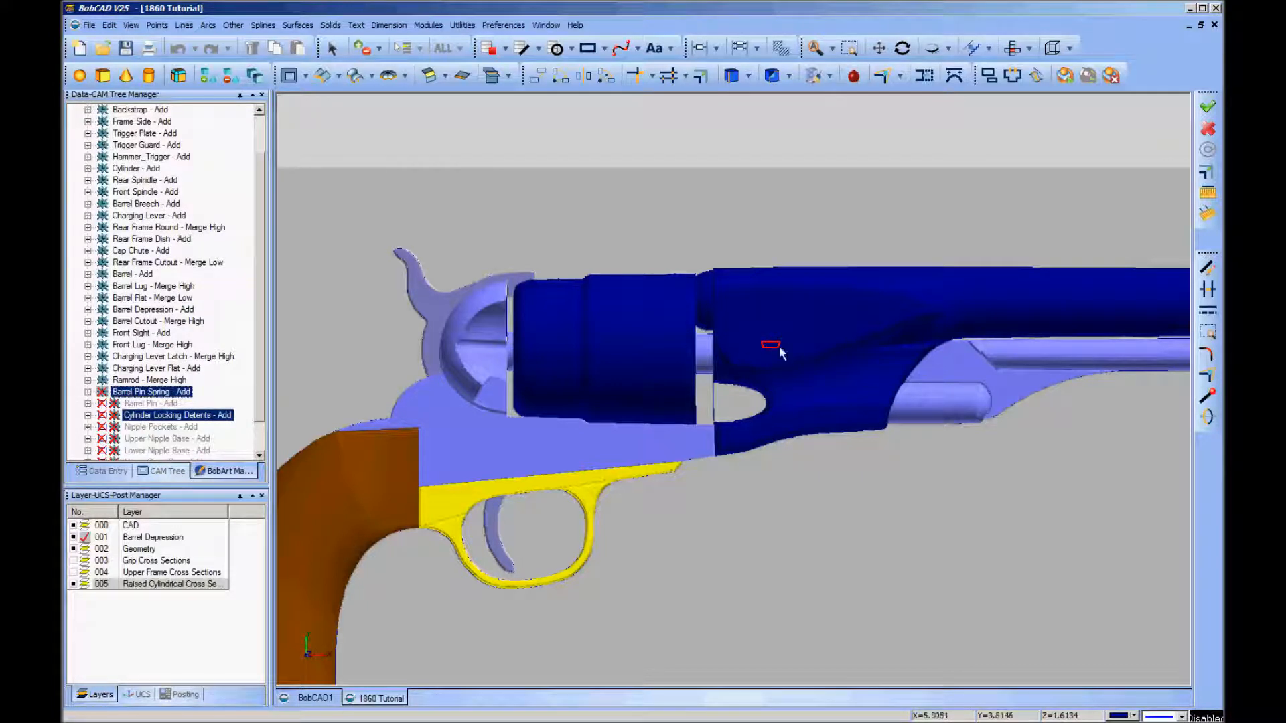
click(162, 396)
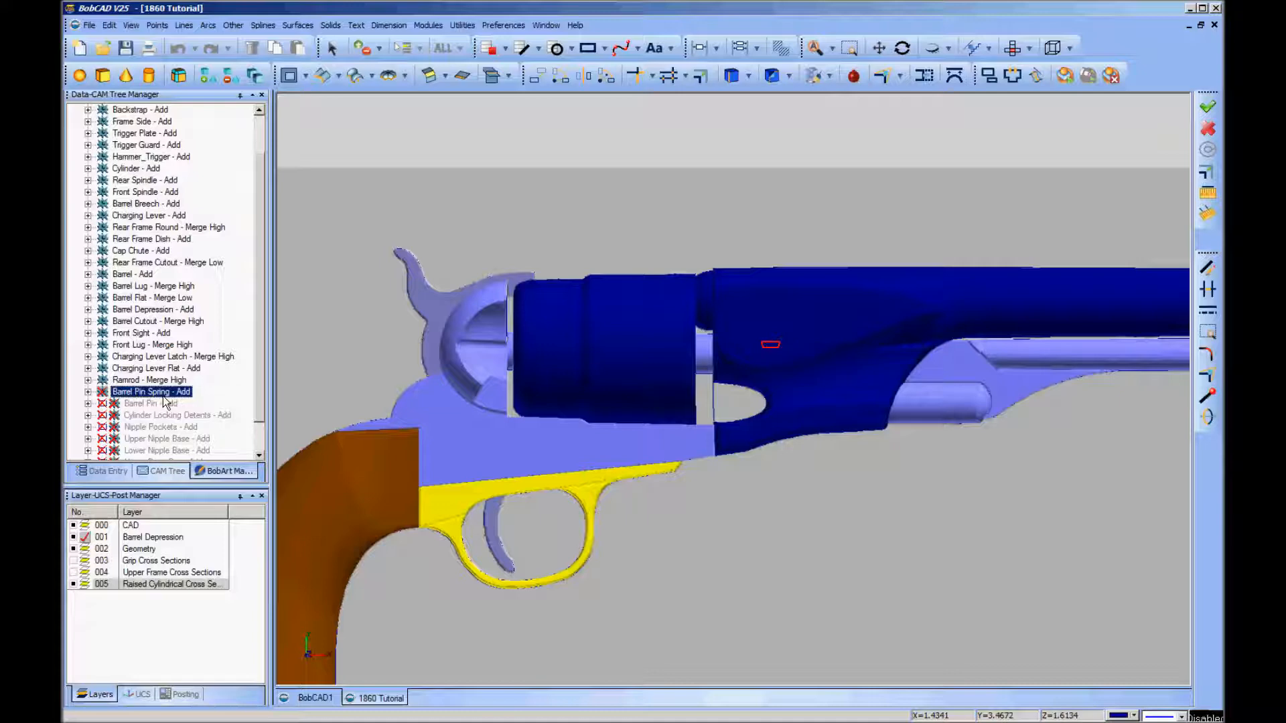
right_click(164, 396)
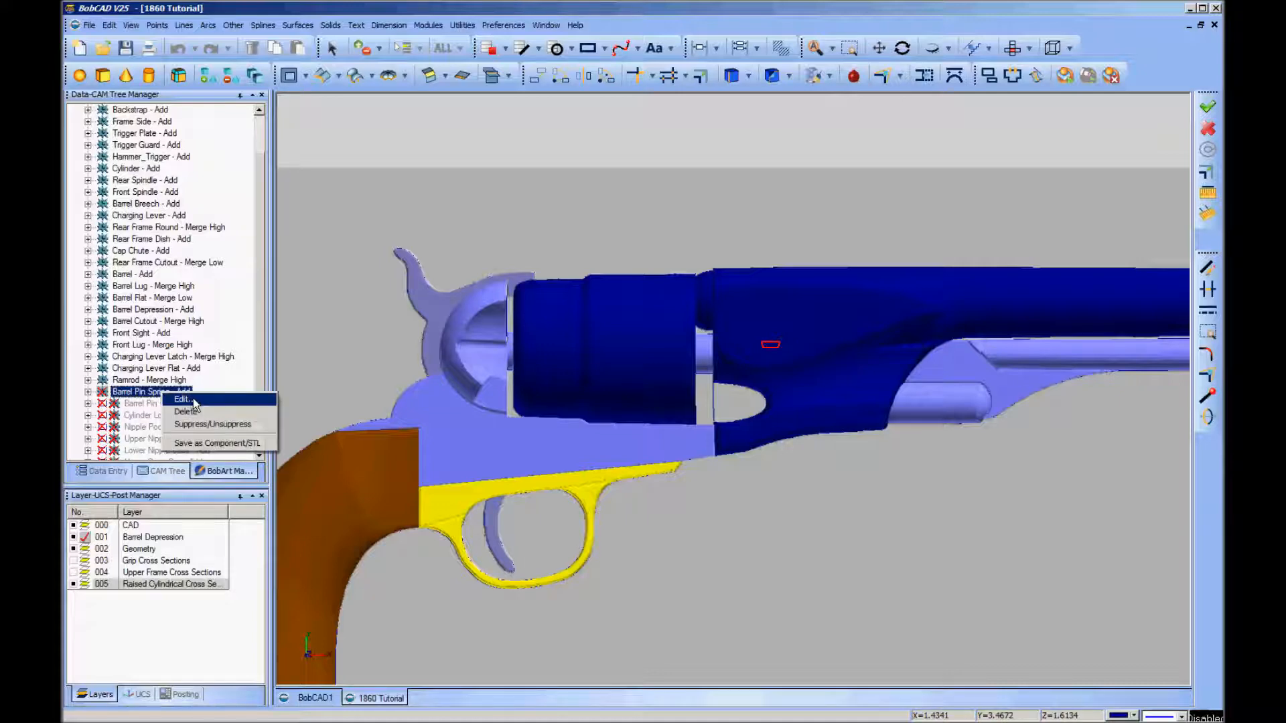
click(191, 401)
drag(688, 155, 375, 145)
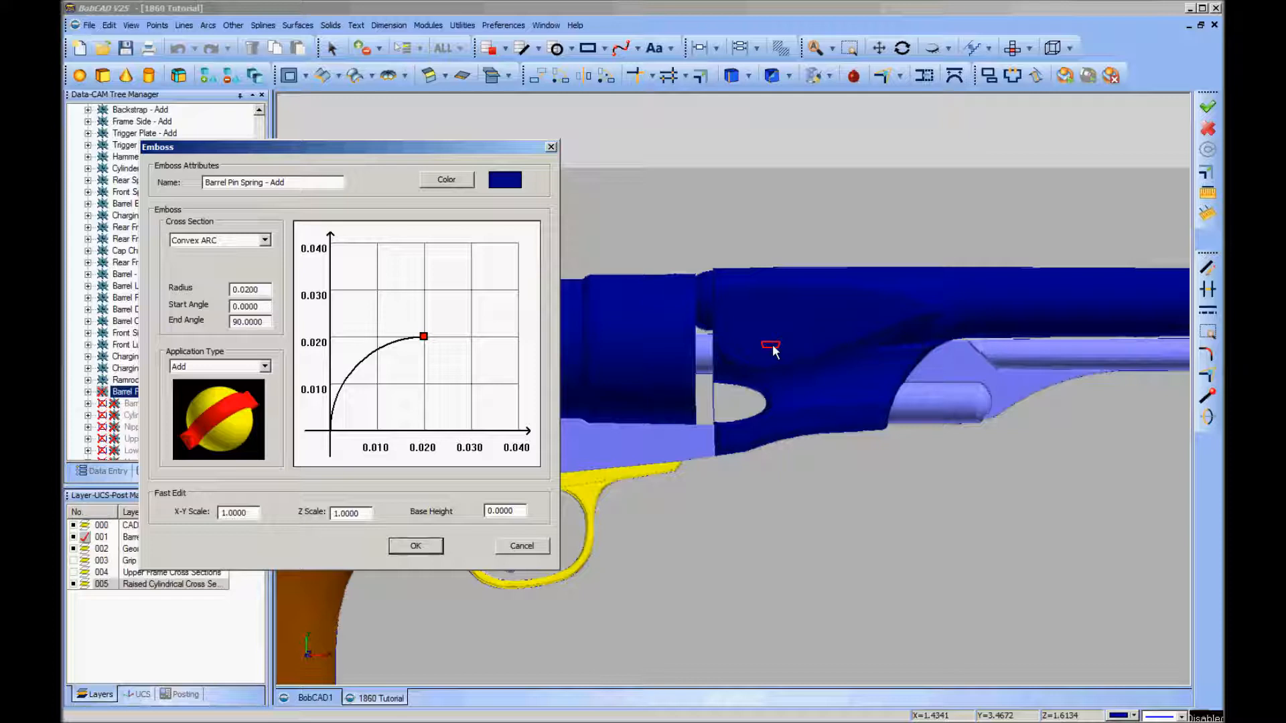
click(416, 546)
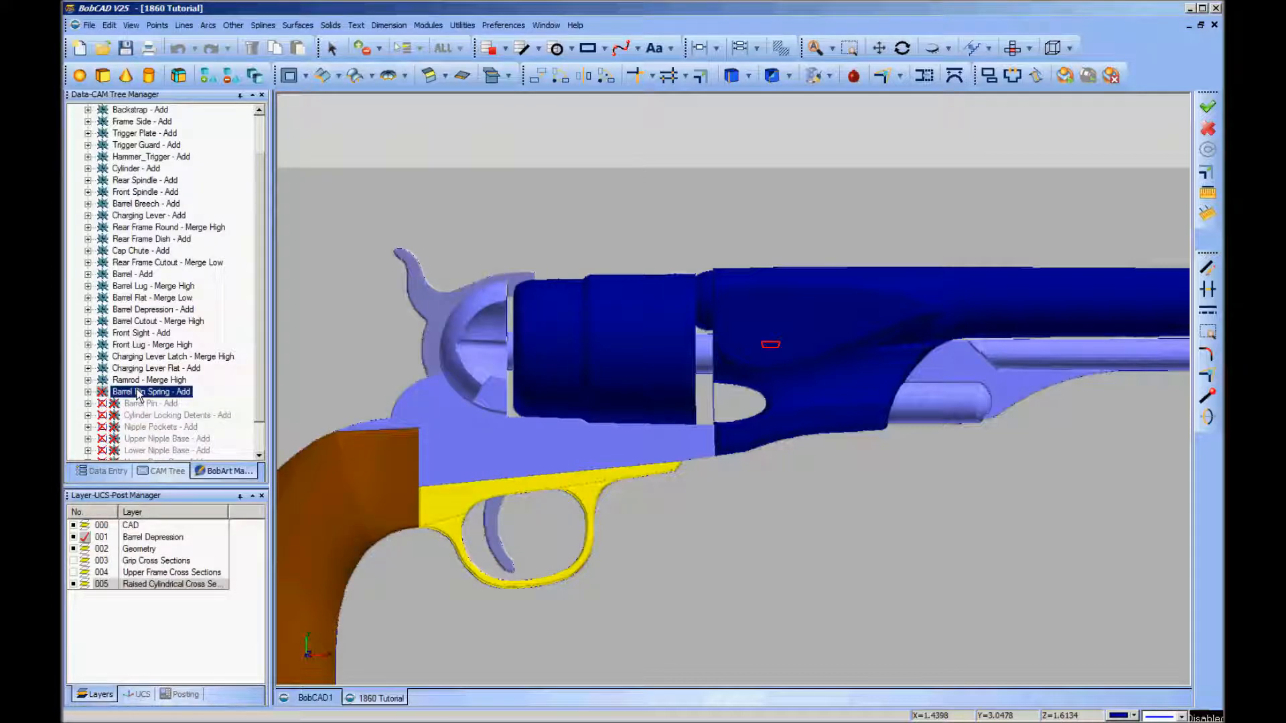
Regenerate the emboss model to build the Barrel Pin Spring on the side of the barrel
scroll(259, 186, up, 2)
click(123, 133)
right_click(122, 135)
click(170, 138)
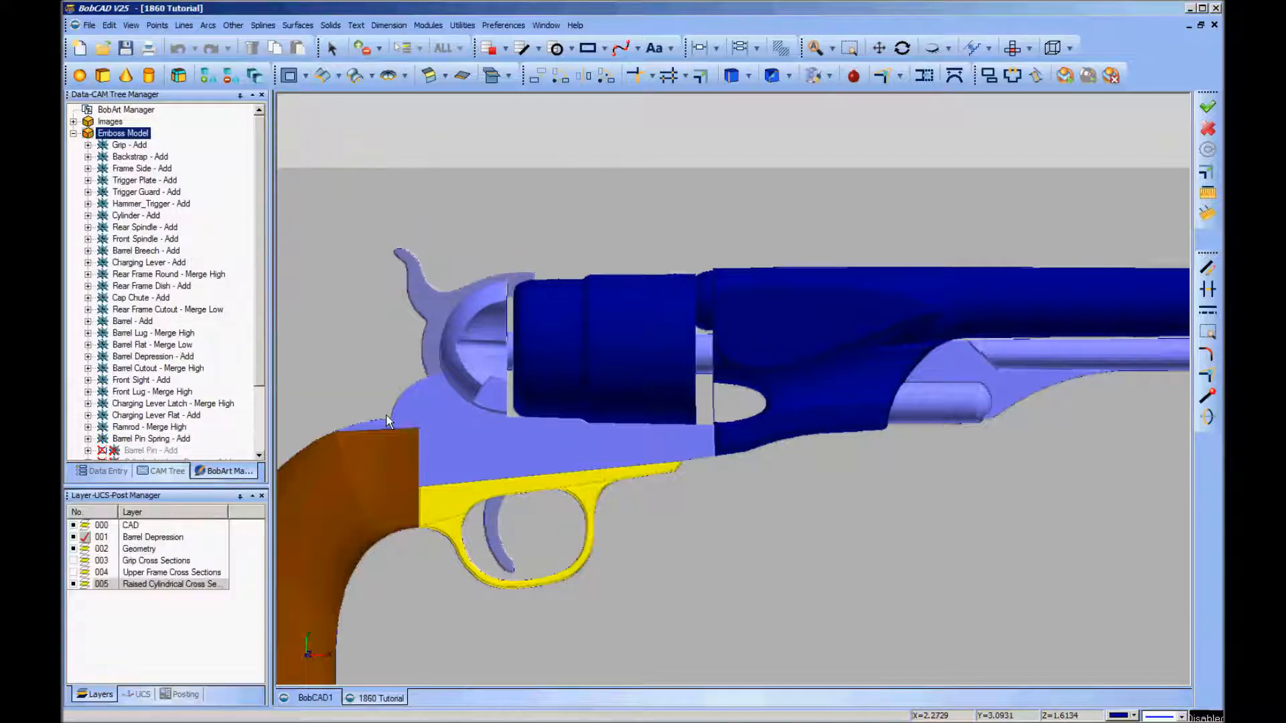
Unsuppress the Barrel Pin - Add feature and review its emboss settings, accepting them as they are
drag(258, 294, 260, 364)
right_click(149, 369)
click(187, 405)
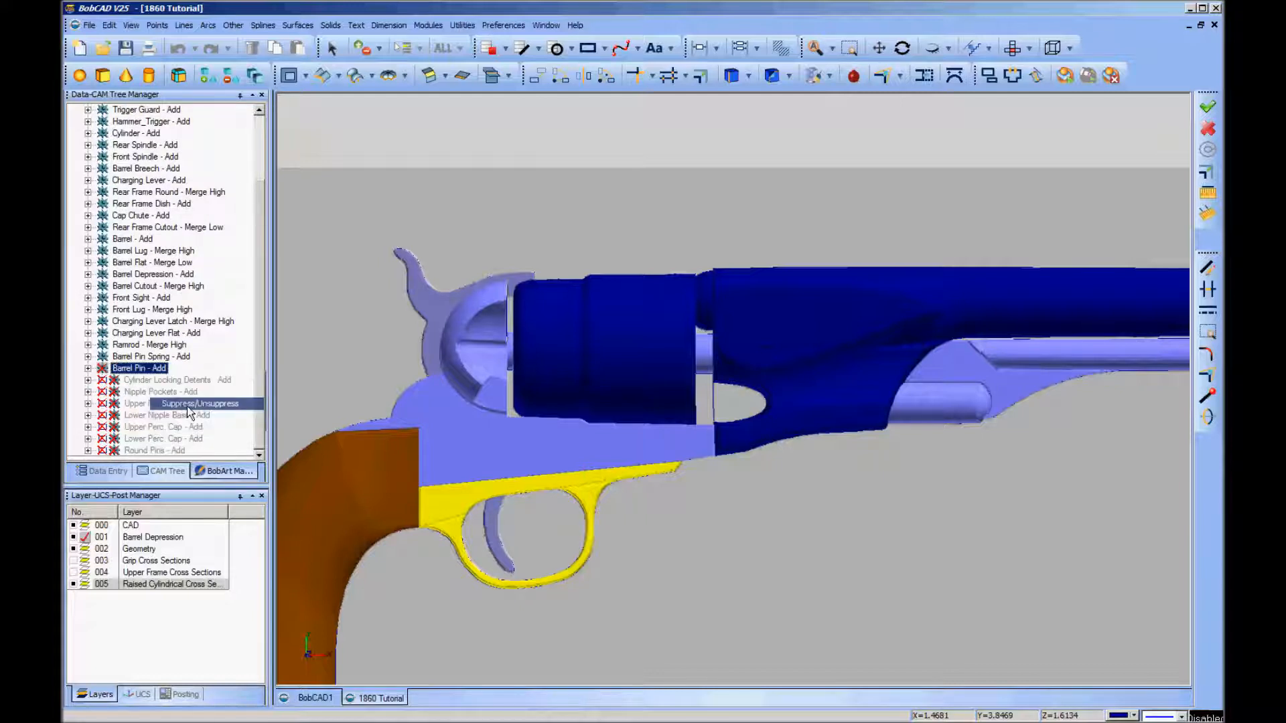
right_click(145, 368)
click(167, 375)
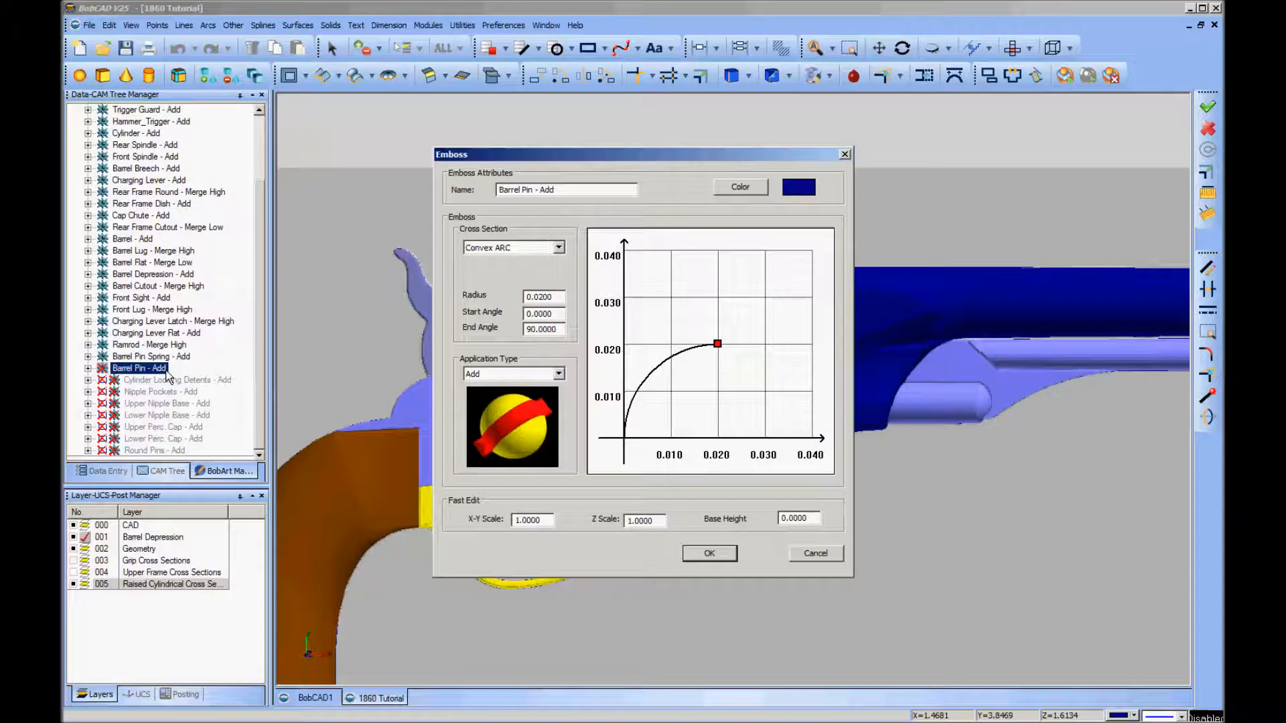
drag(601, 161, 235, 150)
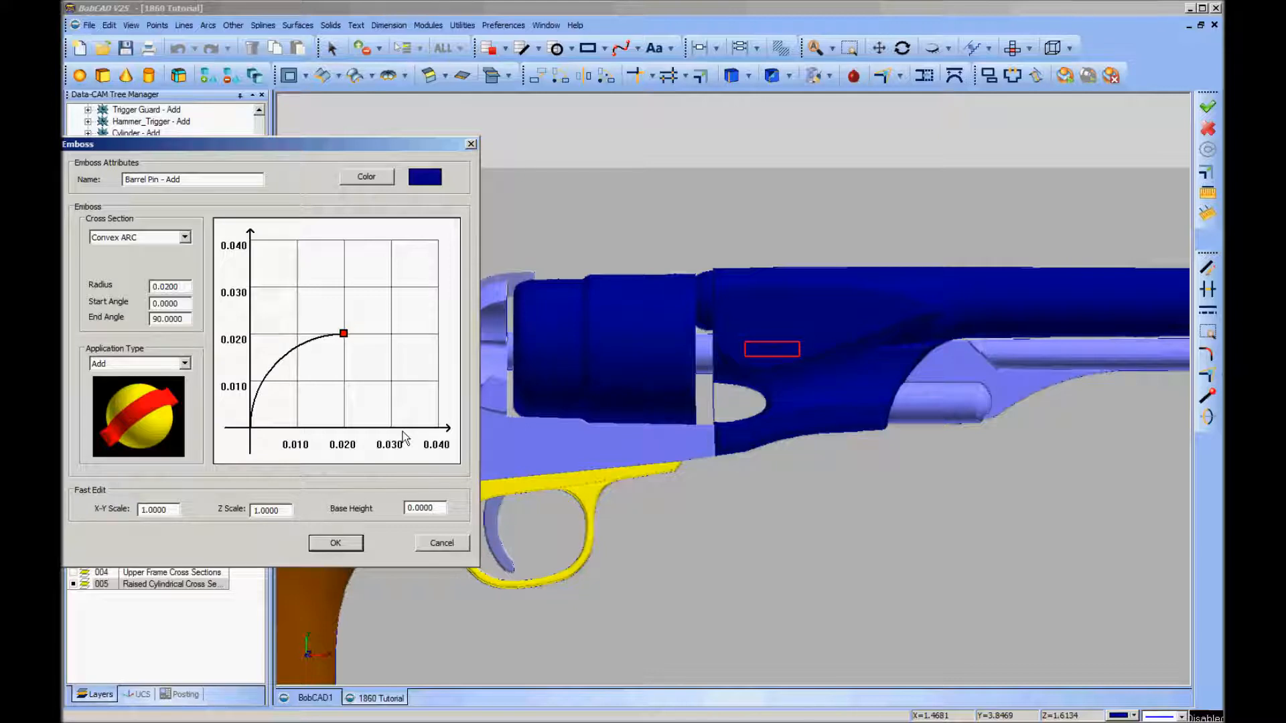
click(336, 544)
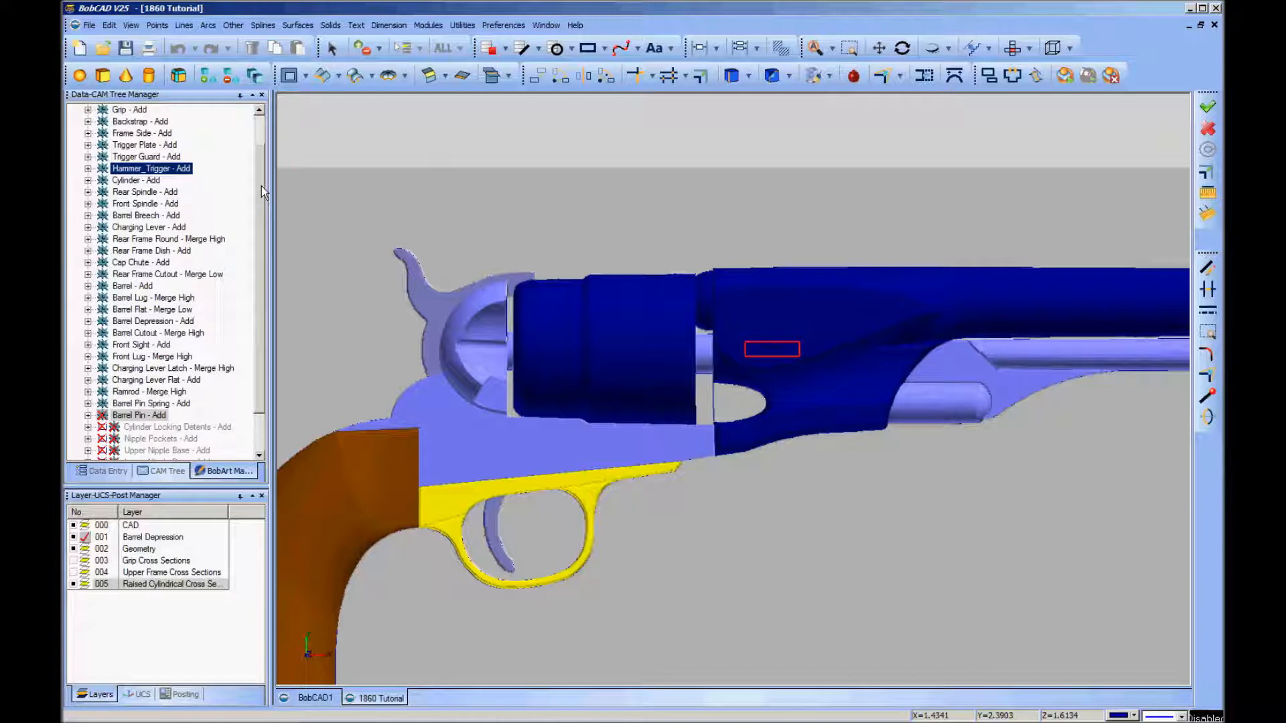
Regenerate the emboss model to build the Barrel Pin on the side of the barrel
right_click(132, 133)
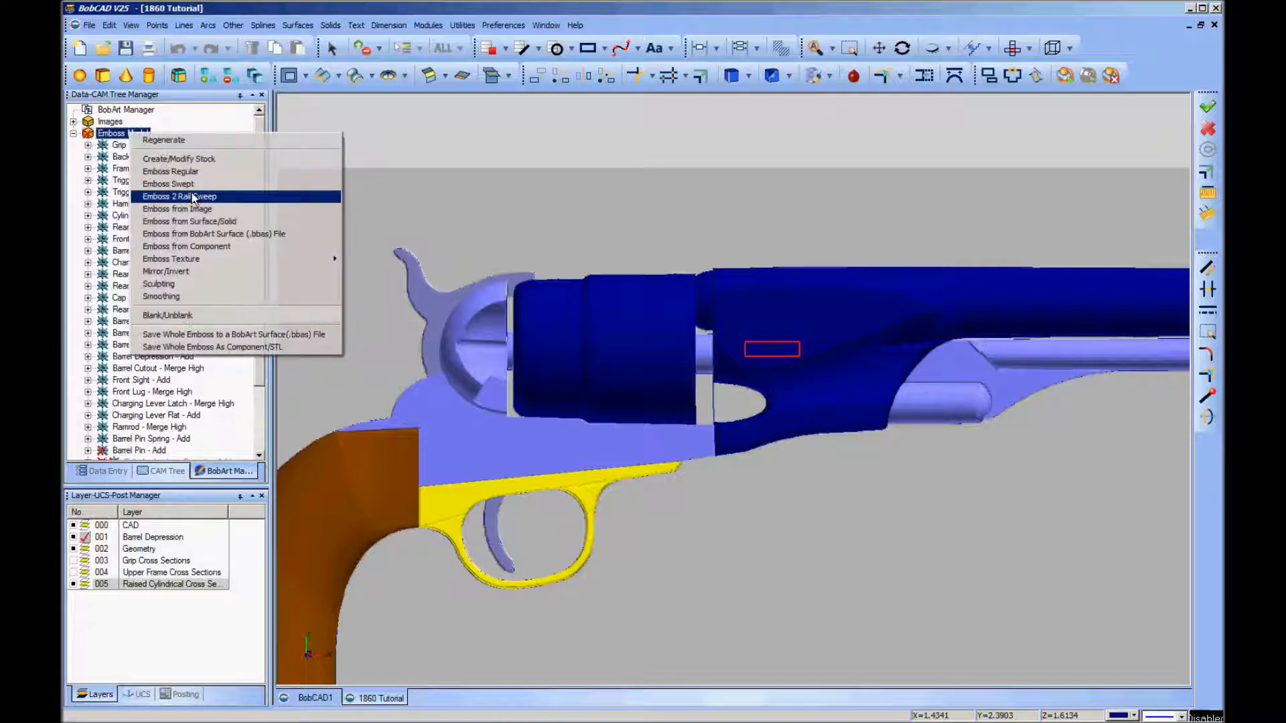
click(206, 140)
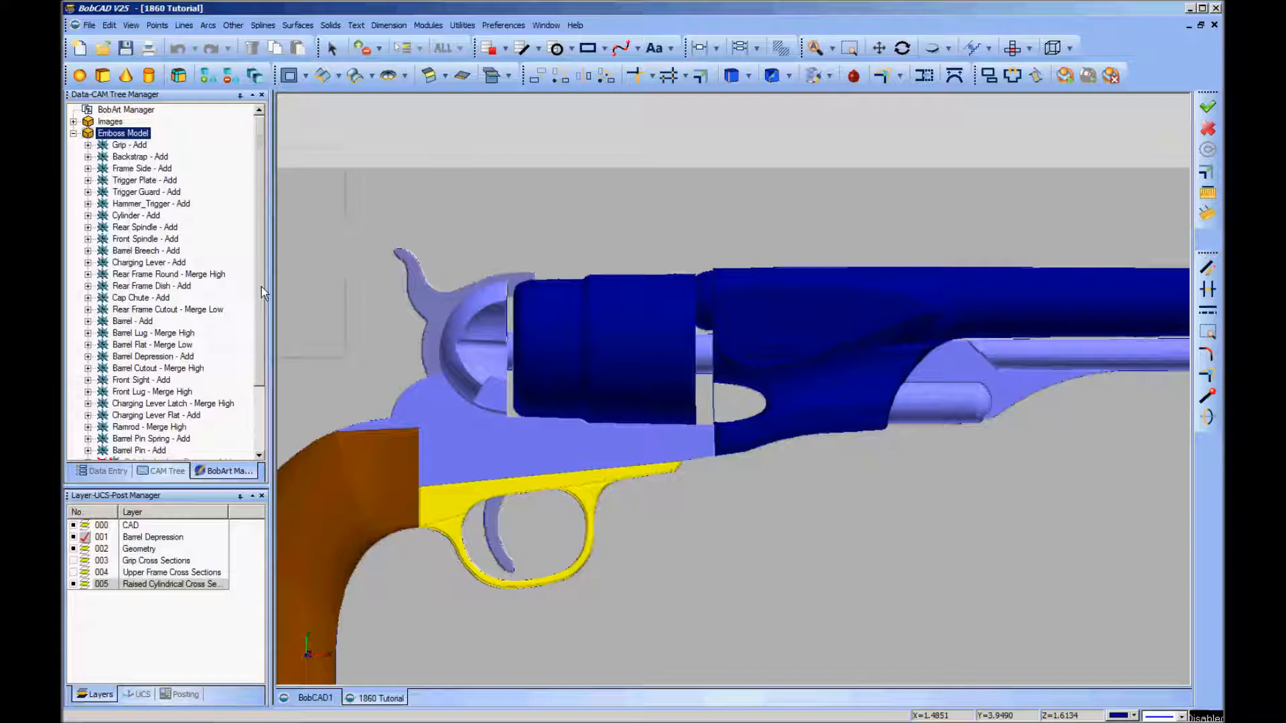
Unsuppress the Cylinder Locking Detents - Add feature and review its emboss settings, accepting them as they are
drag(262, 287, 260, 376)
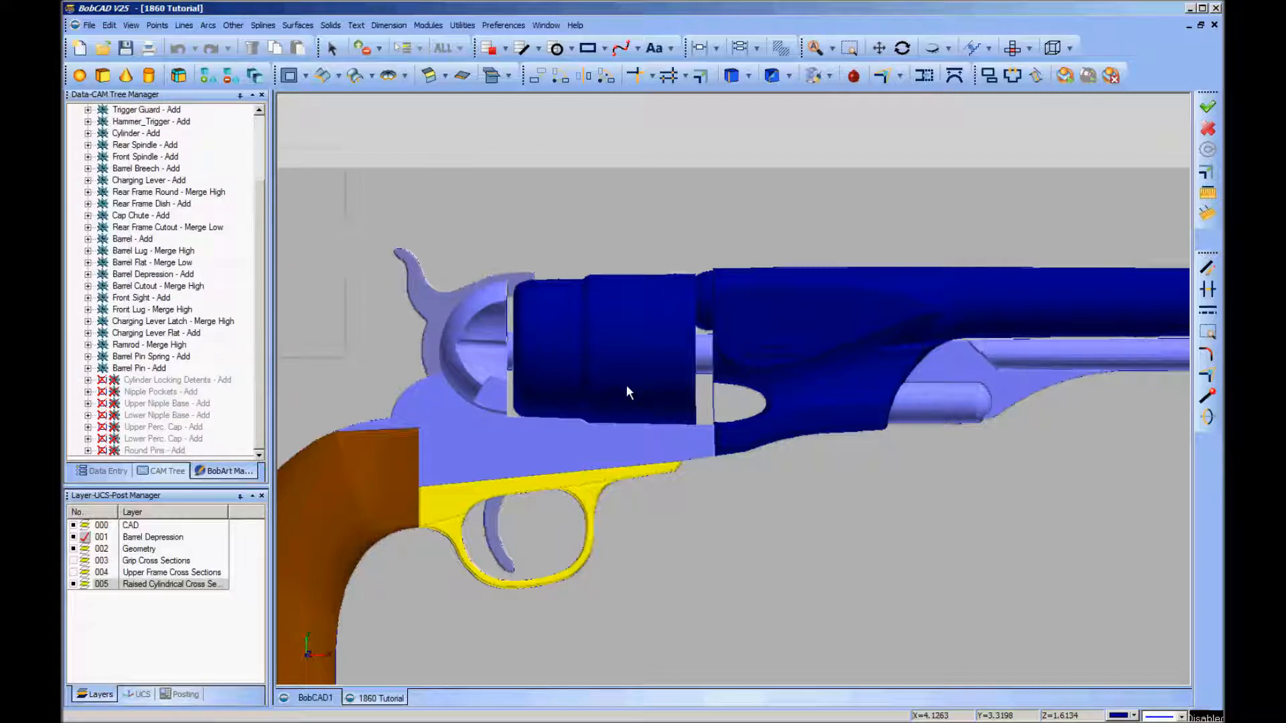
click(134, 380)
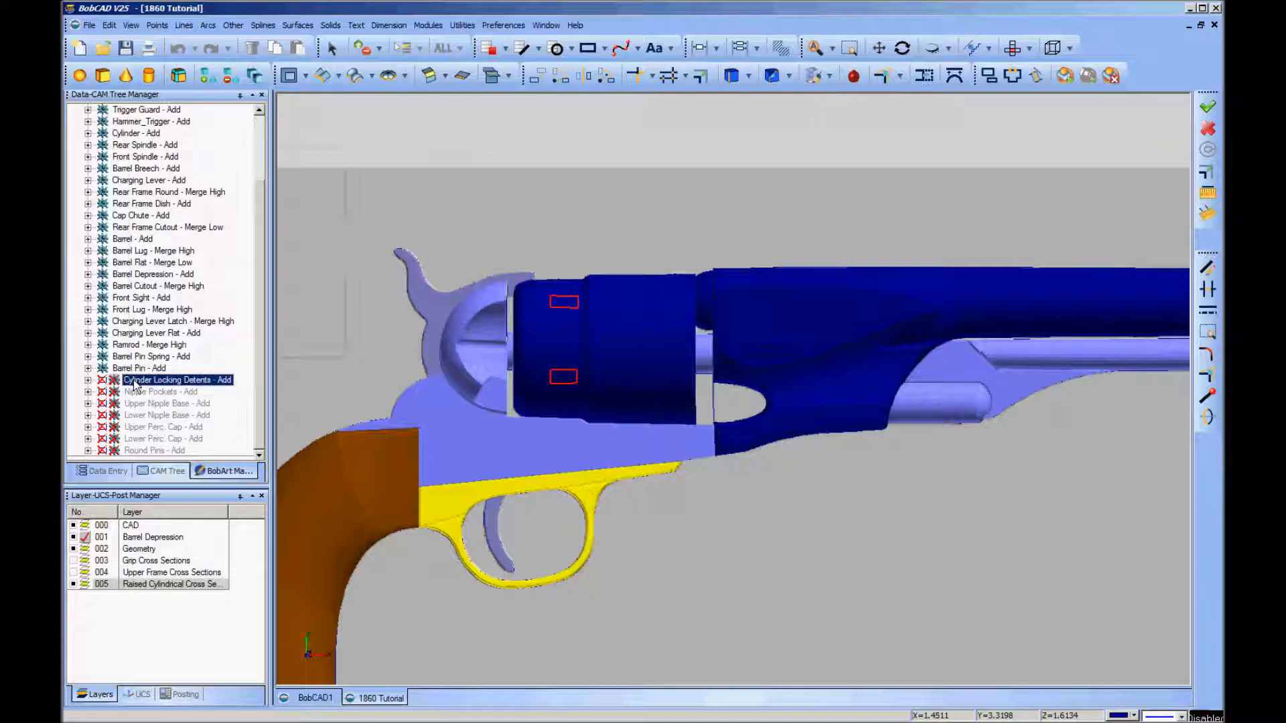
right_click(134, 383)
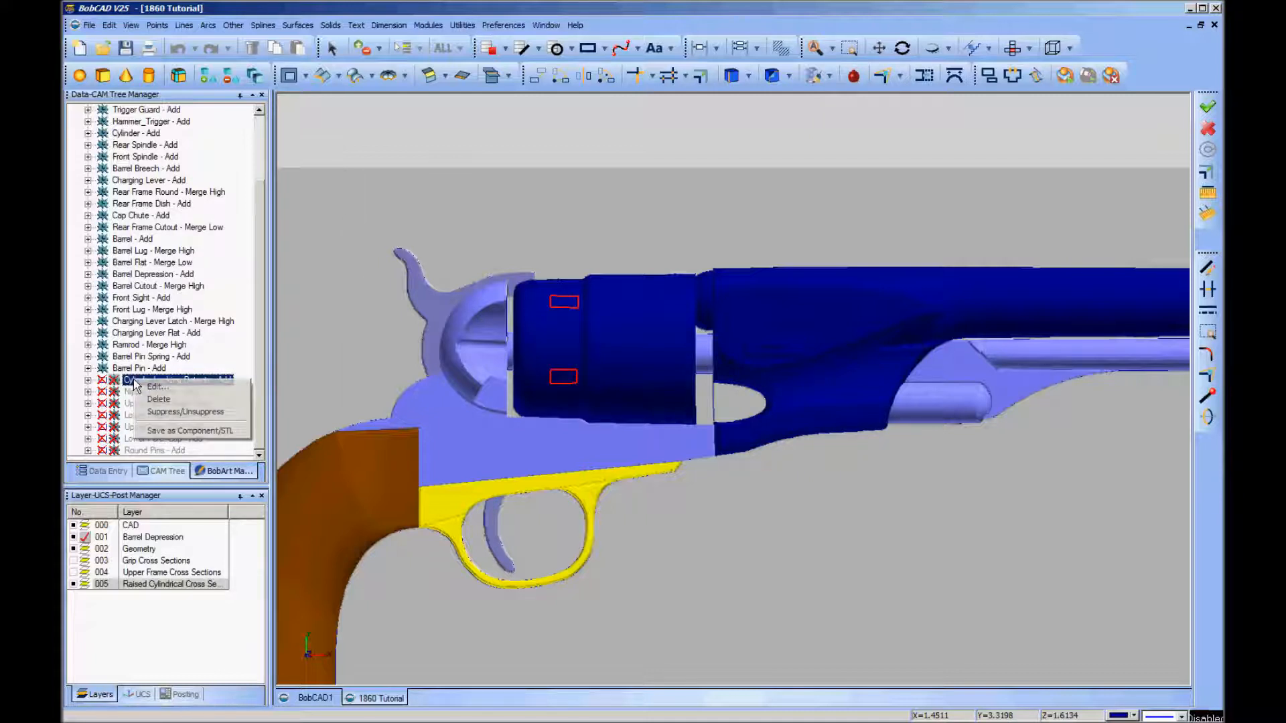
click(178, 411)
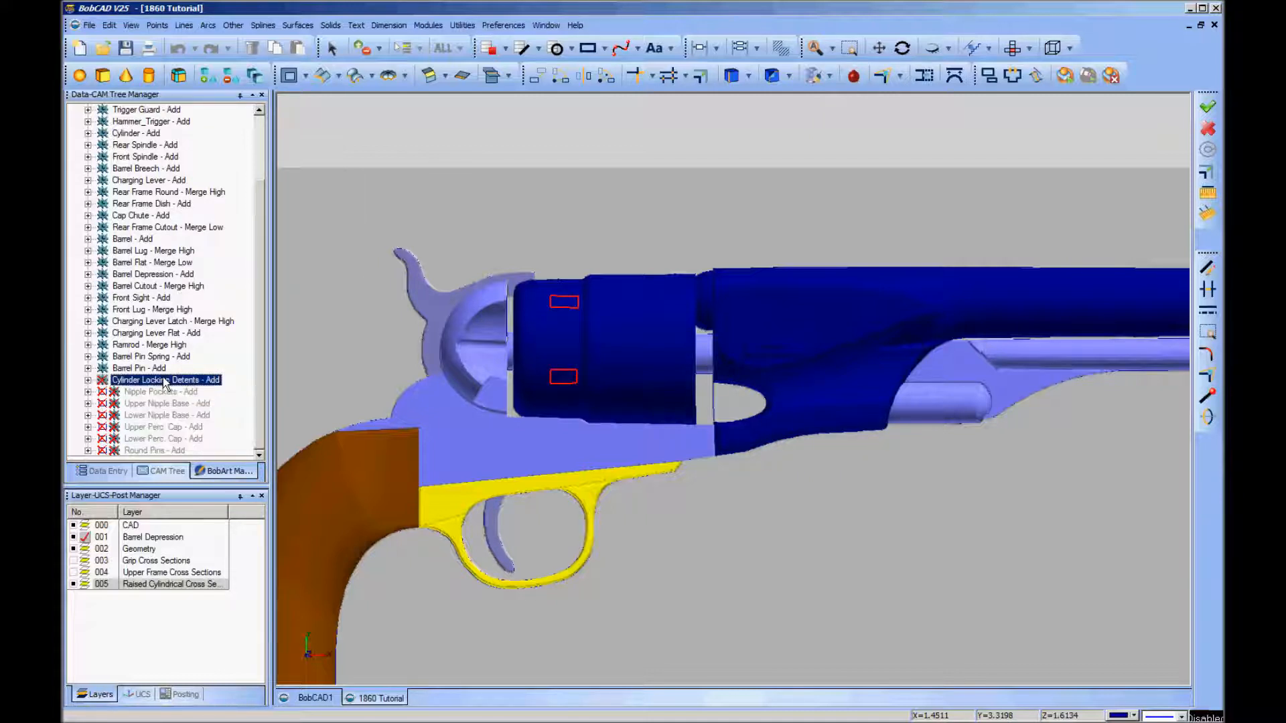
right_click(166, 383)
click(181, 385)
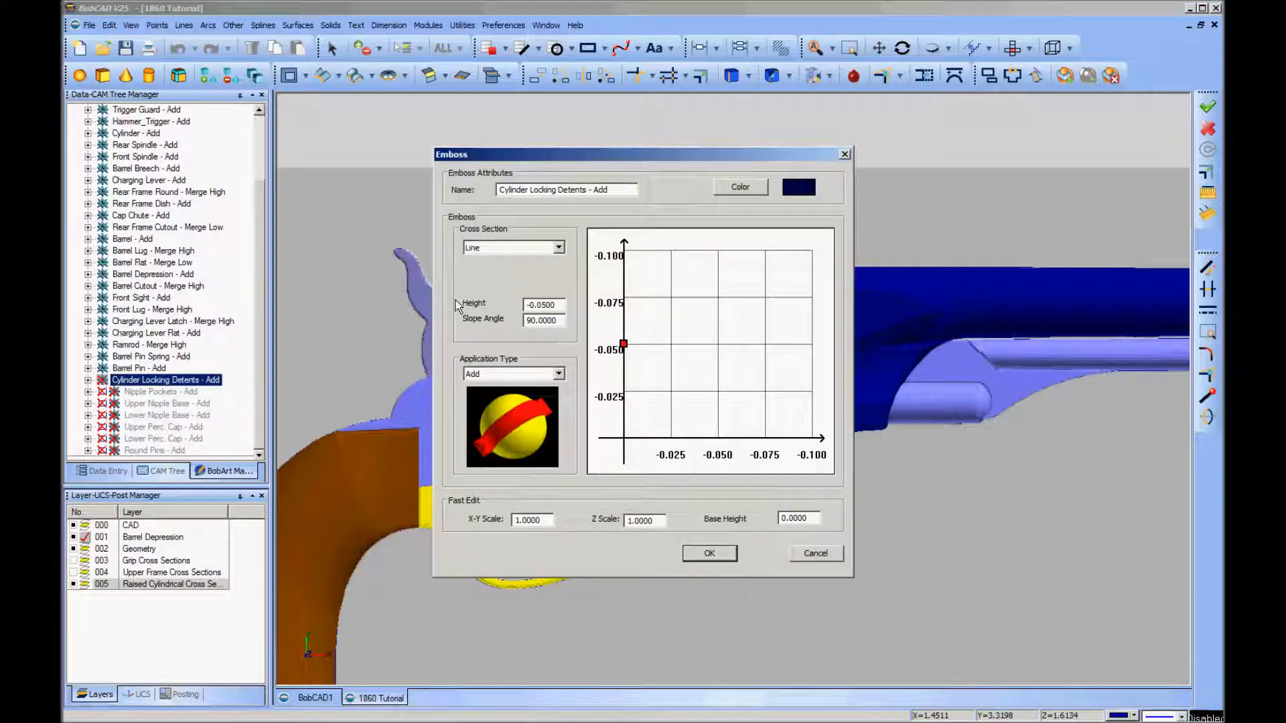
drag(603, 162, 221, 198)
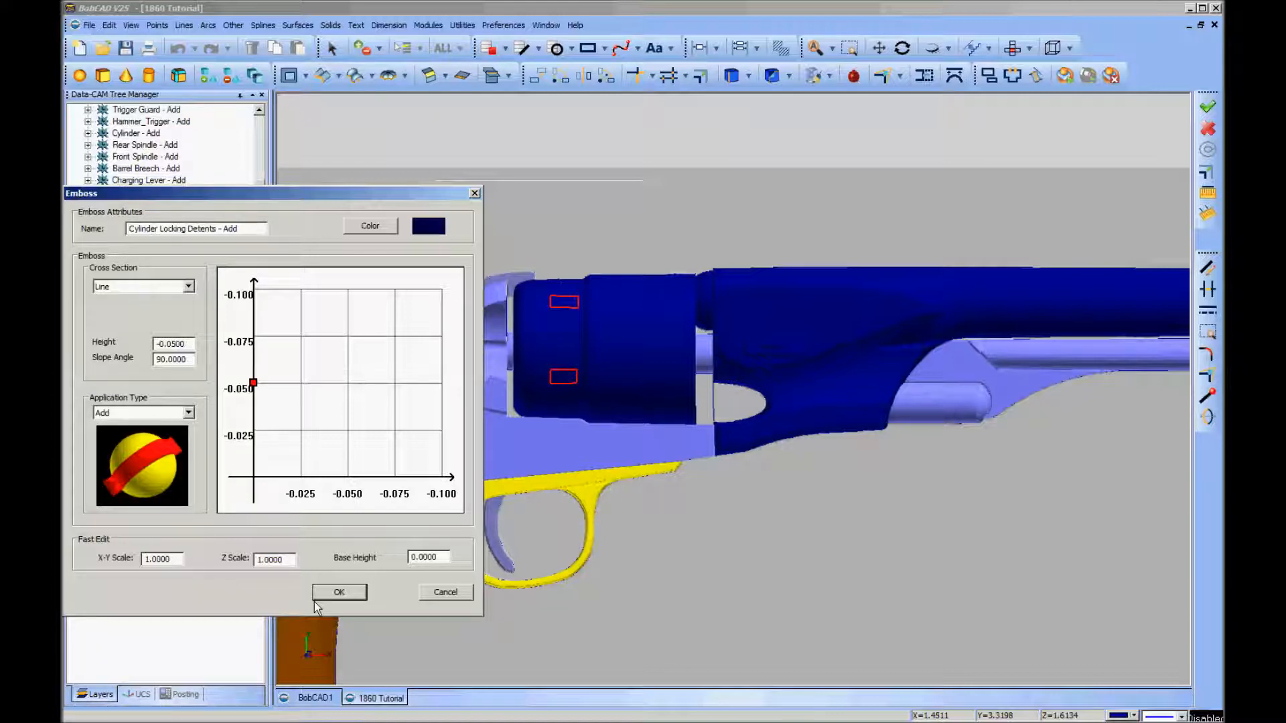
click(339, 593)
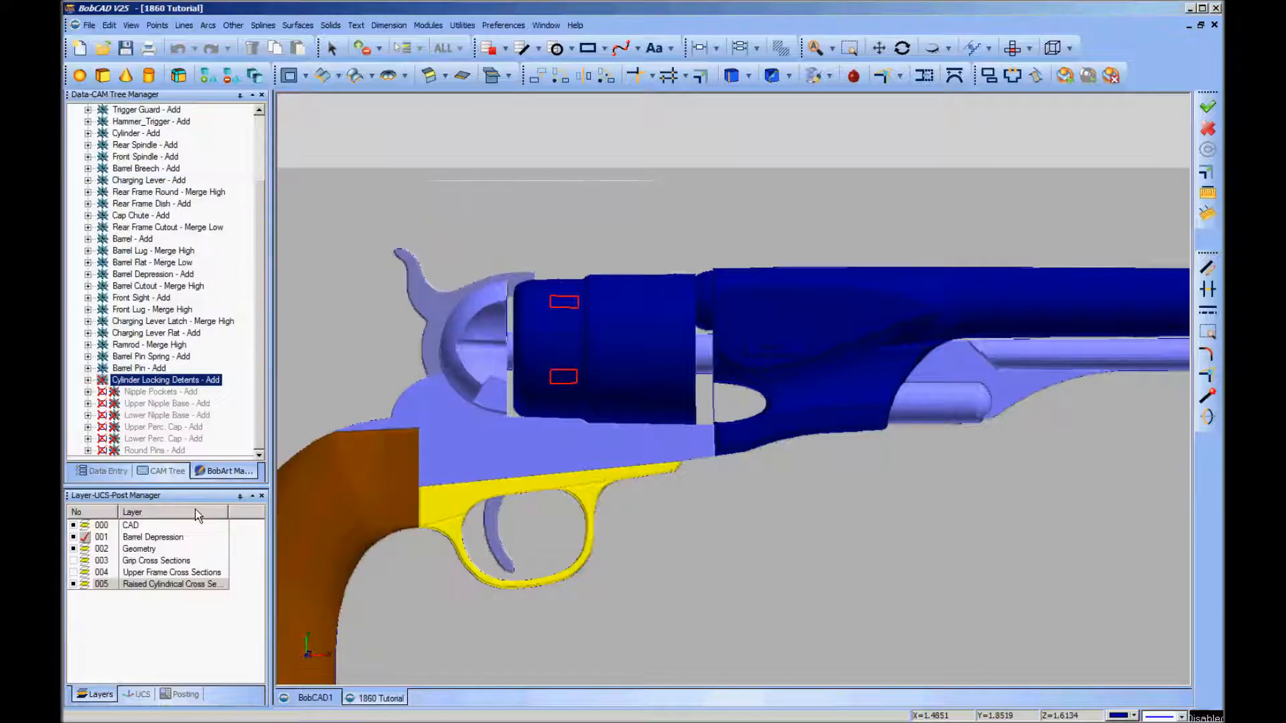
Regenerate the emboss model to cut the Cylinder Locking Detents into the cylinder
scroll(257, 238, up, 3)
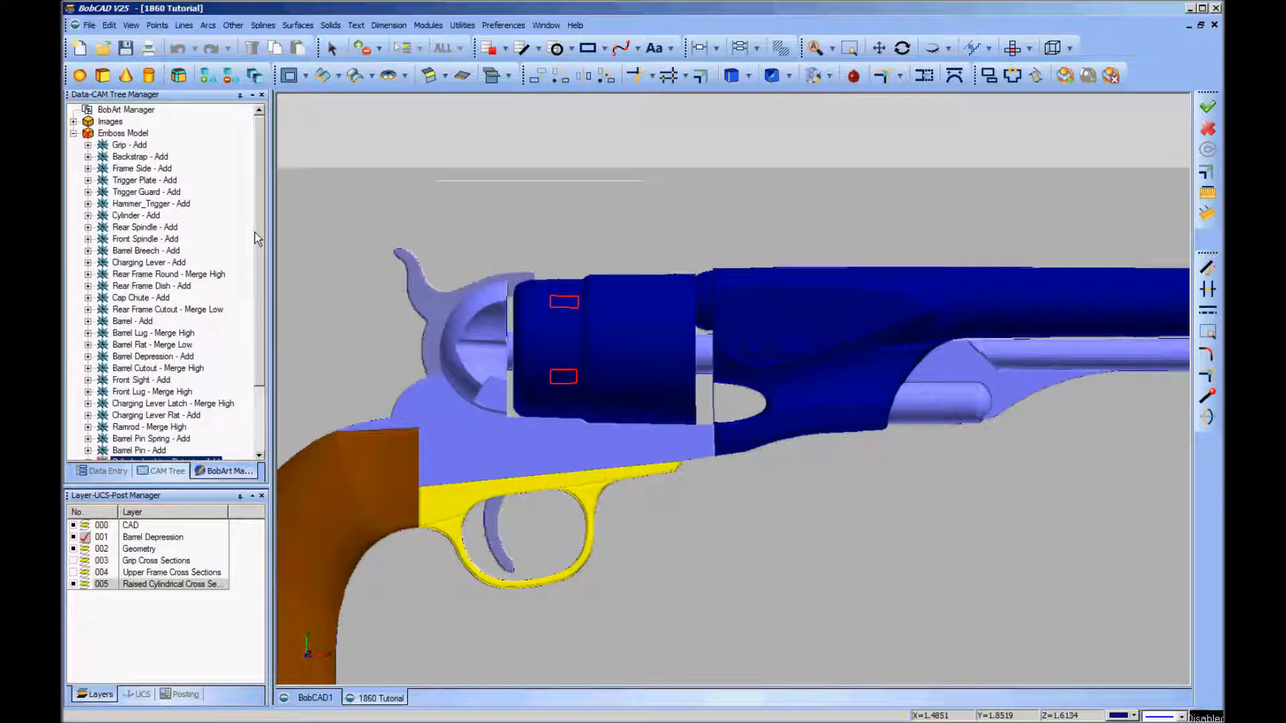
click(120, 132)
right_click(137, 131)
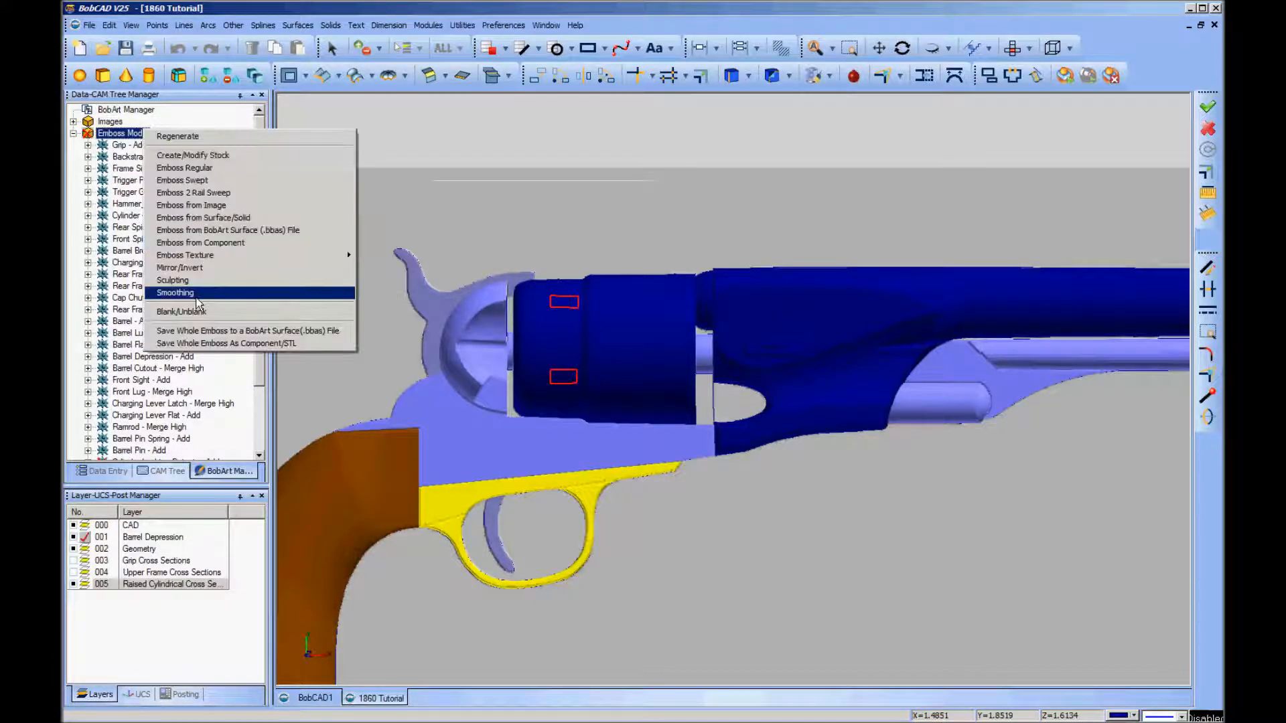
click(214, 138)
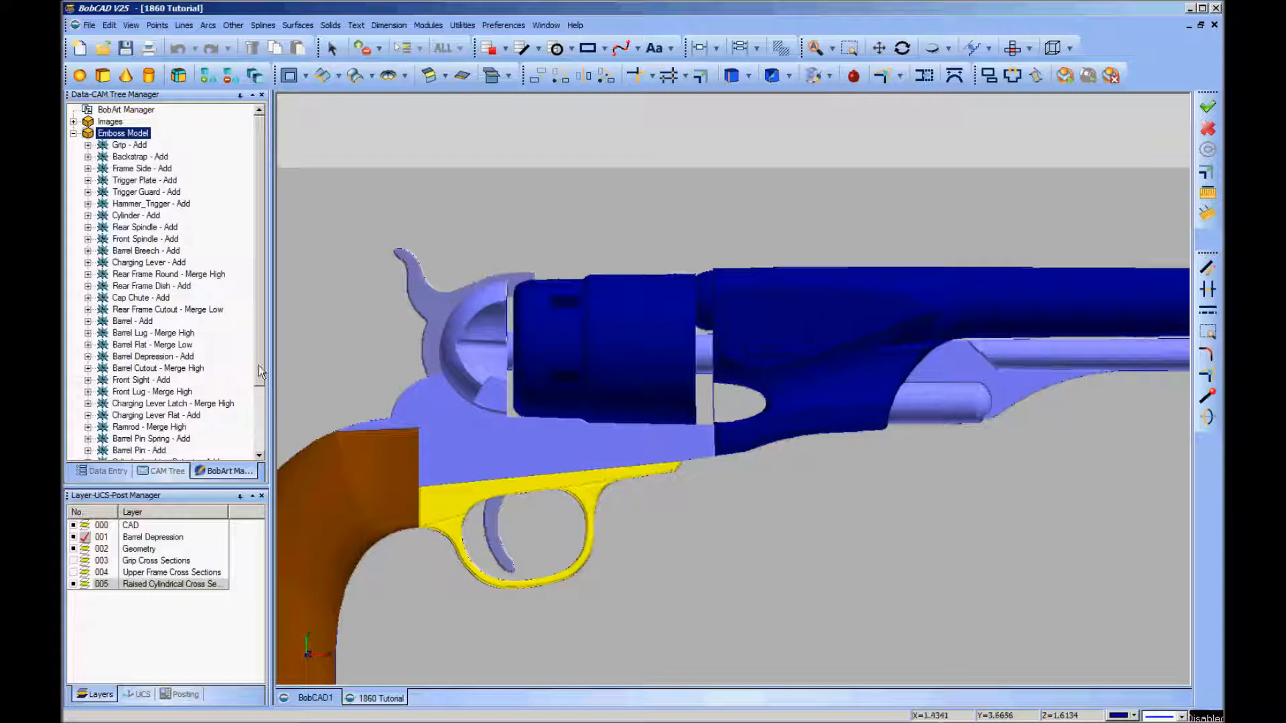
Unsuppress the Nipple Pockets - Add feature and review its emboss settings, accepting them as they are
drag(259, 379, 255, 439)
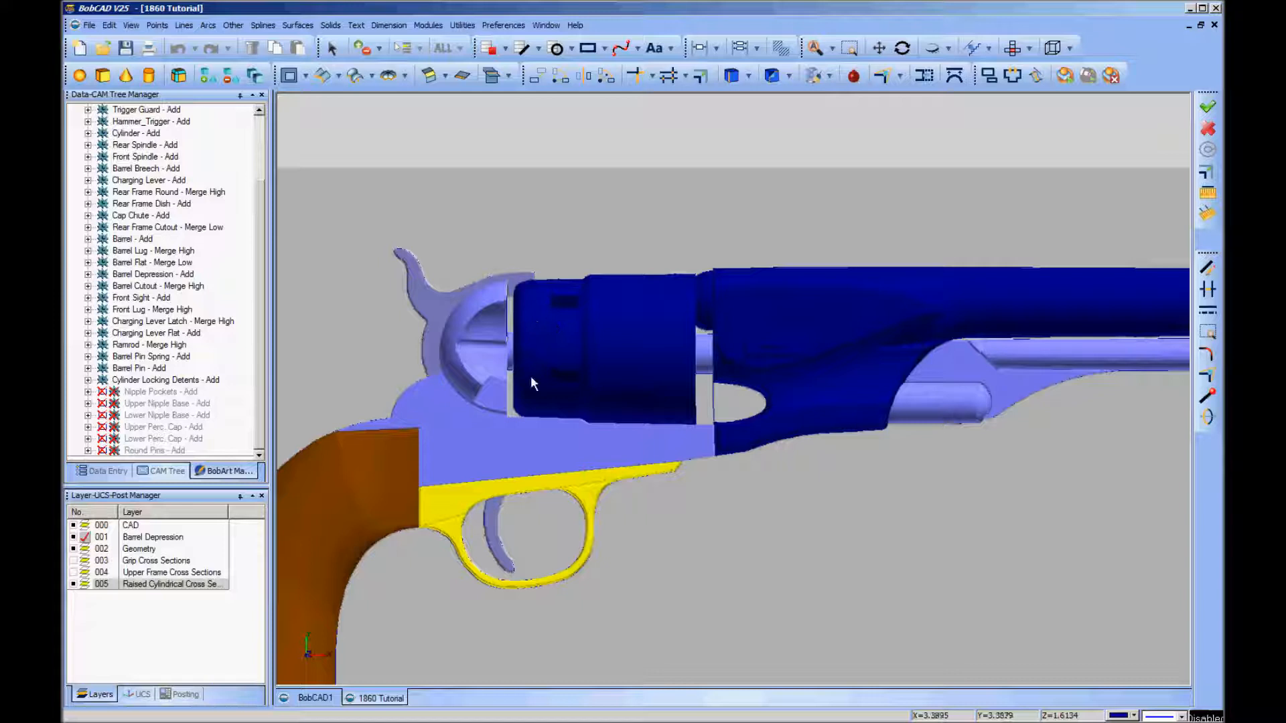
right_click(180, 395)
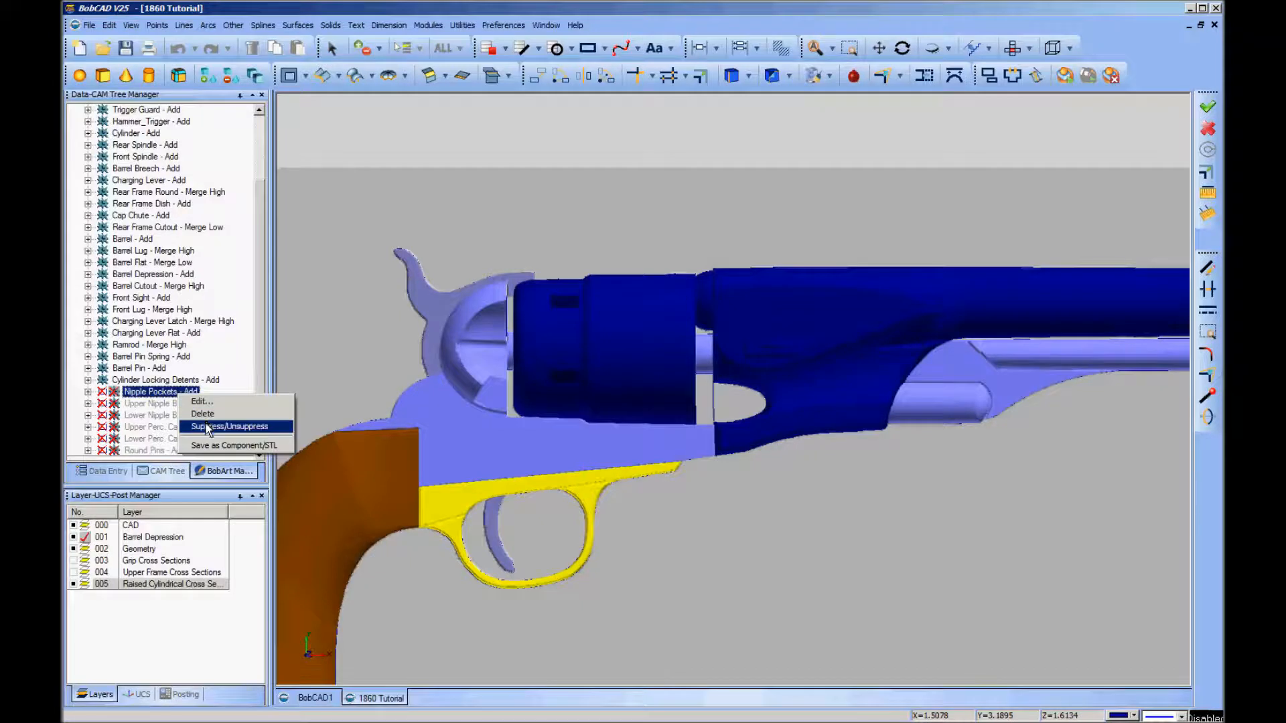
click(212, 427)
right_click(152, 394)
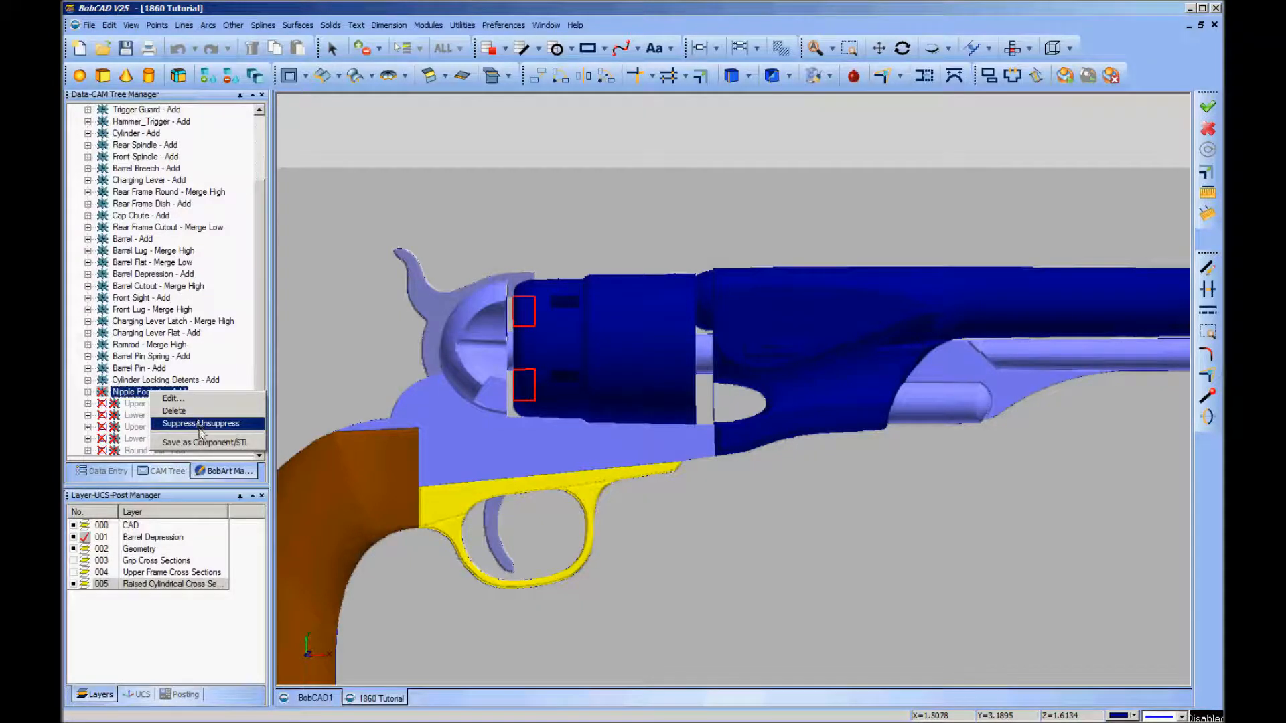
click(173, 399)
drag(587, 152, 215, 99)
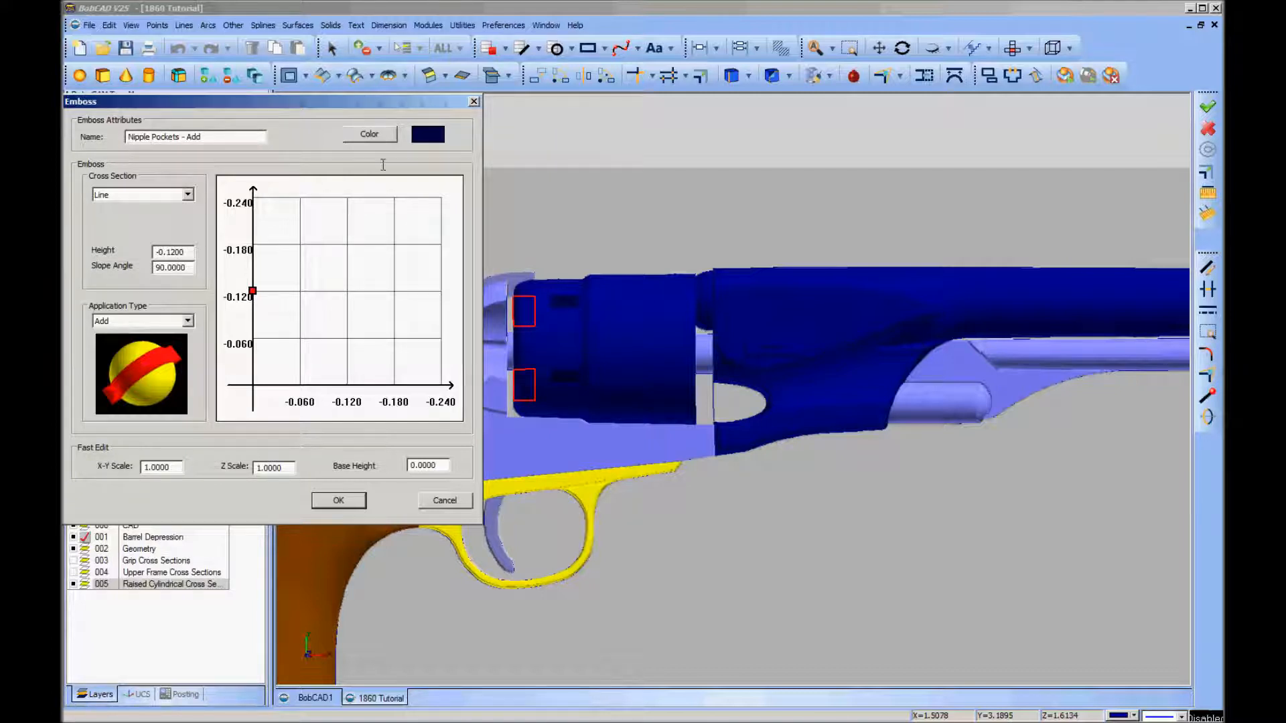
click(349, 502)
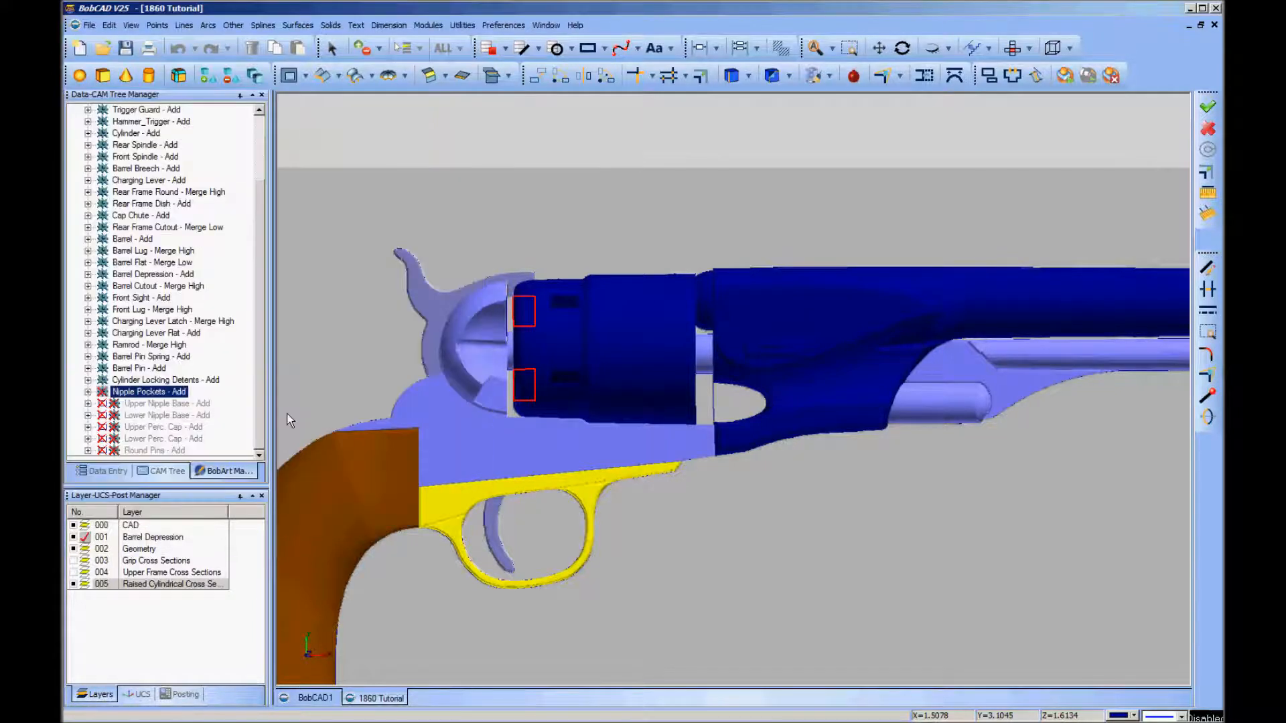
Regenerate the emboss model to cut the Nipple Pockets into the rear of the cylinder
scroll(201, 268, up, 3)
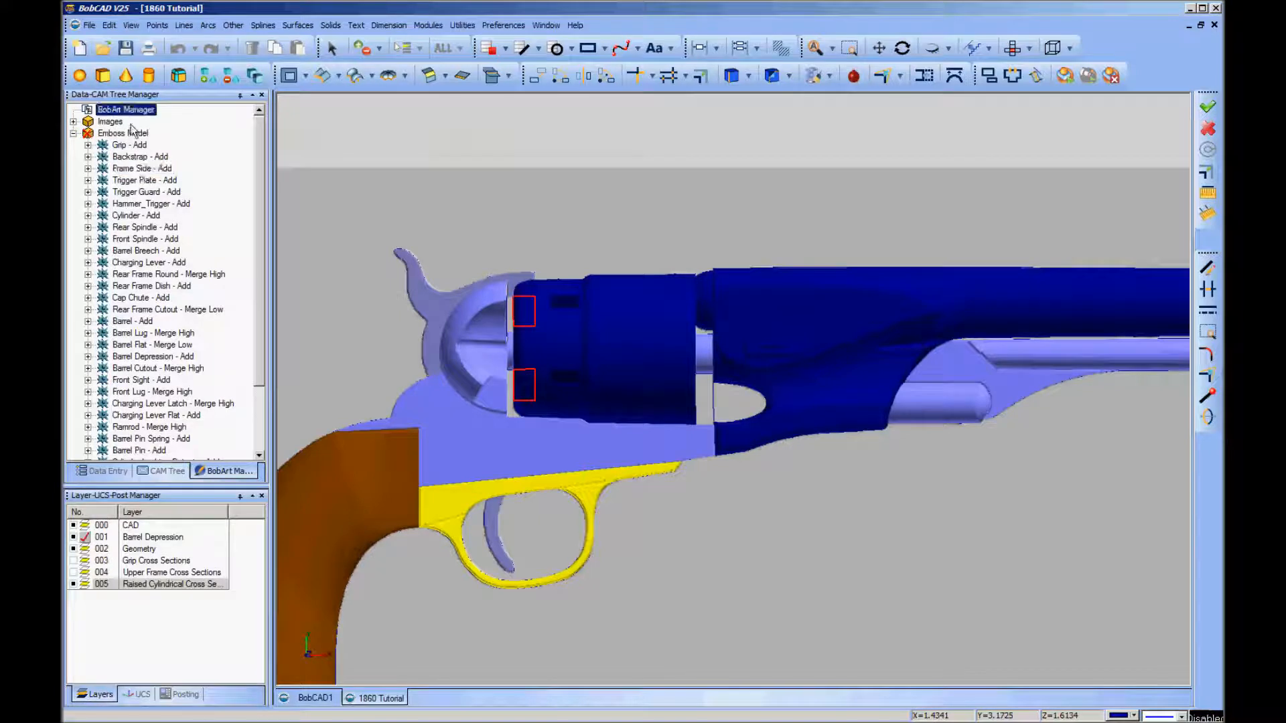
right_click(129, 133)
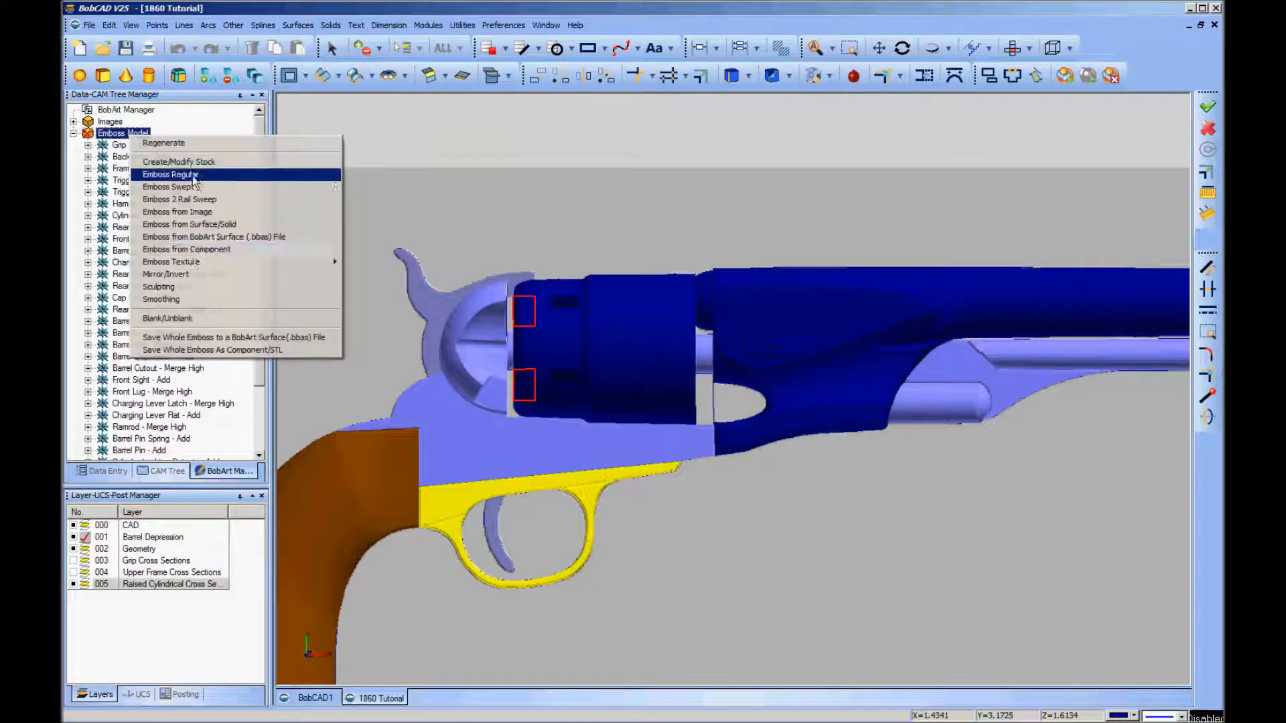
click(163, 142)
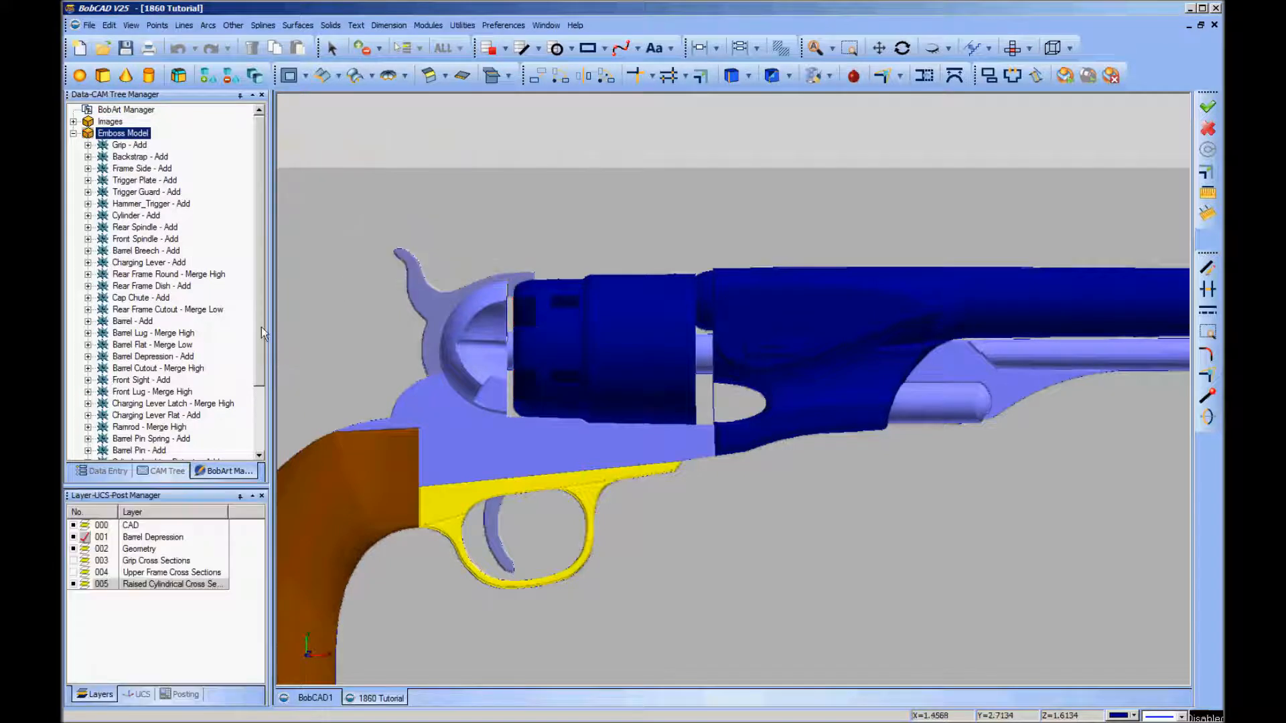
Unsuppress the Upper Nipple Base - Add feature and review its 2 Rail Sweep settings and first rail, accepting them as they are
scroll(262, 379, down, 2)
scroll(264, 385, down, 1)
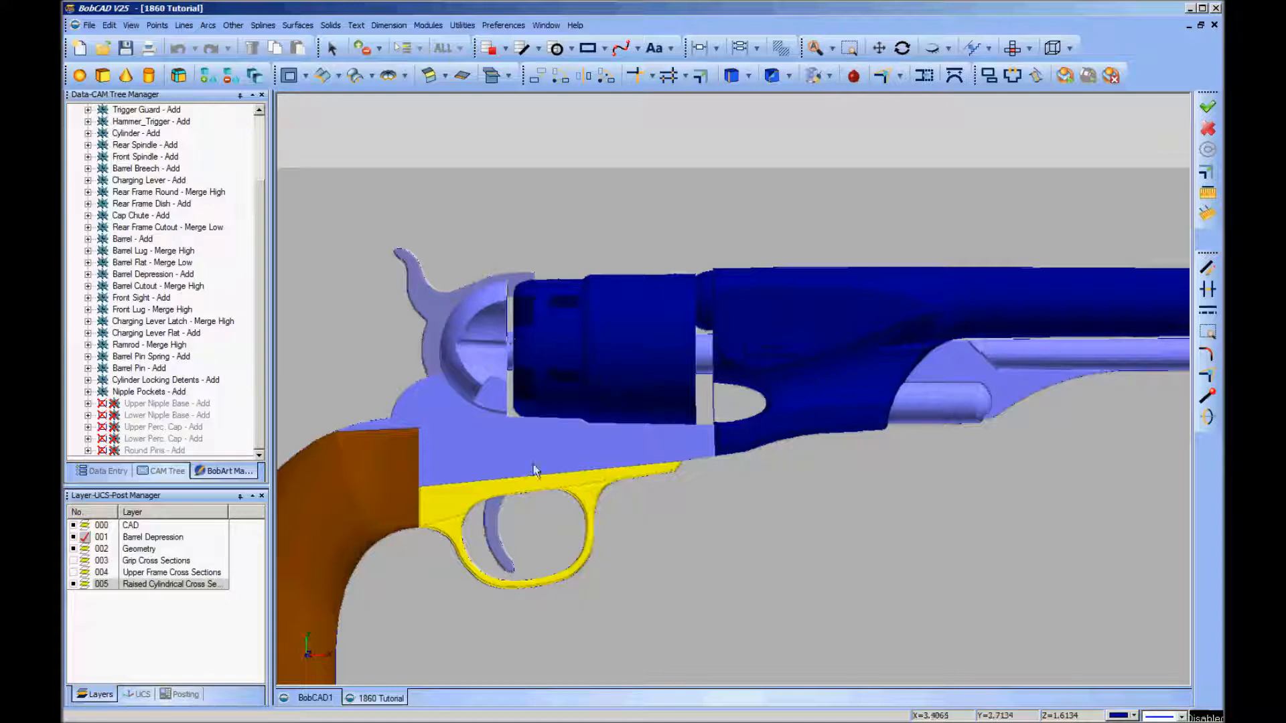
click(174, 405)
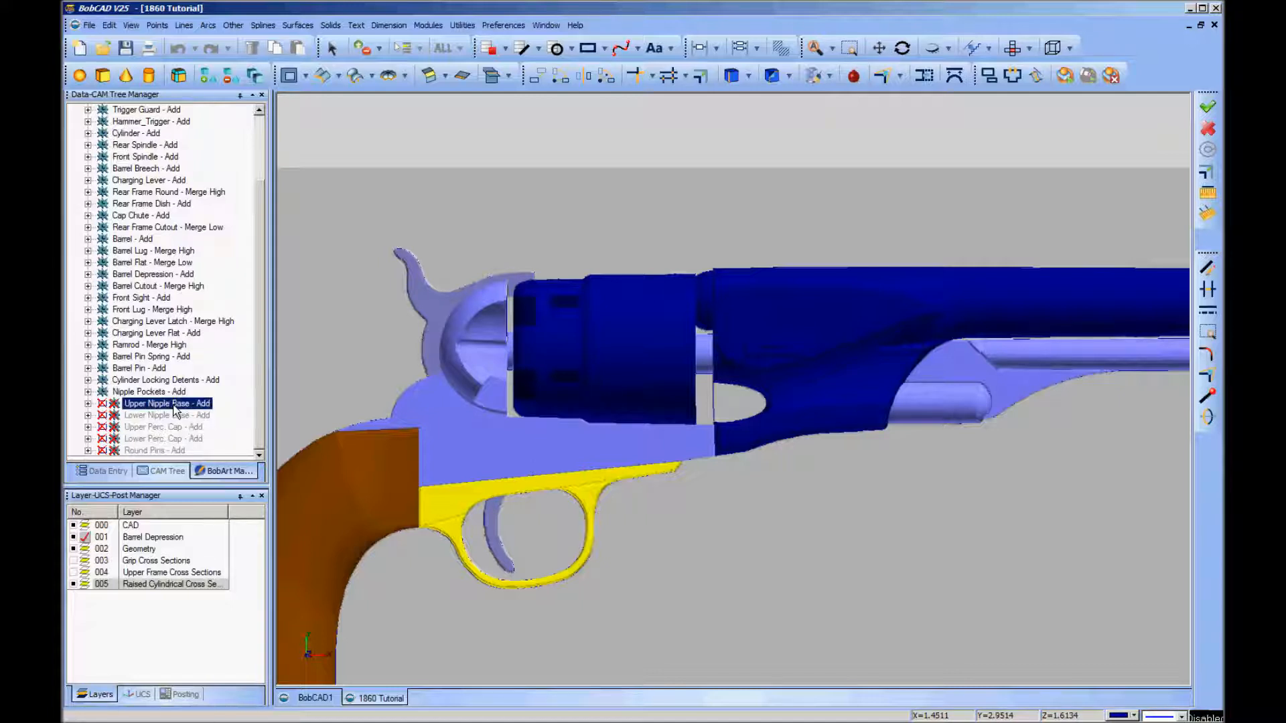
right_click(175, 407)
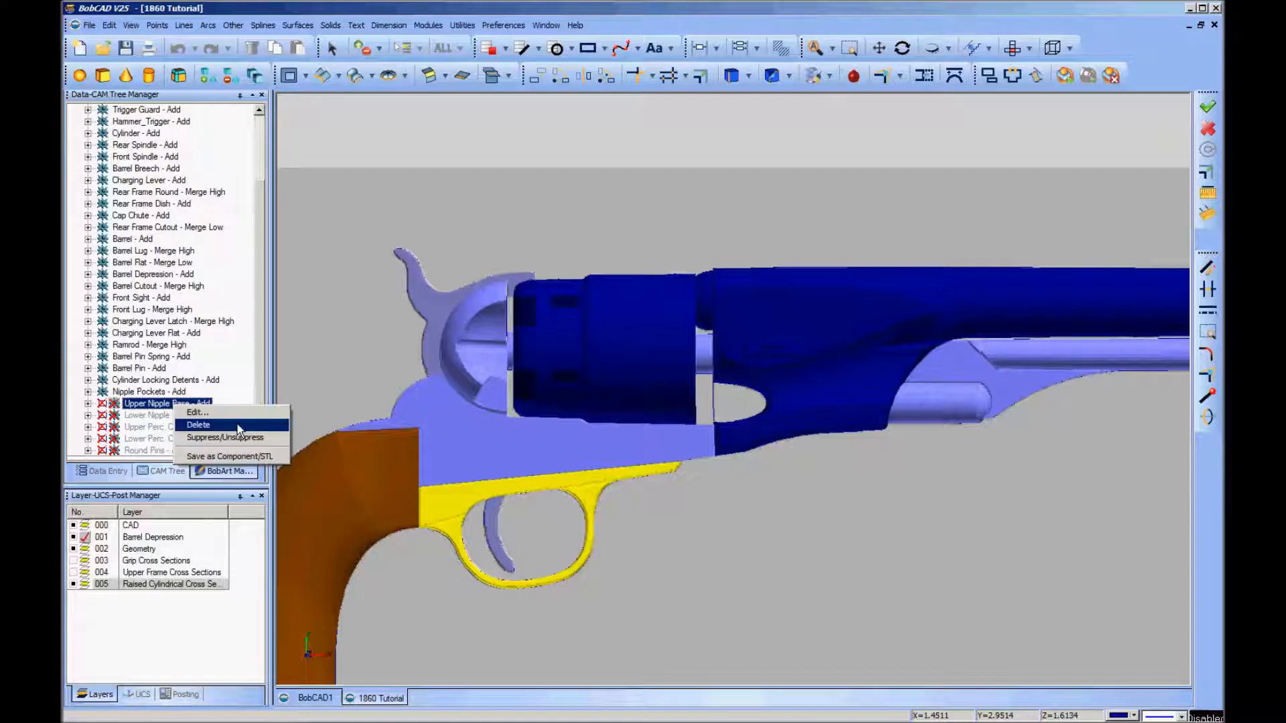
click(228, 437)
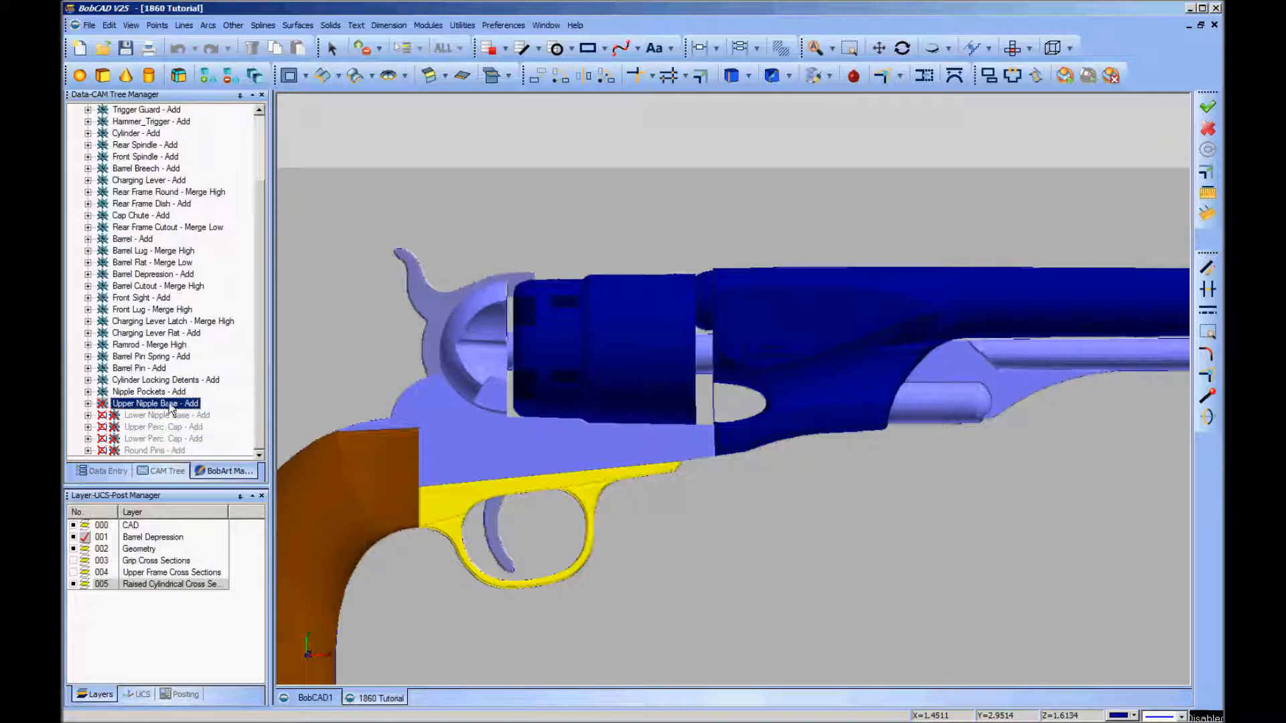
right_click(170, 404)
click(234, 412)
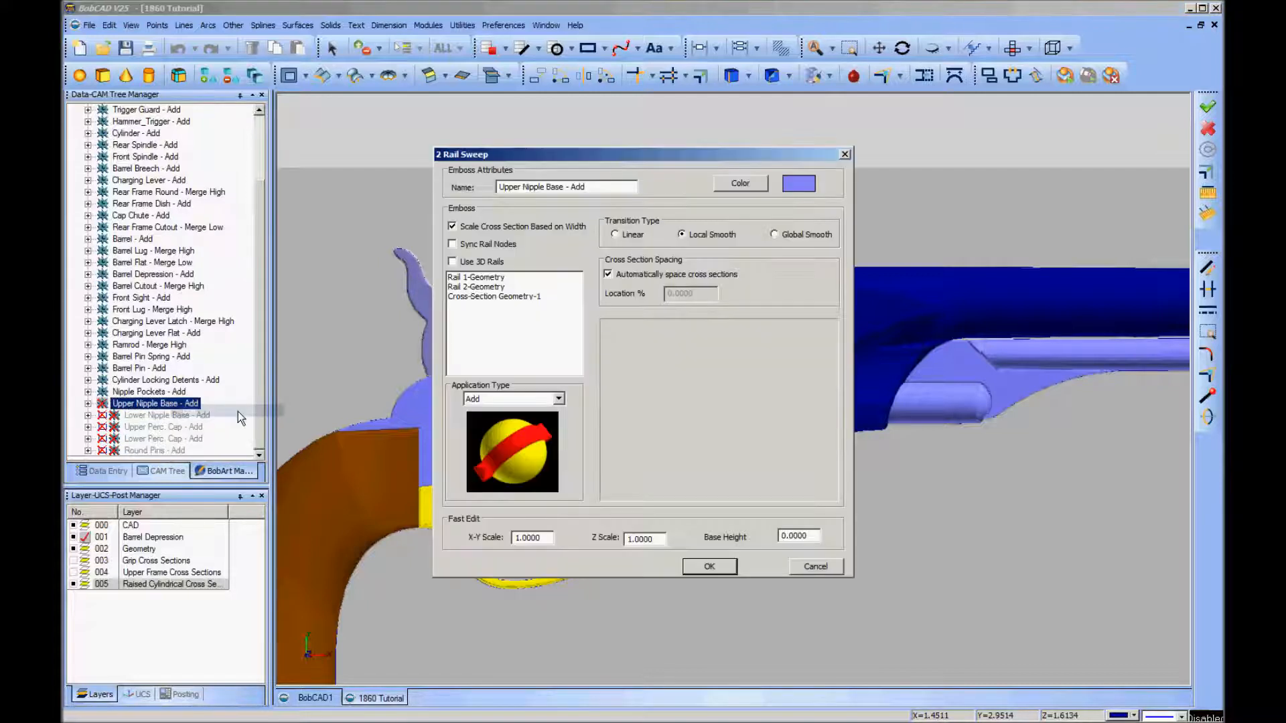
drag(569, 155, 178, 140)
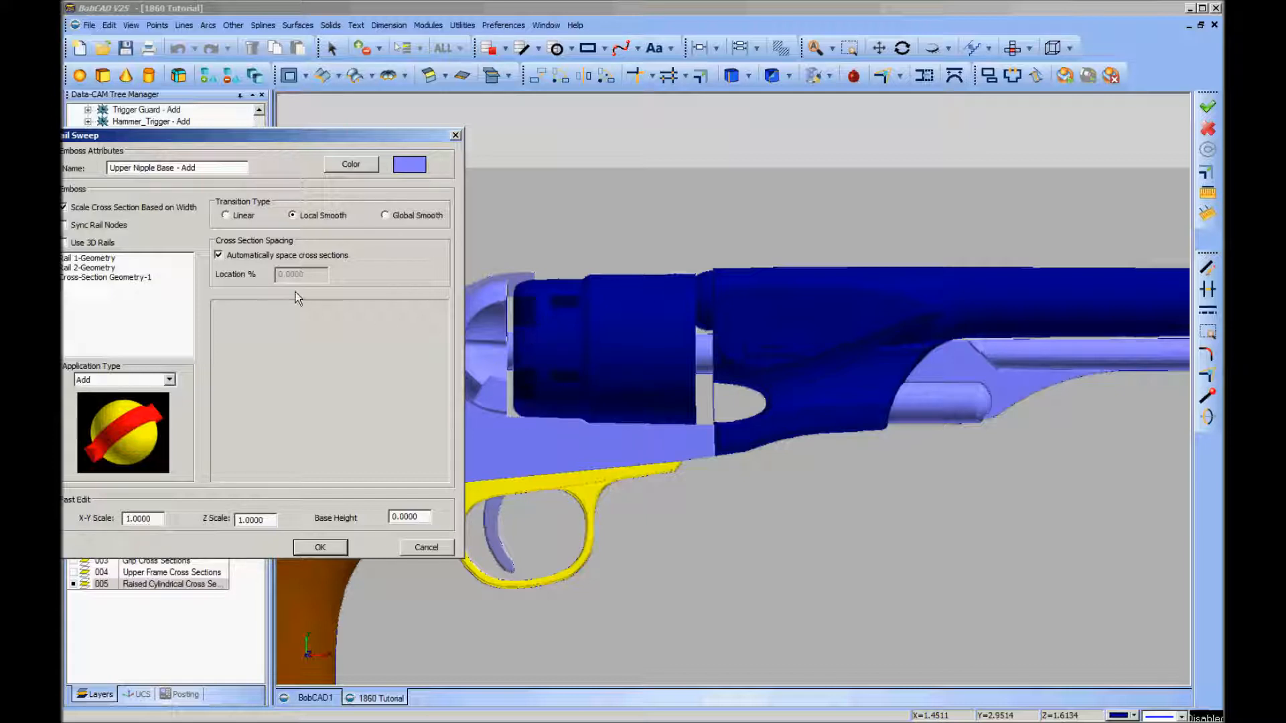
click(103, 263)
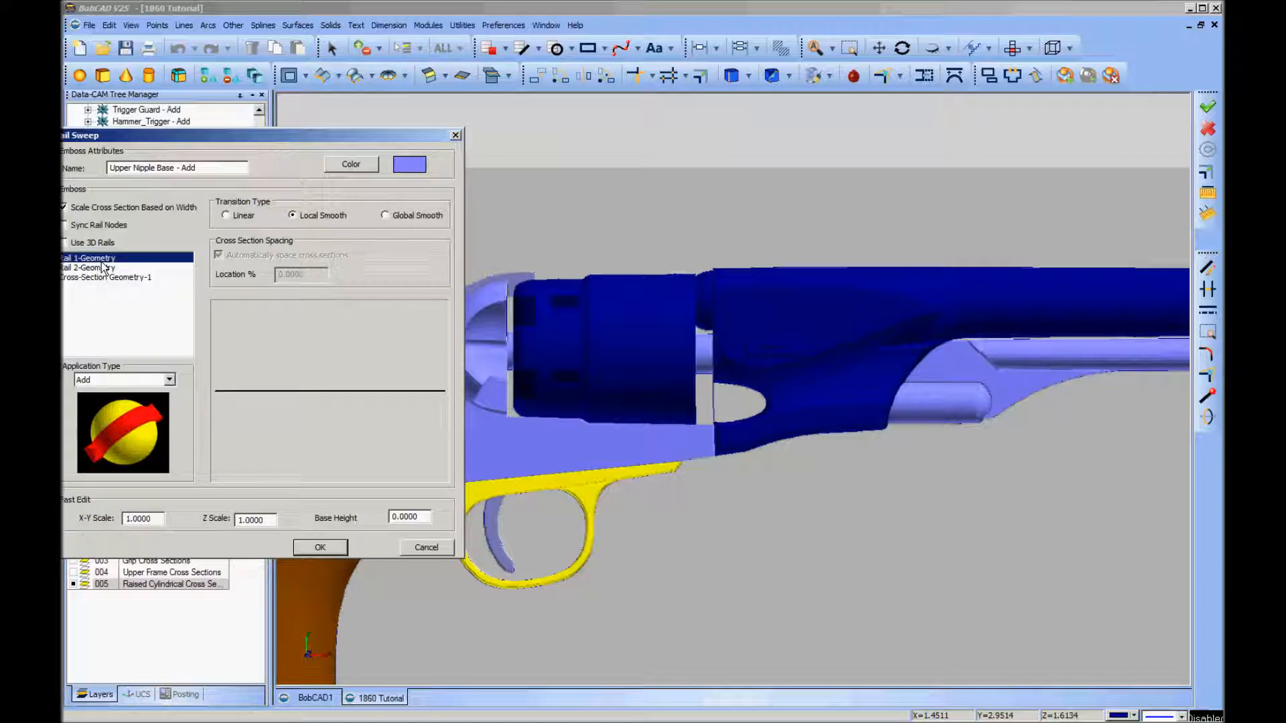
click(320, 548)
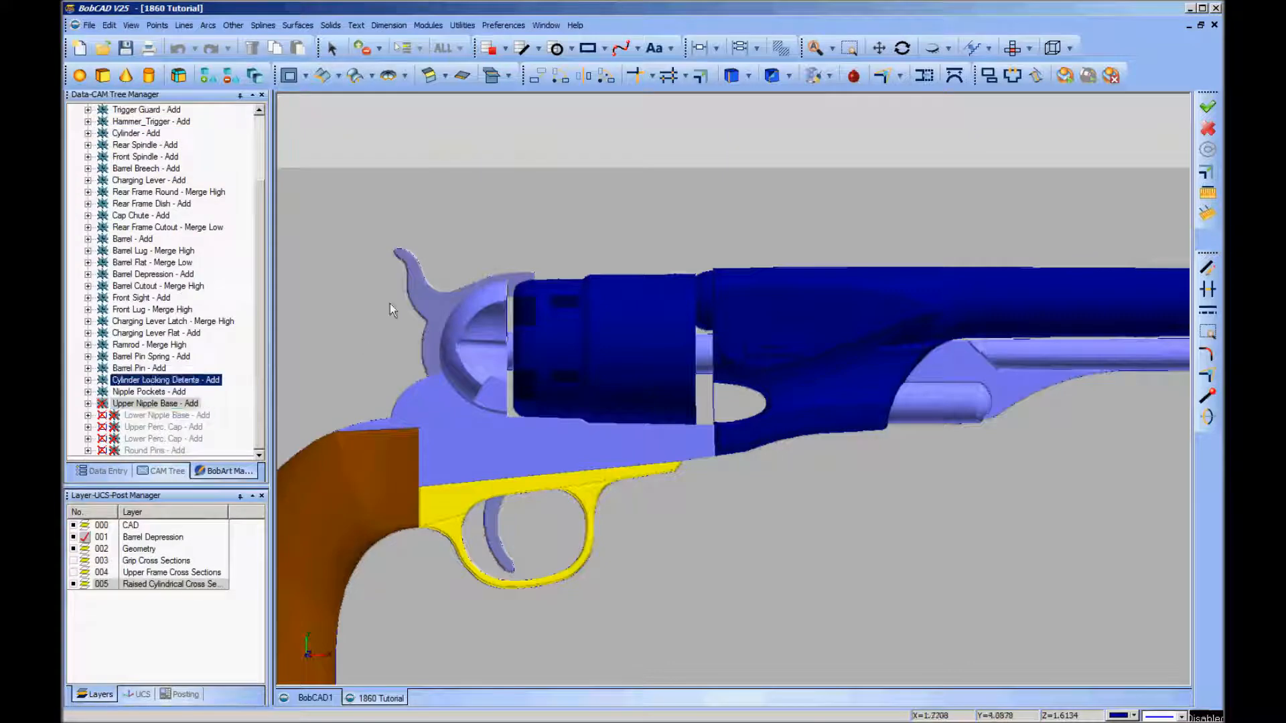
Examine the two rail geometries of the Upper Nipple Base - Add feature on the rear of the cylinder
scroll(585, 243, down, 2)
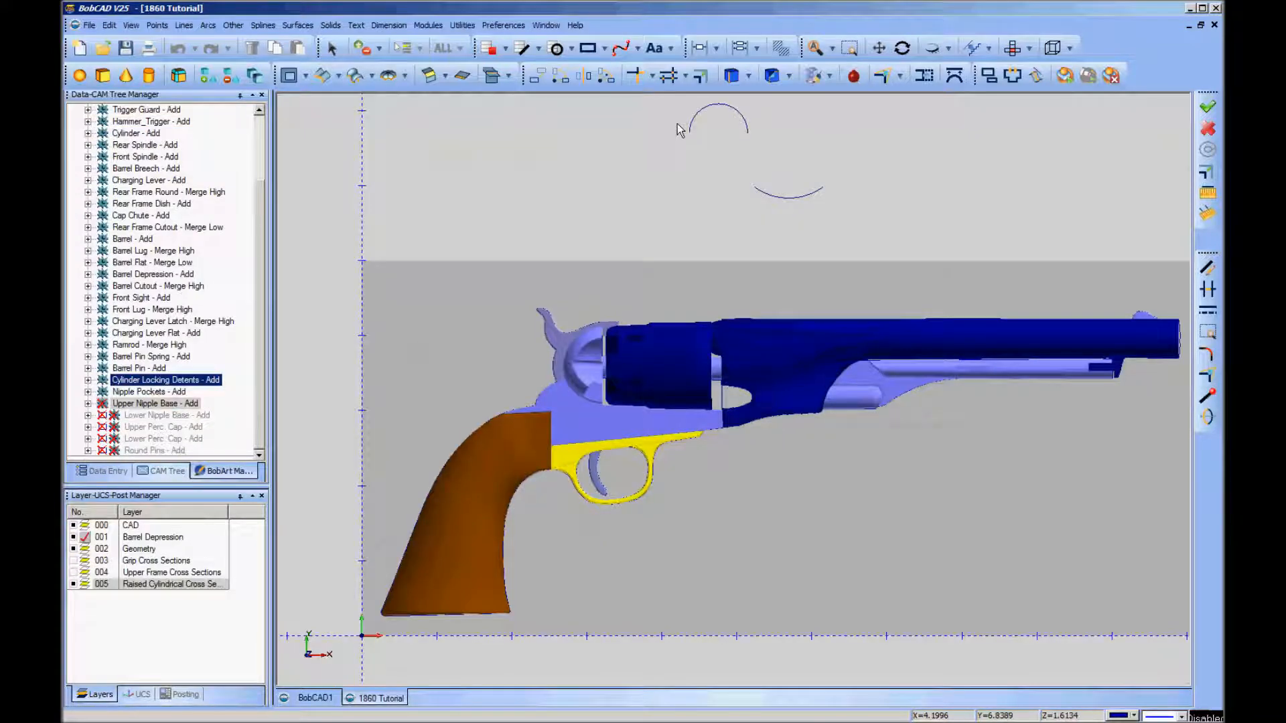
scroll(552, 289, up, 3)
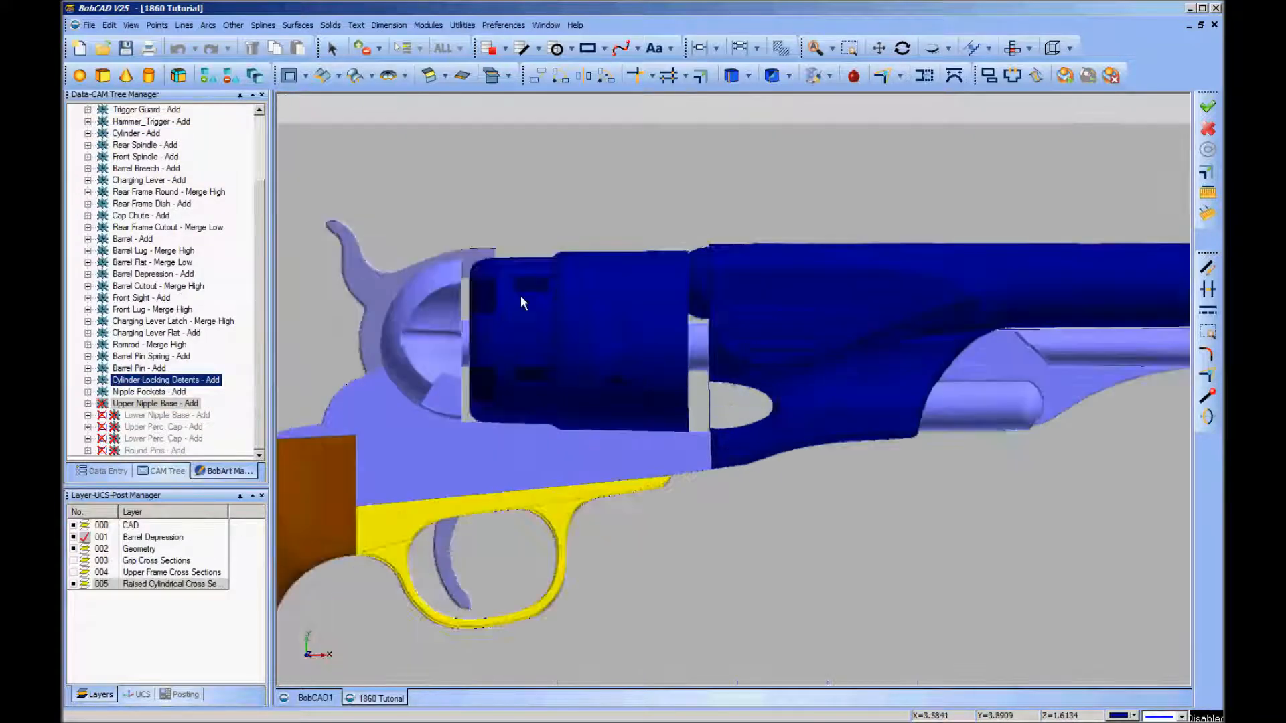
click(87, 404)
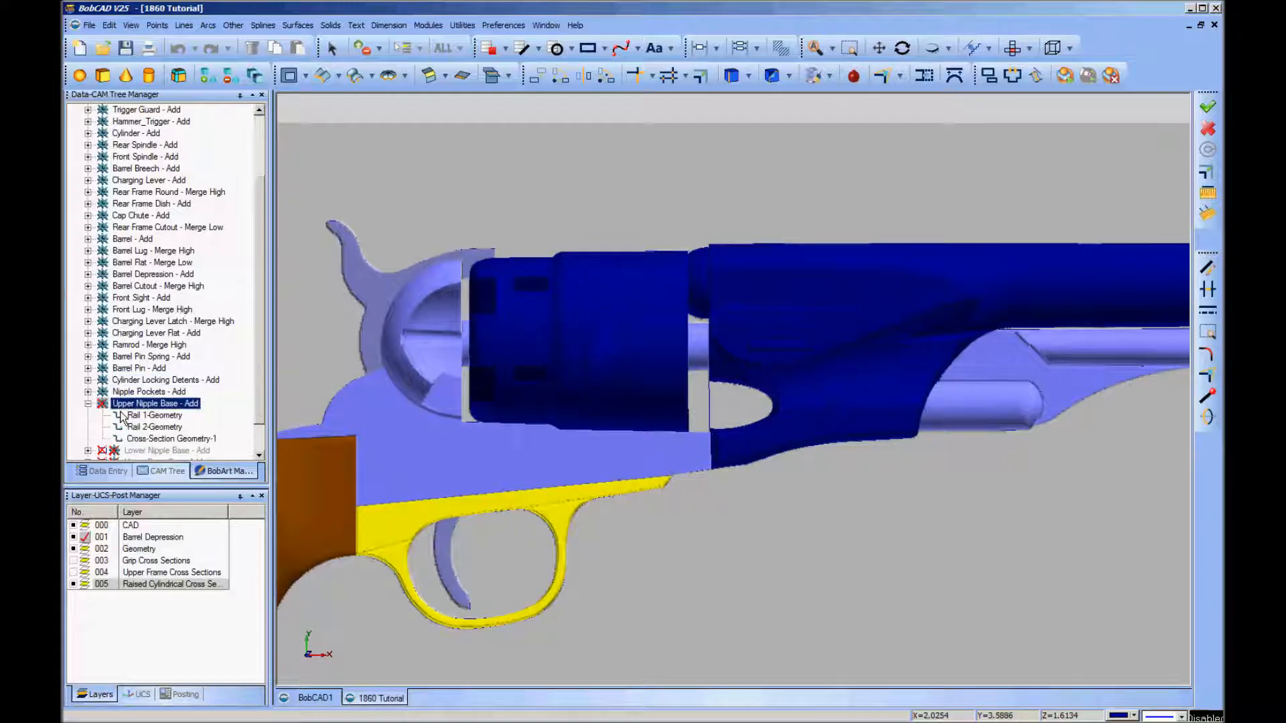
click(134, 415)
ctrl+click(154, 426)
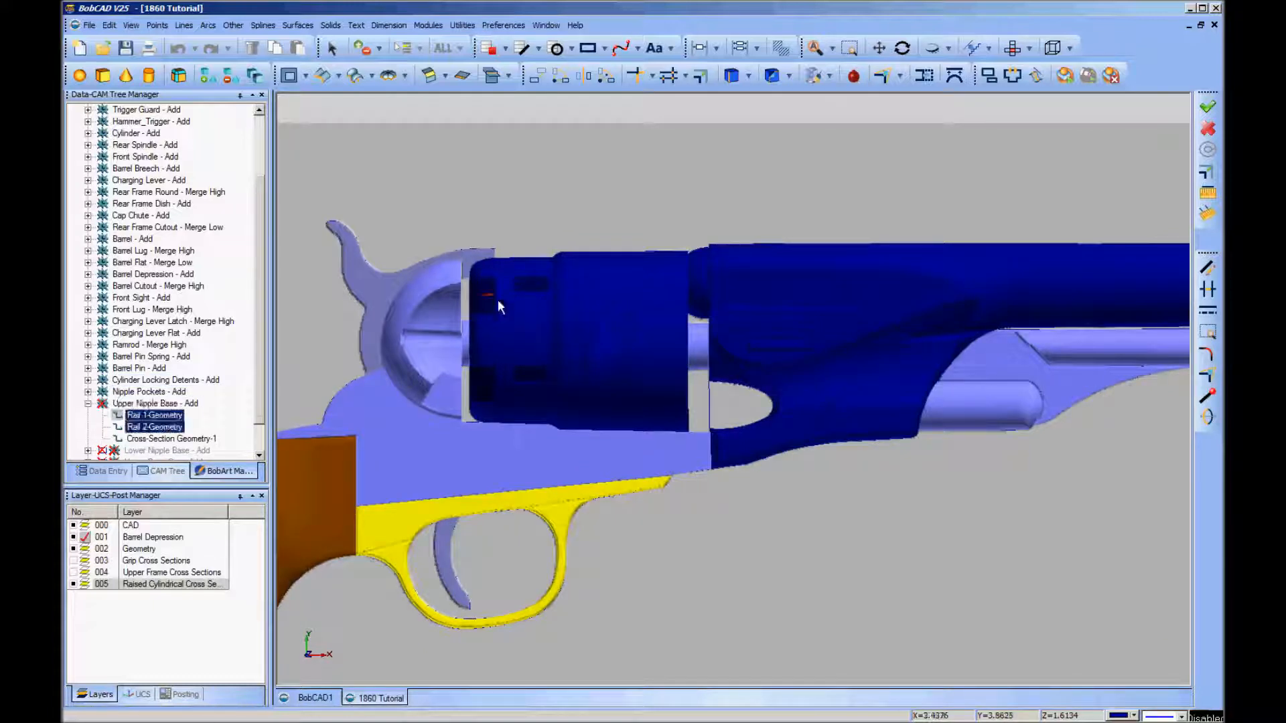
click(172, 429)
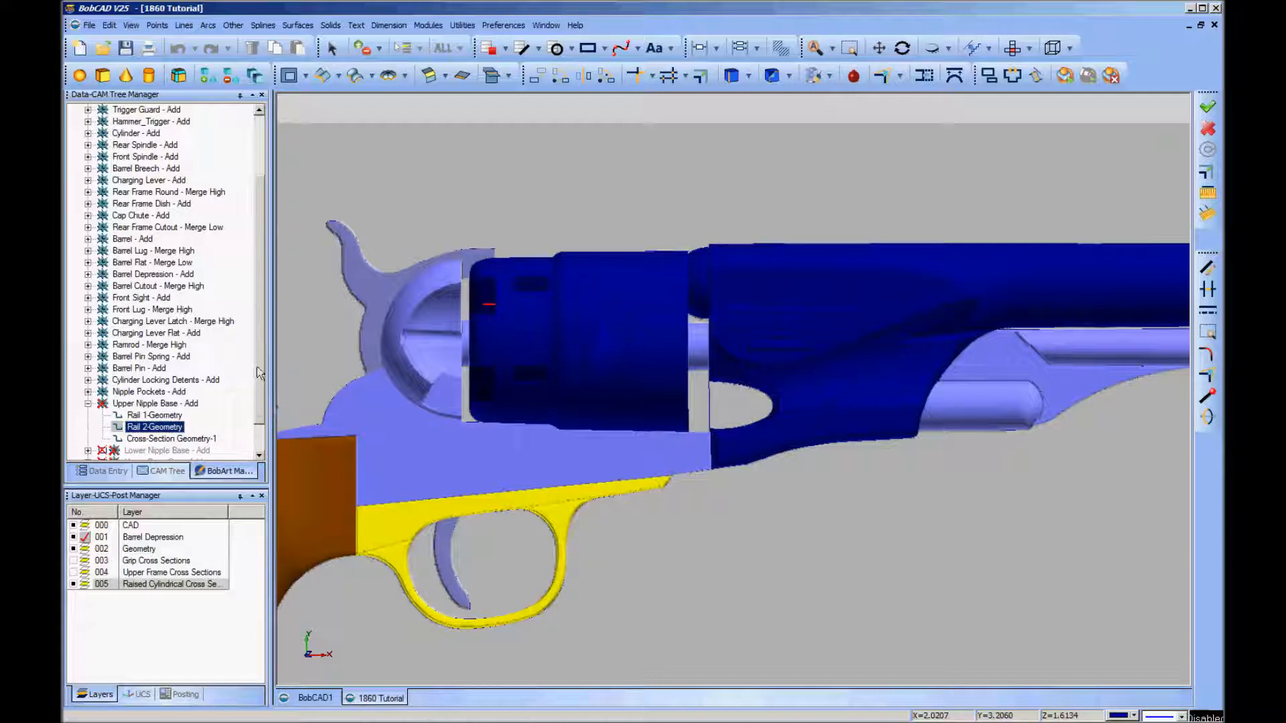
Unsuppress the Upper Perc. Cap - Add feature and expand it to list its rail and cross-section geometry
scroll(255, 404, down, 1)
ctrl+click(164, 428)
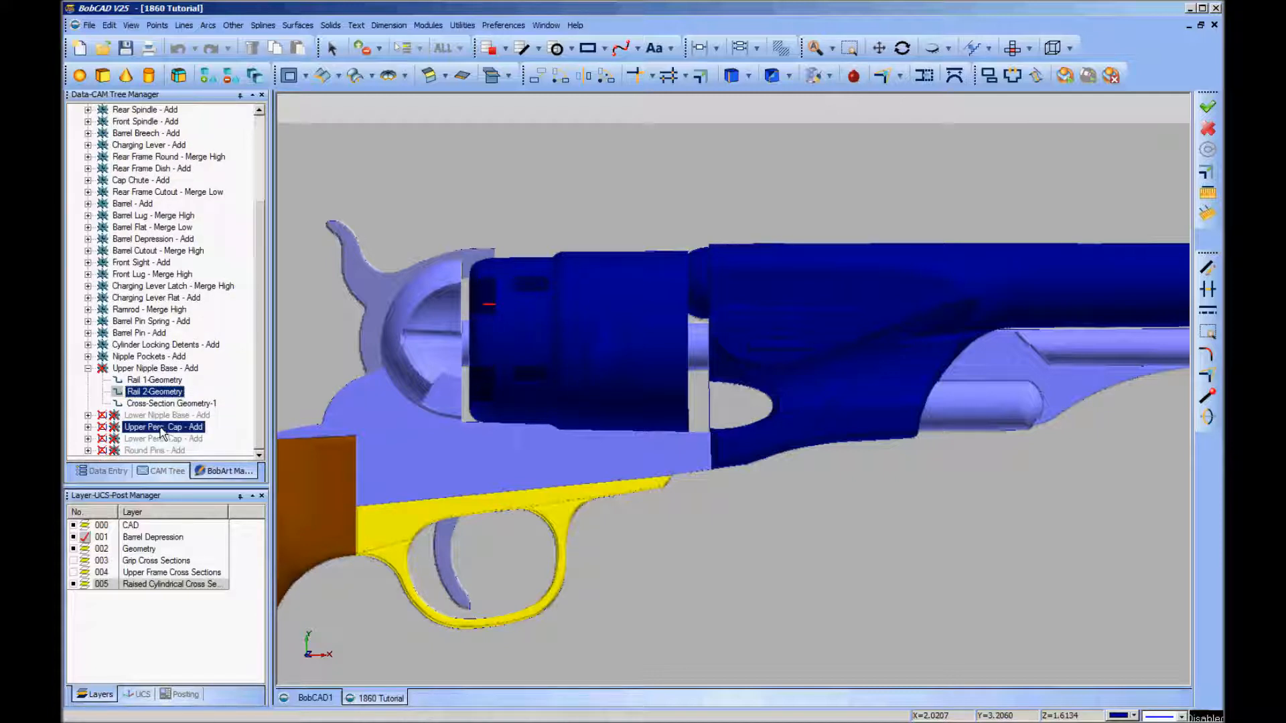
right_click(161, 429)
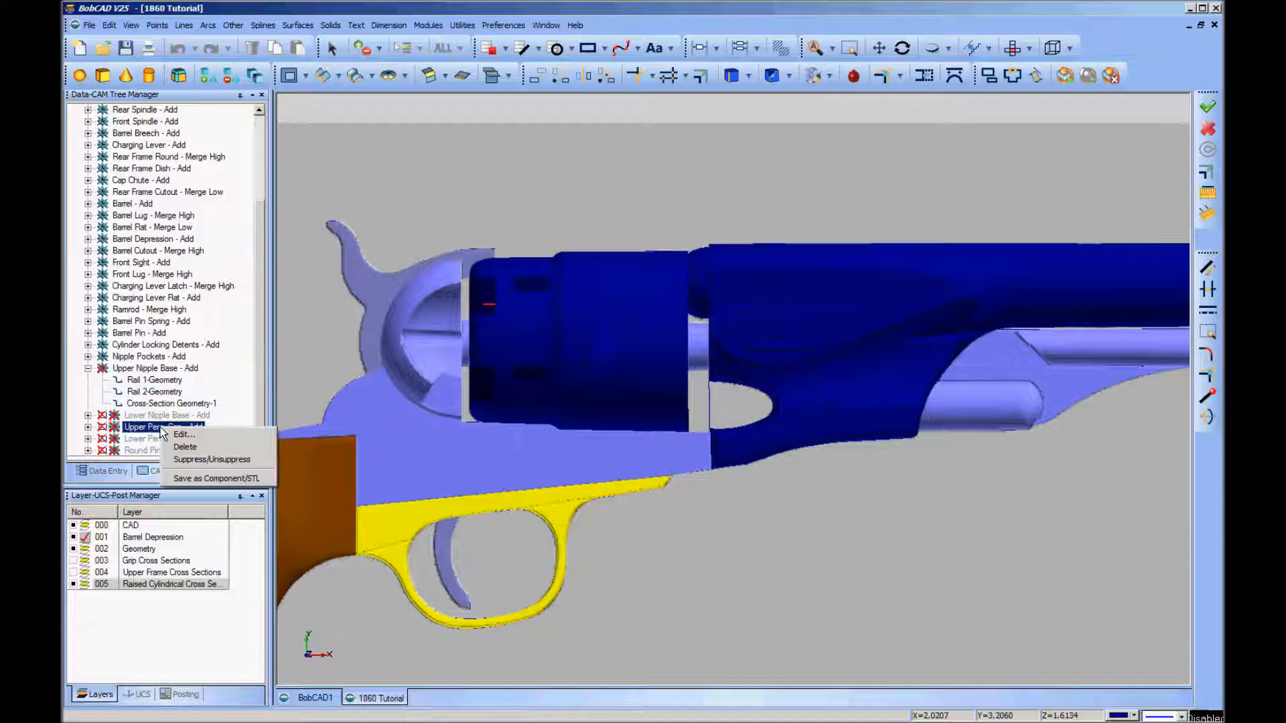
click(207, 459)
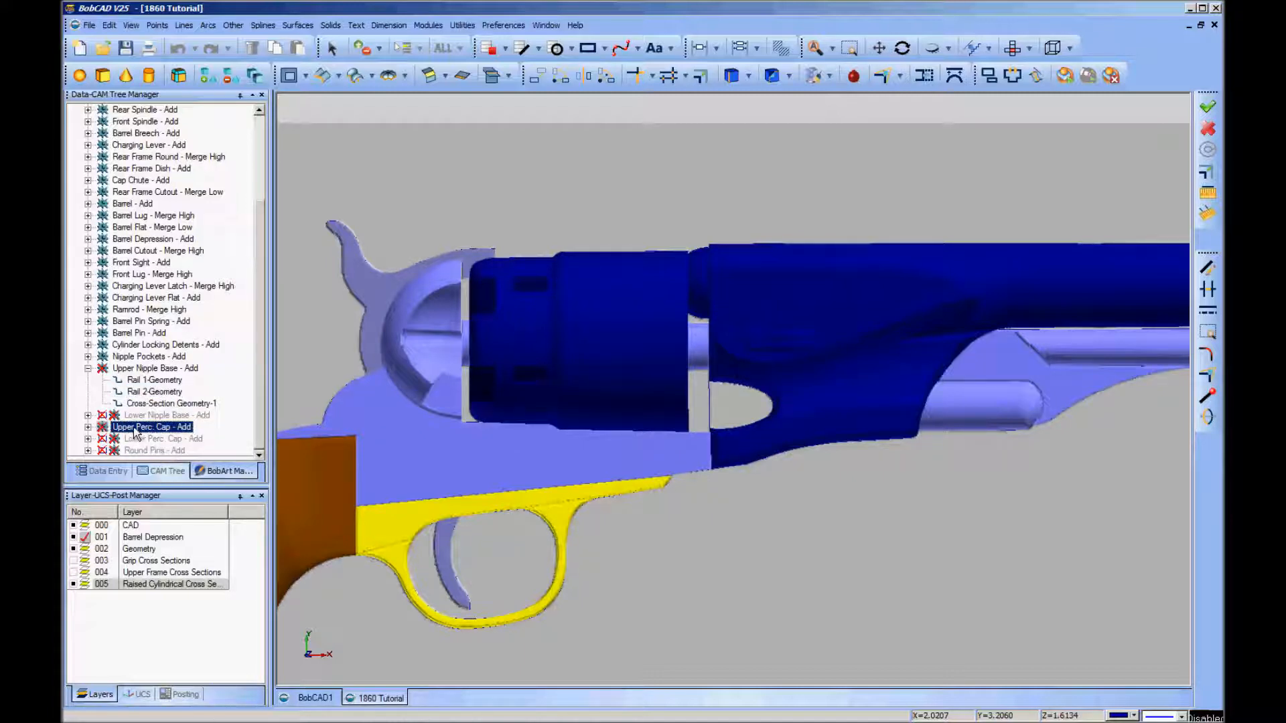
click(89, 430)
Compare the rail geometries of the Upper Nipple Base - Add and Upper Perc. Cap - Add features on the cylinder
ctrl+click(170, 358)
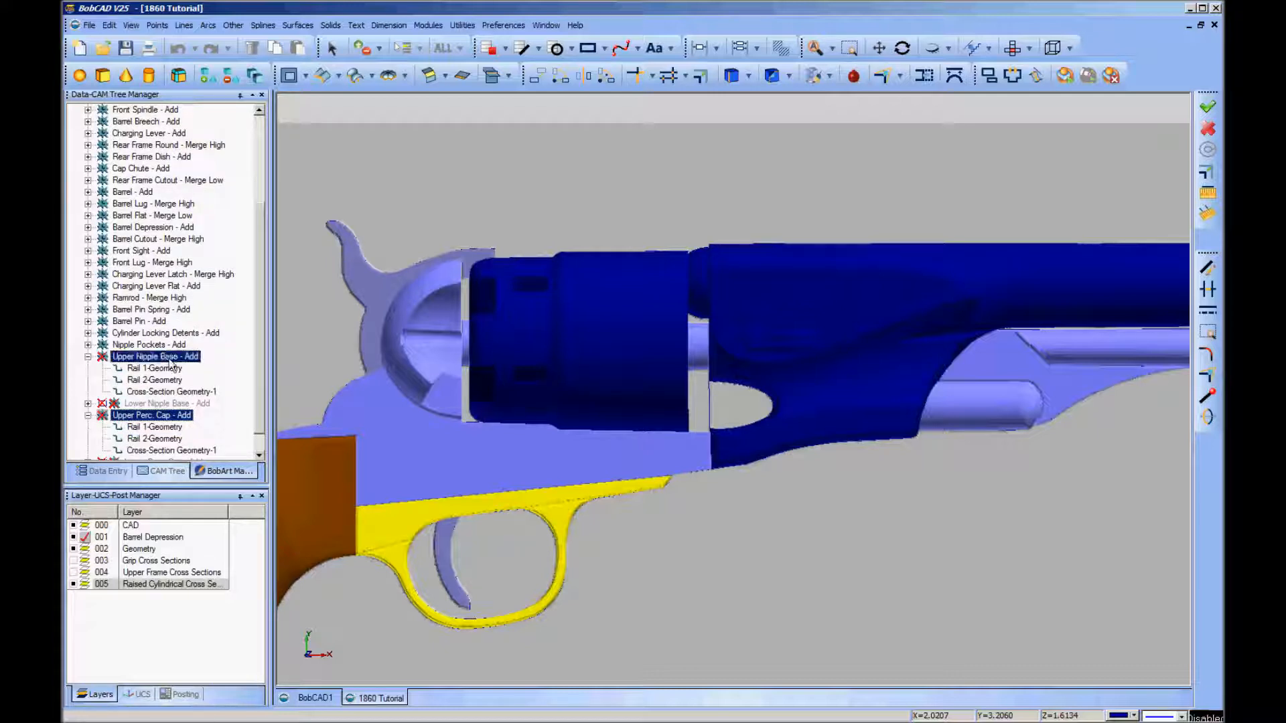
click(172, 370)
click(172, 382)
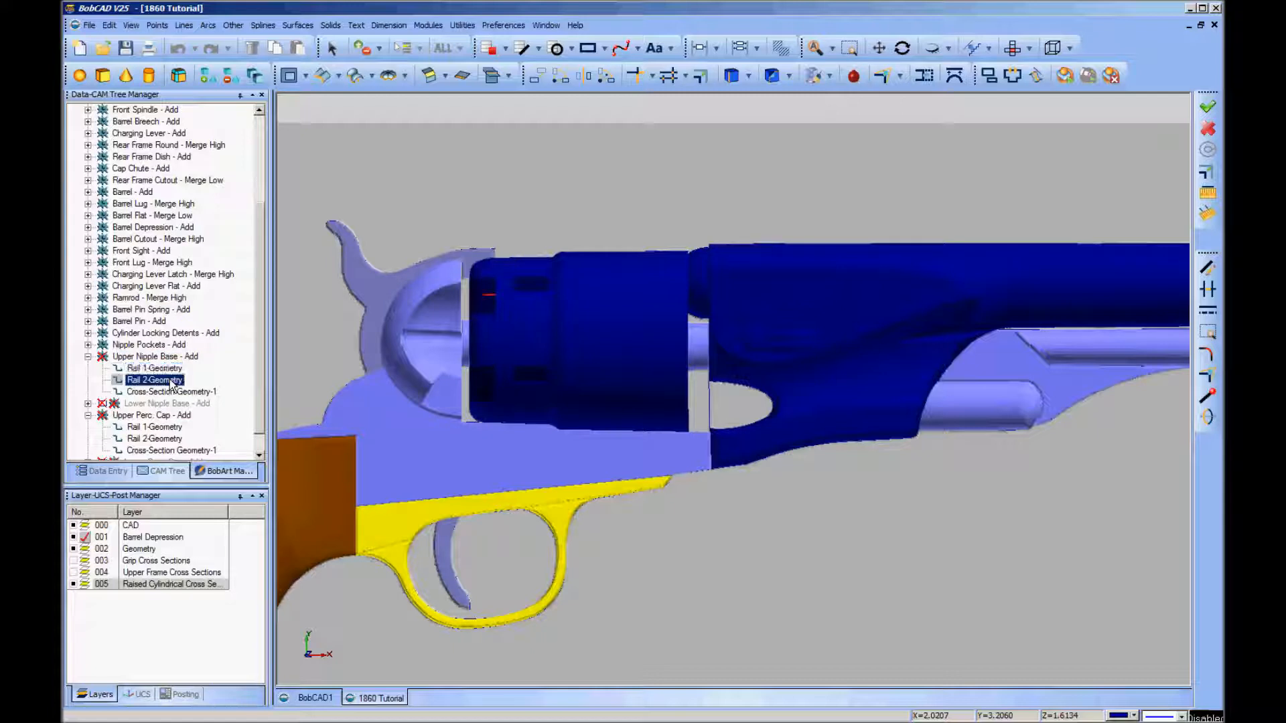
ctrl+click(167, 429)
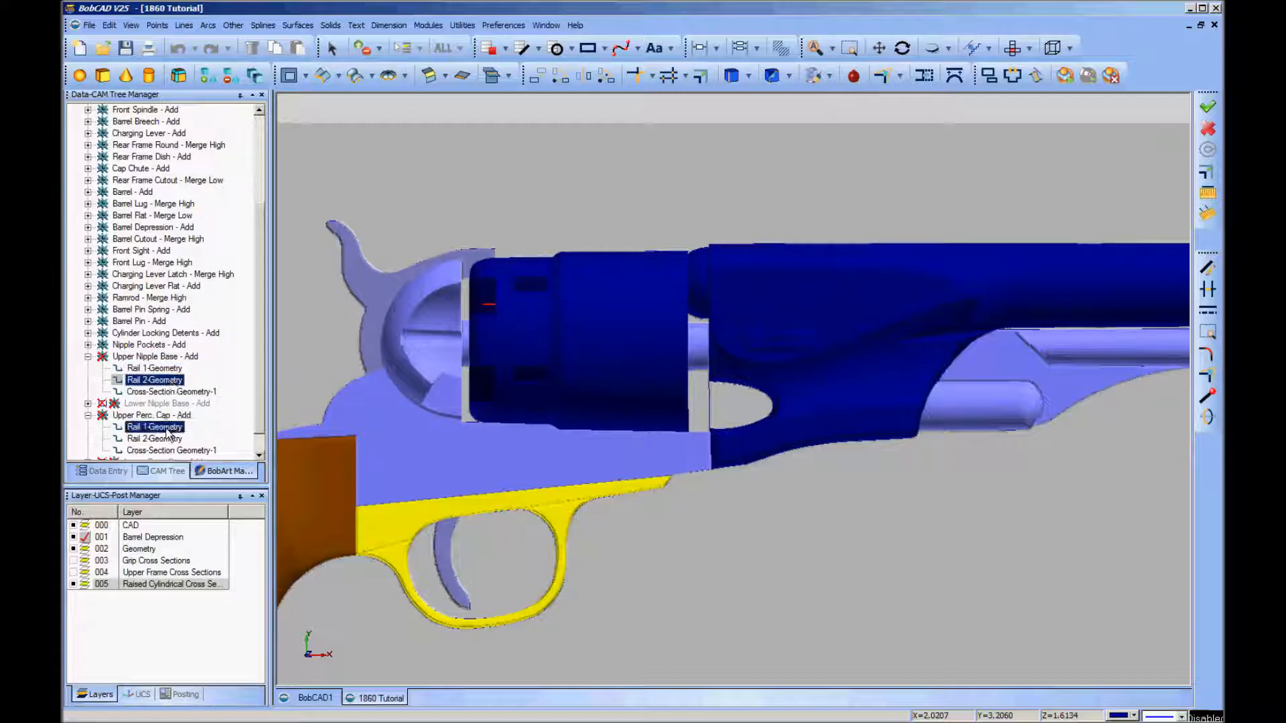
click(167, 439)
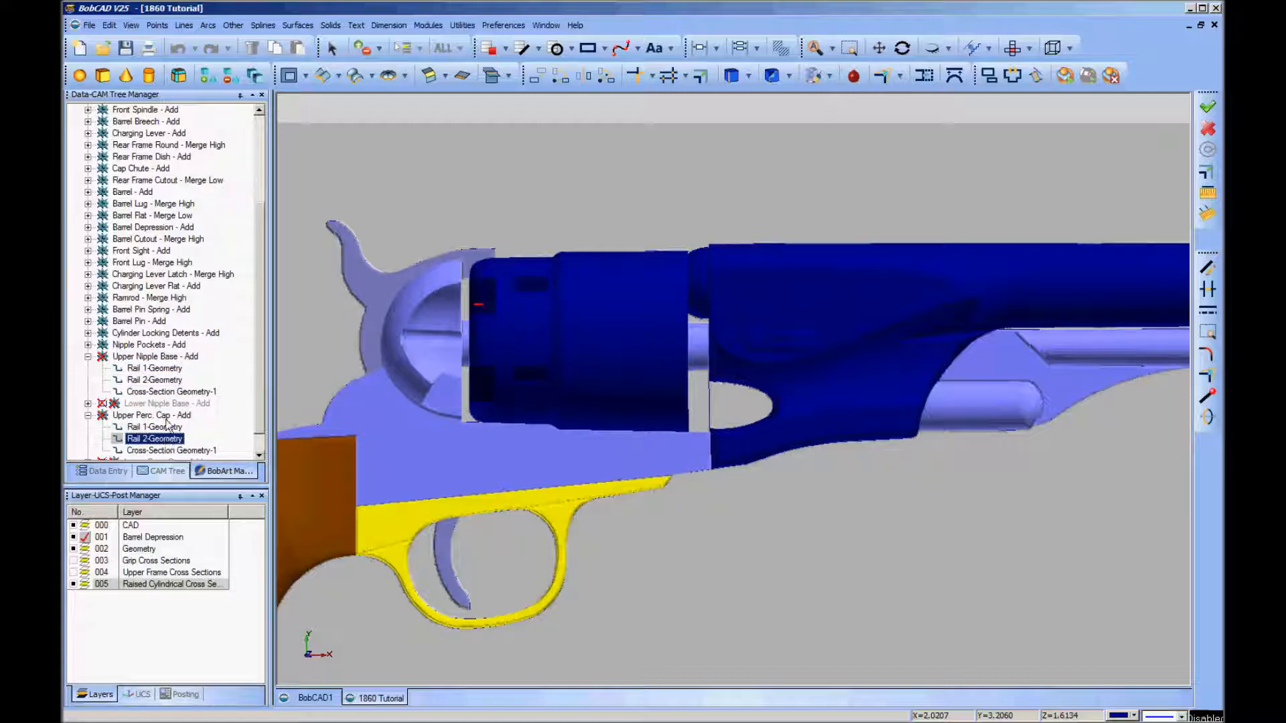
ctrl+click(161, 416)
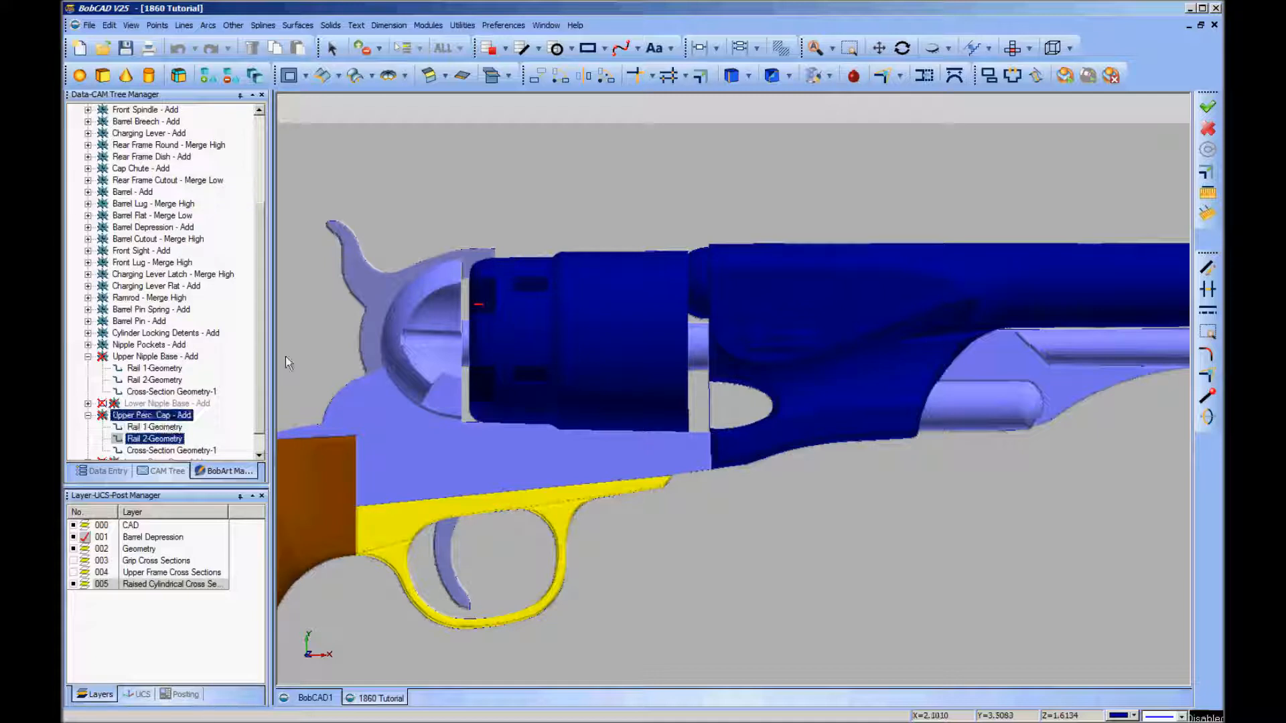
Regenerate the emboss model to add the upper nipple base and upper percussion cap
drag(260, 394, 263, 121)
right_click(142, 132)
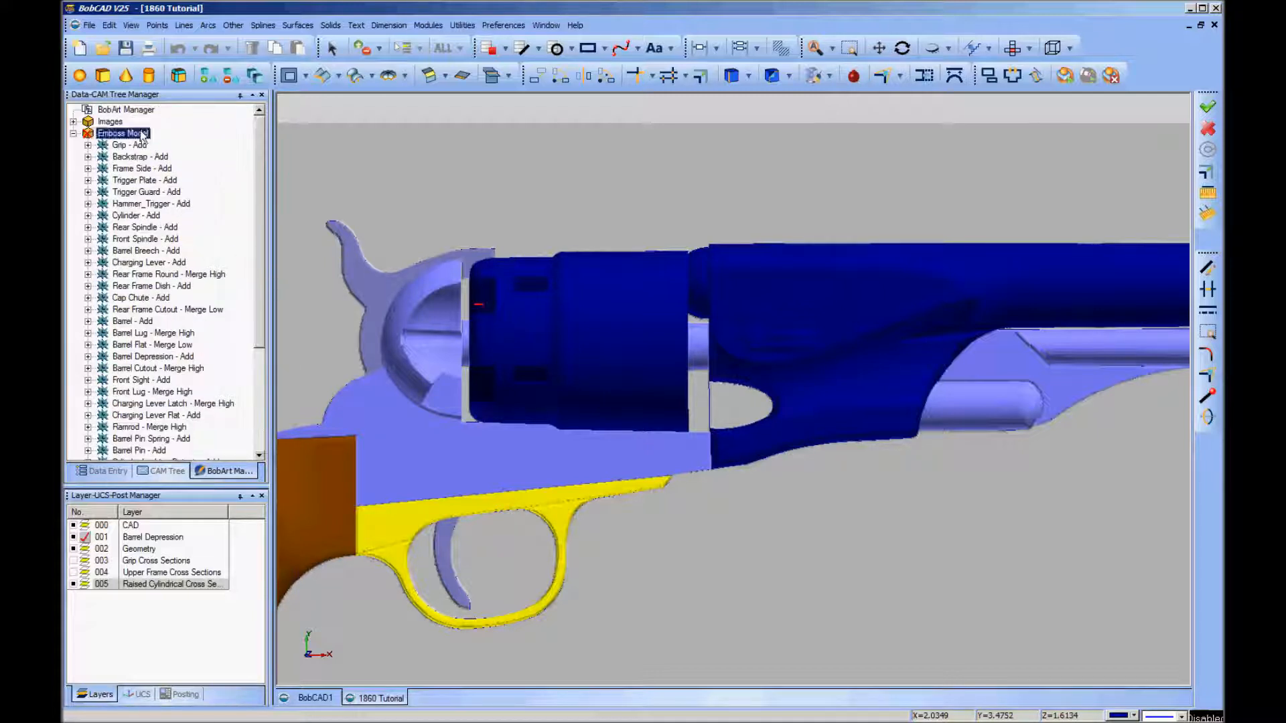
click(200, 137)
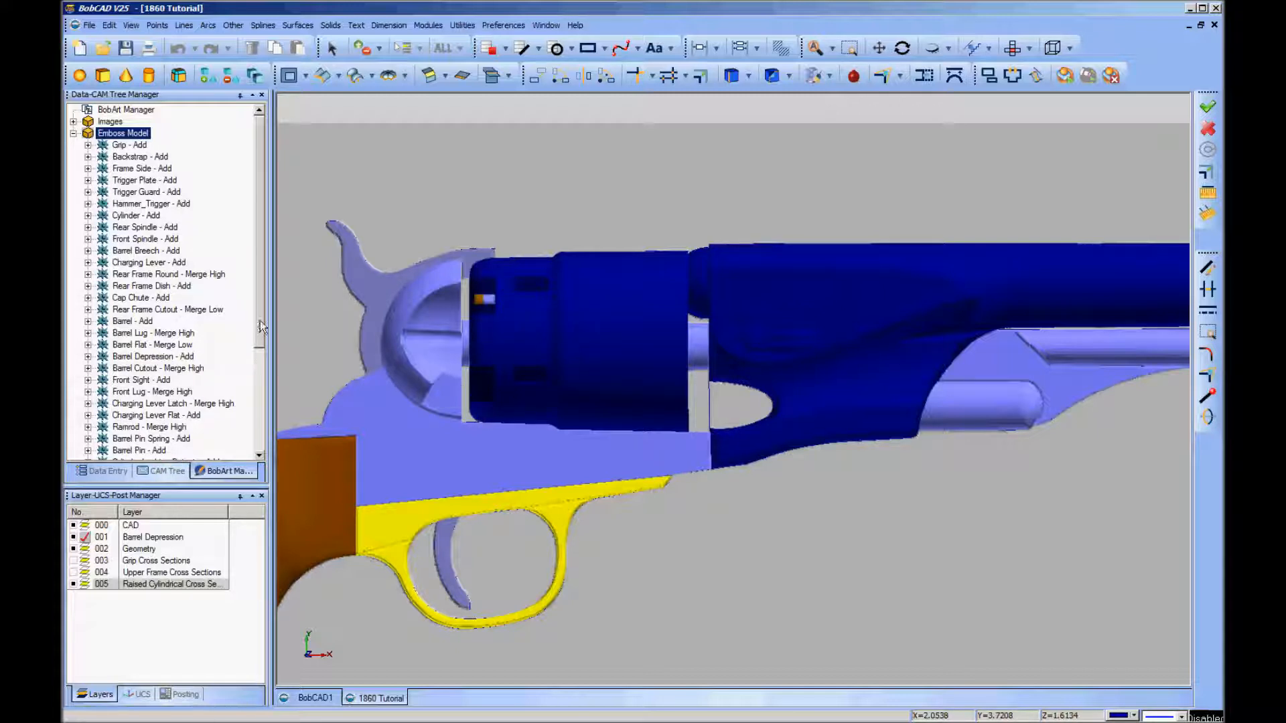
Unsuppress the Lower Nipple Base - Add and Lower Perc. Cap - Add features
drag(260, 320, 260, 421)
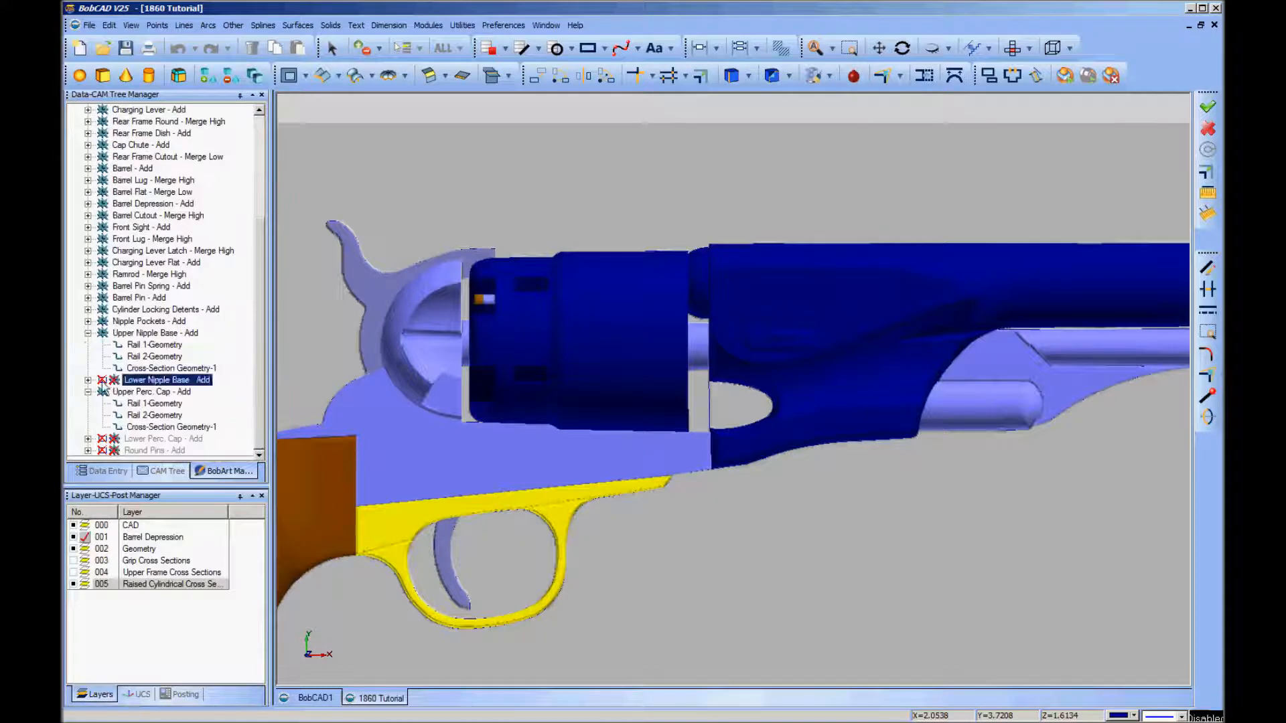
right_click(133, 379)
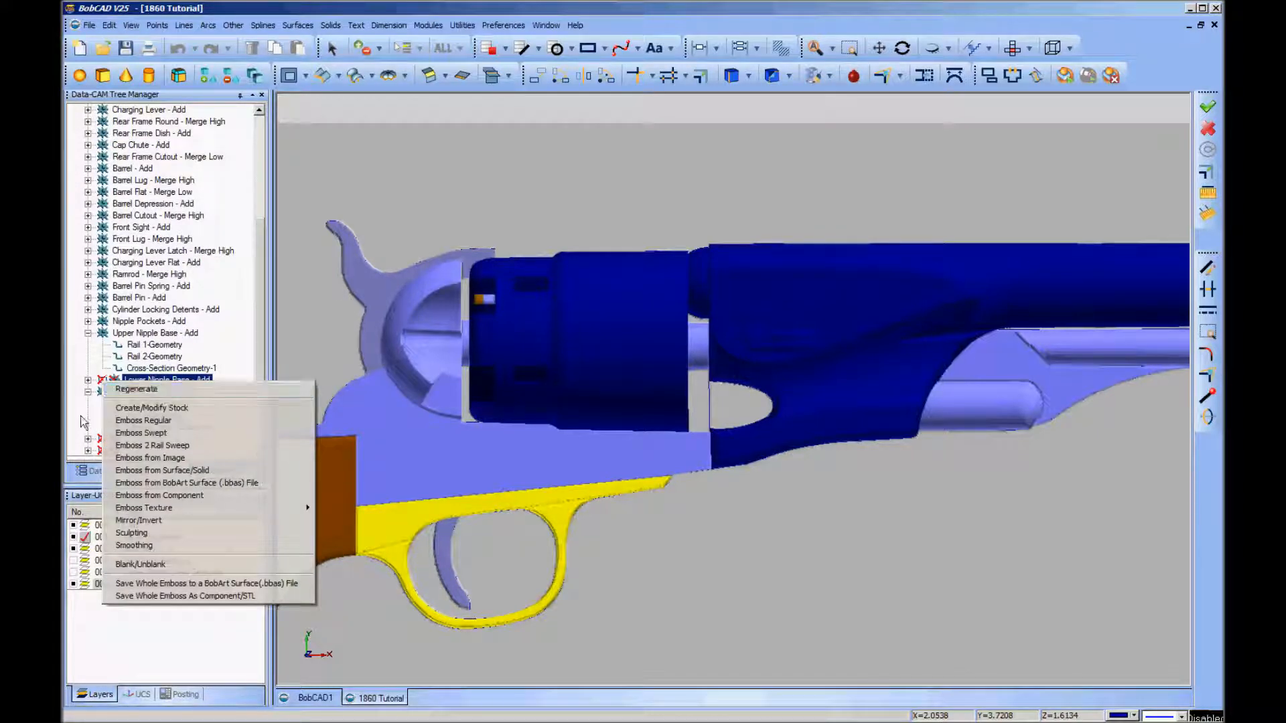
click(161, 391)
right_click(152, 382)
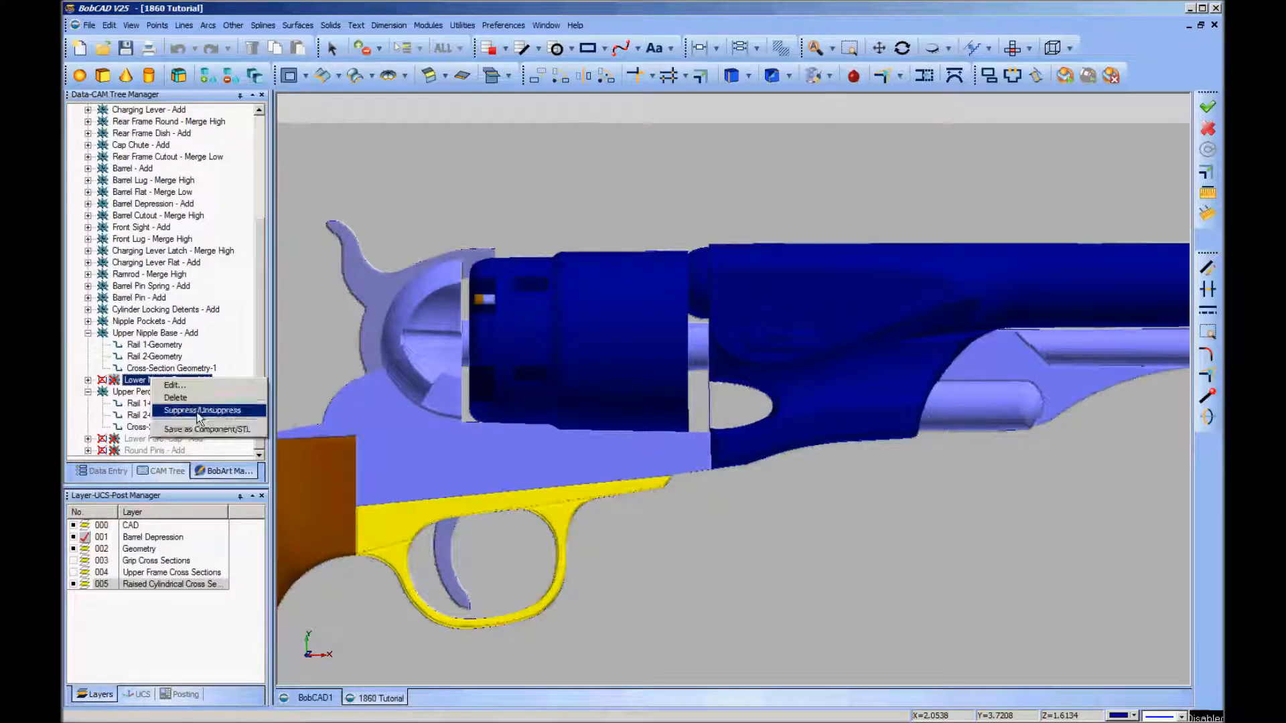
click(198, 412)
right_click(173, 451)
right_click(176, 439)
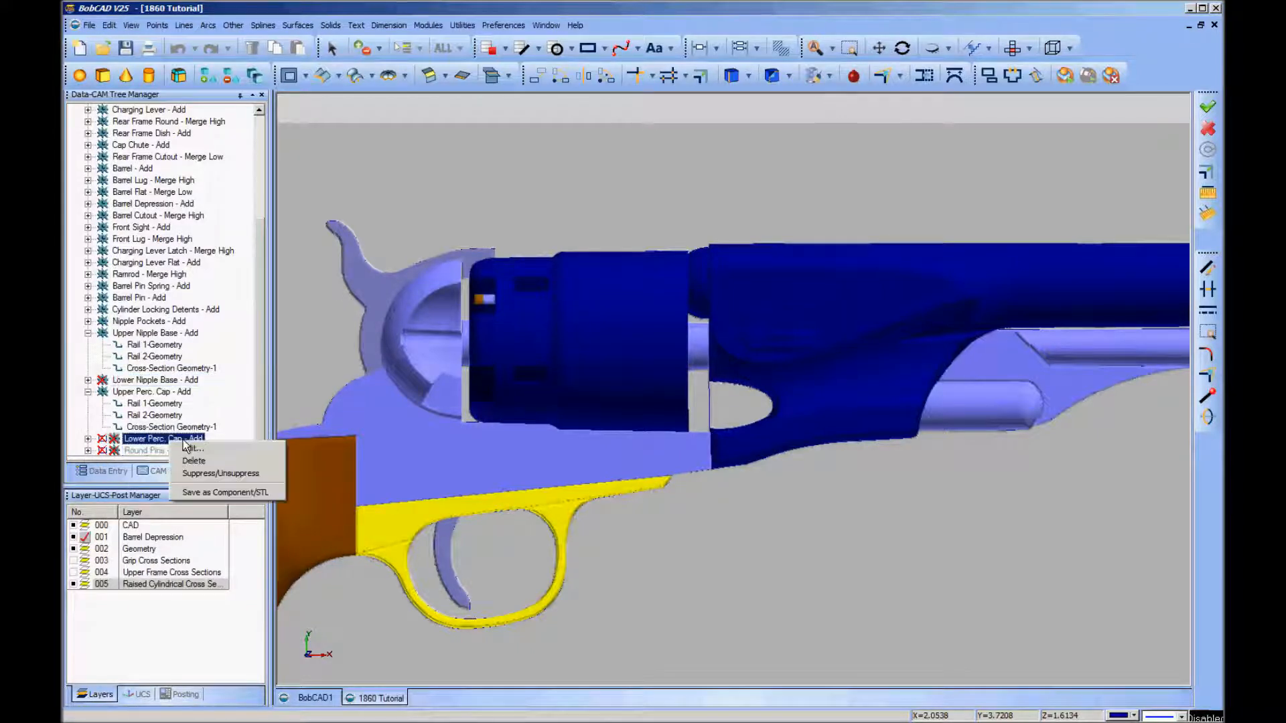
click(231, 471)
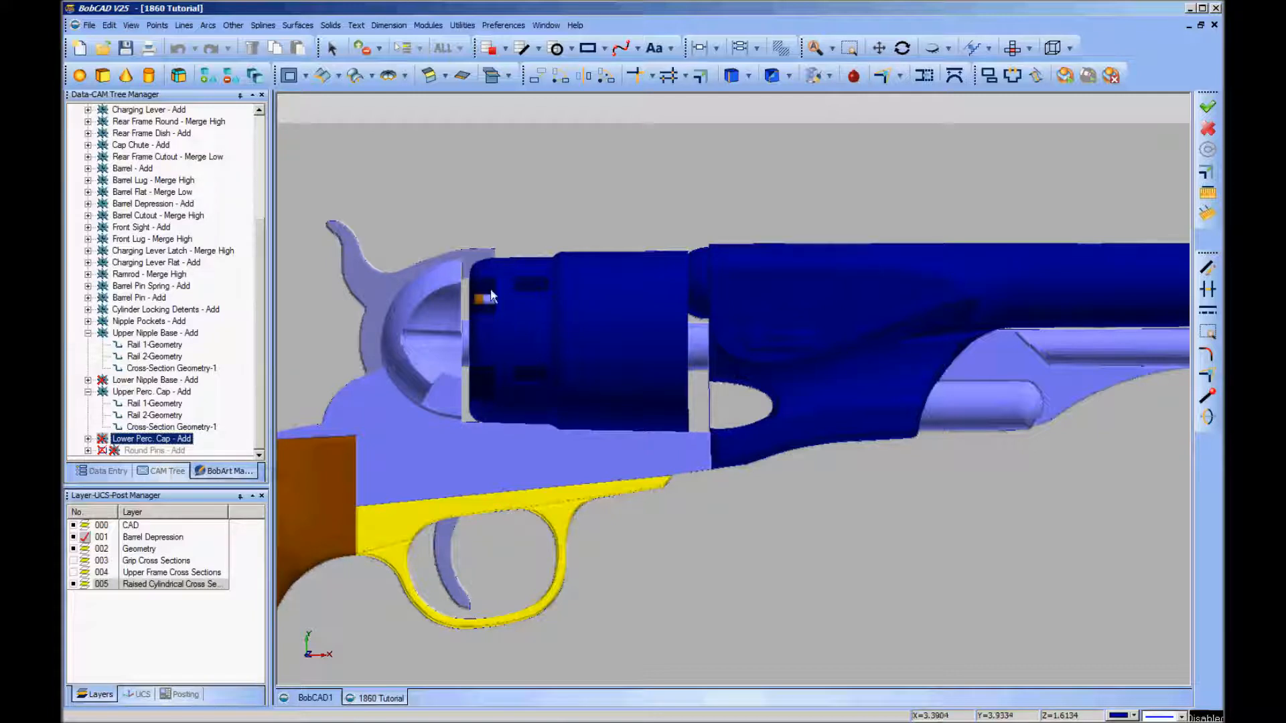
click(180, 428)
Unsuppress the Round Pins - Add feature and review its Convex ARC emboss settings, accepting them as they are
click(142, 452)
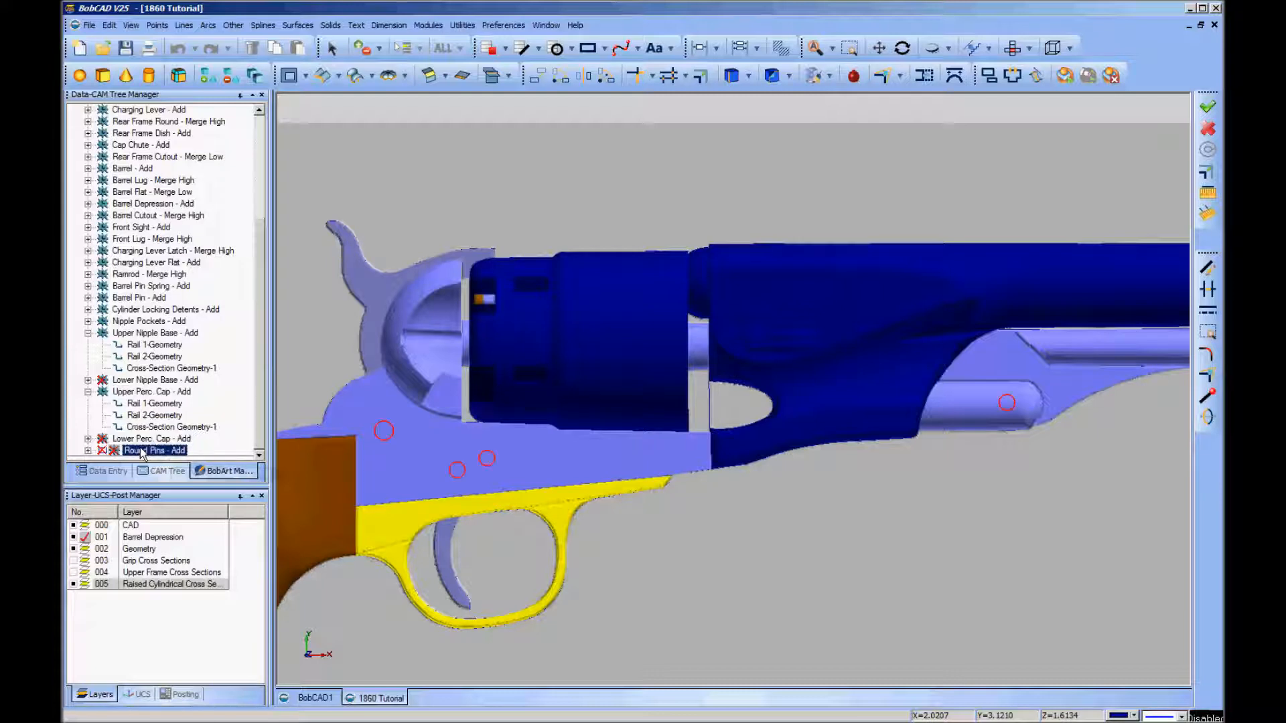
right_click(142, 452)
click(179, 481)
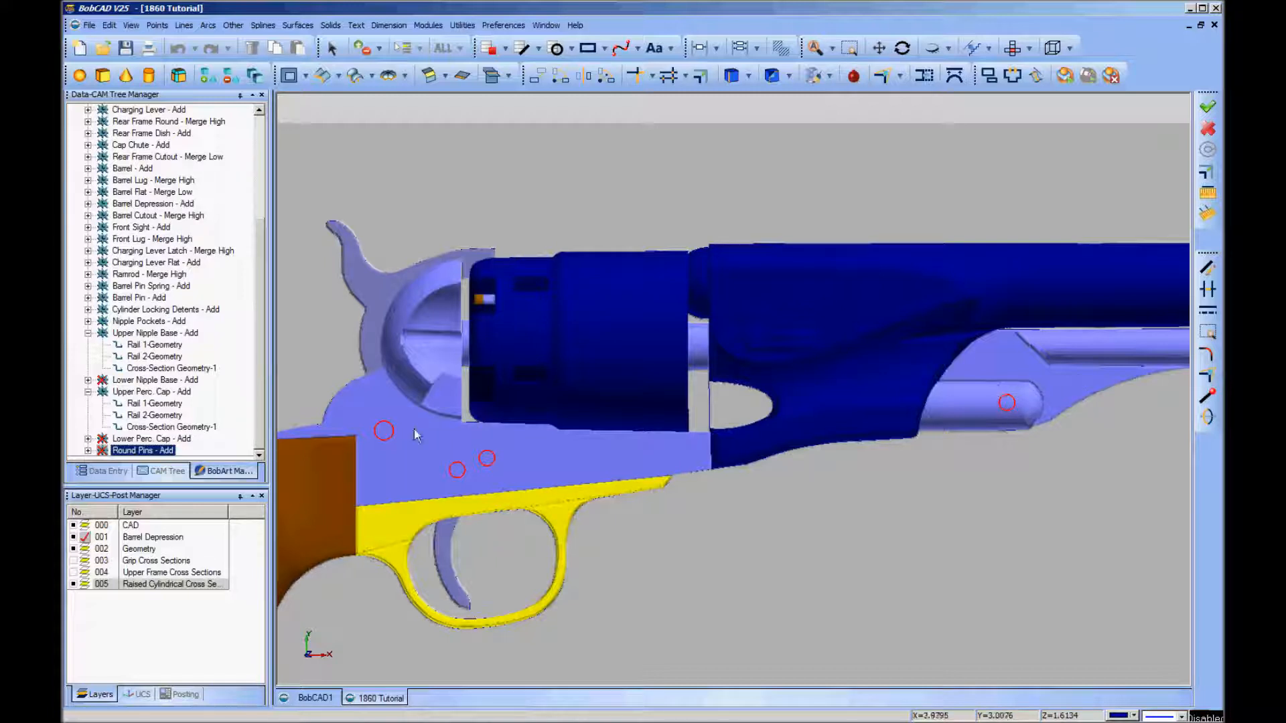
right_click(143, 450)
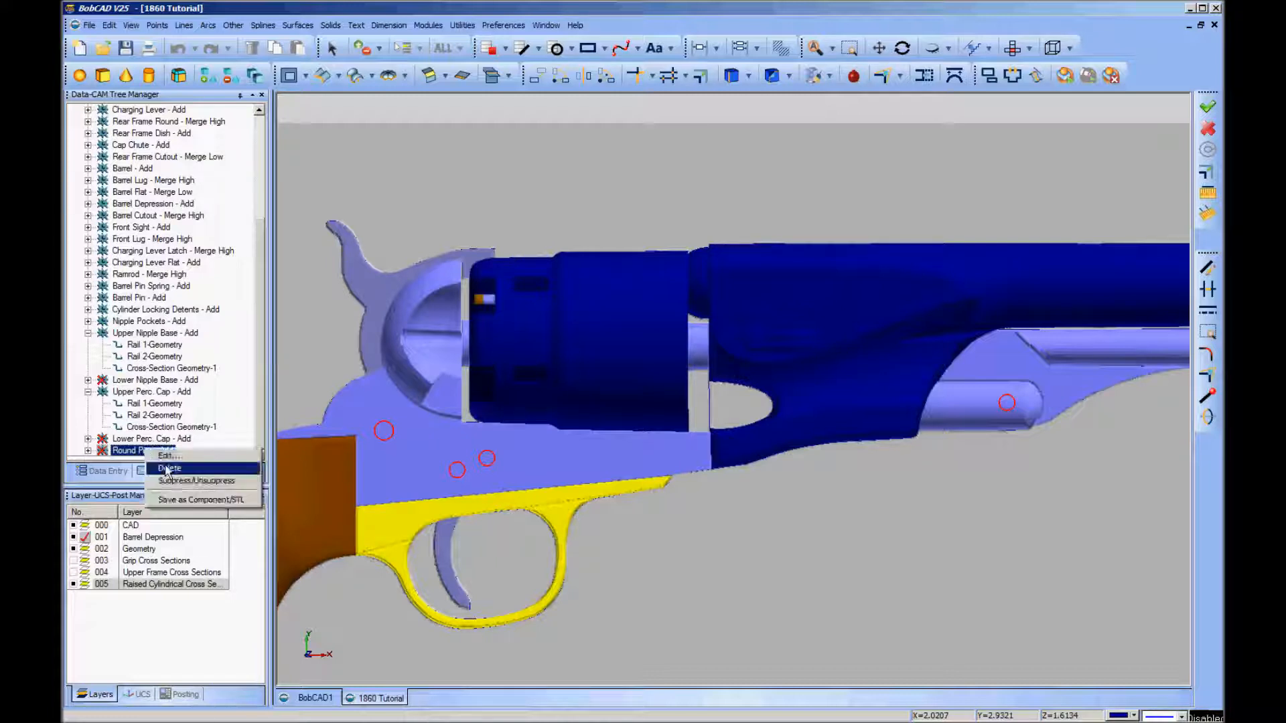
click(166, 456)
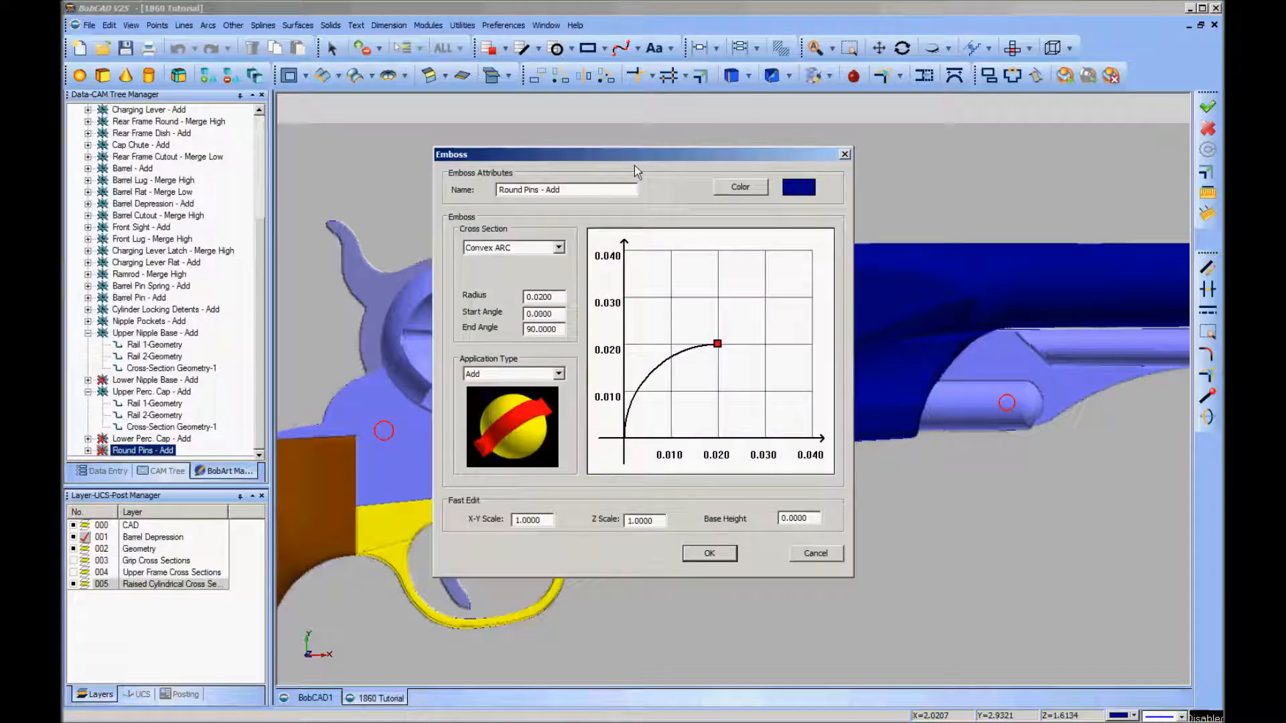
drag(638, 154, 234, 102)
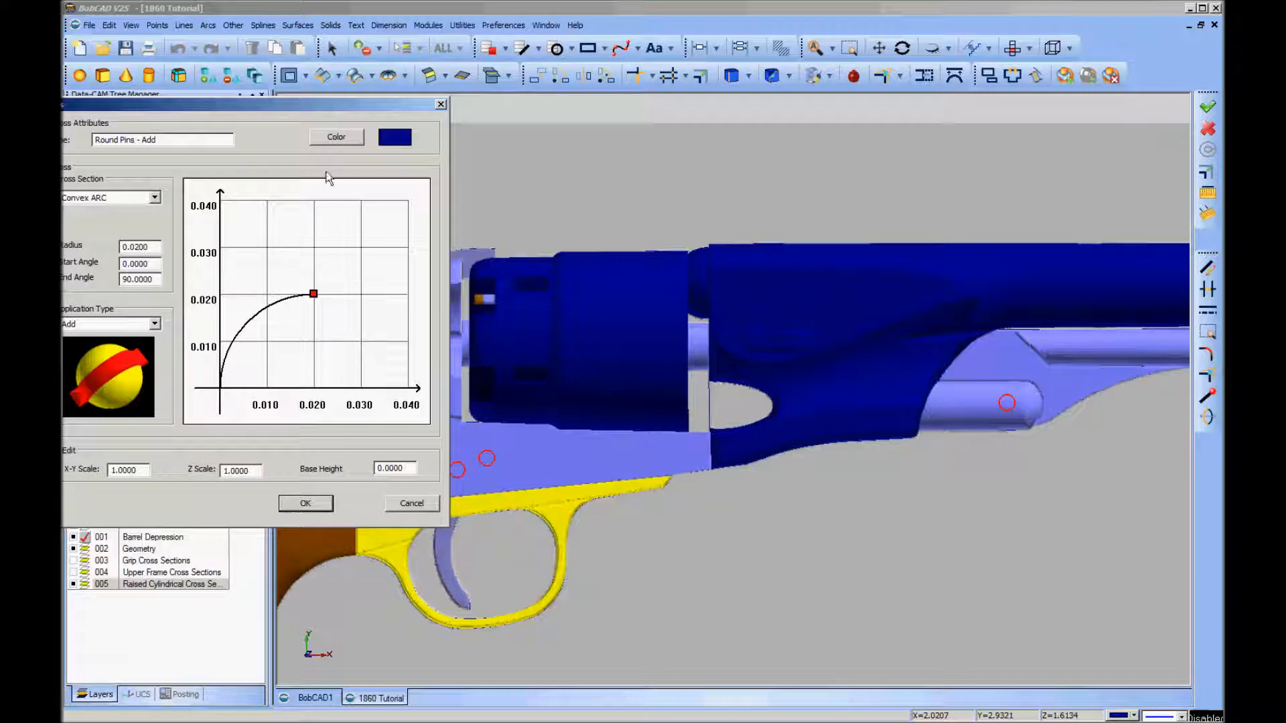
click(317, 501)
Regenerate the emboss model to add the lower nipple base, lower percussion cap and round pins
drag(259, 357, 261, 241)
click(120, 133)
right_click(111, 132)
click(144, 139)
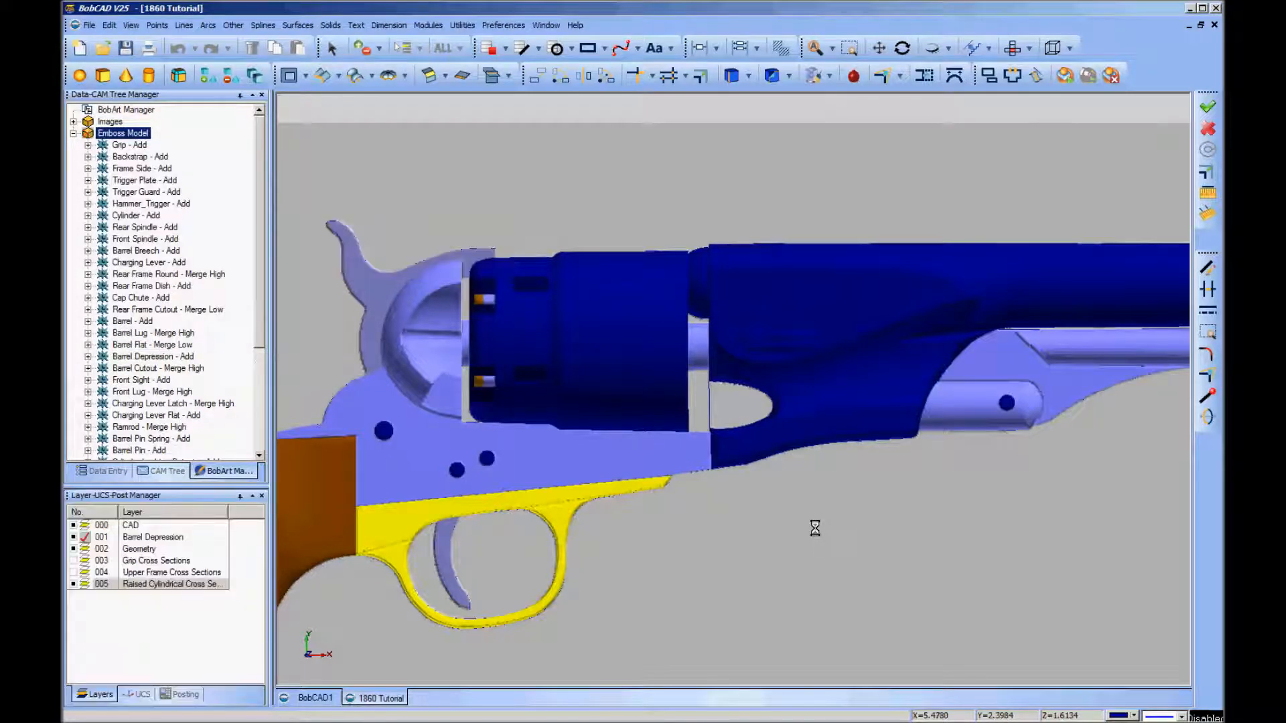
Inspect the completed revolver relief from several 3D angles and return to the Top view
scroll(814, 529, down, 3)
middle_drag(814, 529, 885, 481)
scroll(847, 509, up, 5)
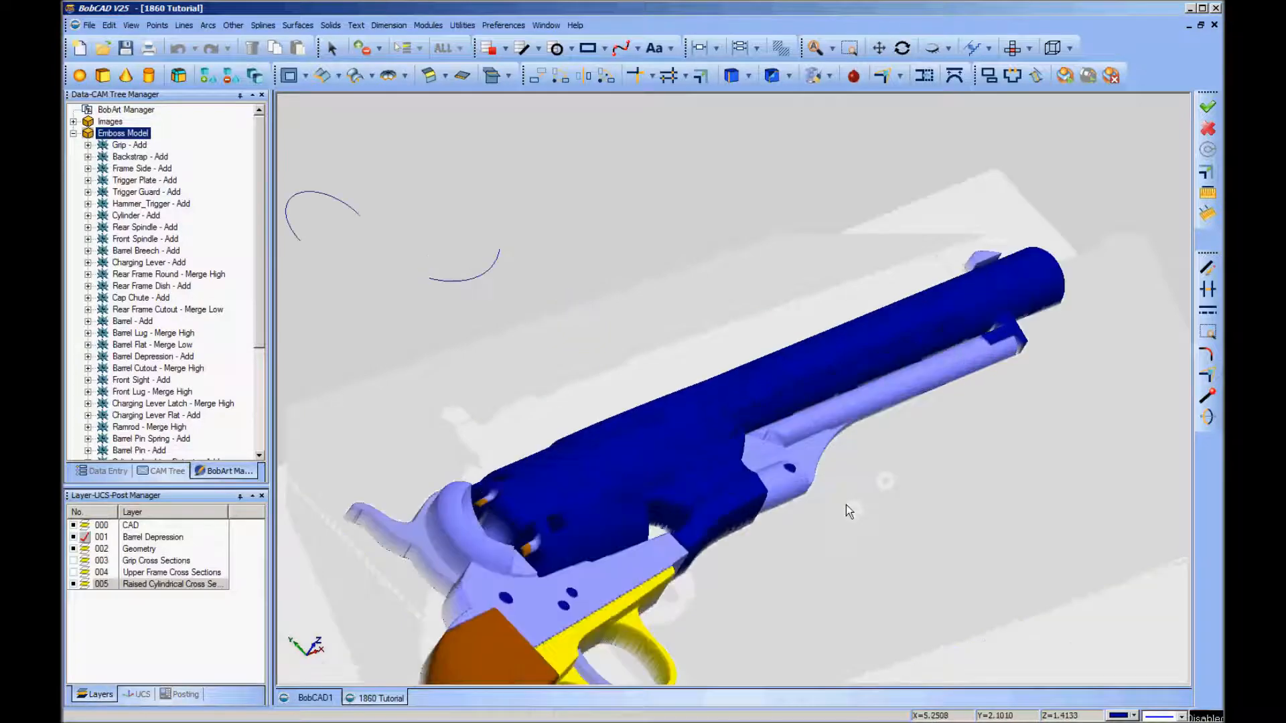
scroll(795, 441, down, 5)
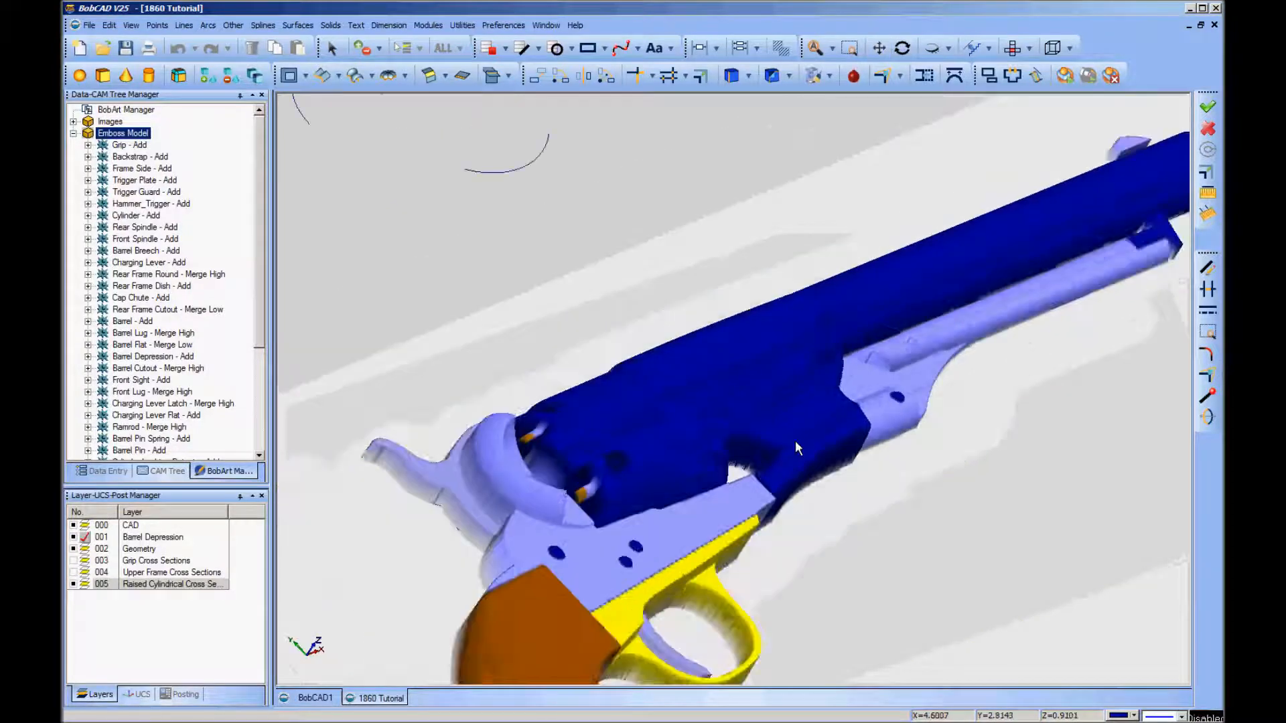
ctrl+middle_drag(942, 443, 867, 362)
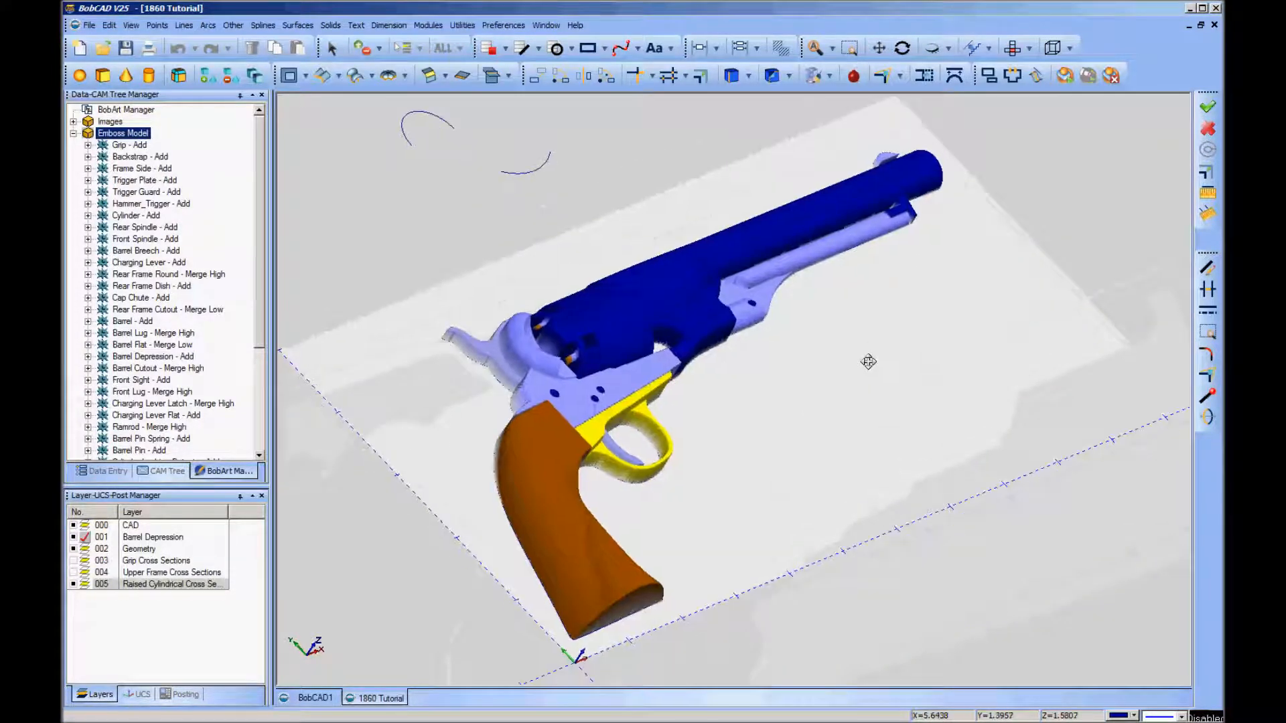
right_click(777, 365)
mouse_move(871, 575)
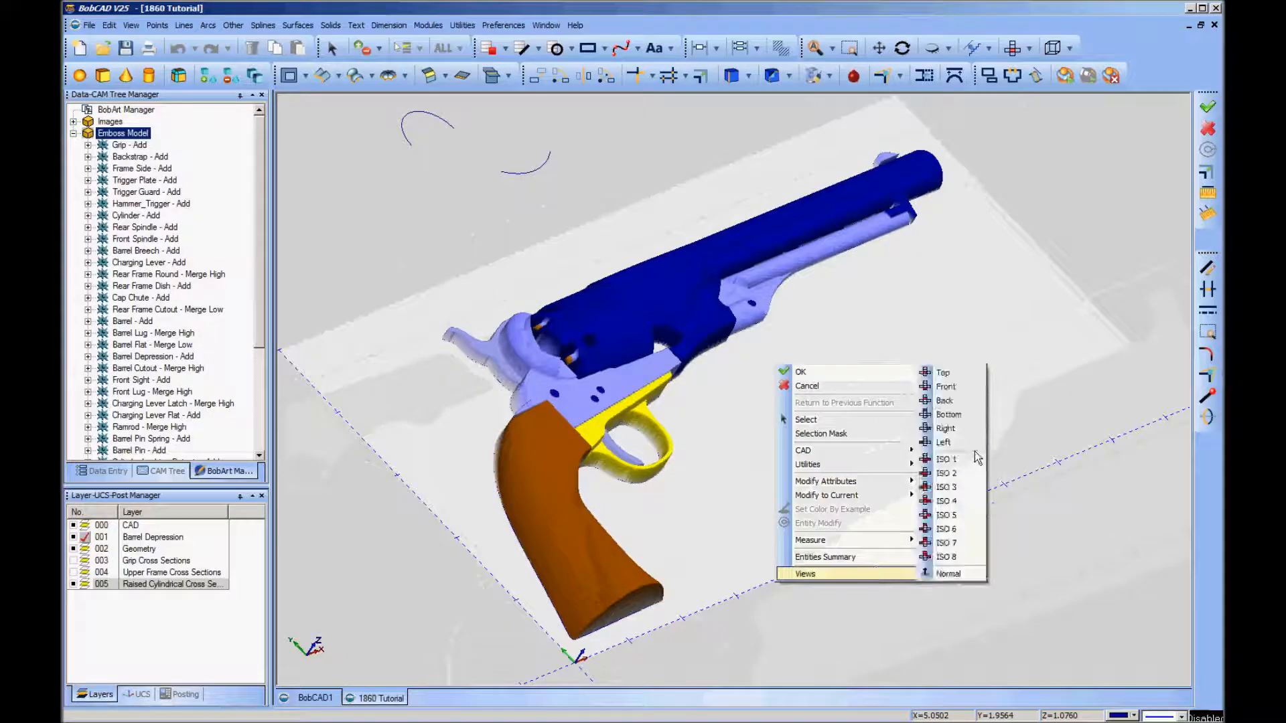
click(956, 376)
middle_drag(956, 377, 924, 382)
right_click(952, 411)
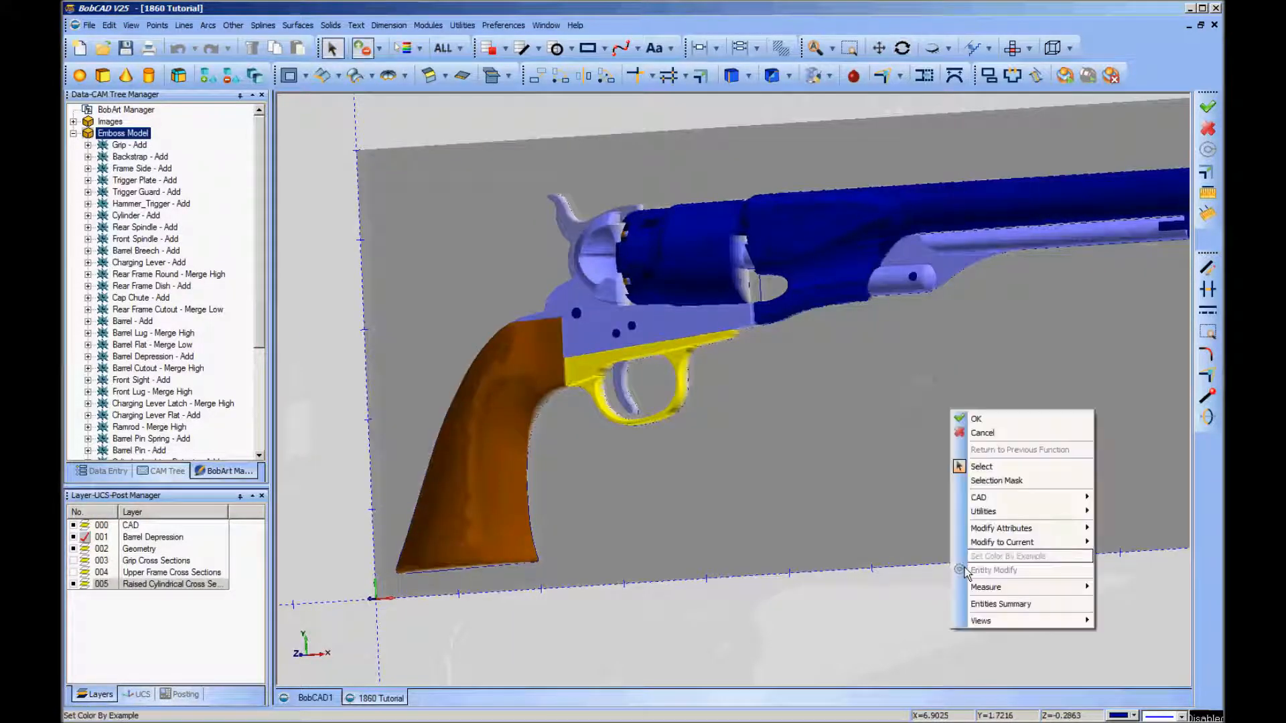
mouse_move(998, 621)
click(1132, 419)
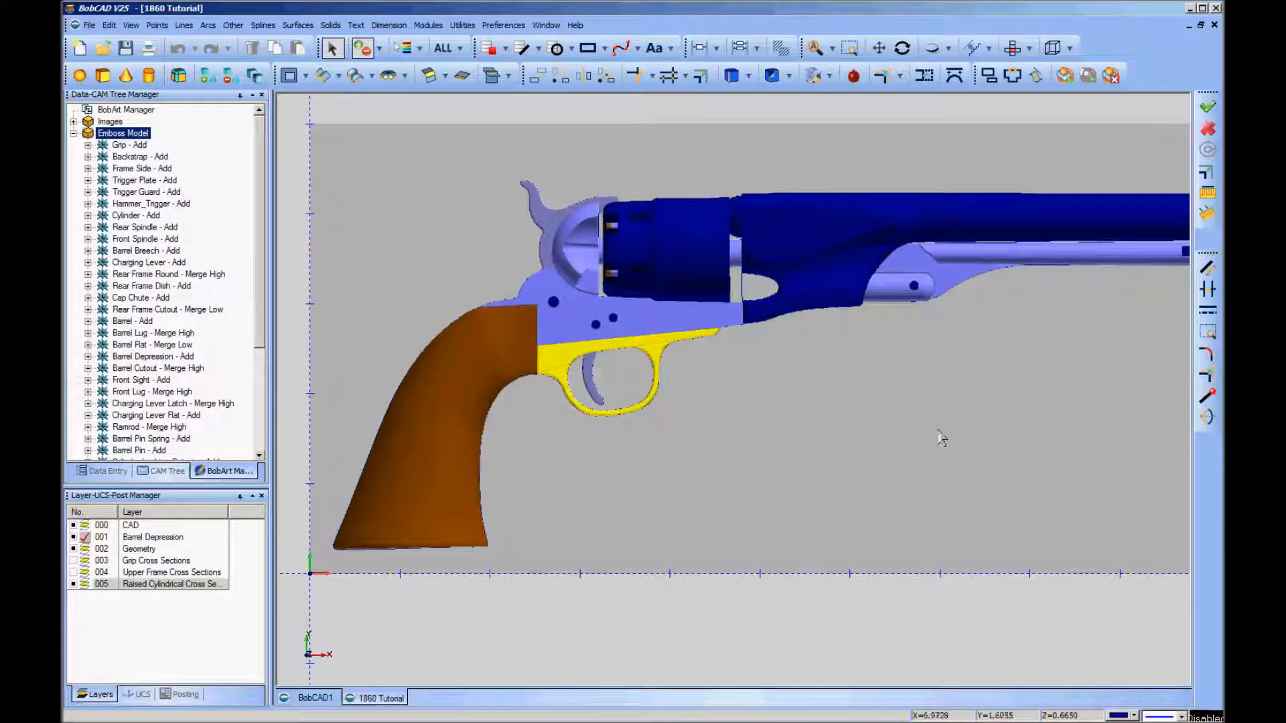
Blank the whole emboss model to reveal the reference photo and construction geometry underneath
scroll(880, 432, down, 2)
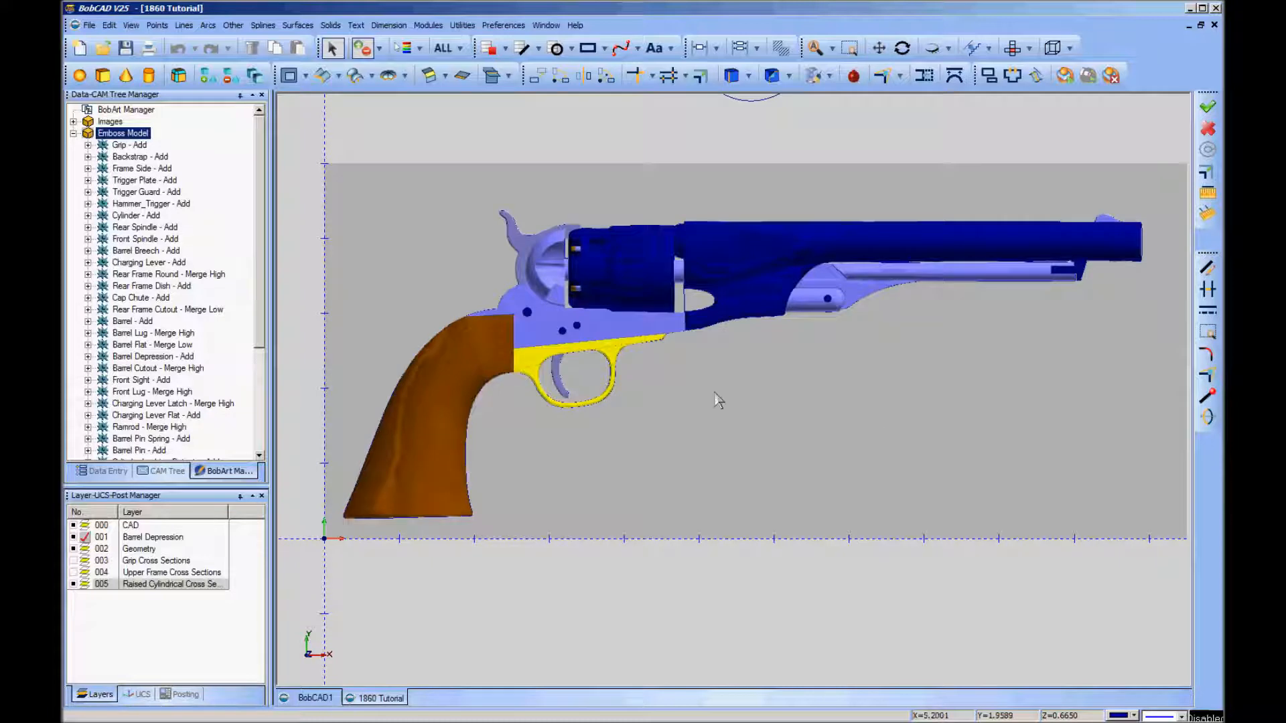
right_click(131, 133)
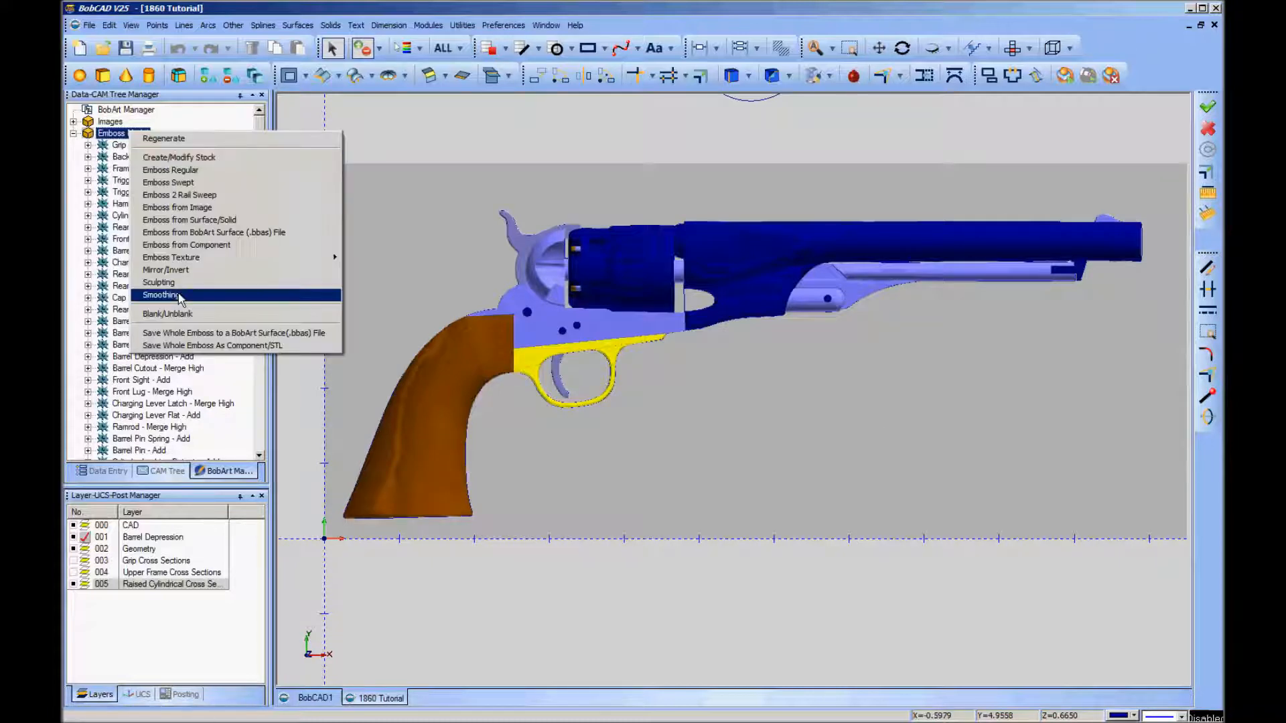
click(168, 313)
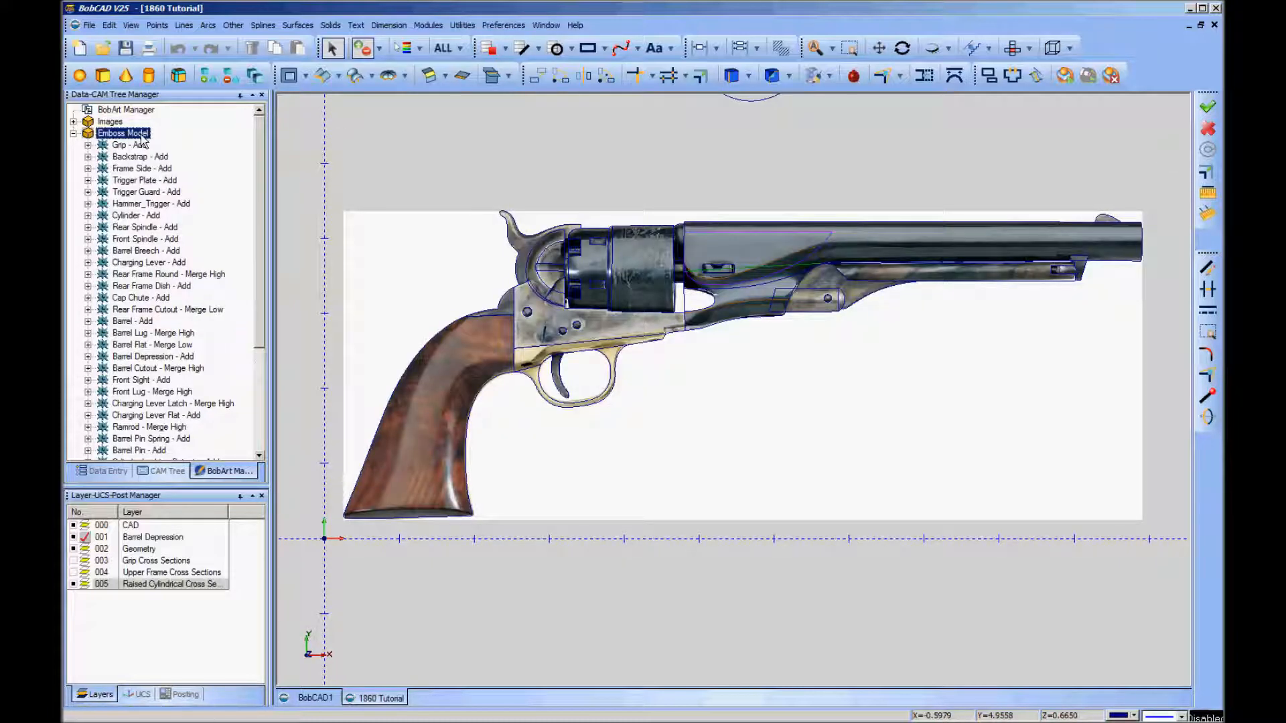
Unblank the whole emboss model so the relief is shown again, and save the file
right_click(142, 139)
click(168, 315)
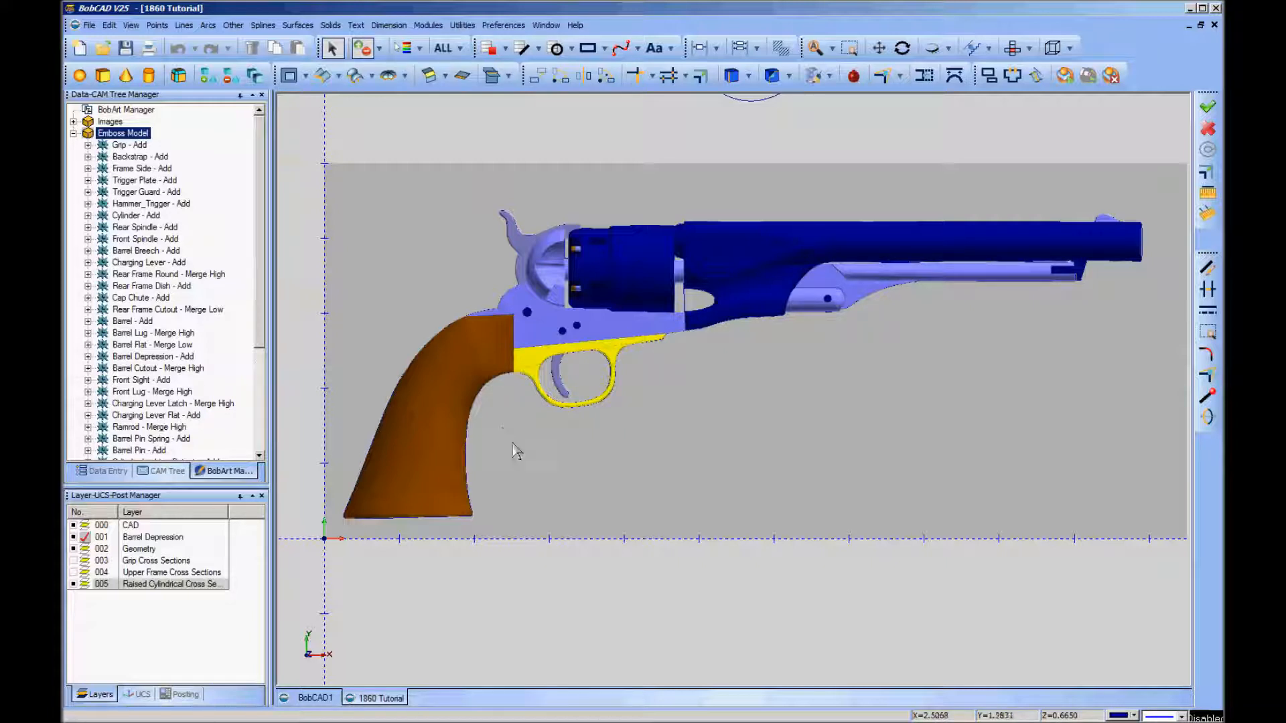
click(90, 25)
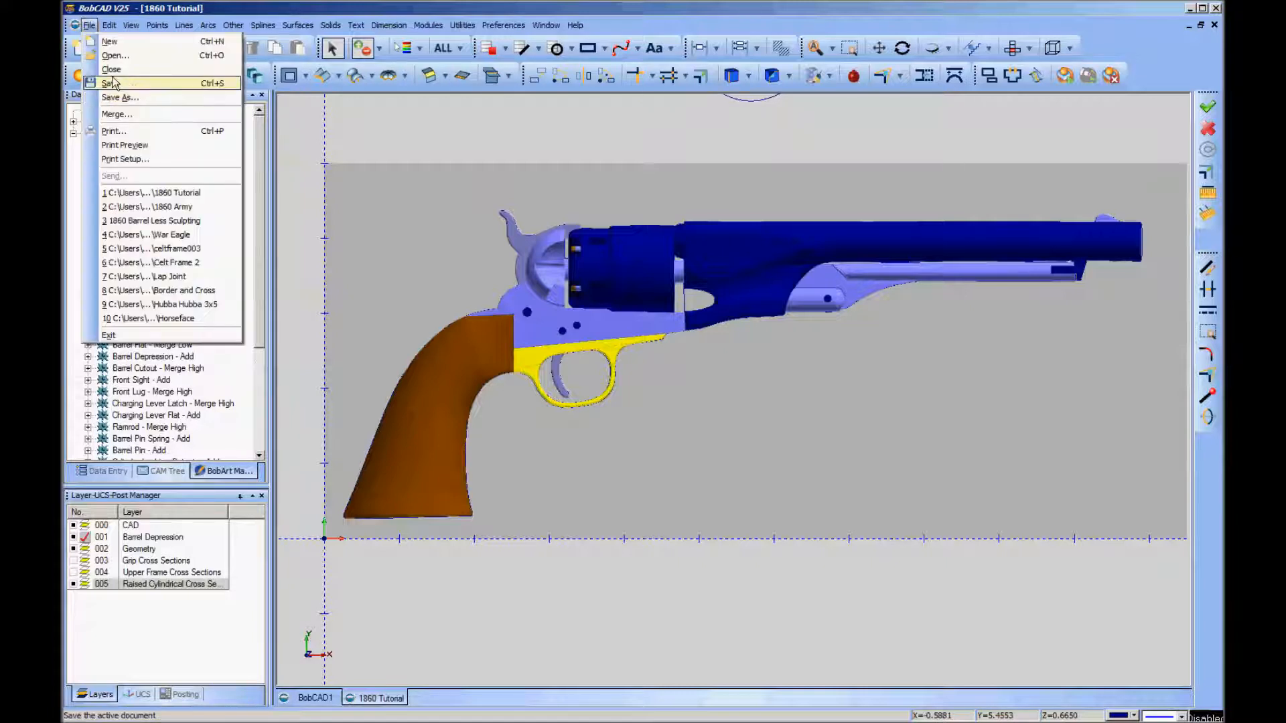
click(112, 83)
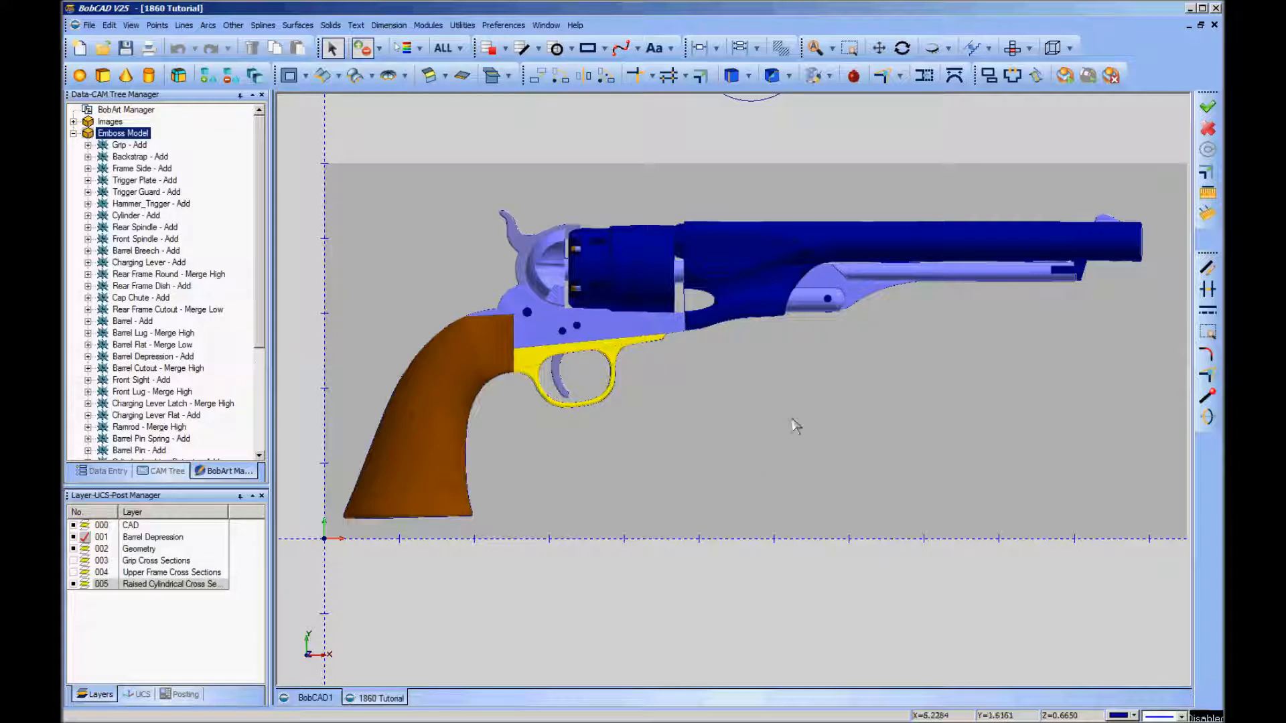
Collapse the expanded nipple base and percussion cap features and locate Barrel Depression - Add and Barrel Cutout - Merge High in the emboss tree
middle_drag(792, 424, 752, 508)
scroll(751, 508, up, 1)
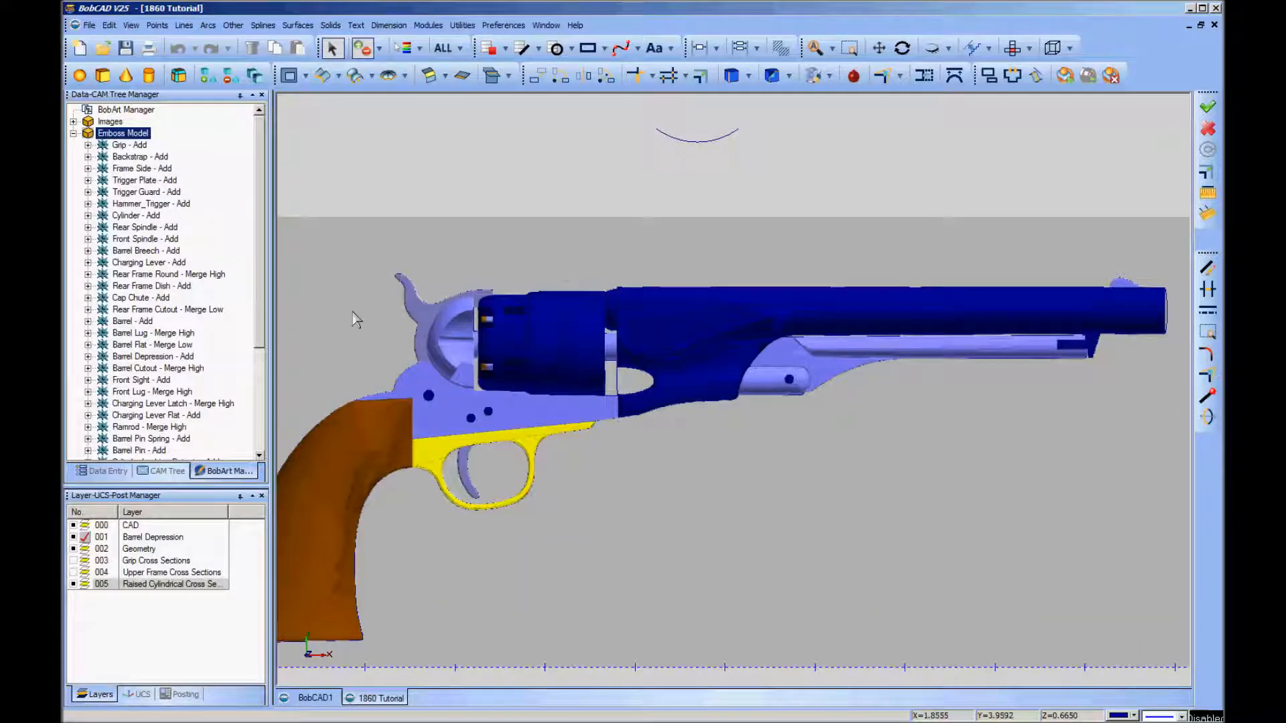
drag(259, 320, 259, 371)
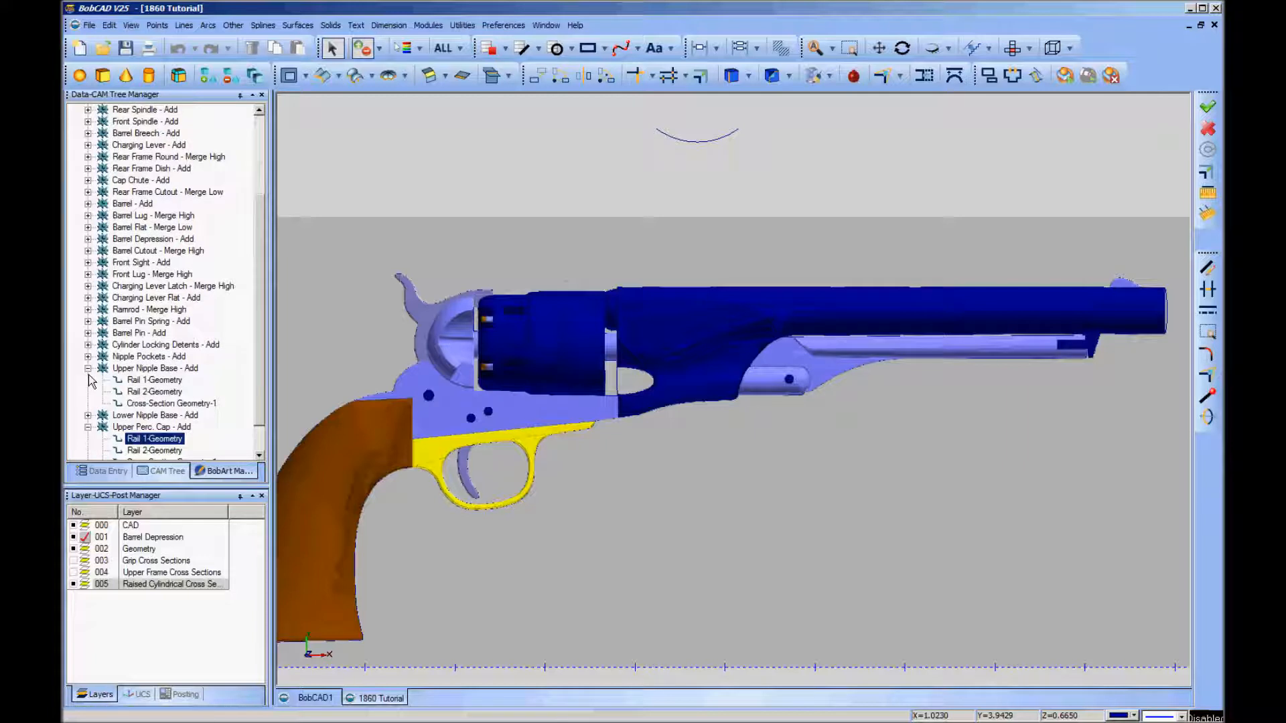
click(88, 368)
click(88, 392)
click(165, 380)
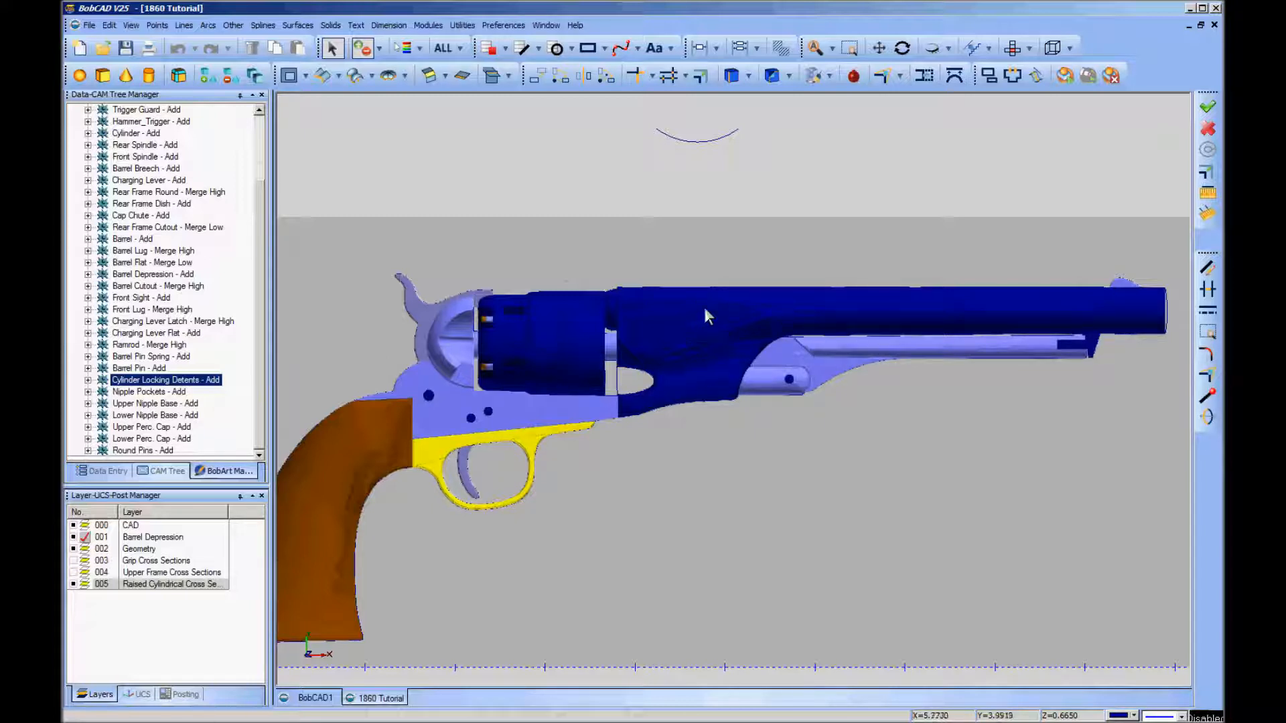
click(174, 275)
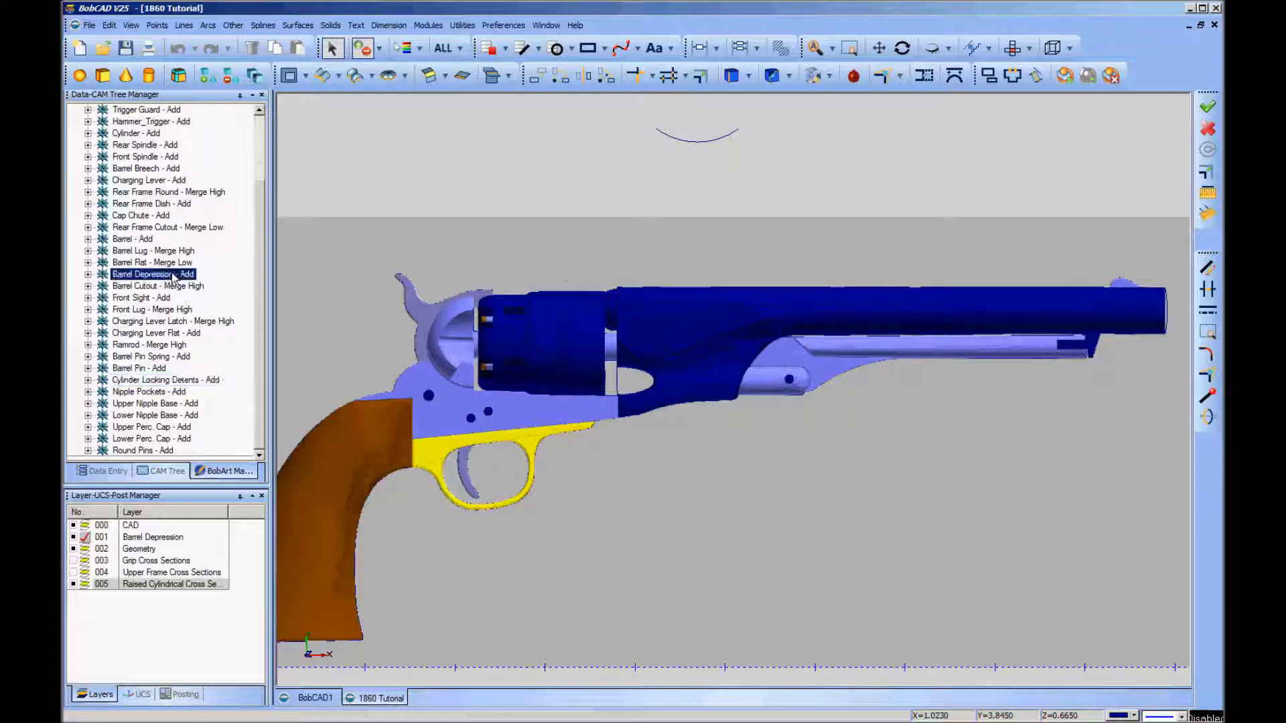
click(174, 275)
click(175, 287)
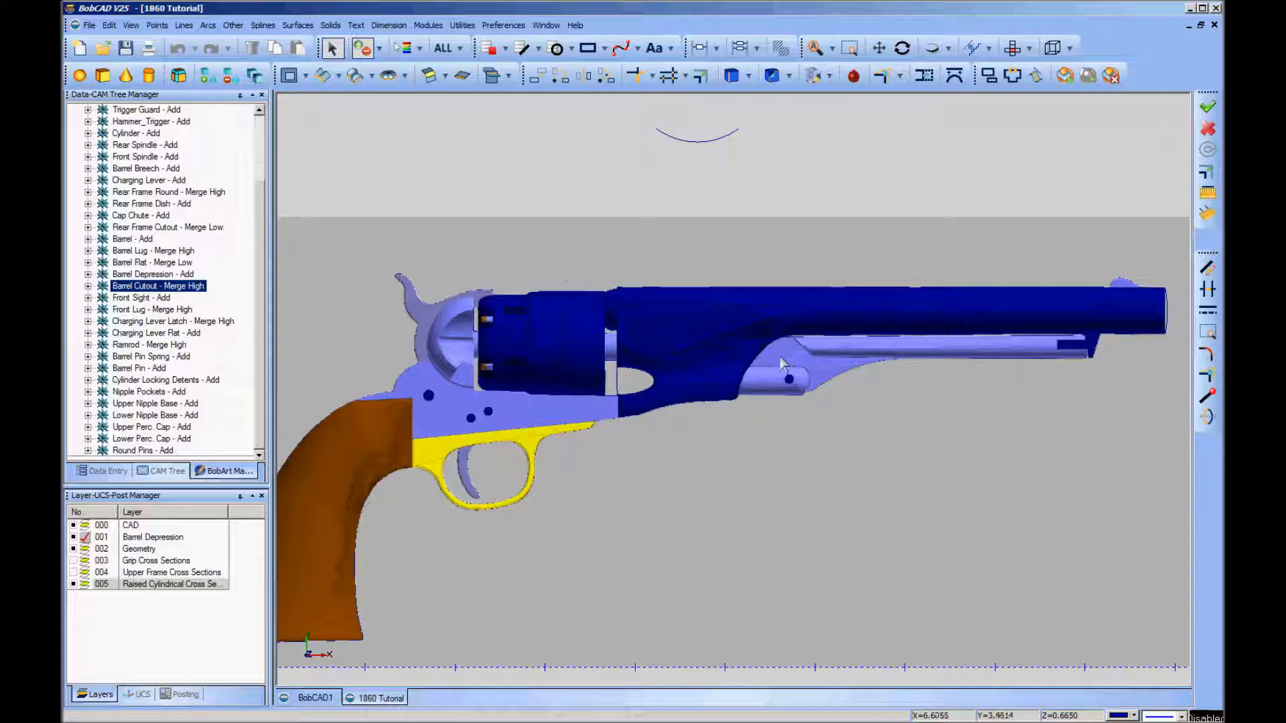
click(161, 276)
click(162, 286)
click(162, 277)
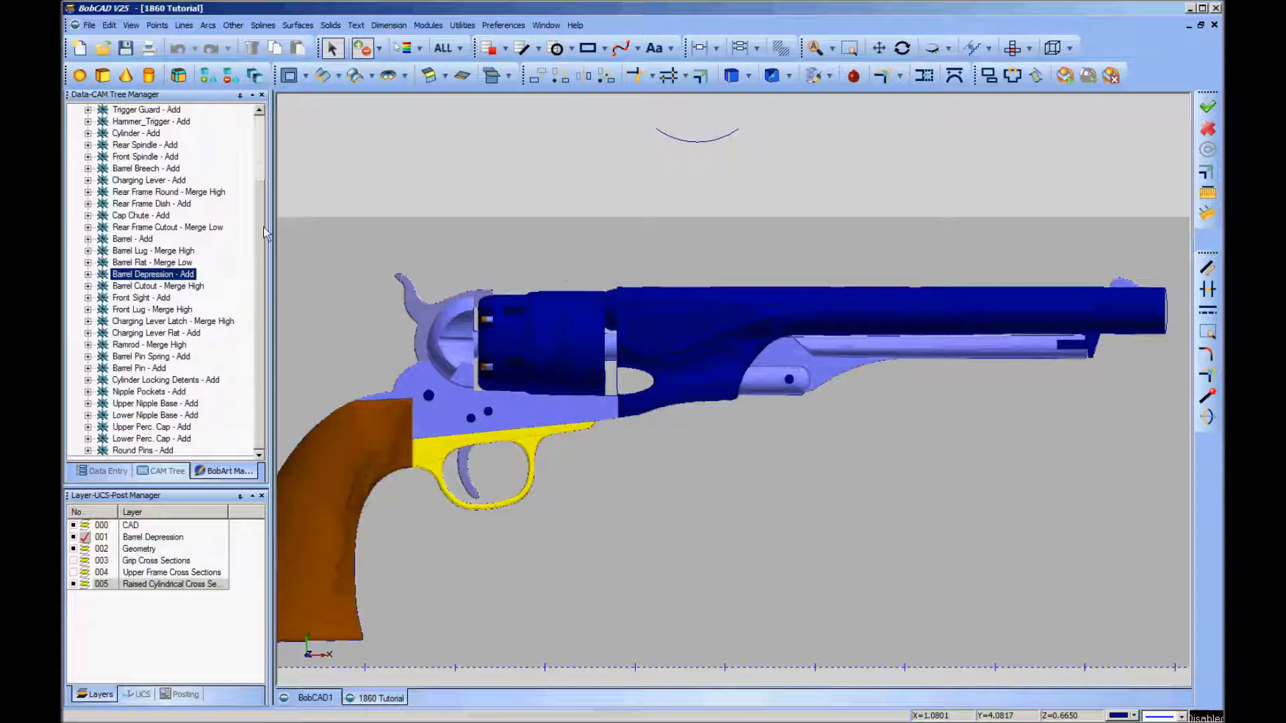
Add a Sculpting feature to the emboss model and accept its default settings
scroll(201, 234, up, 3)
click(136, 134)
right_click(136, 137)
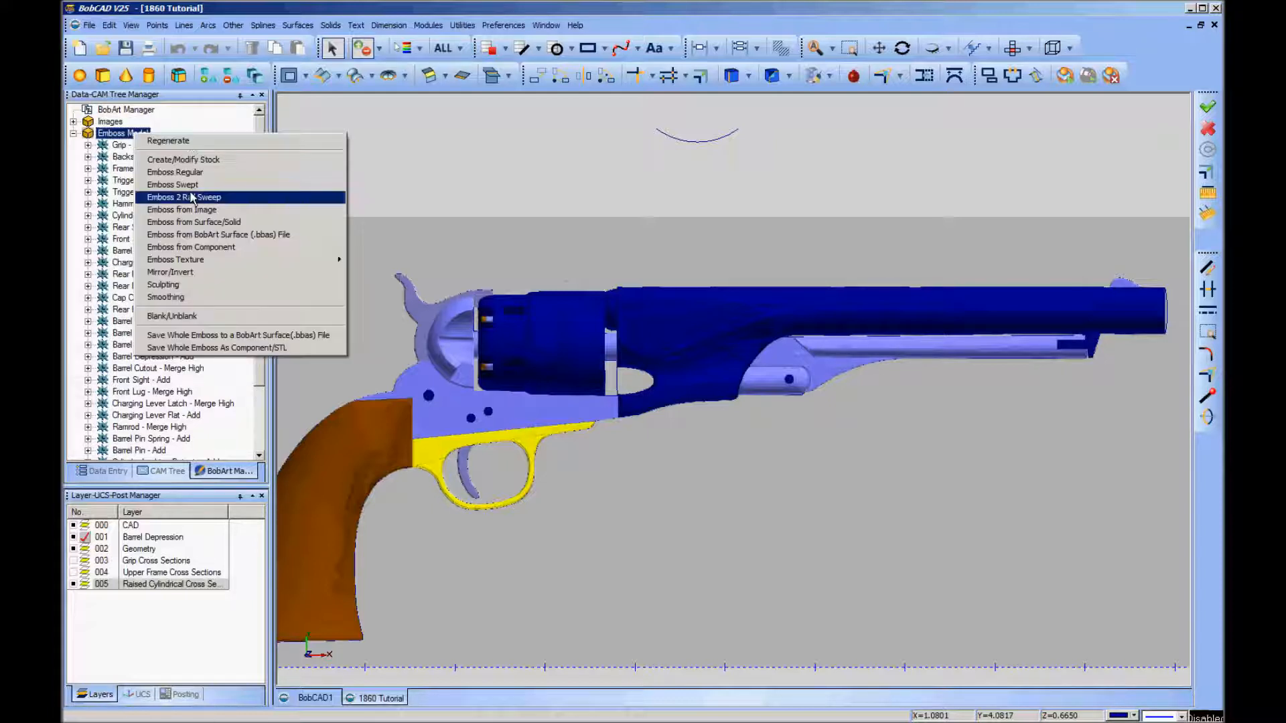
click(191, 285)
click(104, 335)
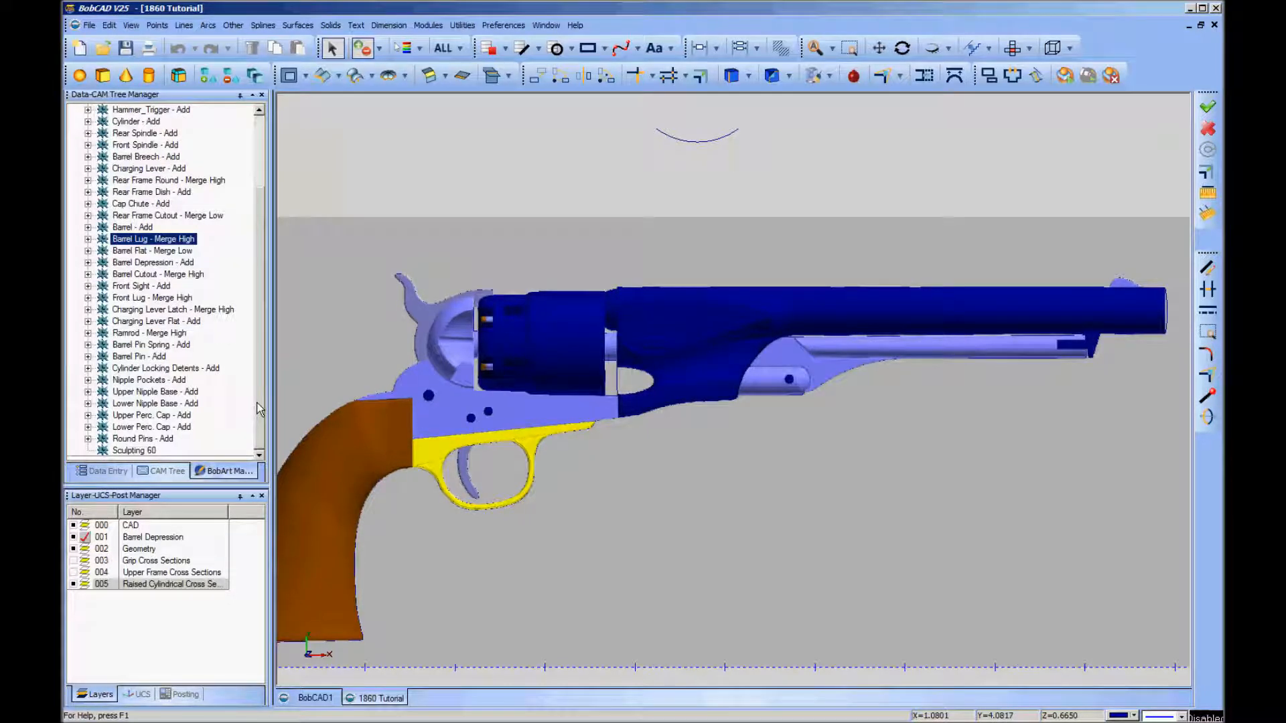
Move the new Sculpting feature directly below Barrel Depression - Add in the emboss tree
click(160, 416)
click(126, 451)
mouse_move(126, 453)
mouse_down()
mouse_move(140, 206)
mouse_move(130, 262)
mouse_up()
mouse_move(129, 260)
mouse_down()
mouse_move(162, 286)
mouse_move(168, 266)
mouse_move(166, 288)
mouse_move(148, 270)
mouse_move(154, 283)
mouse_move(152, 242)
mouse_move(161, 426)
mouse_move(526, 468)
mouse_up()
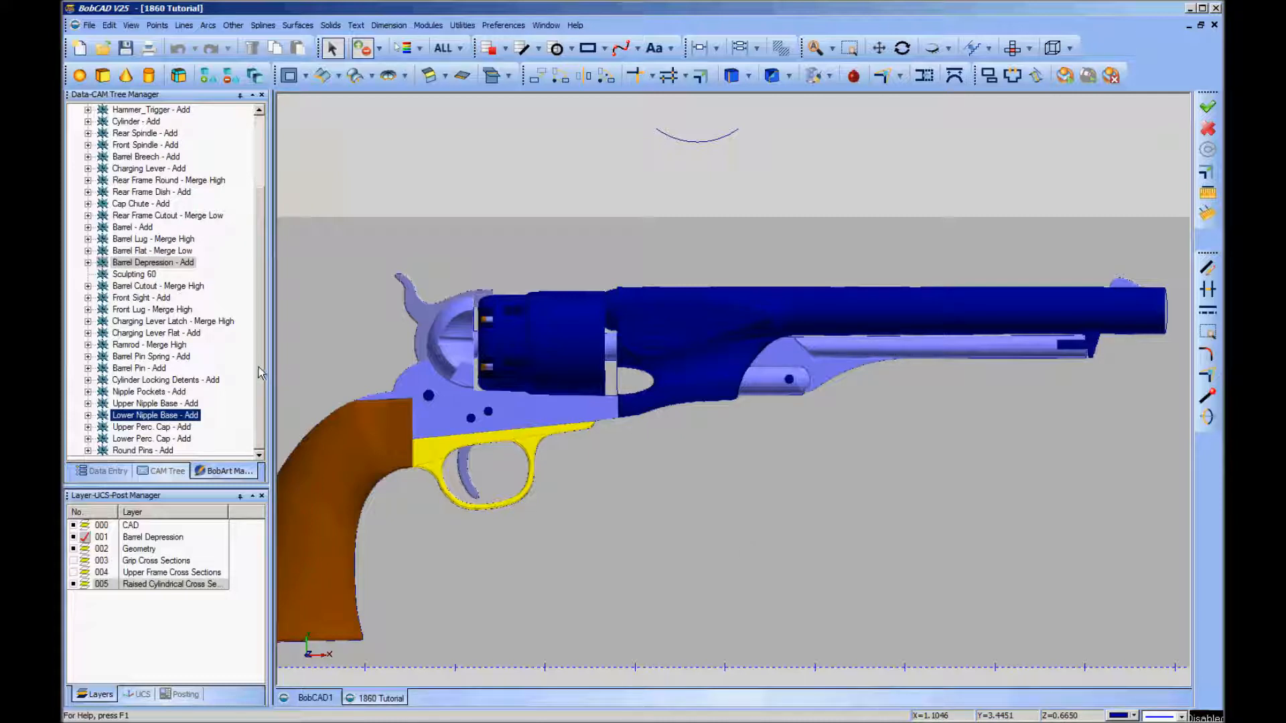
Hide layer 005 with the raised cylindrical cross sections and open the Sculpting feature for editing on the barrel depression area
click(74, 584)
scroll(777, 499, up, 3)
click(144, 310)
click(147, 274)
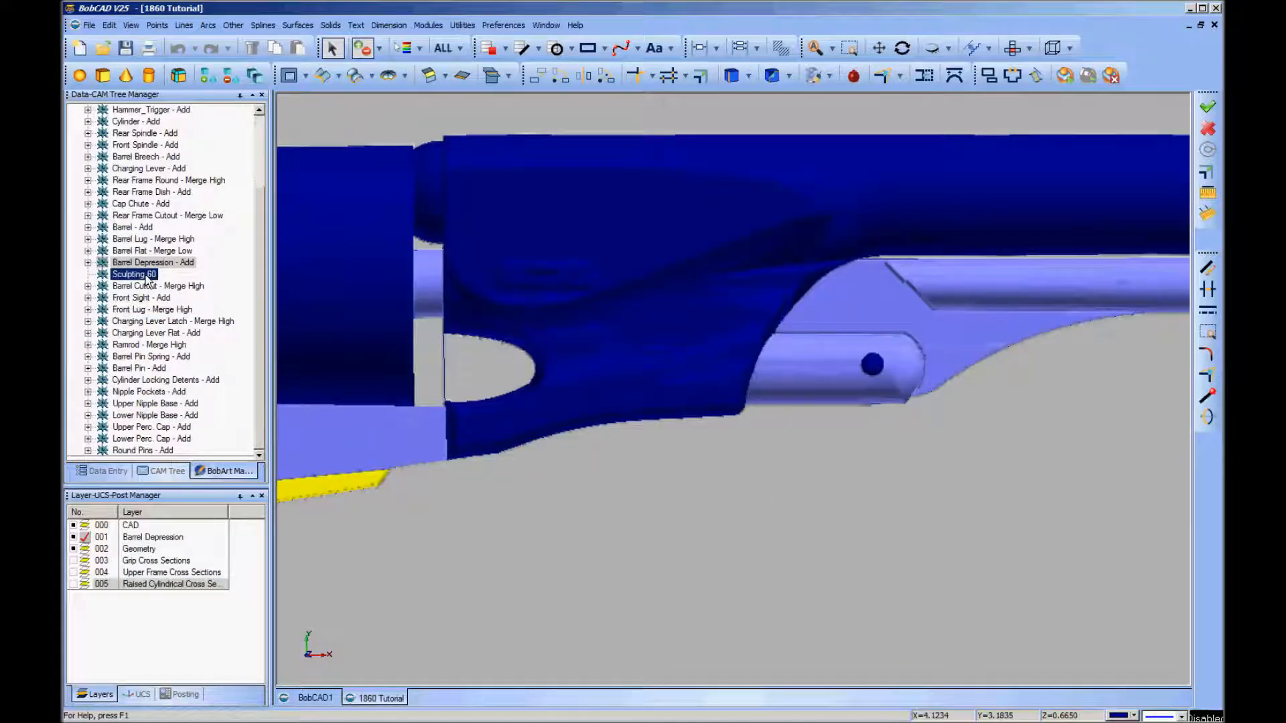
right_click(147, 280)
click(169, 282)
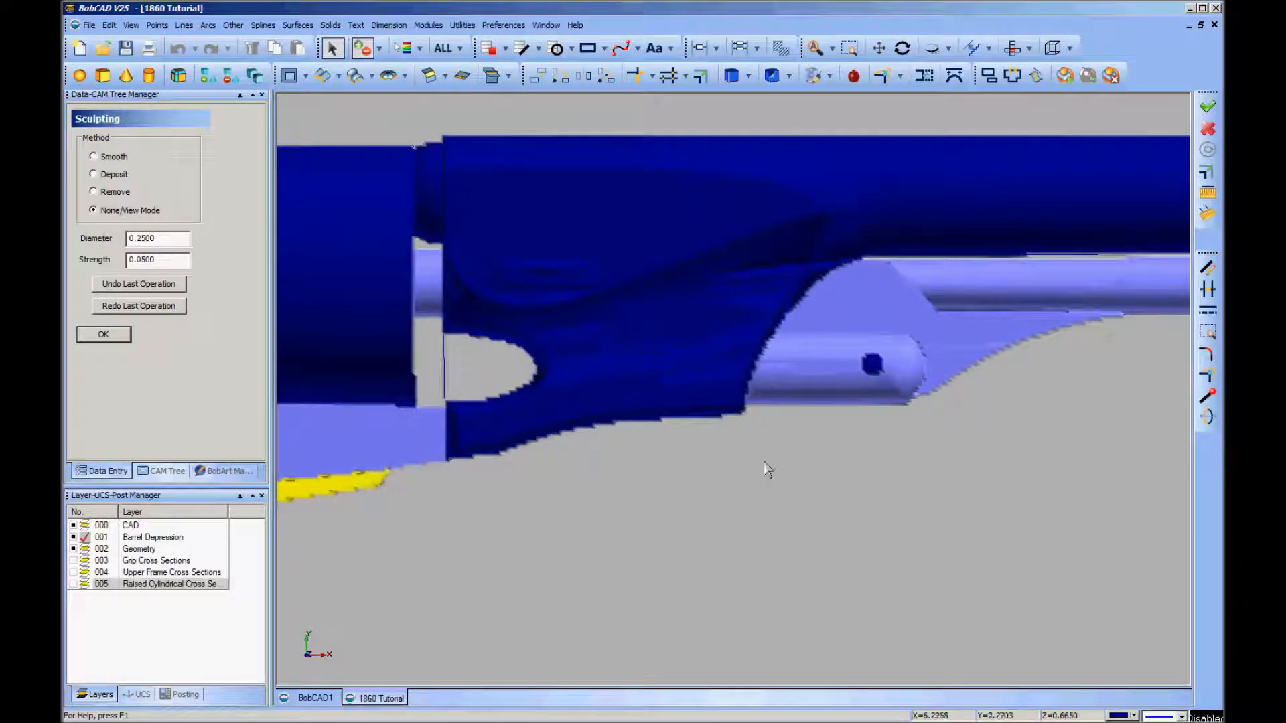
middle_drag(765, 453, 759, 551)
scroll(765, 506, up, 5)
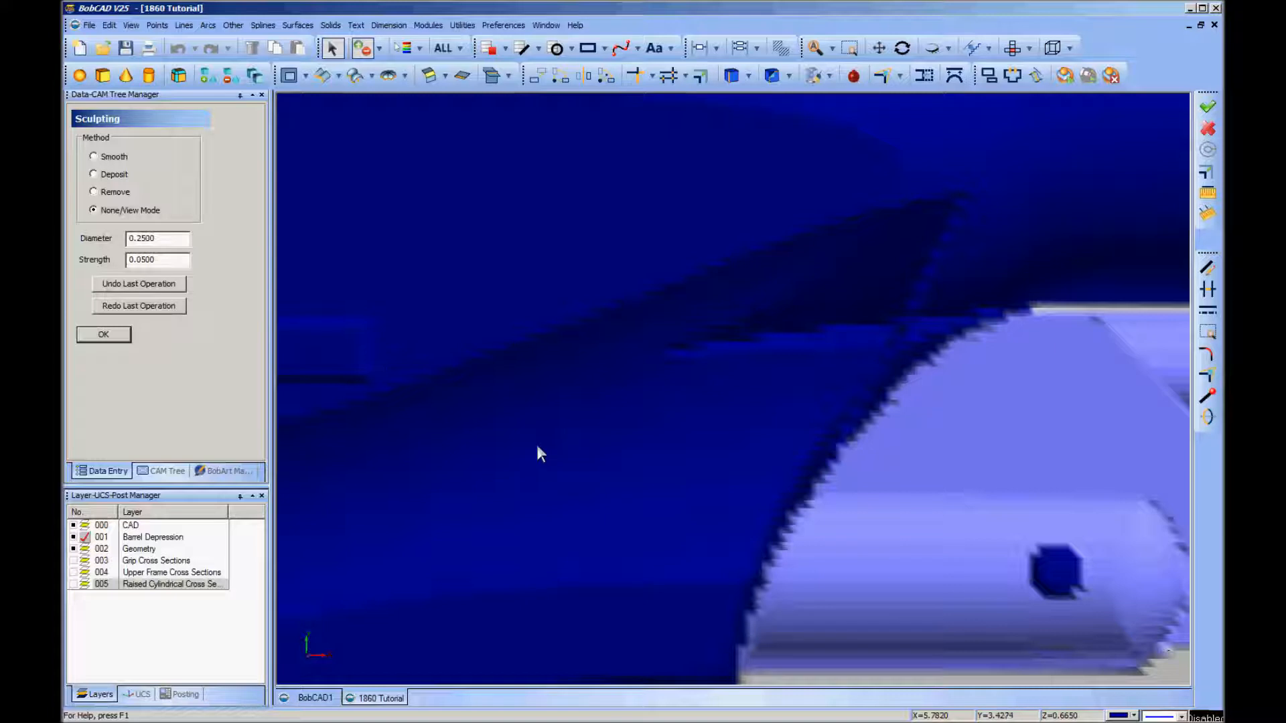
Set the sculpting method to Deposit with a diameter of 0.0300 and a strength of 0.0300
click(94, 174)
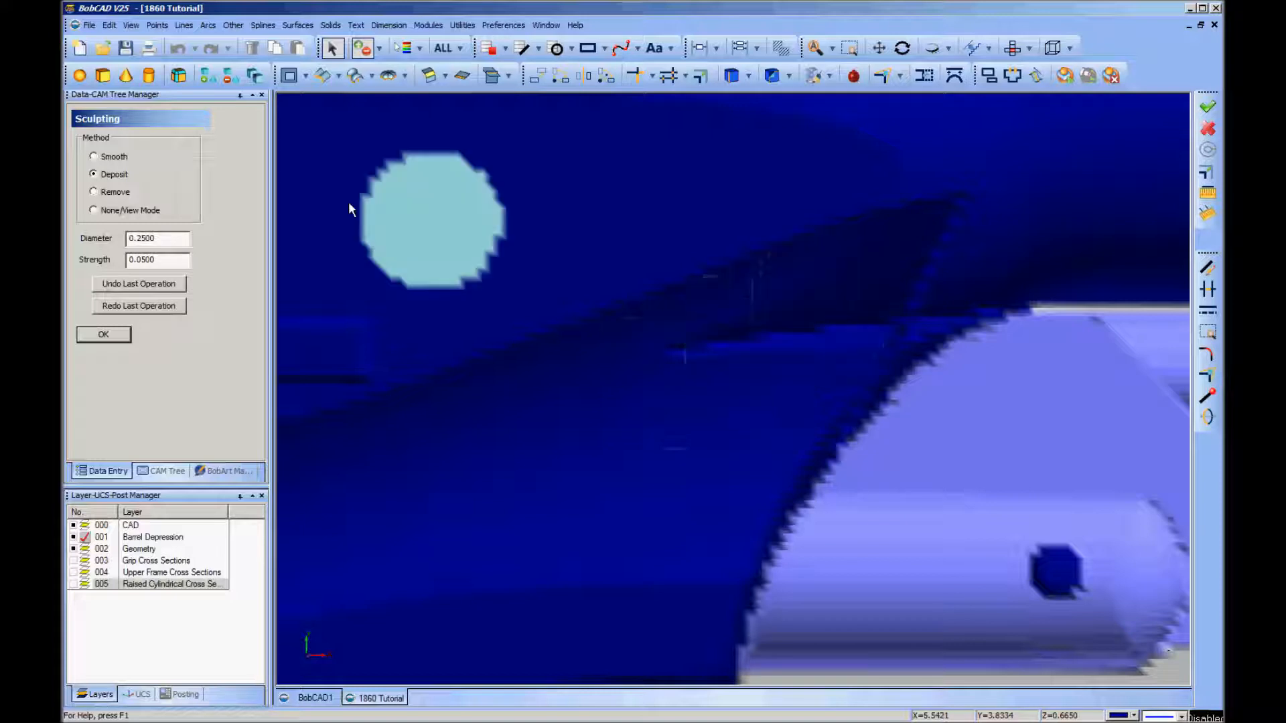
drag(146, 239, 136, 240)
key(BackSpace)
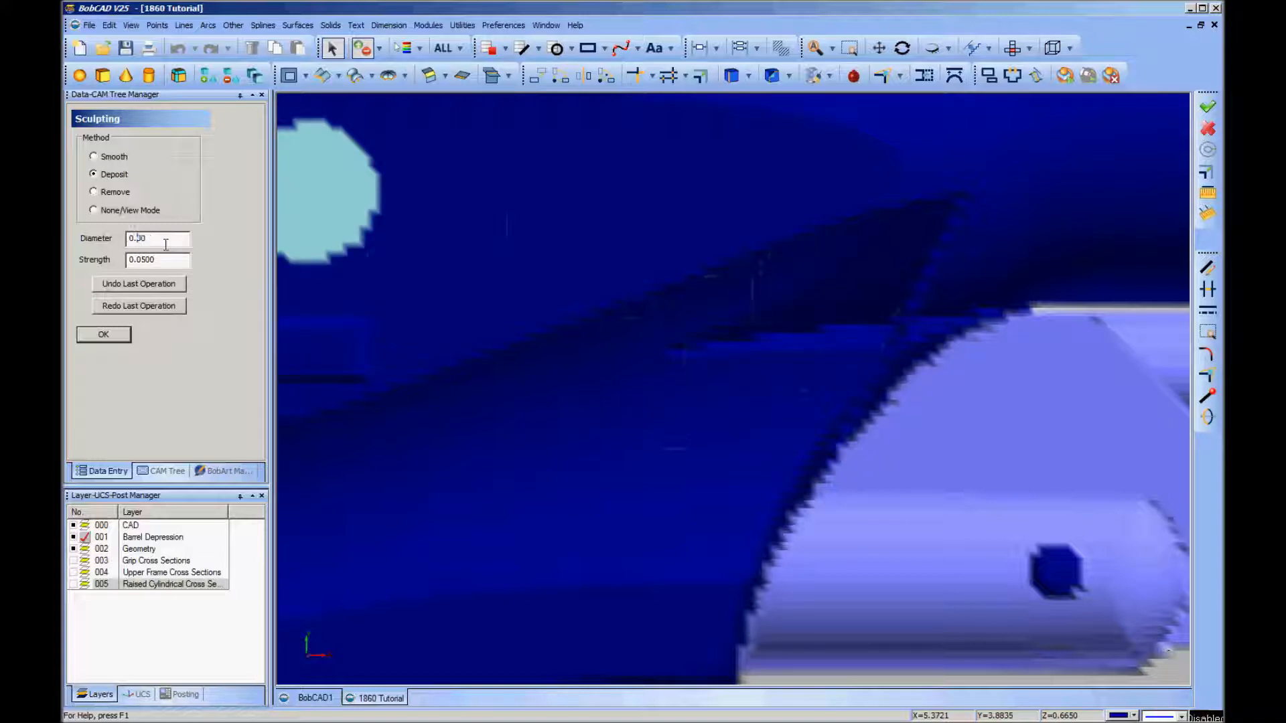
text(0300)
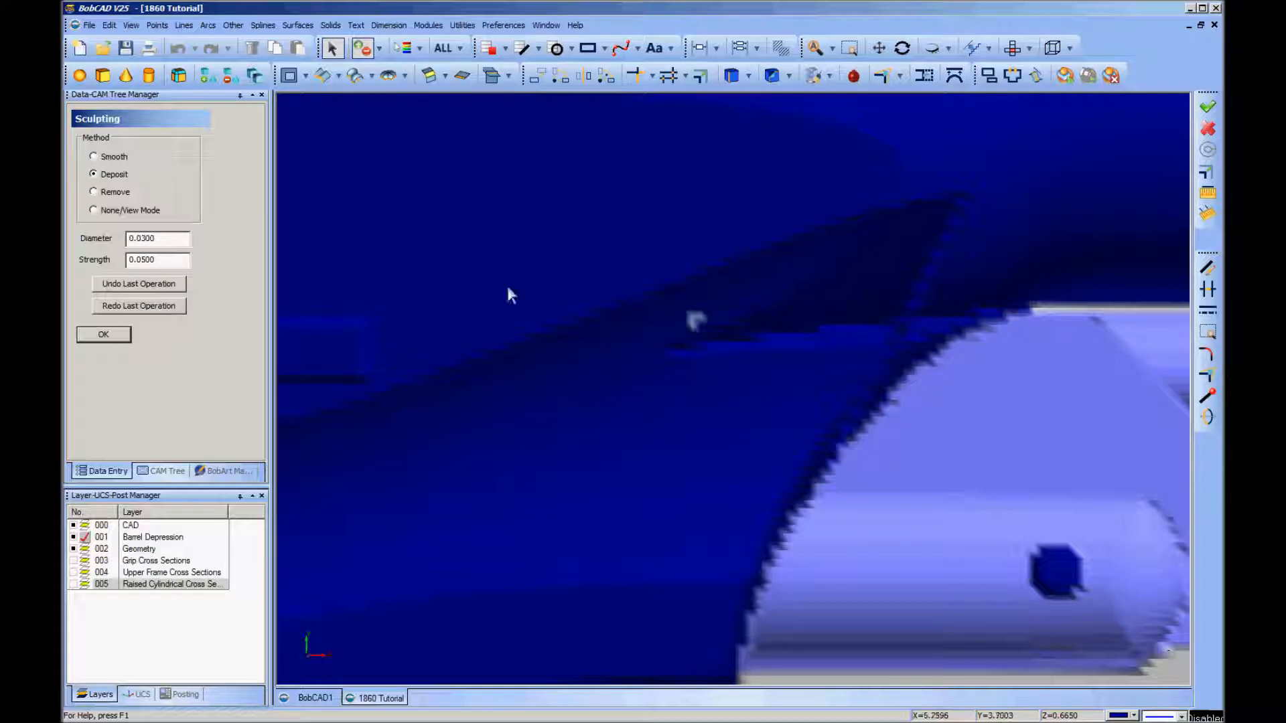
click(143, 259)
key(BackSpace)
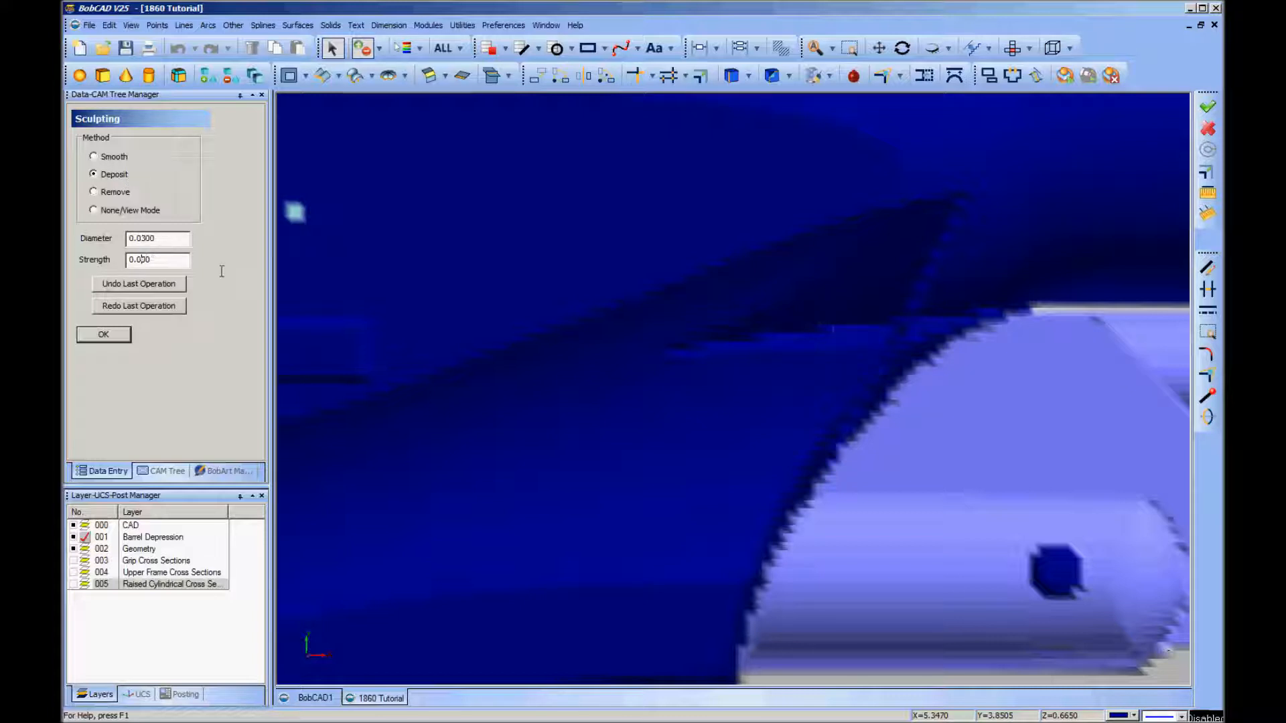
text(3)
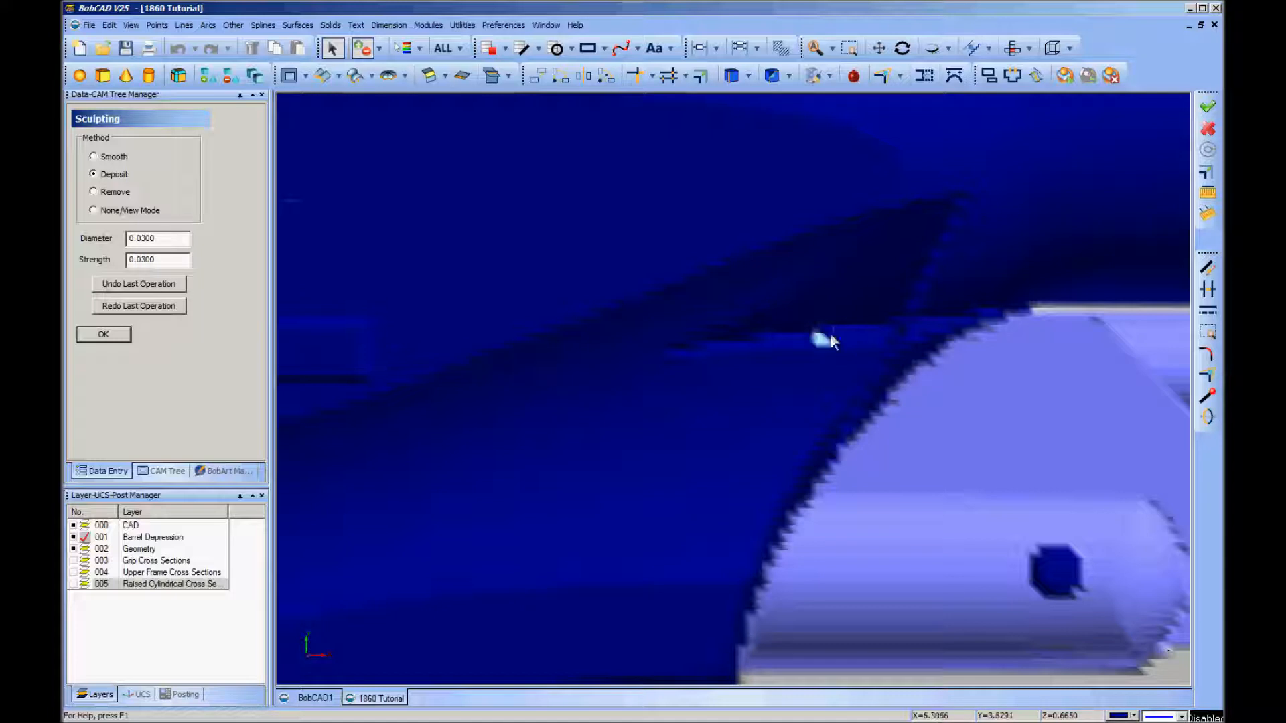
Set the brush diameter to 0.0400 and deposit material into the sharp triangular recess at the end of the barrel depression
click(147, 239)
key(BackSpace)
text(4)
drag(886, 318, 777, 326)
drag(905, 320, 918, 252)
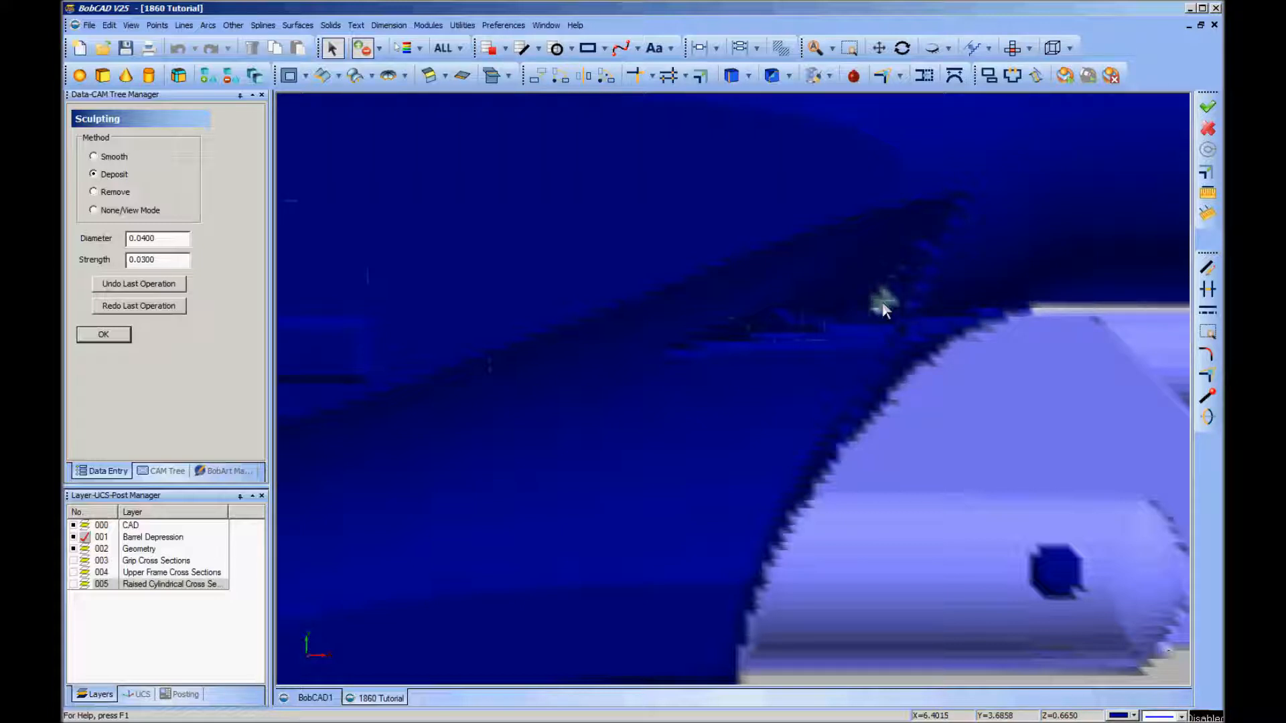
mouse_move(884, 271)
mouse_down()
mouse_move(818, 324)
mouse_move(852, 332)
mouse_move(753, 334)
mouse_move(883, 313)
mouse_move(913, 270)
mouse_move(811, 303)
mouse_move(813, 315)
mouse_move(887, 327)
mouse_move(726, 333)
mouse_move(871, 332)
mouse_move(942, 248)
mouse_move(941, 227)
mouse_move(858, 305)
mouse_move(921, 216)
mouse_move(889, 269)
mouse_move(780, 327)
mouse_move(892, 266)
mouse_move(890, 244)
mouse_move(761, 319)
mouse_move(825, 315)
mouse_move(889, 243)
mouse_up()
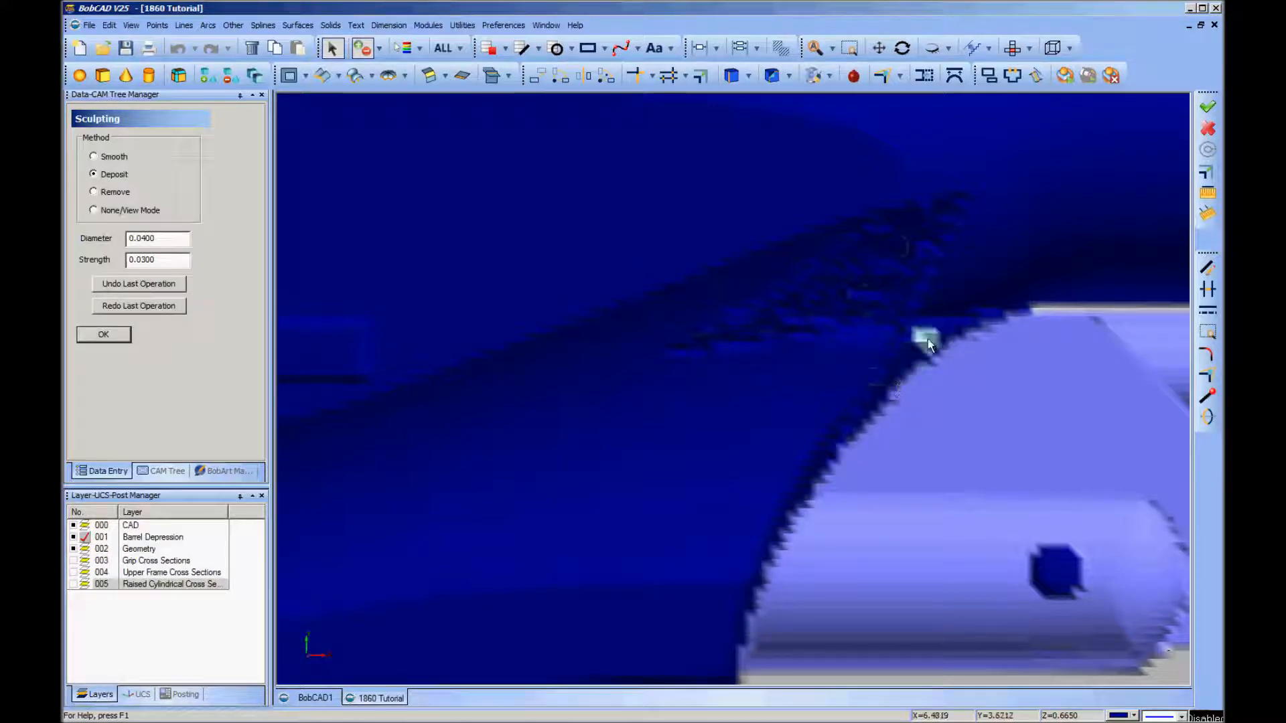
Undo the last sculpting operation and use Remove to shave the raised surface just below the filled recess
click(94, 192)
click(155, 287)
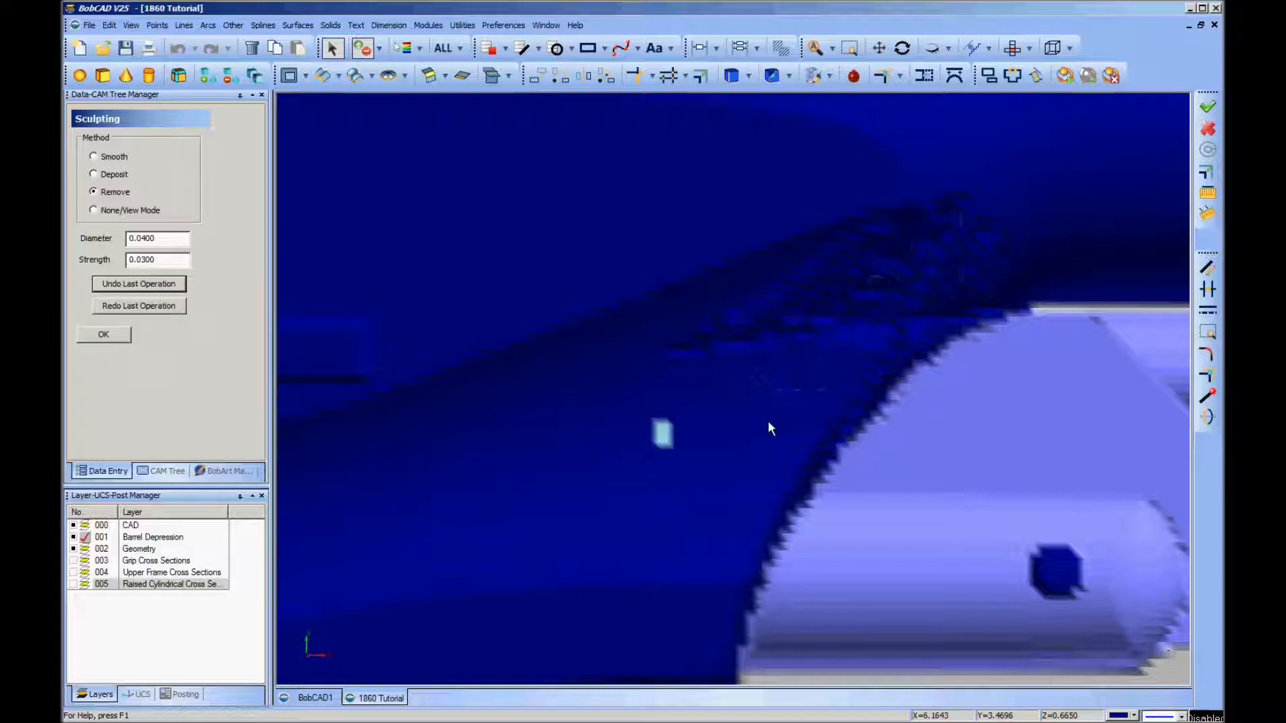
drag(811, 381, 504, 394)
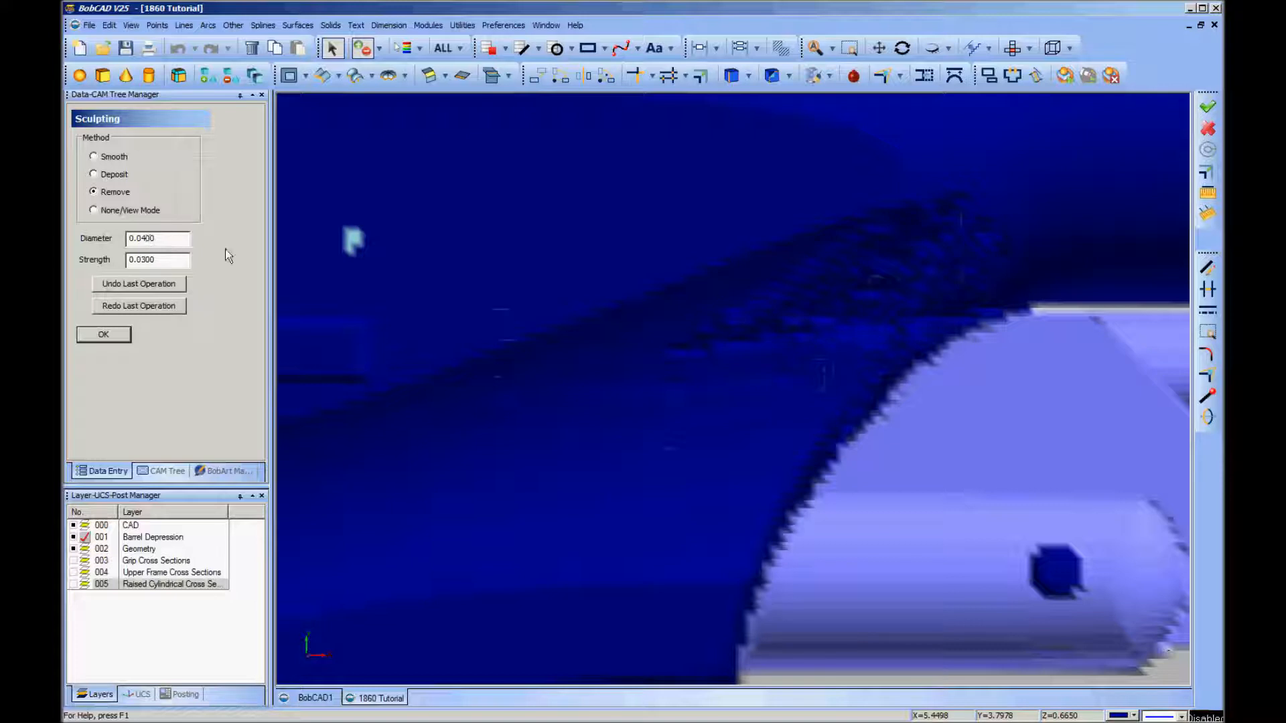
Switch to Smooth with a diameter of 0.0800 and a strength of 0.0500 and smooth the rough deposited area
key(BackSpace)
key(BackSpace)
text(0)
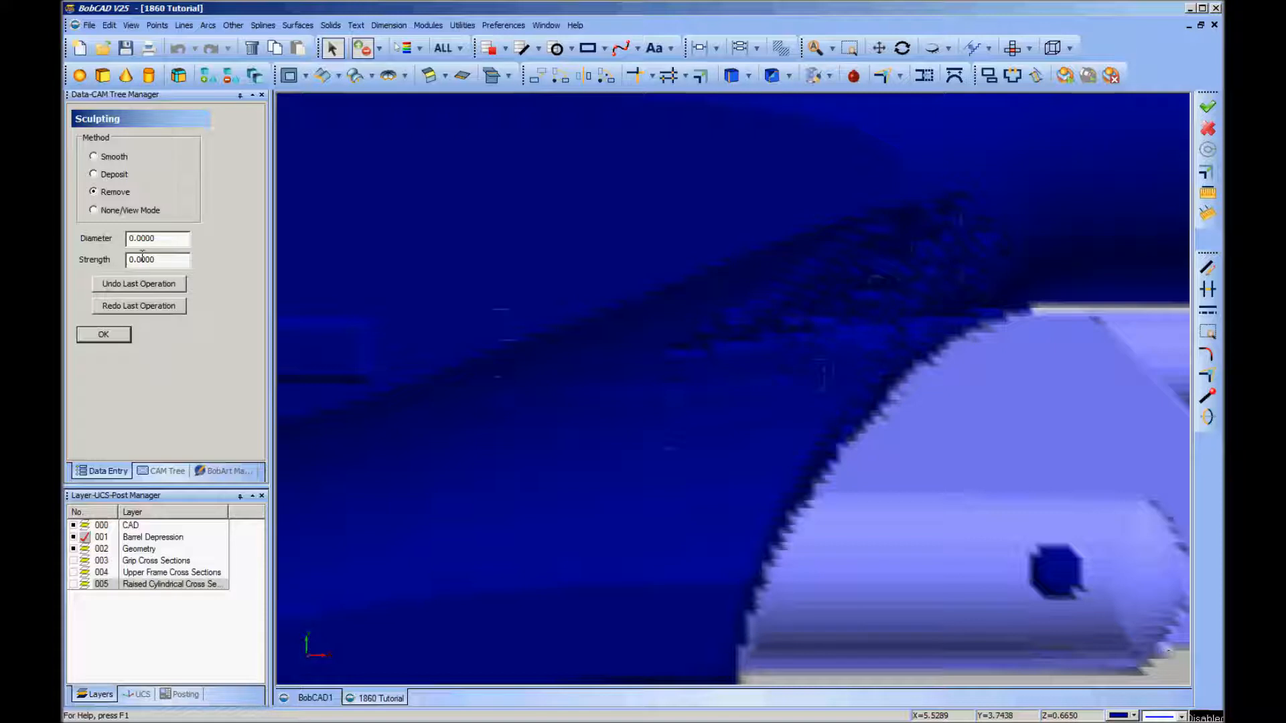
text(5)
click(93, 157)
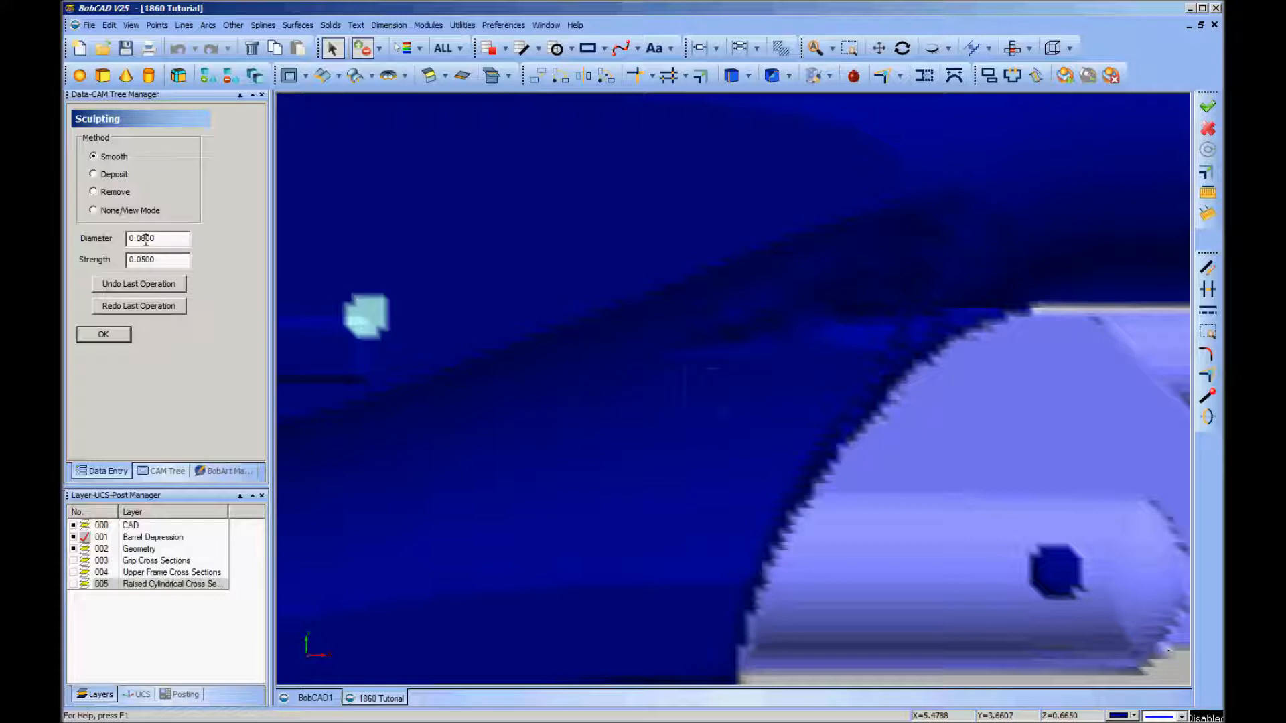
Set the smoothing diameter and strength to 0.0300 and smooth the edge beside the curved end of the barrel lug
key(BackSpace)
click(148, 260)
key(BackSpace)
text(3)
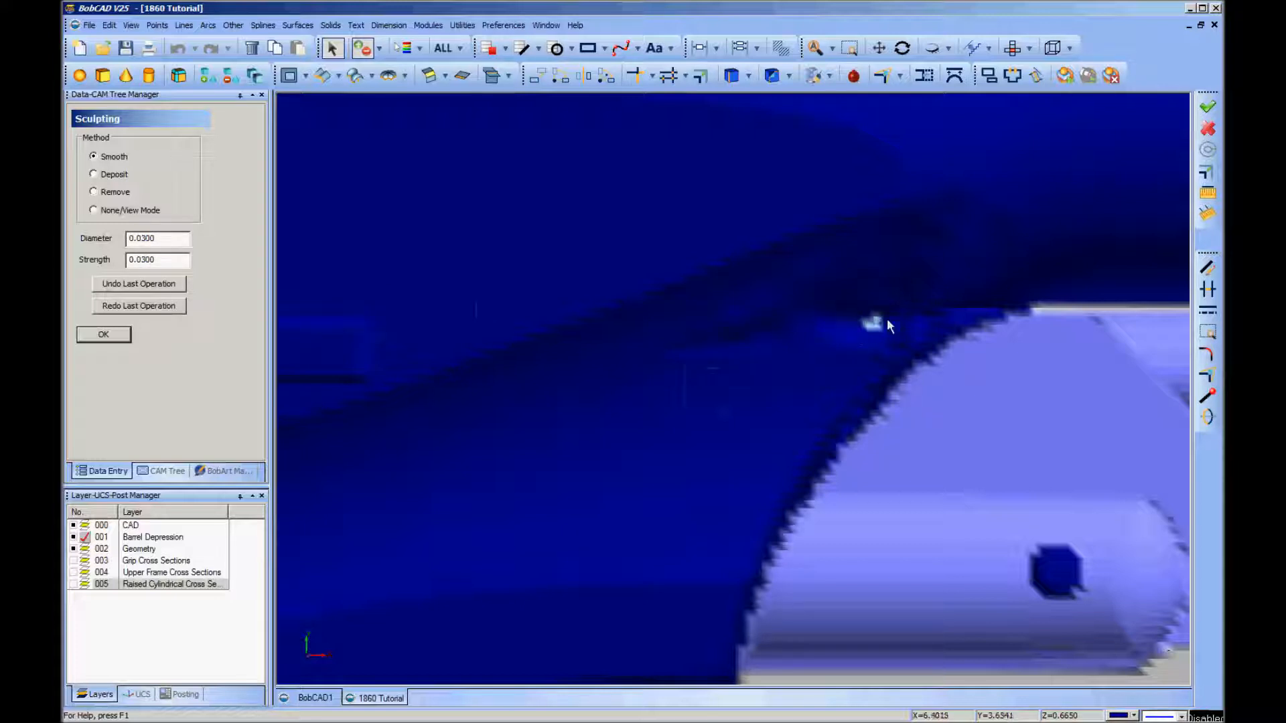
drag(868, 318, 811, 316)
click(95, 193)
click(94, 157)
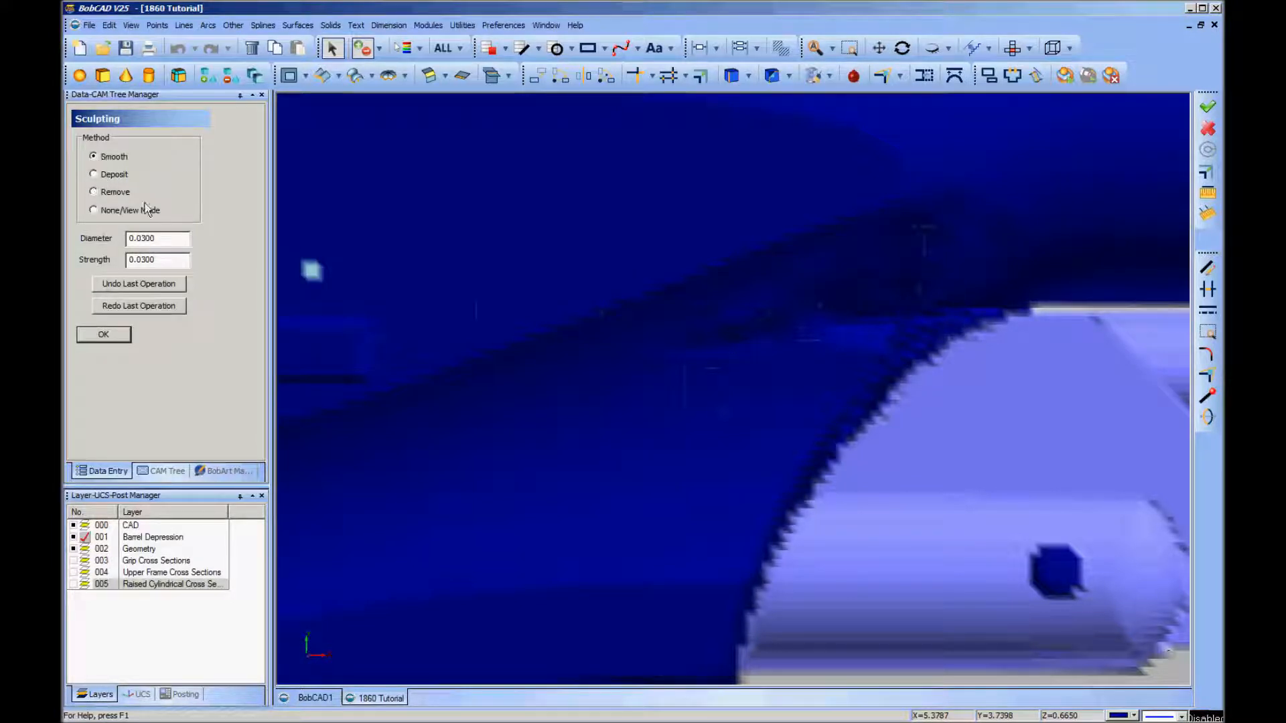
Set the Smooth brush to a diameter of 0.0600 and a strength of 0.0500 and blend the filled recess
click(143, 238)
key(Delete)
text(6)
click(145, 263)
key(Delete)
text(5)
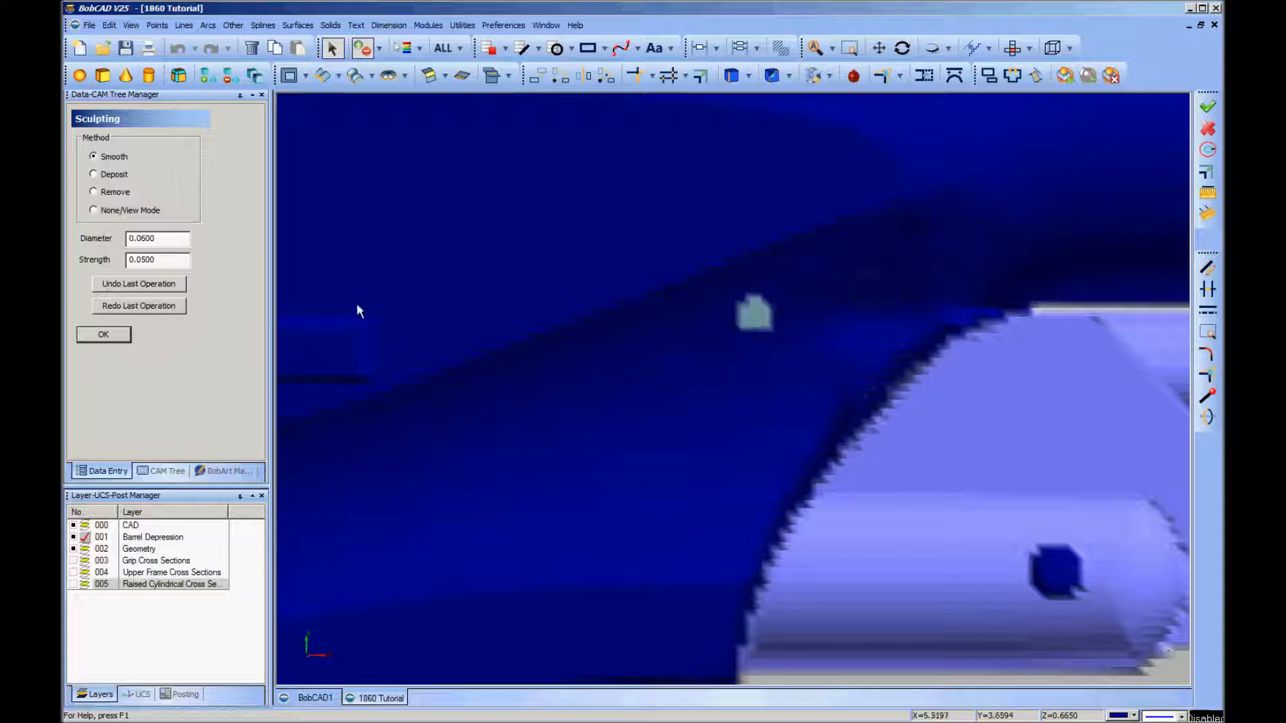
Switch to Deposit with a strength of 0.0200 and build up the low spot near the curved lug edge
click(144, 262)
key(BackSpace)
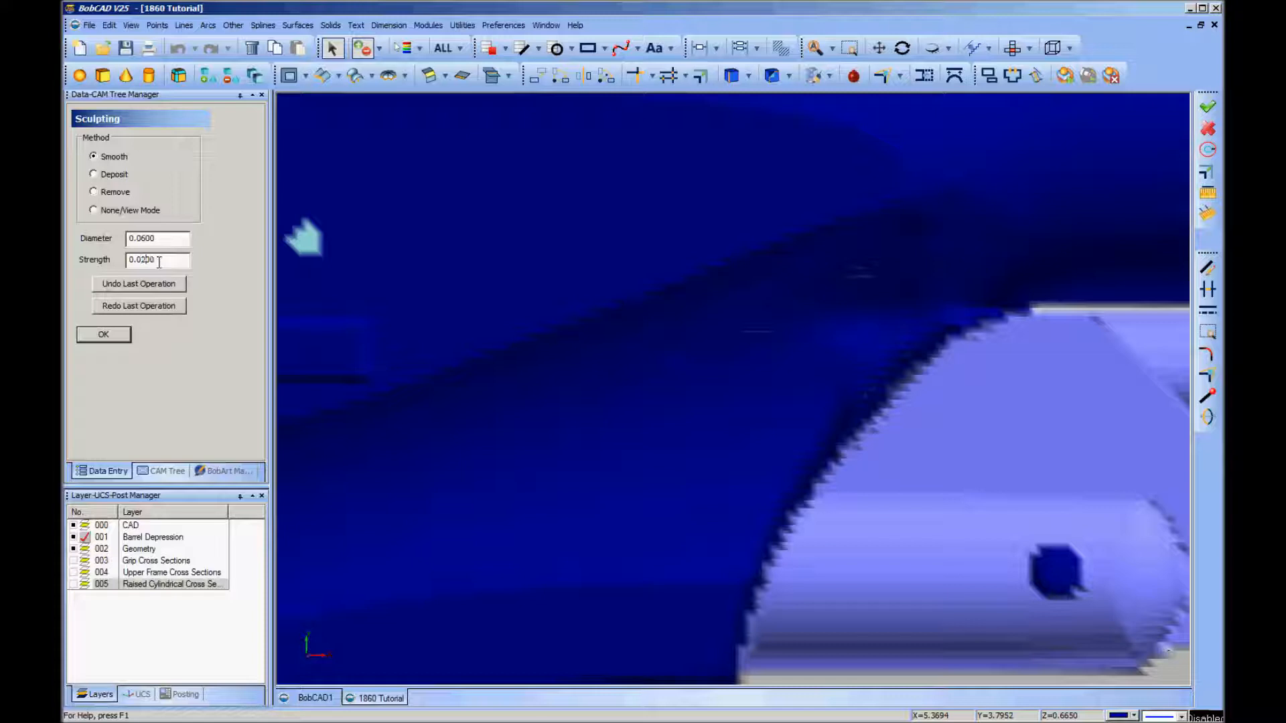
click(94, 174)
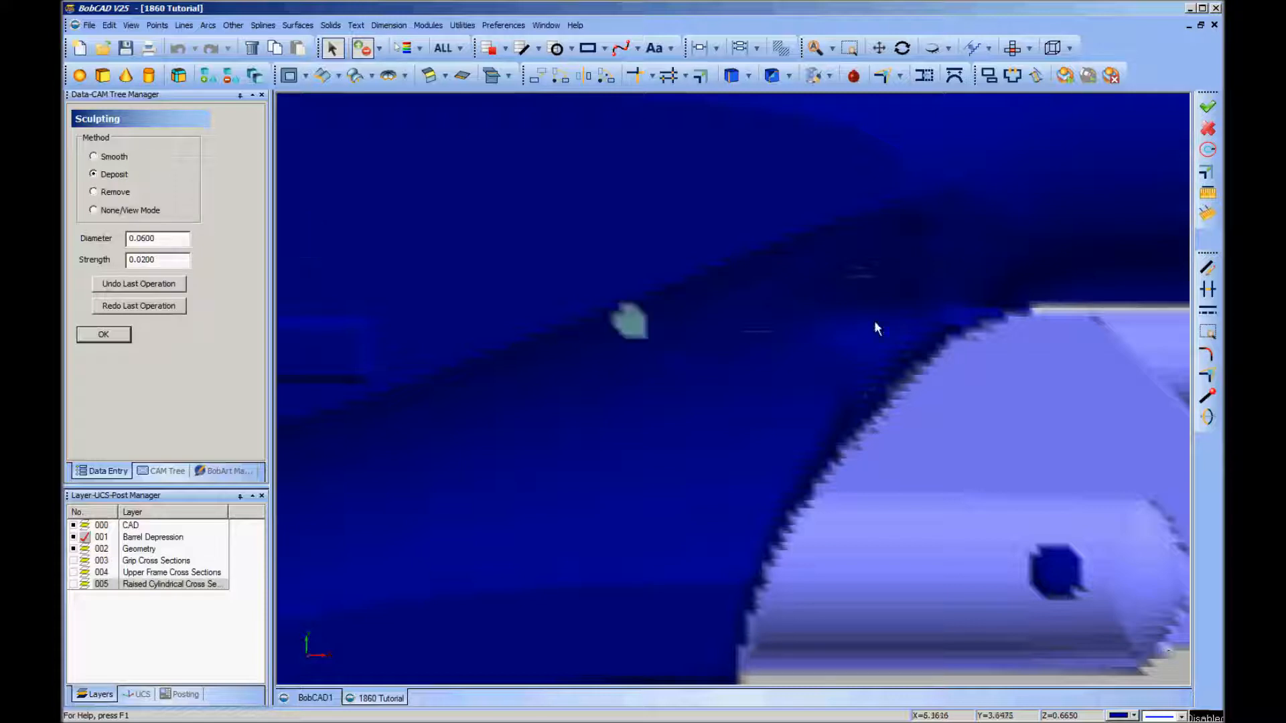
mouse_move(916, 320)
mouse_down()
mouse_move(838, 324)
mouse_move(860, 330)
mouse_up()
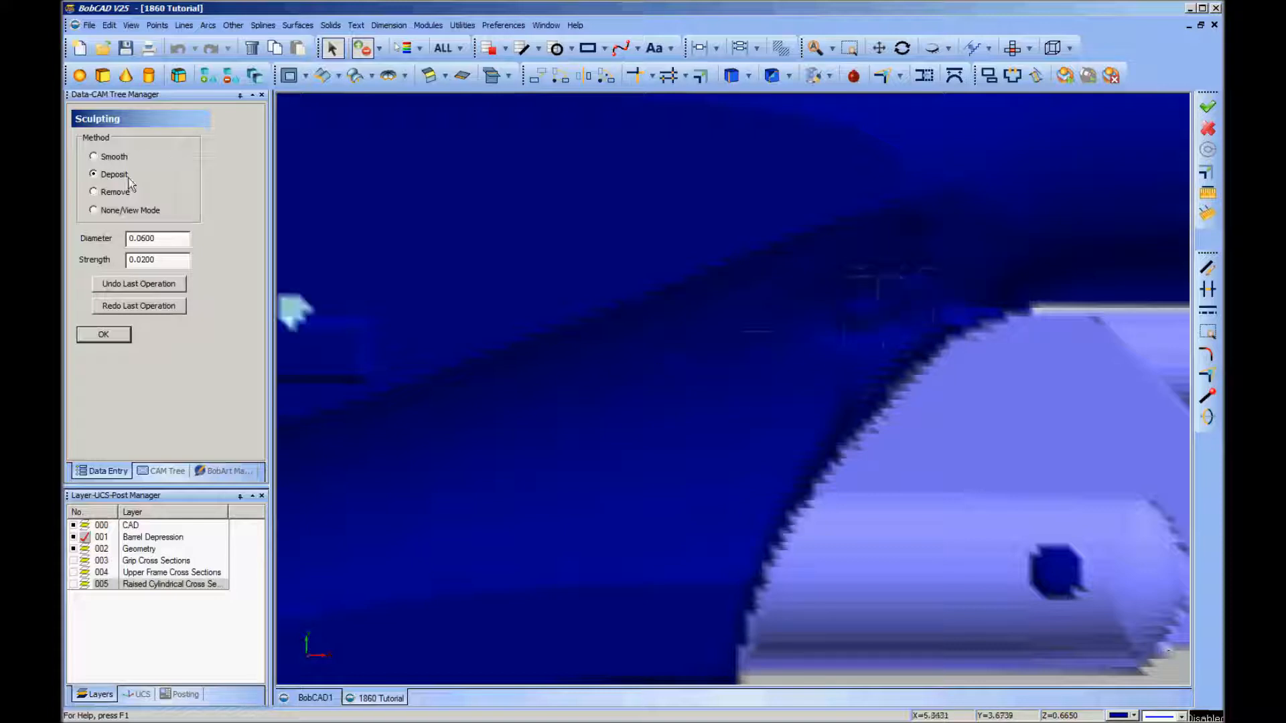
Switch back to Smooth with a strength of 0.0500 and blend the deposit into the underside of the barrel
click(98, 157)
click(146, 263)
key(BackSpace)
text(5)
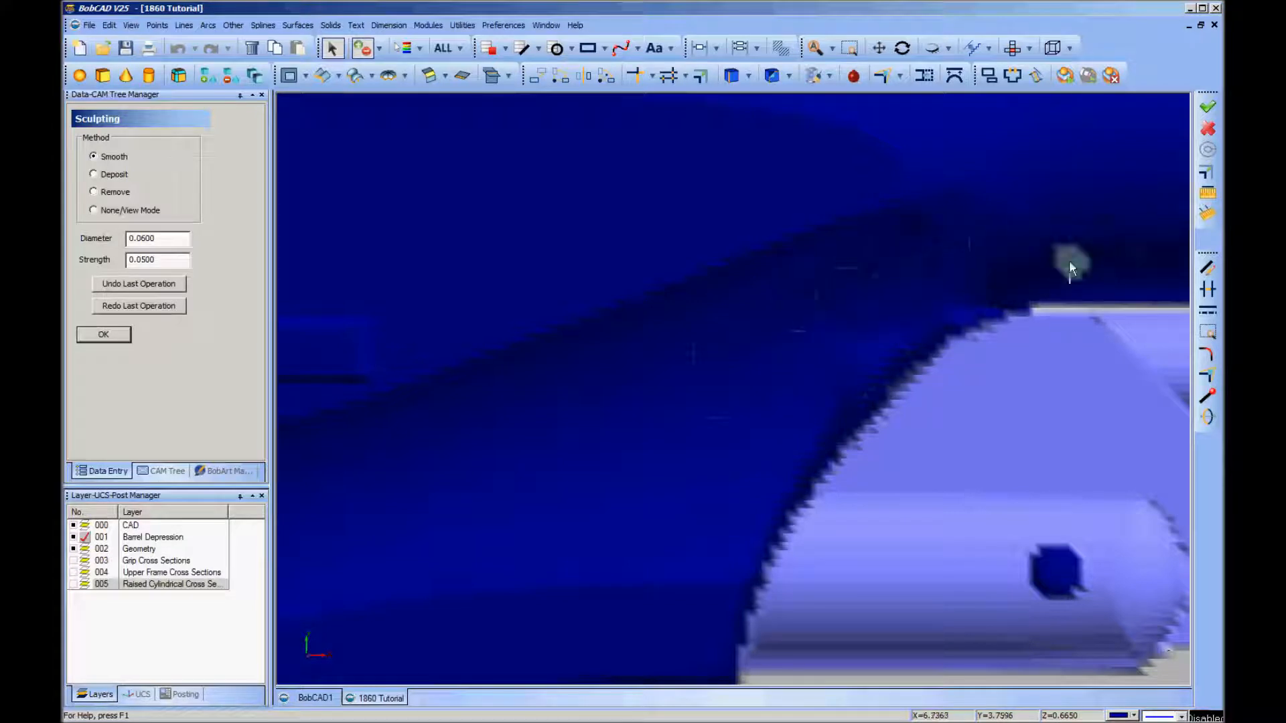
middle_drag(1074, 264, 814, 311)
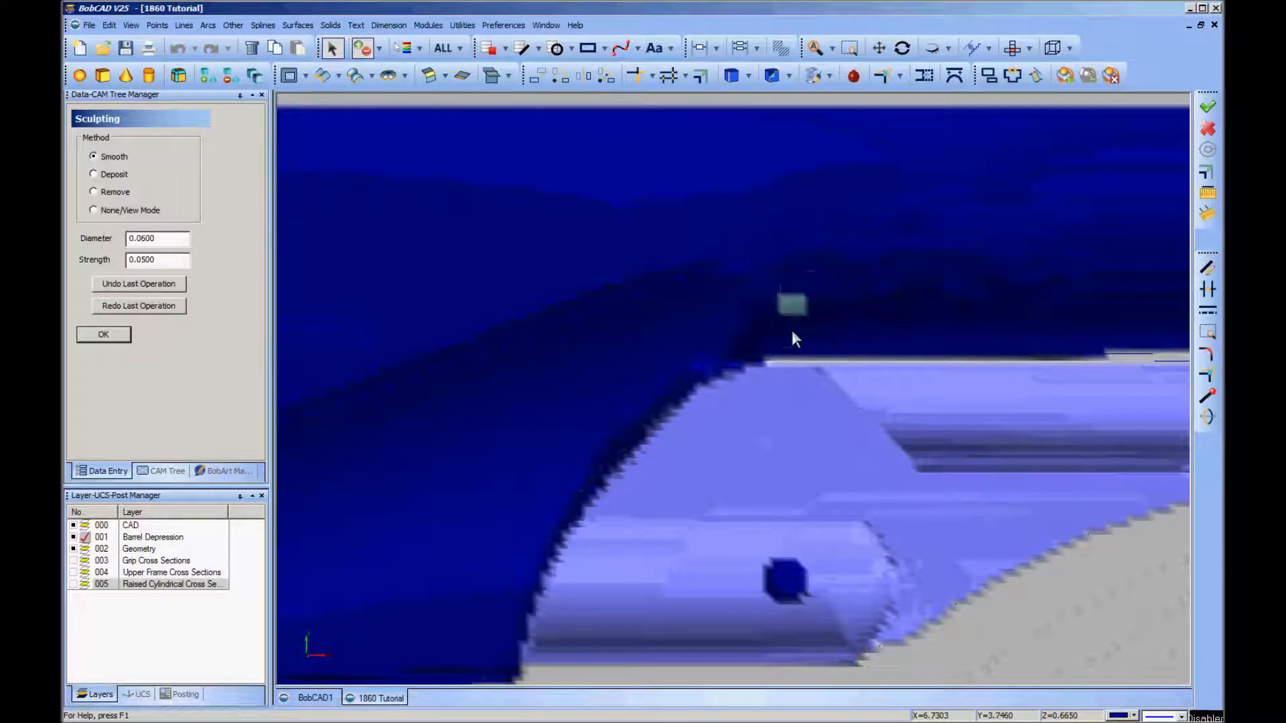
mouse_move(798, 389)
middle_down()
mouse_move(761, 373)
mouse_move(730, 405)
mouse_move(797, 433)
mouse_move(829, 424)
mouse_move(749, 447)
mouse_move(791, 448)
mouse_move(801, 429)
middle_up()
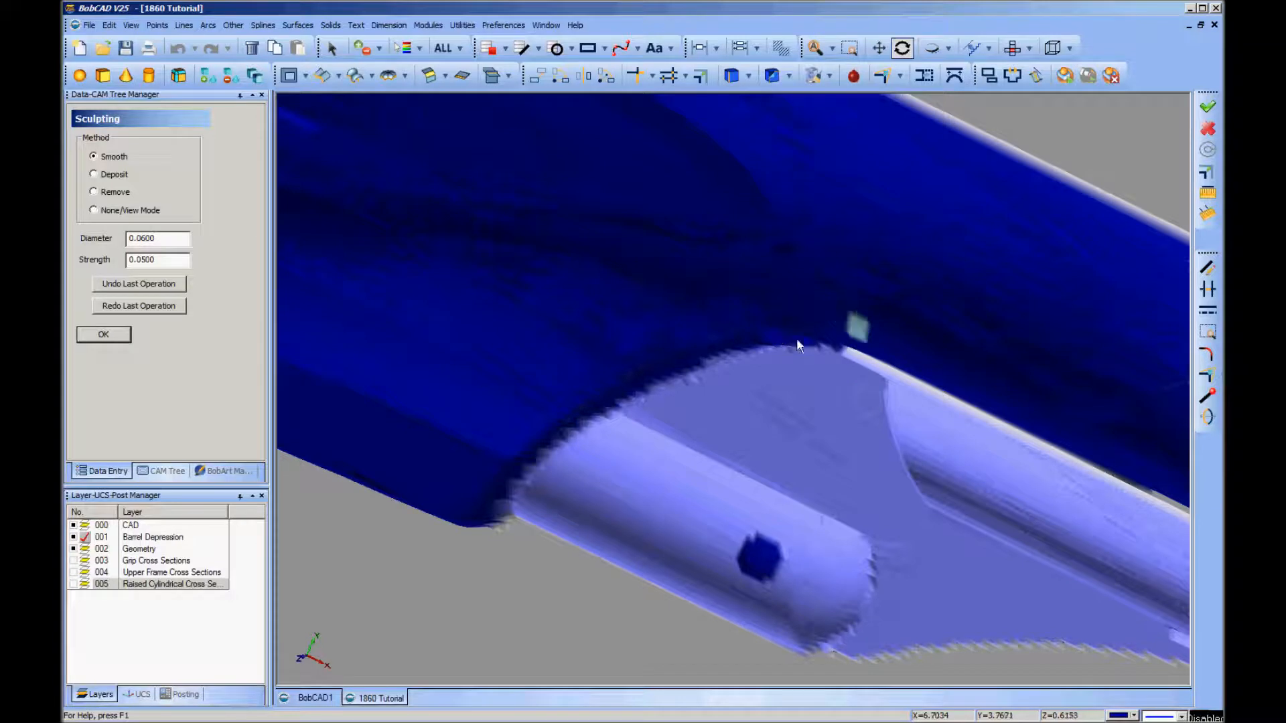
Finish smoothing the barrel depression beside the curved lug edge, check the blend from several angles, and accept the sculpting
drag(683, 334, 708, 343)
right_click(742, 404)
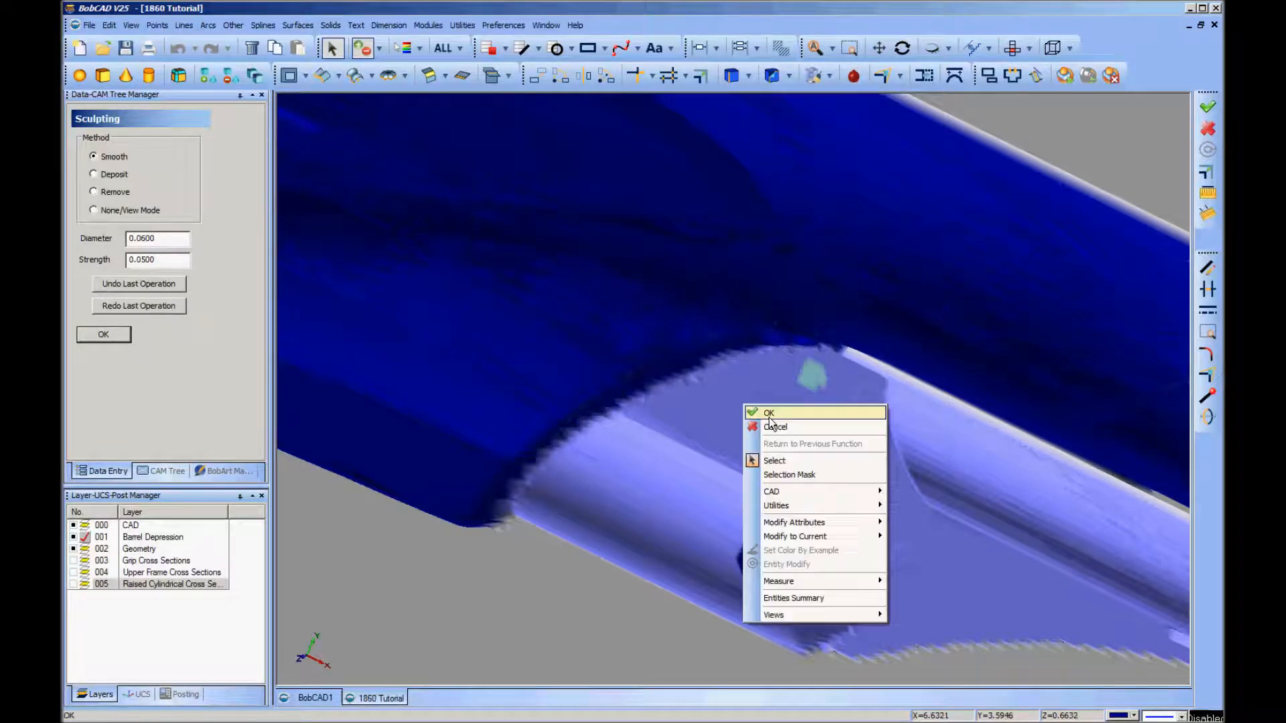
mouse_move(794, 614)
click(912, 414)
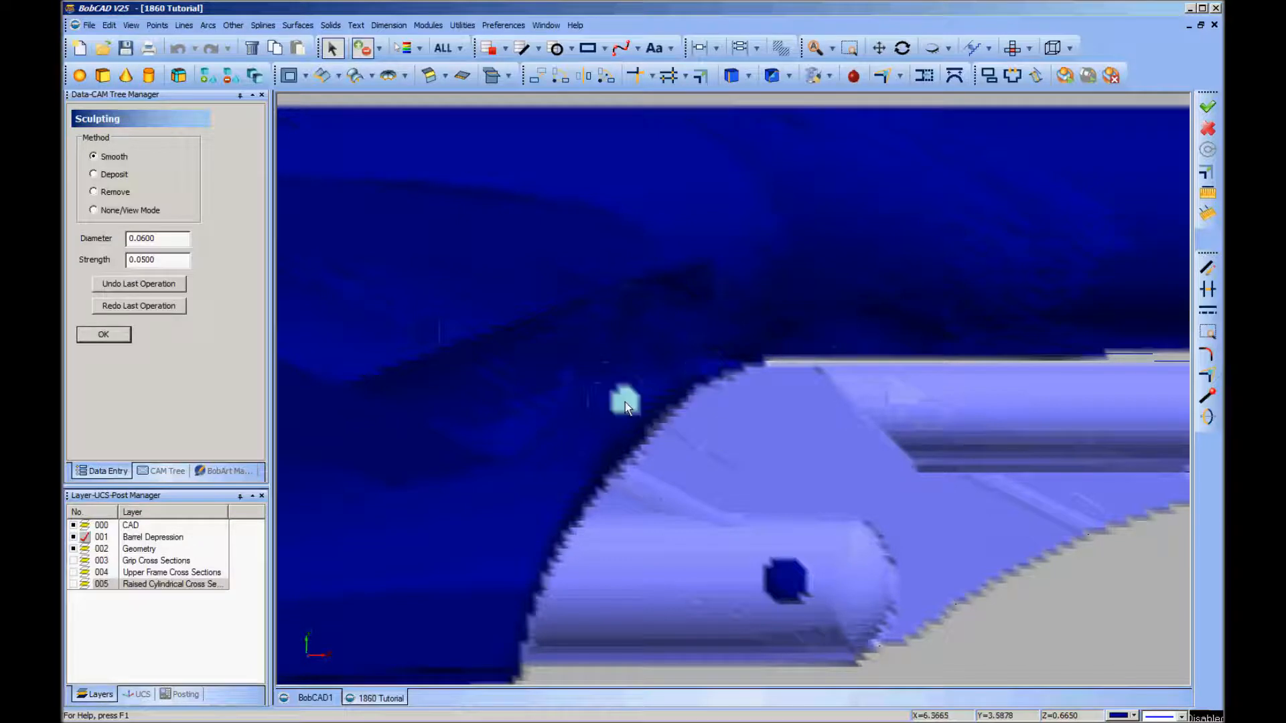
middle_drag(625, 396, 554, 367)
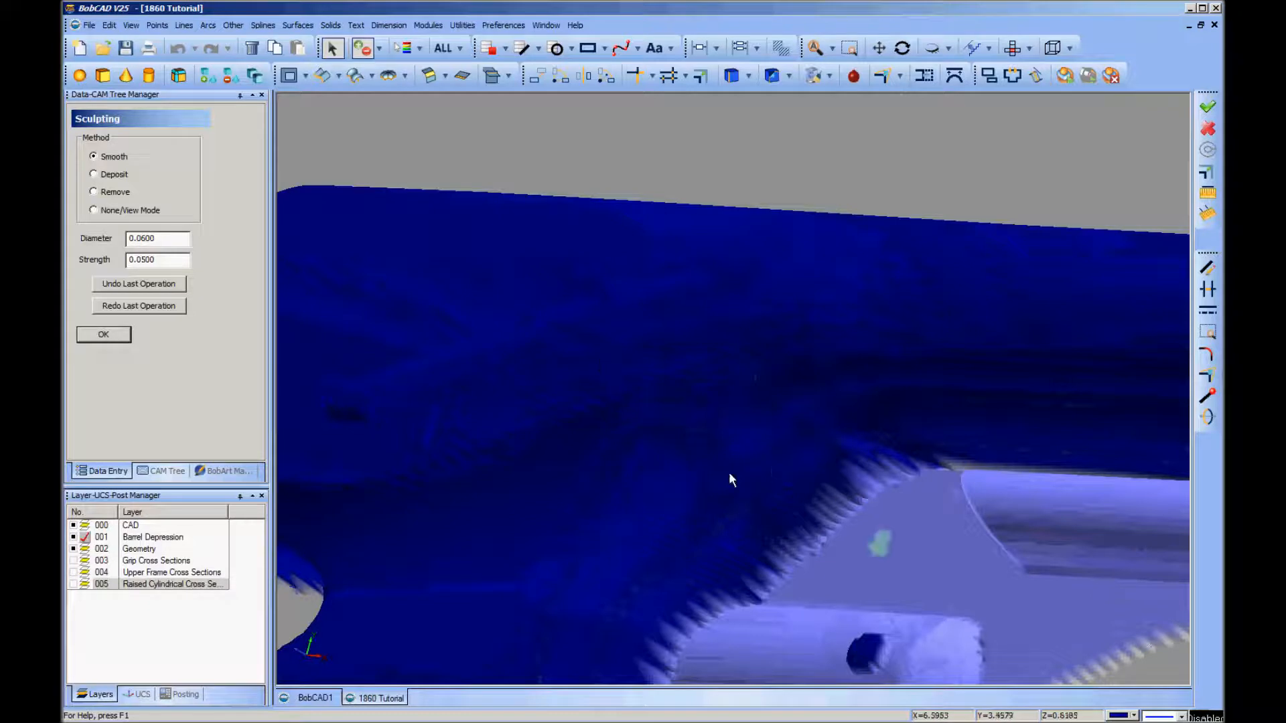
mouse_move(729, 472)
mouse_down()
mouse_move(814, 501)
mouse_move(724, 472)
mouse_move(604, 376)
mouse_move(487, 379)
mouse_up()
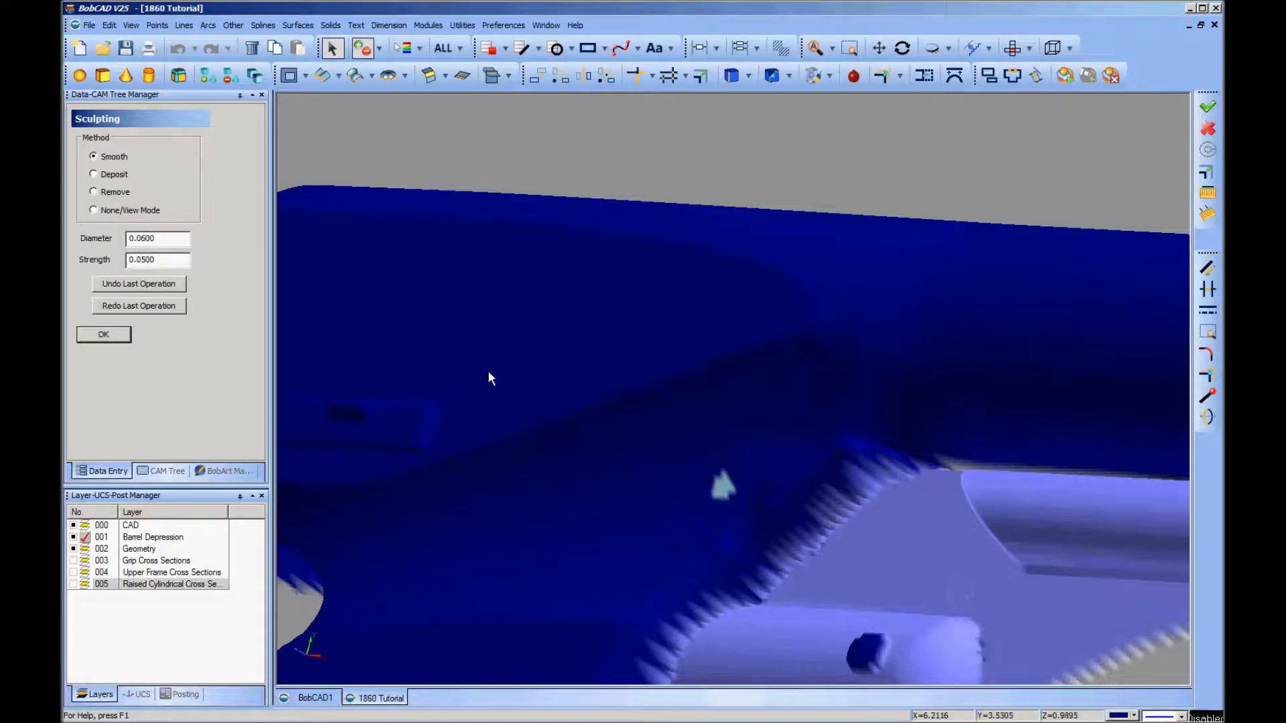
right_click(562, 309)
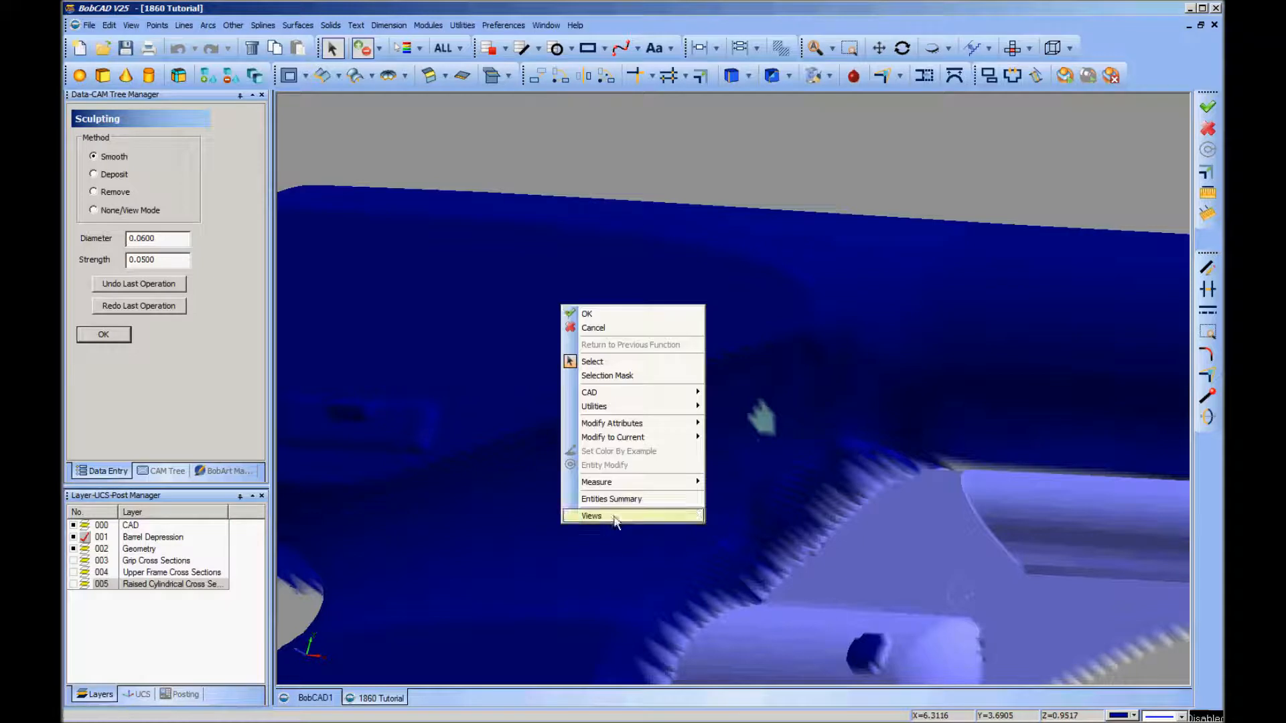
mouse_move(677, 516)
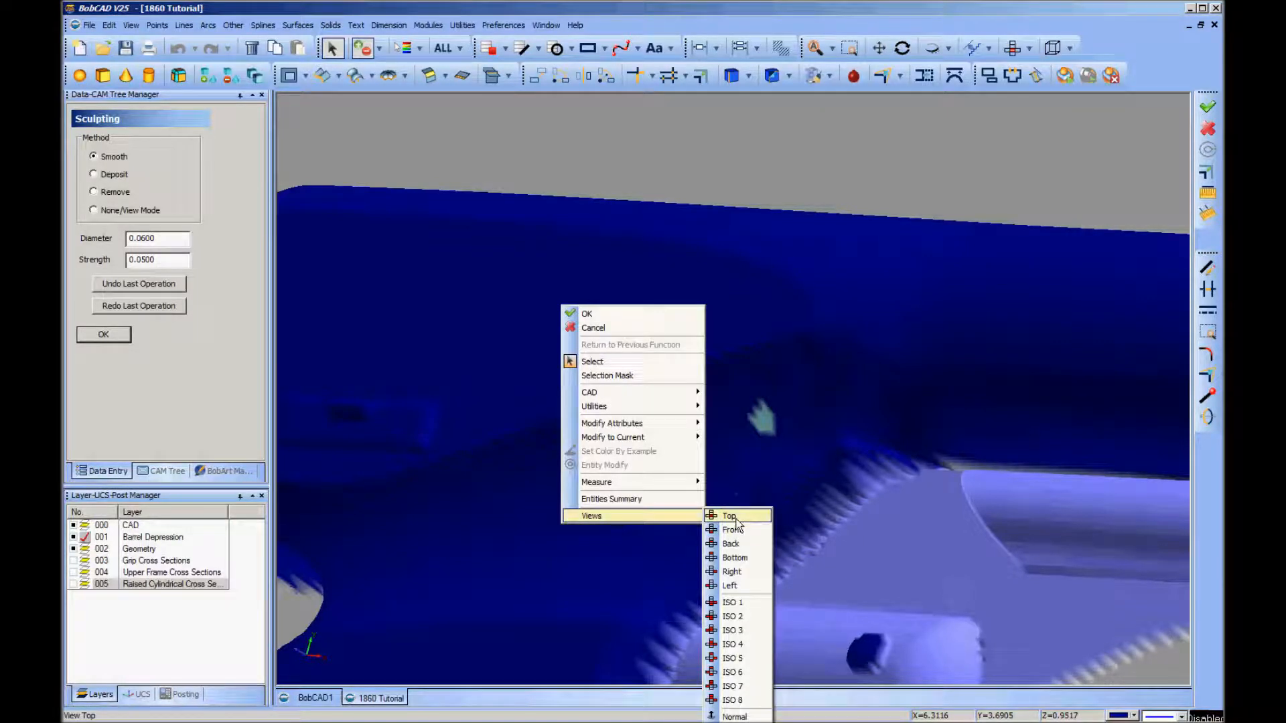
click(735, 518)
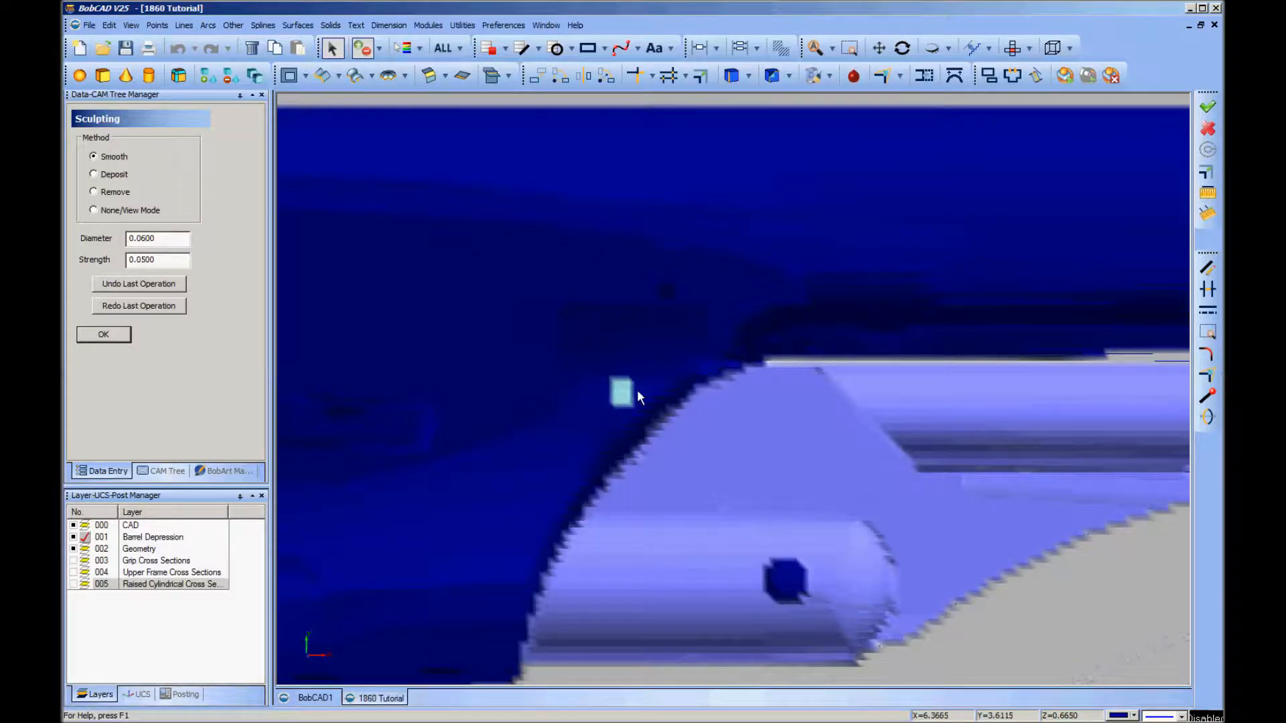
middle_drag(637, 390, 762, 379)
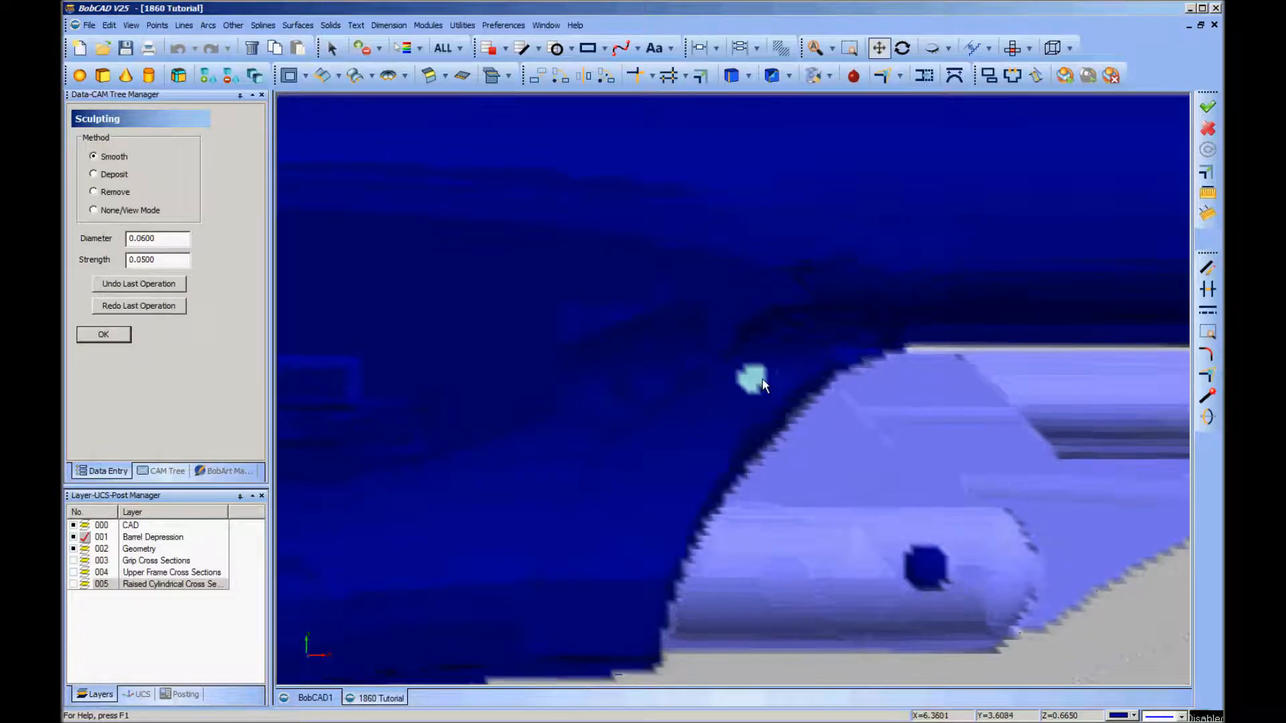
click(104, 335)
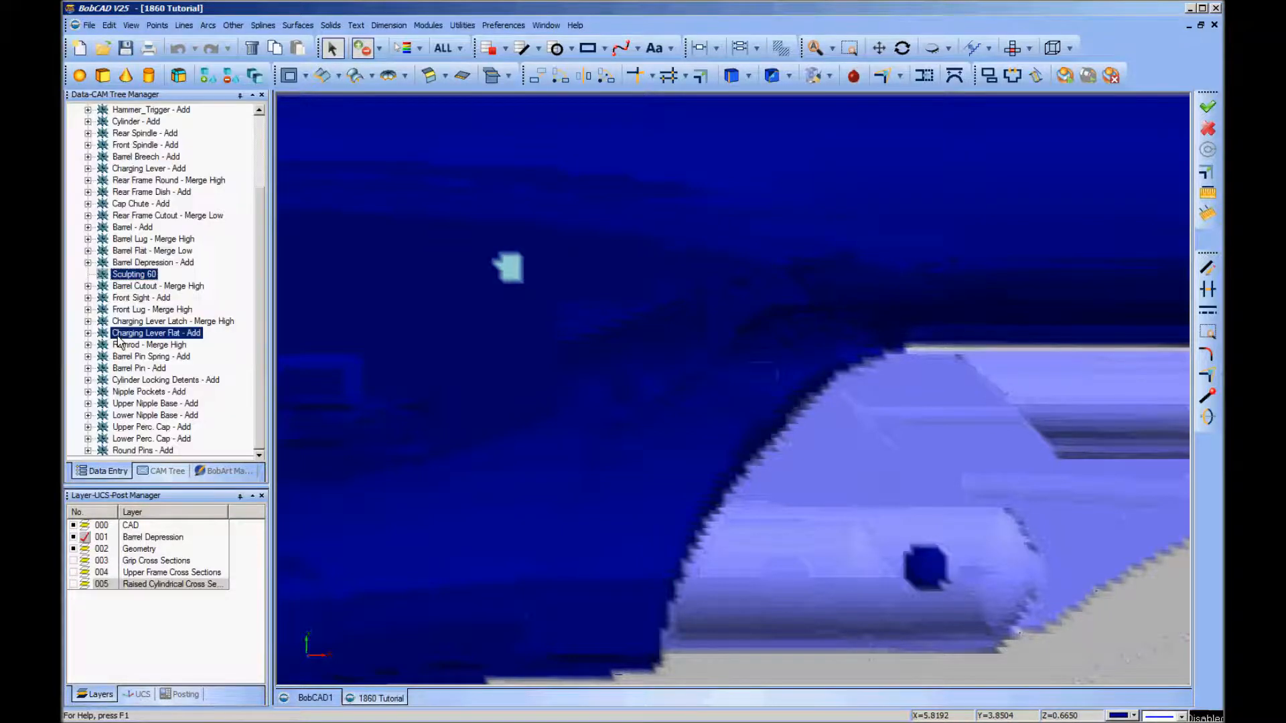
Blank the Emboss Model to compare the barrel depression with the reference photo, and unblank it again
scroll(259, 294, up, 3)
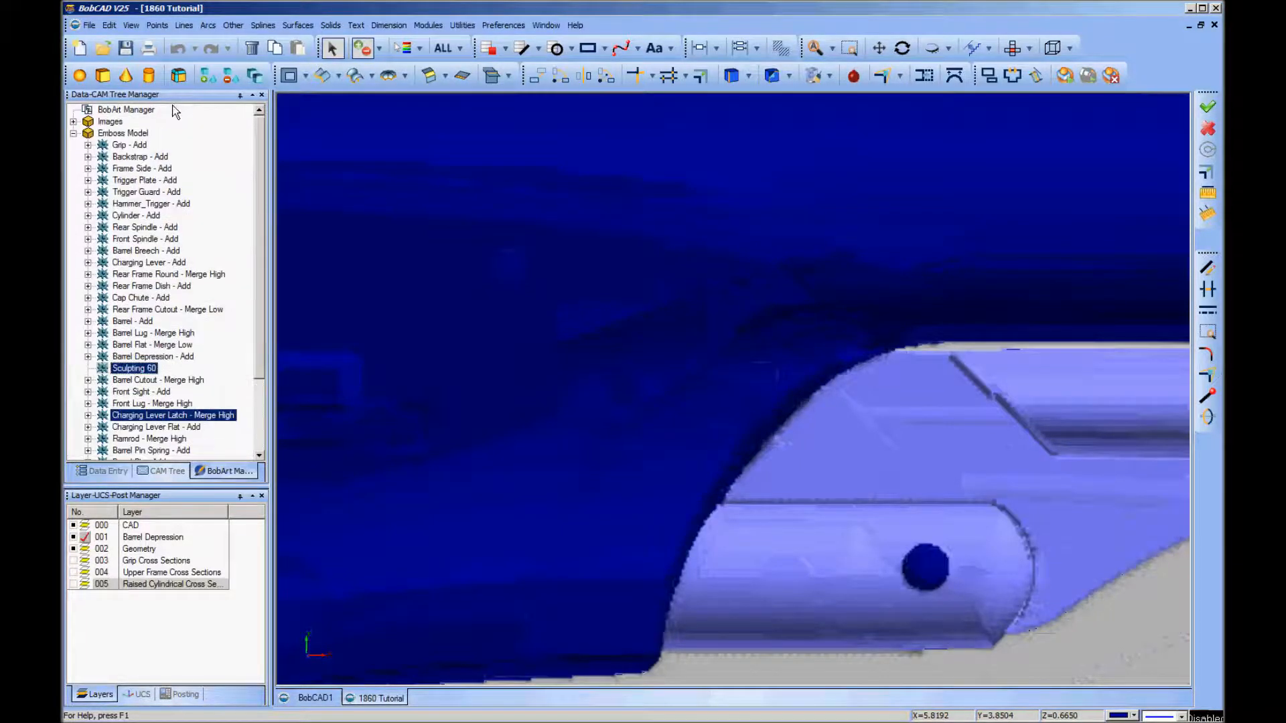
right_click(134, 133)
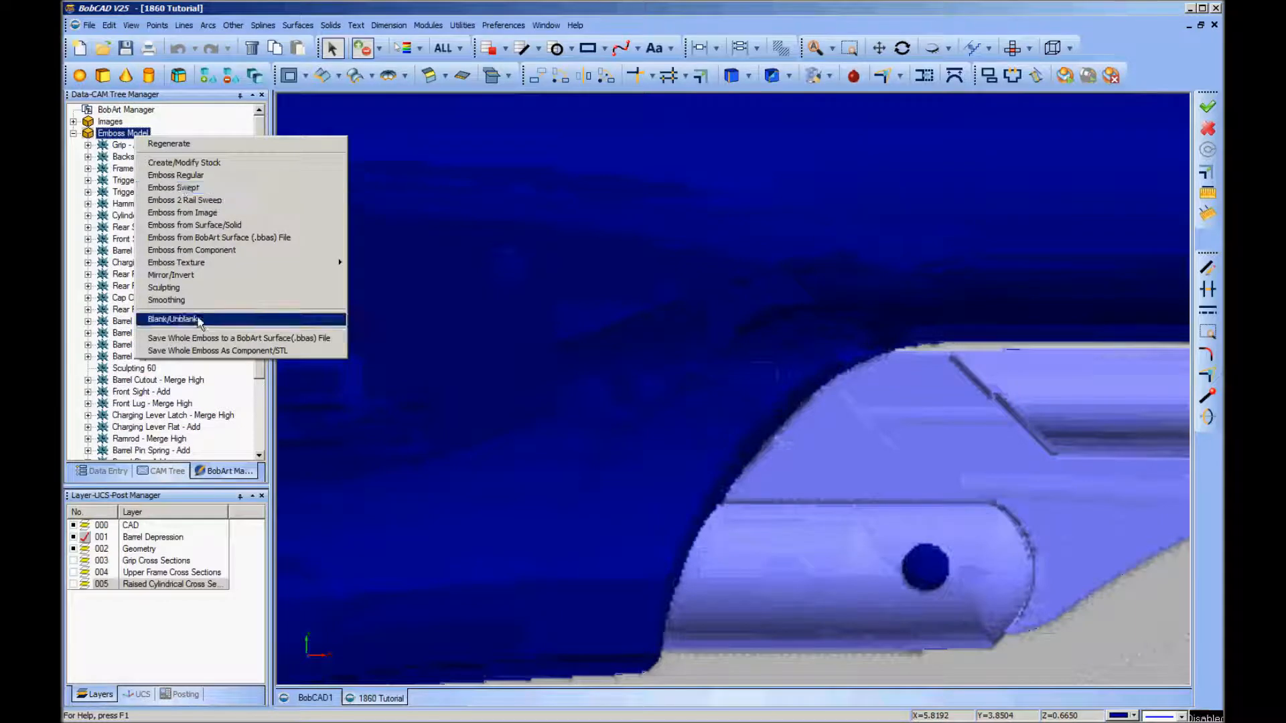
click(198, 319)
right_click(145, 133)
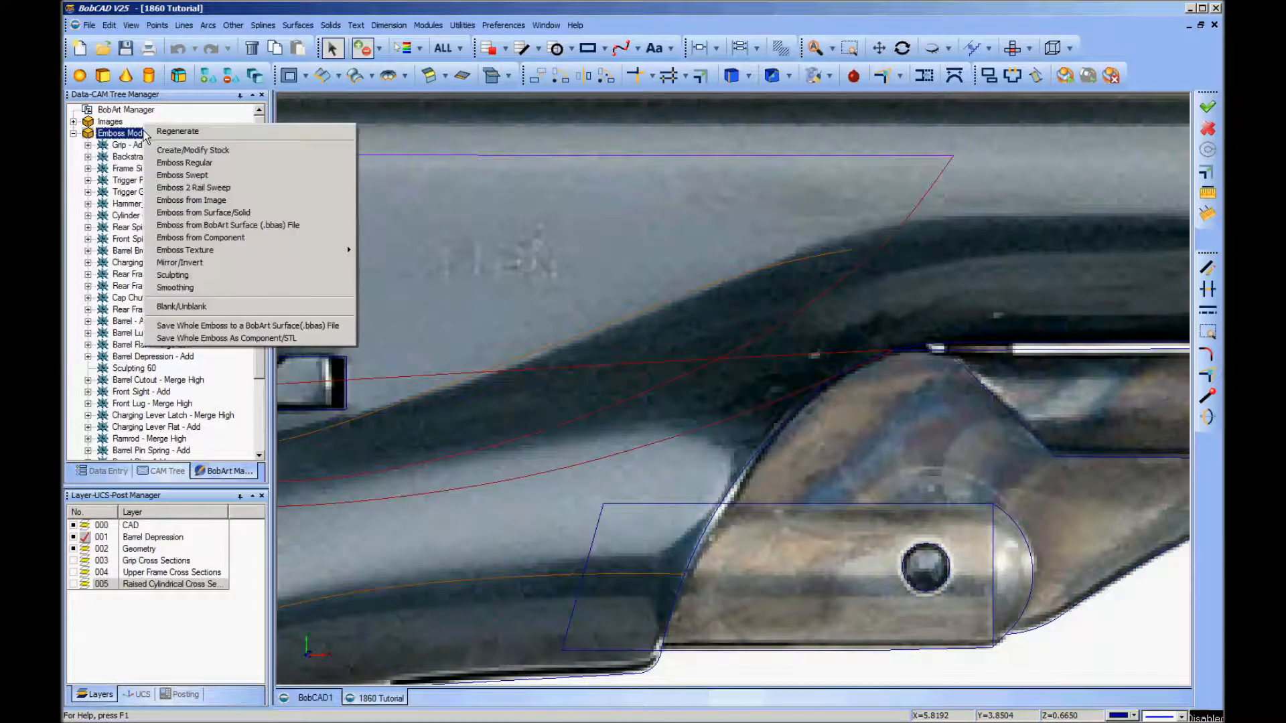
right_click(131, 134)
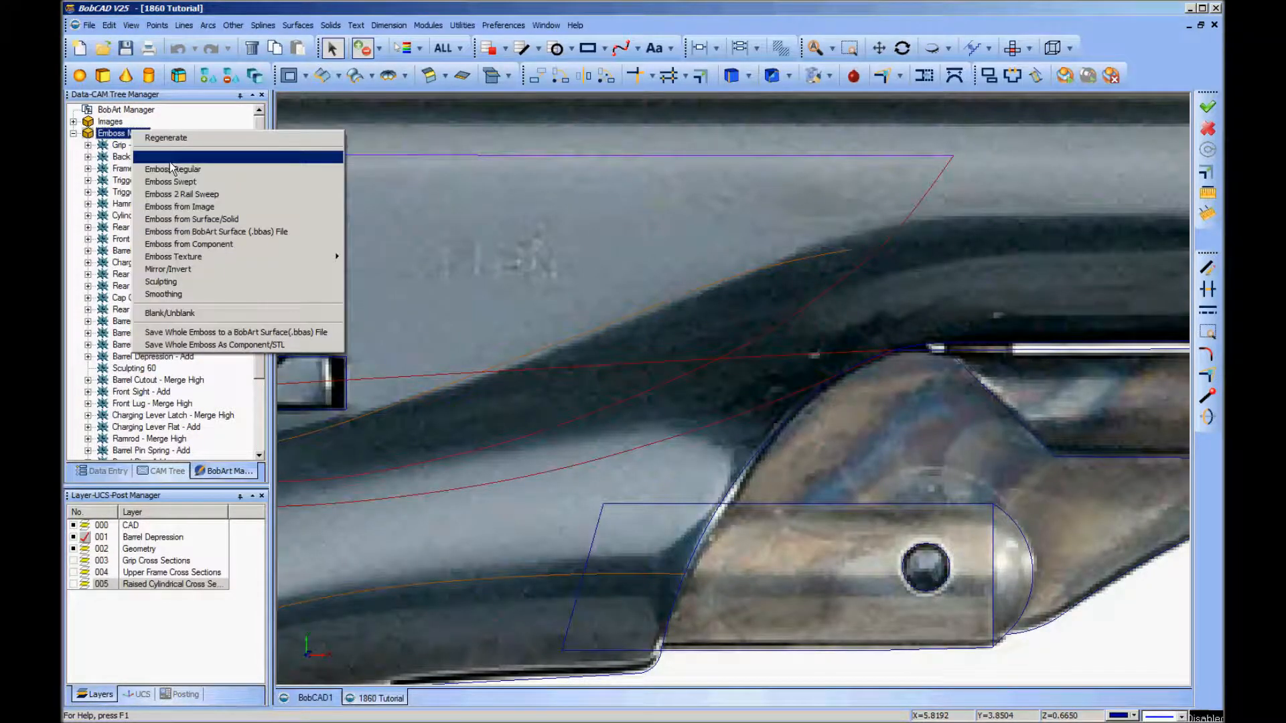
click(196, 319)
click(189, 380)
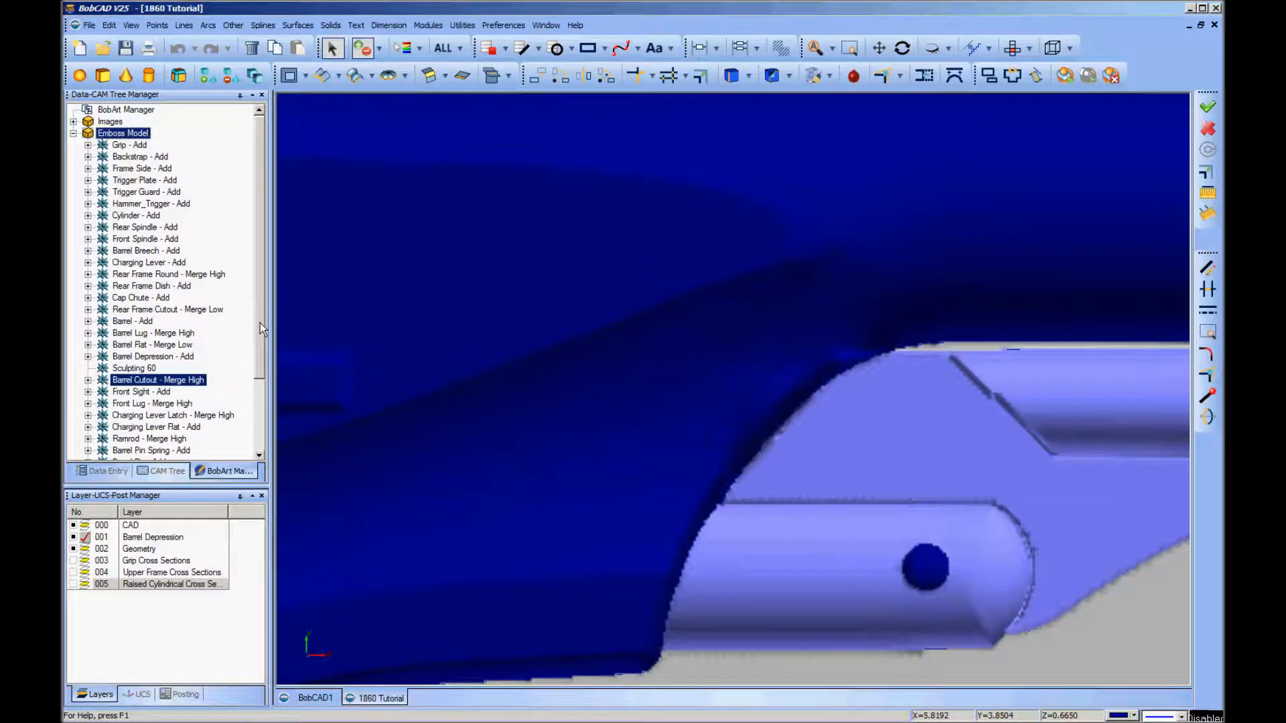
Reopen the Sculpting 60 feature for editing
drag(260, 323, 260, 425)
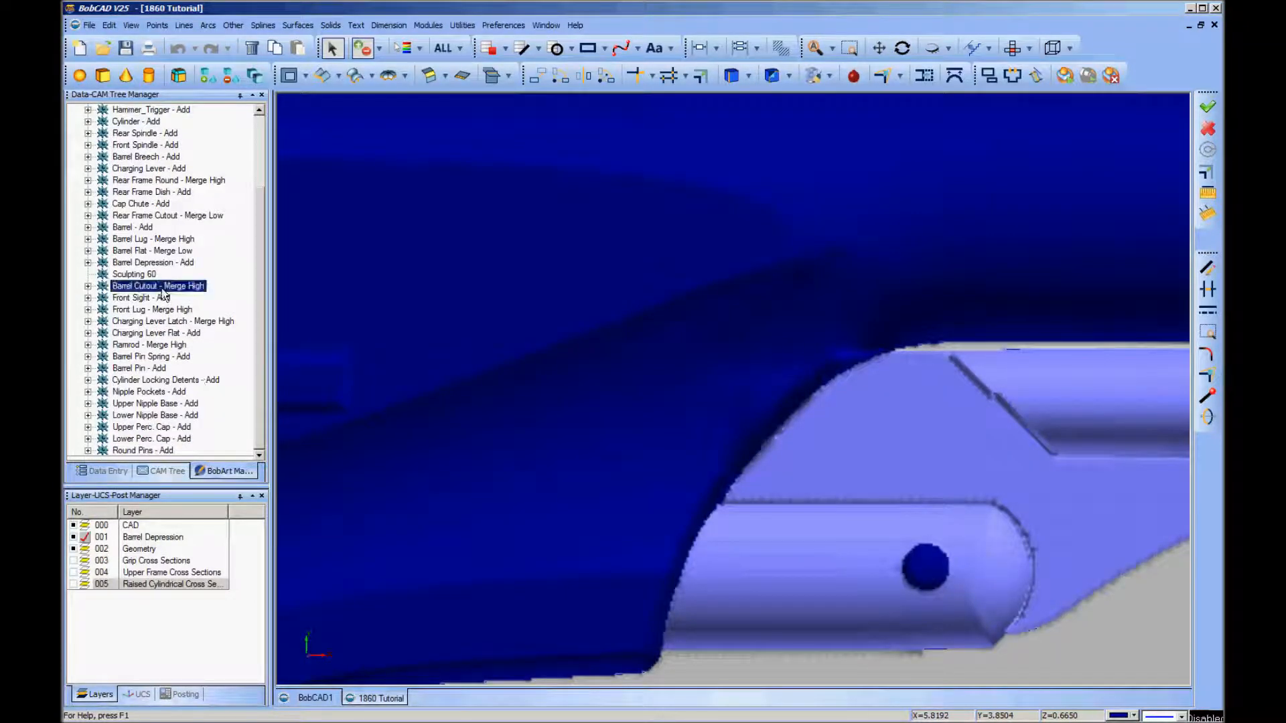
right_click(146, 275)
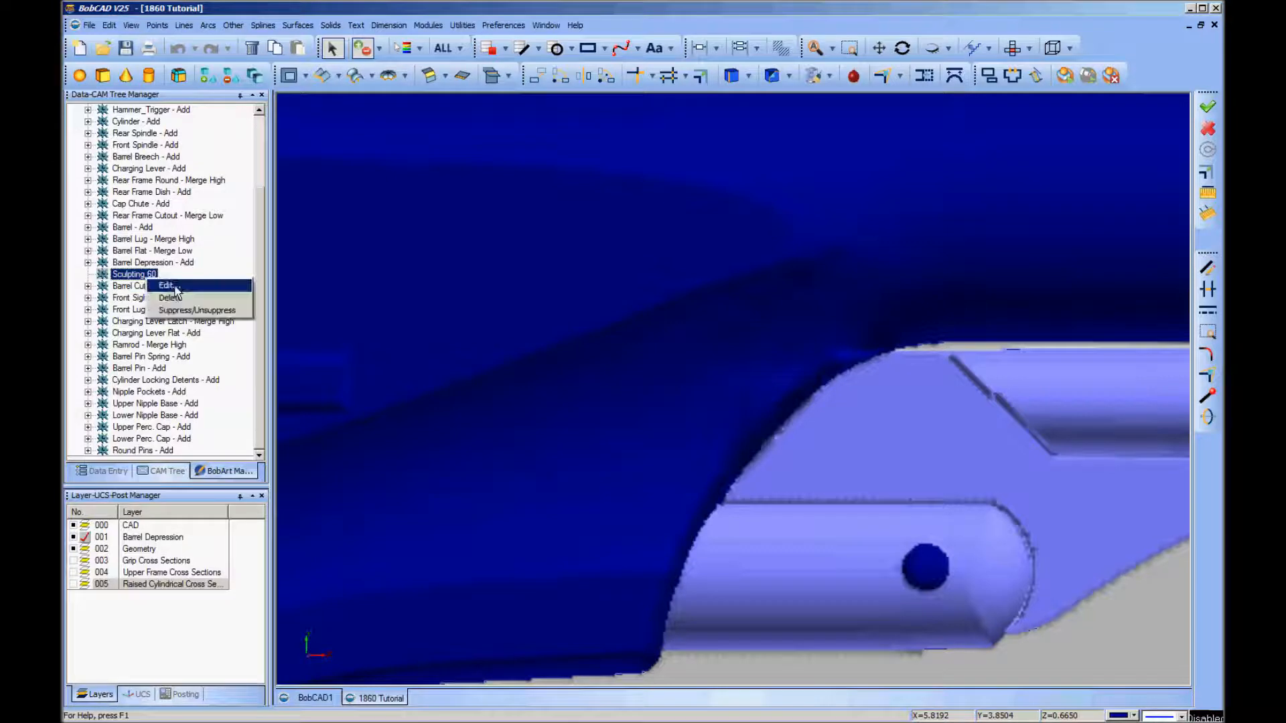
click(175, 288)
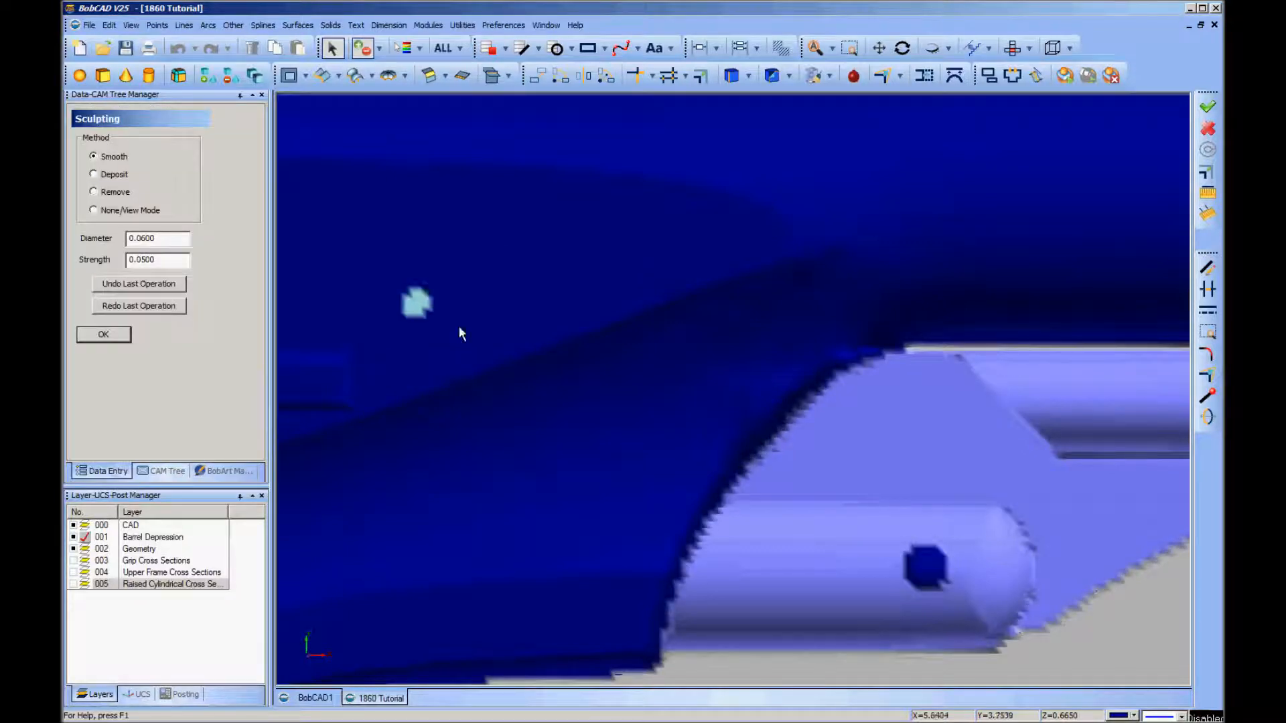
Set the brush diameter and strength to 0.0300 and remove material from the depression beside the curved lug edge
double_click(146, 240)
text(0.03)
click(142, 258)
key(Delete)
text(3)
click(93, 192)
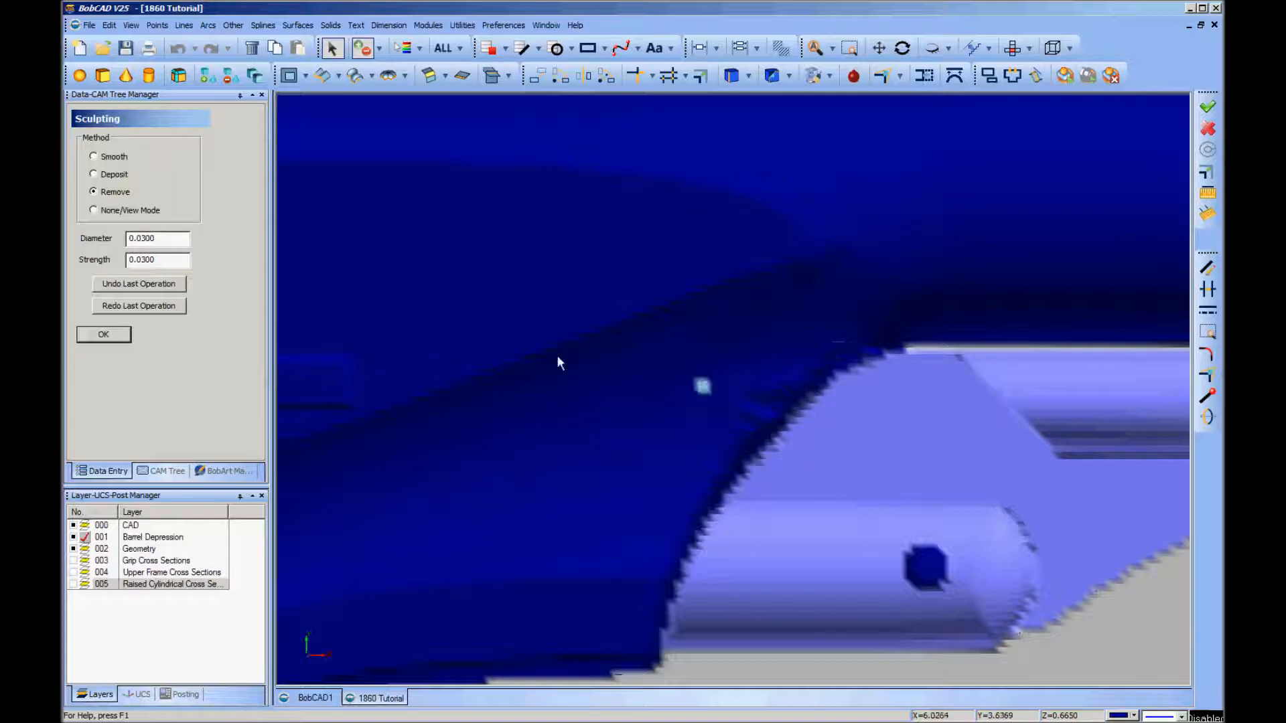
Set the Smooth brush to a diameter of 0.0600 and a strength of 0.0500 and blend the carved area beside the lug
click(144, 239)
key(BackSpace)
text(6)
click(145, 260)
key(BackSpace)
text(5)
click(93, 156)
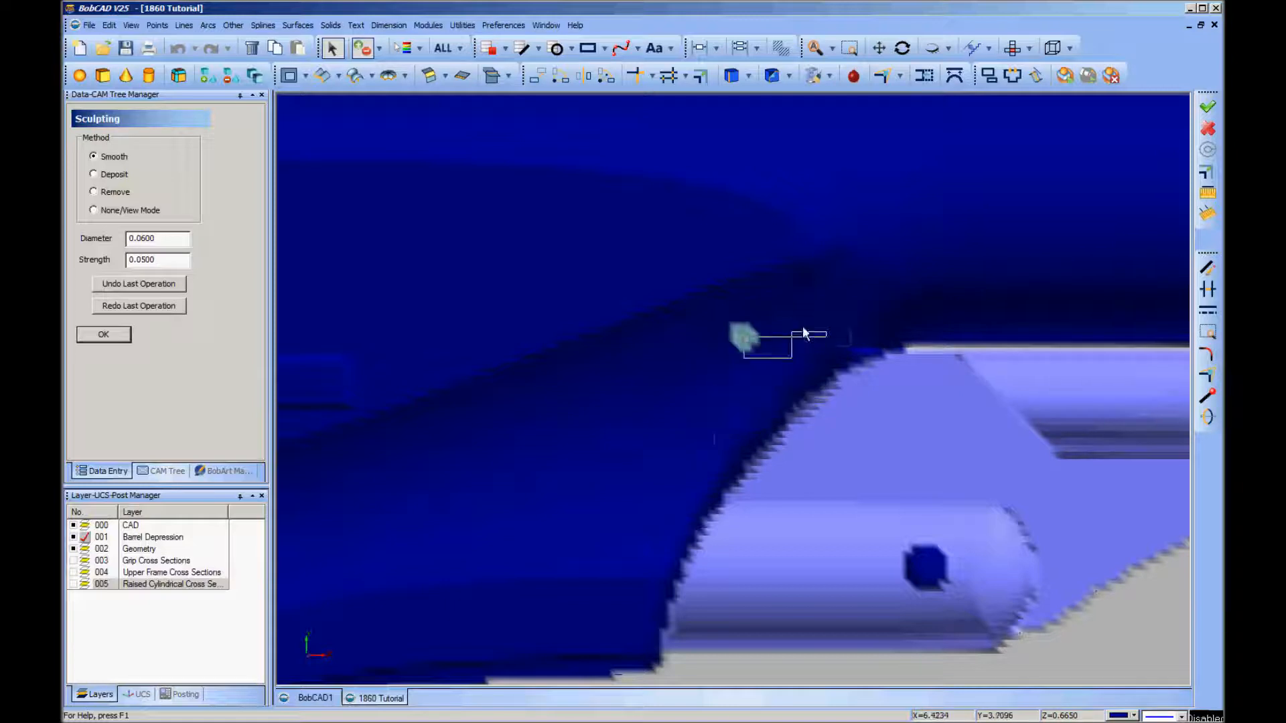
Examine the rear end of the barrel depression, between the cylinder gap and the rounded cutout, from above and from below
scroll(726, 371, down, 2)
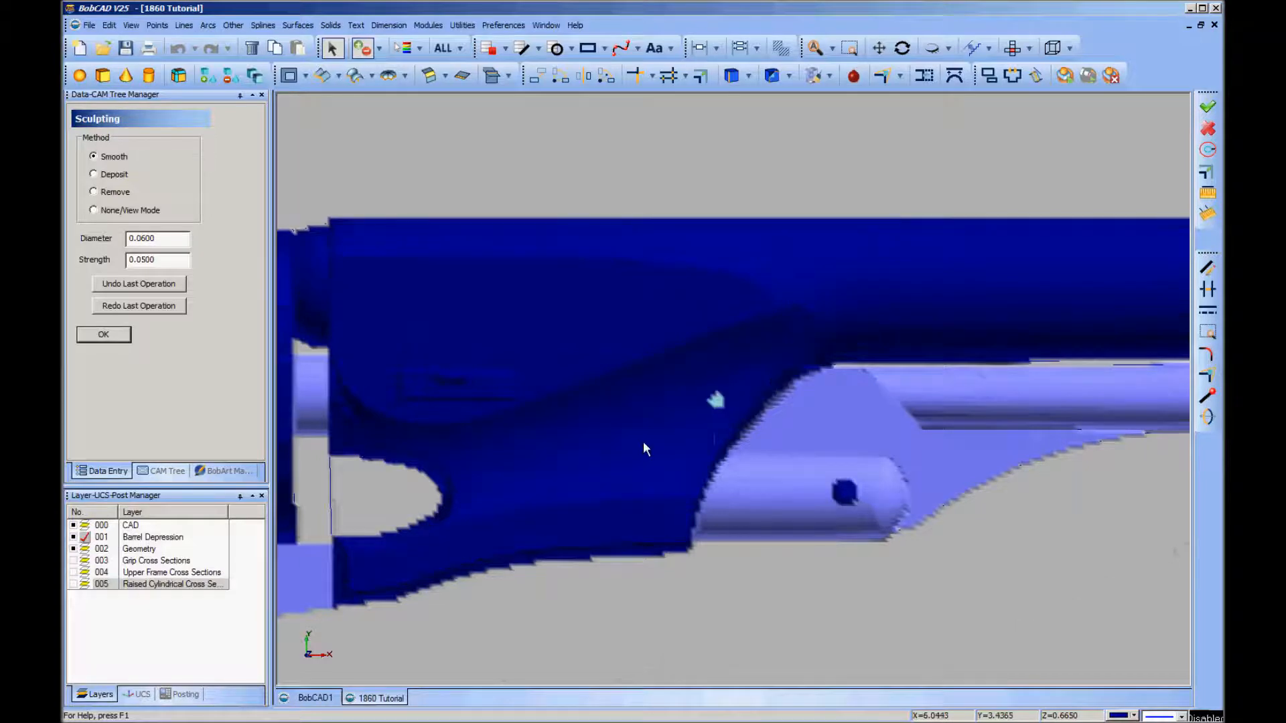
middle_drag(548, 462, 811, 442)
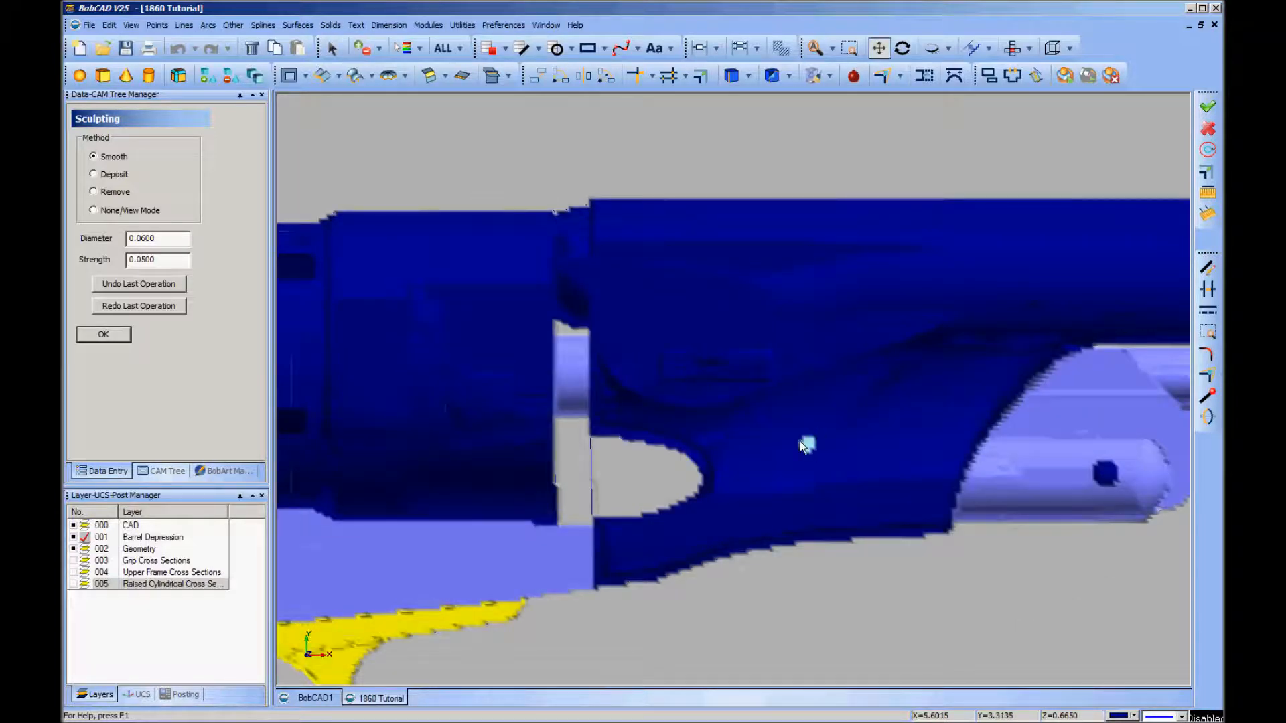
scroll(799, 440, up, 2)
scroll(799, 441, up, 1)
middle_drag(566, 431, 782, 440)
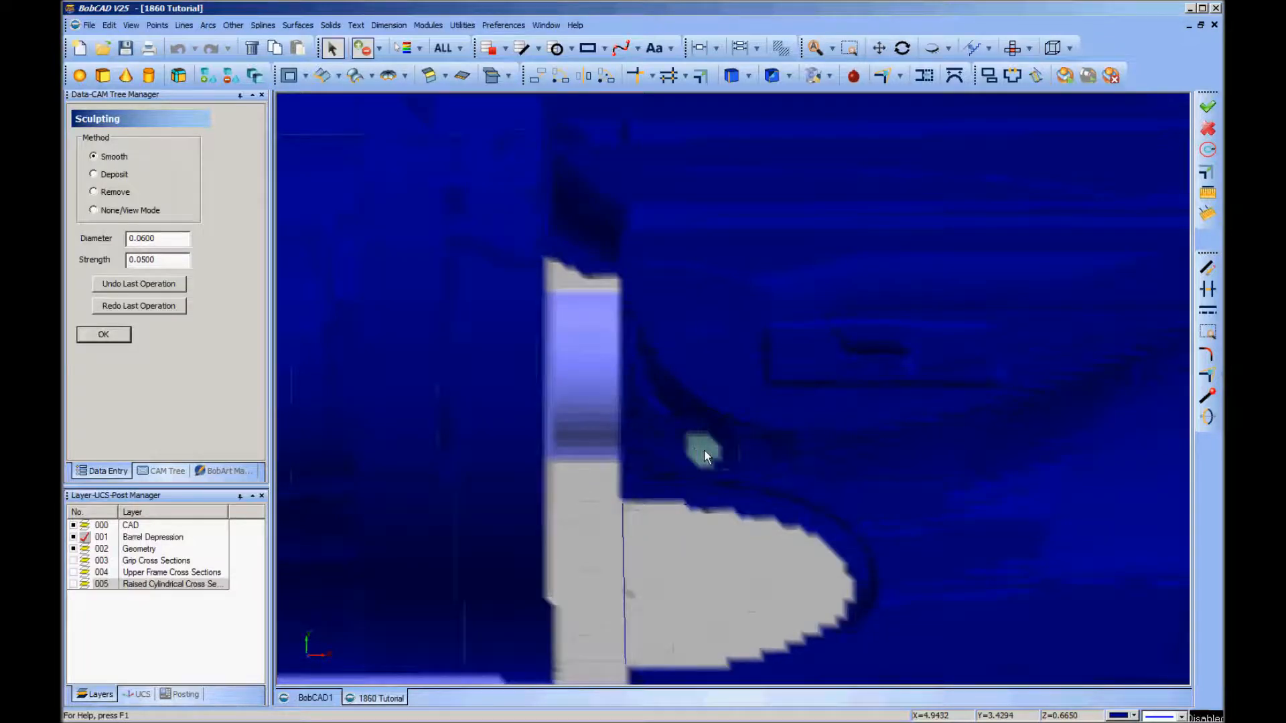
middle_drag(749, 449, 715, 487)
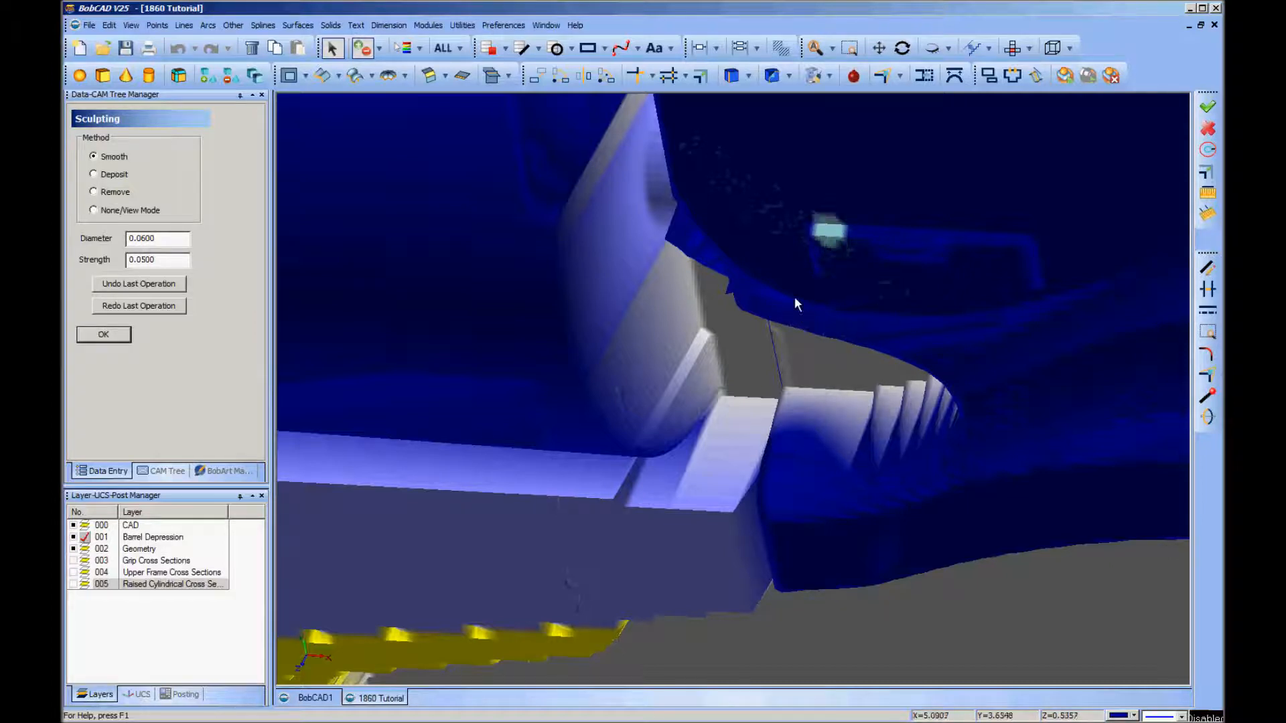
right_click(787, 345)
mouse_move(867, 564)
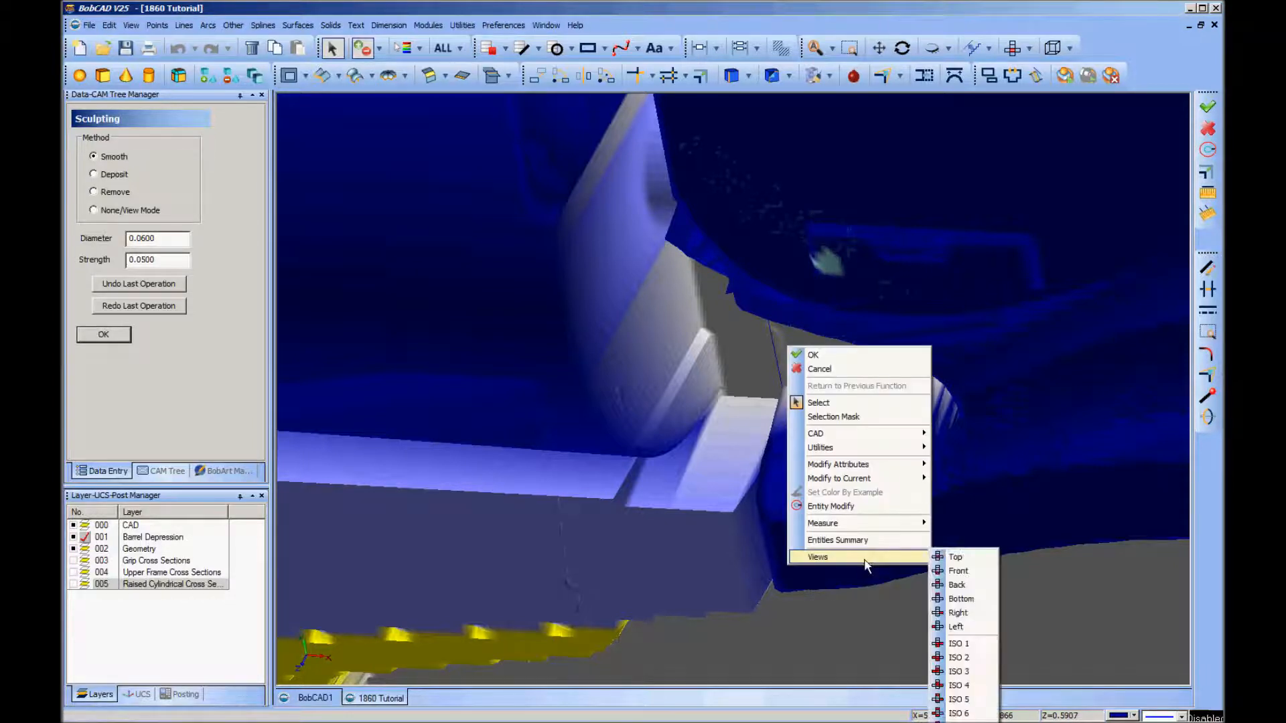
click(955, 557)
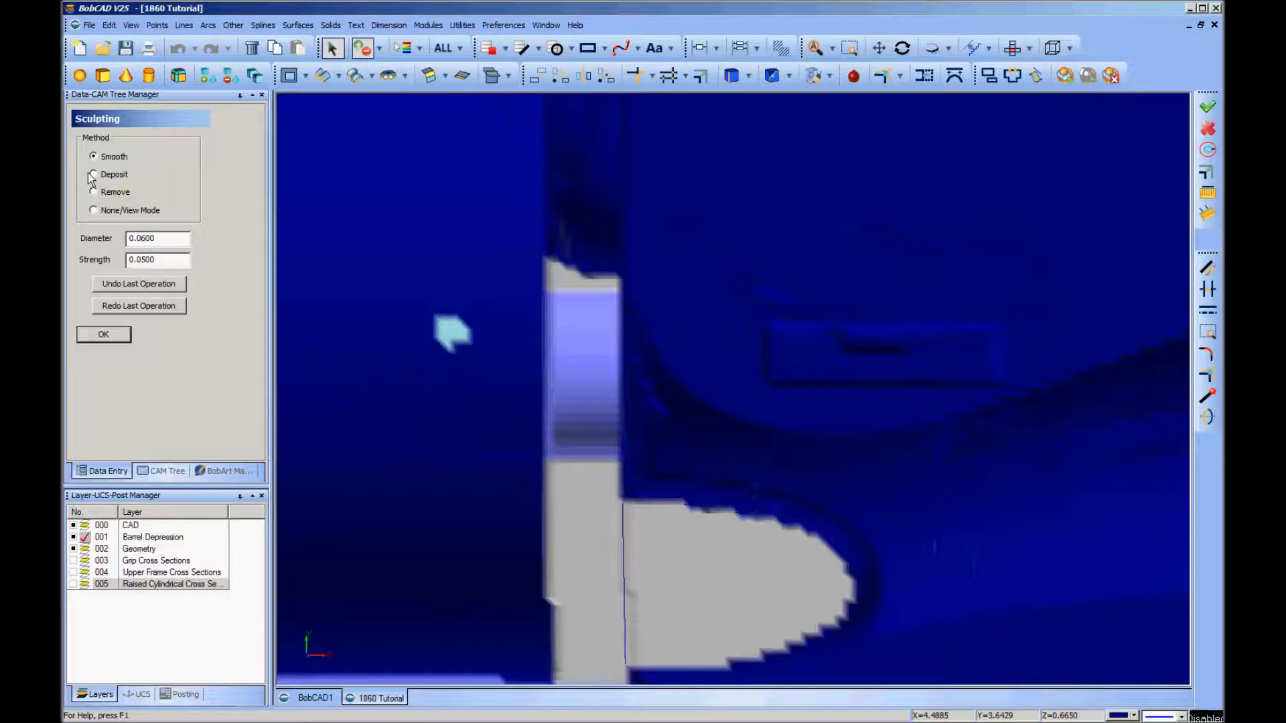
Switch to Remove with diameter and strength of 0.0300 and carve the rear end of the depression above the rounded cutout
click(94, 191)
click(146, 240)
key(BackSpace)
text(3)
click(156, 260)
key(BackSpace)
text(3)
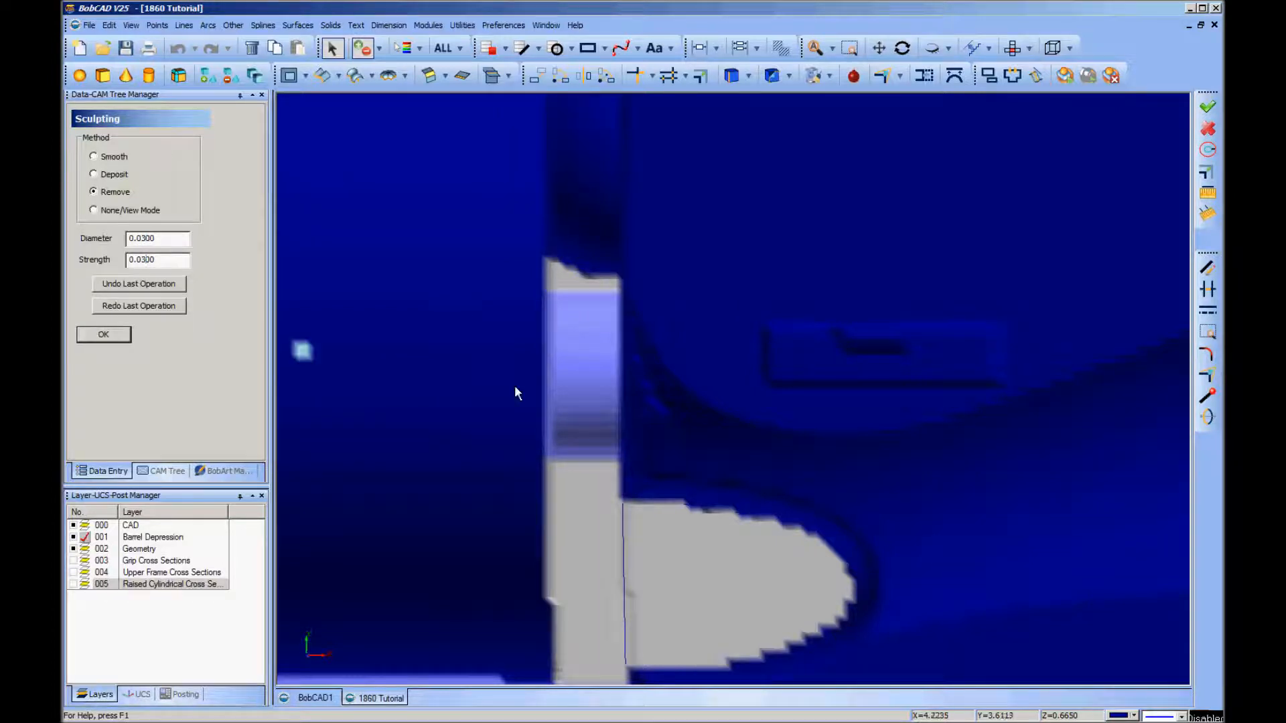
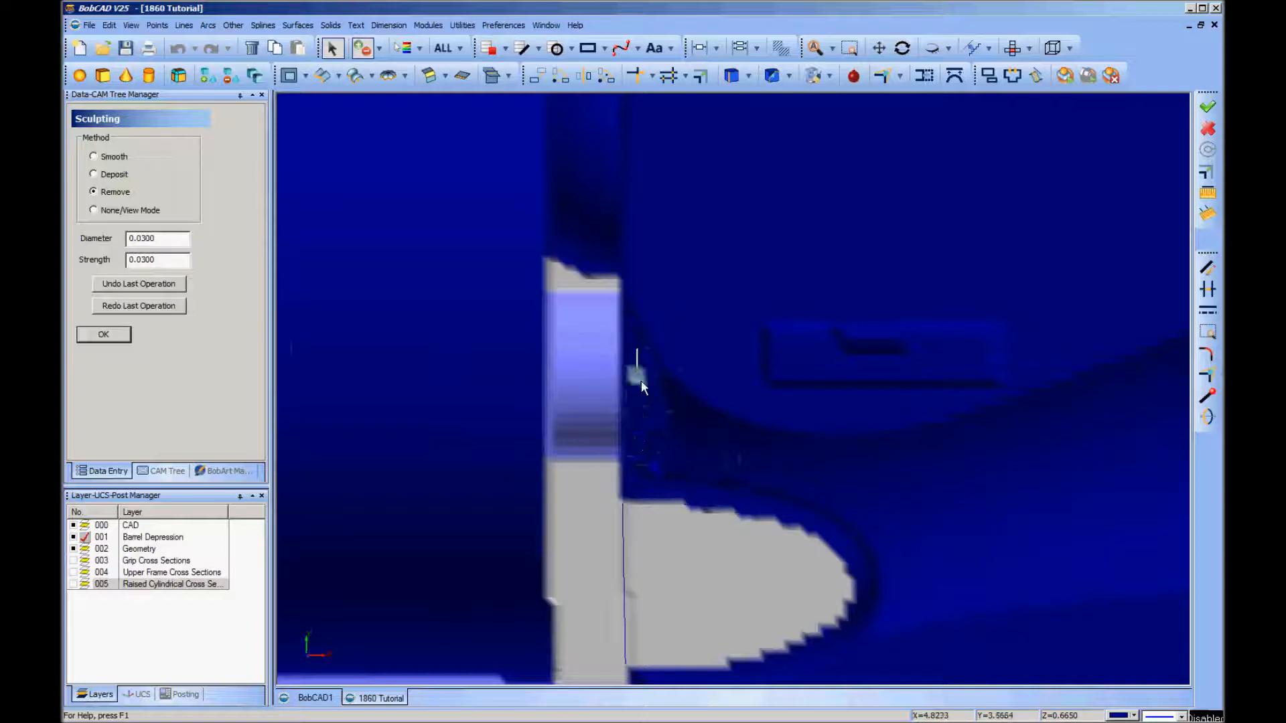
Smooth the carved rear end of the depression with a diameter of 0.0600 and a strength of 0.0500
double_click(152, 238)
text(0.0600)
click(147, 260)
key(BackSpace)
text(5)
click(95, 158)
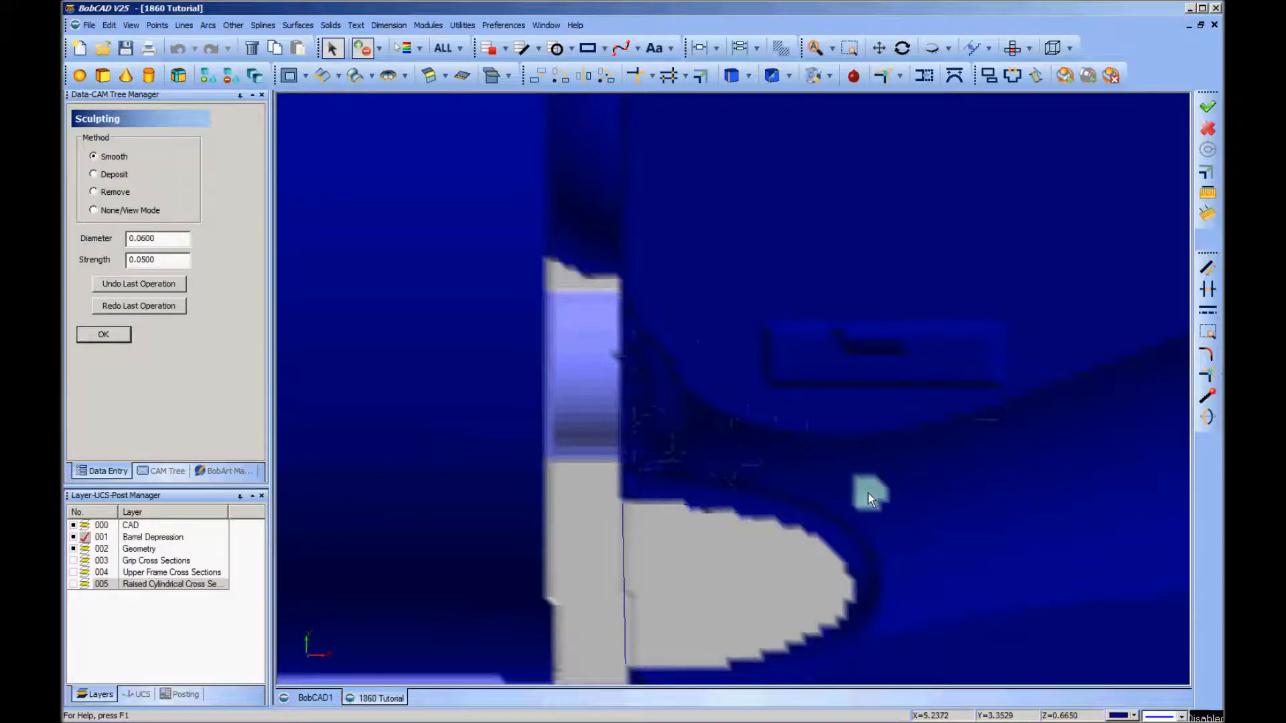
Check the smoothed rear end, and deposit material along its edge at the cylinder gap with diameter and strength of 0.0300
middle_drag(869, 493, 702, 448)
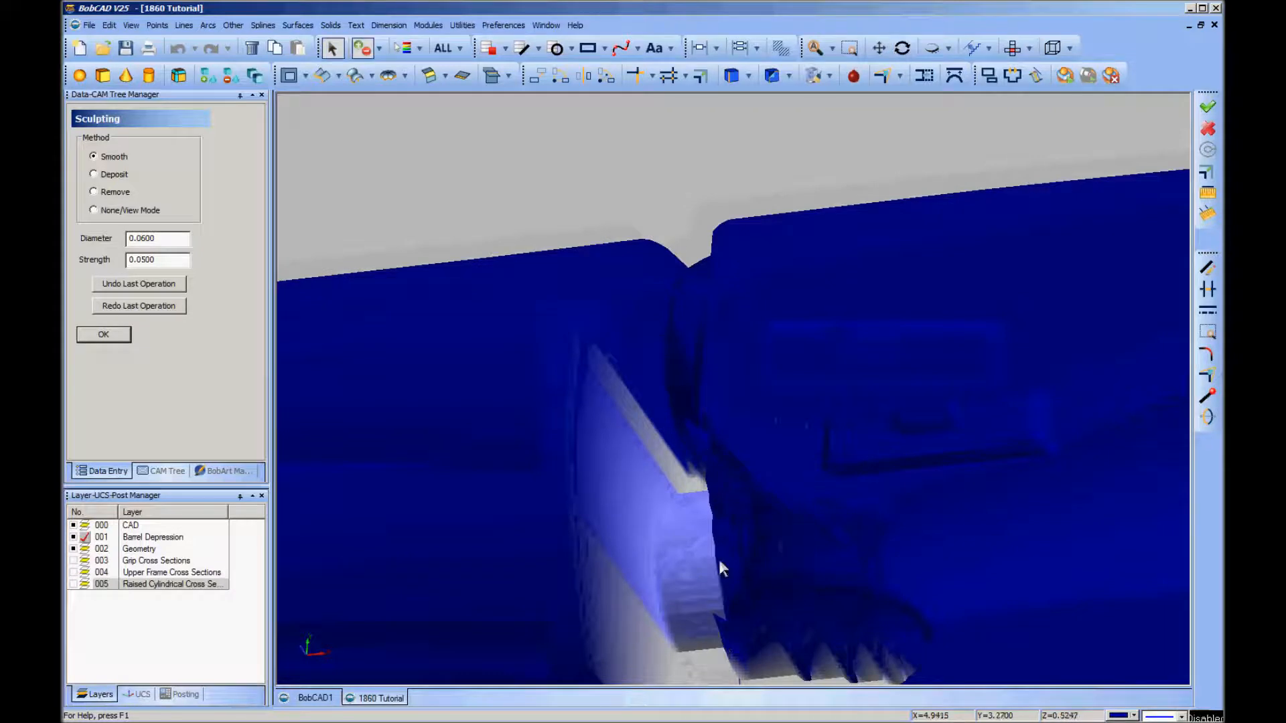
right_click(805, 566)
mouse_move(861, 551)
click(987, 552)
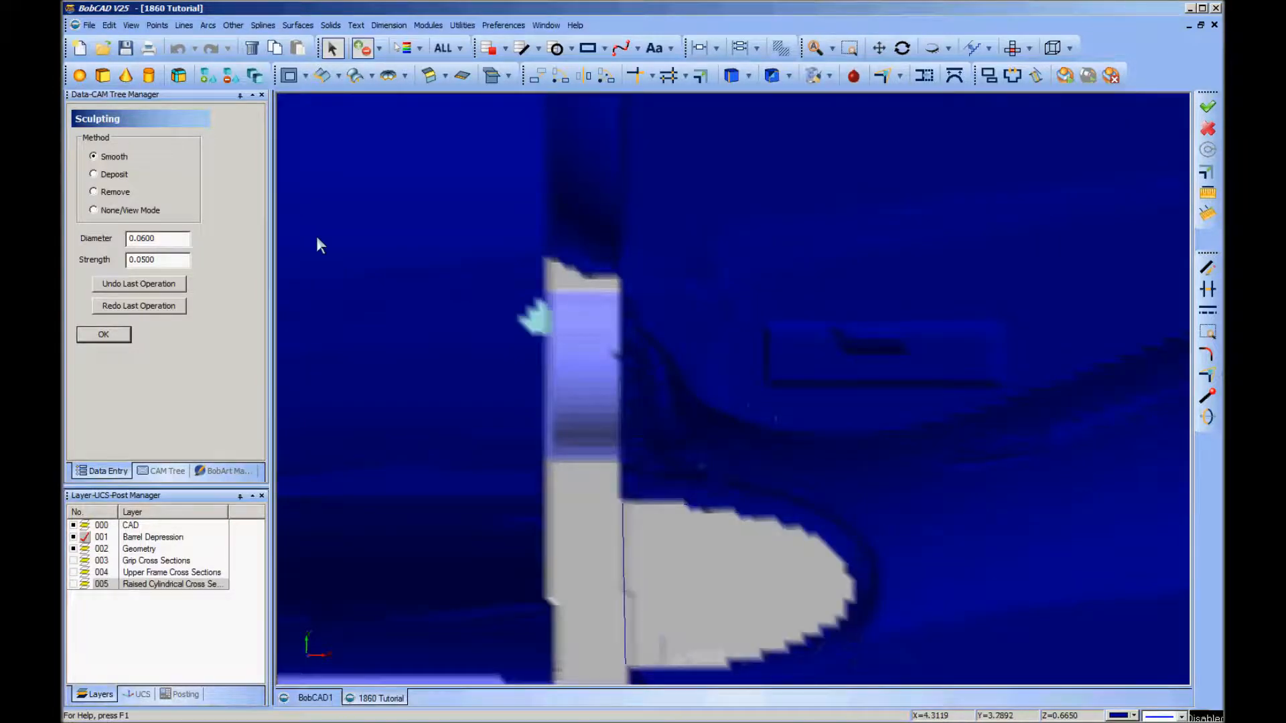
click(94, 175)
click(145, 239)
key(BackSpace)
text(5)
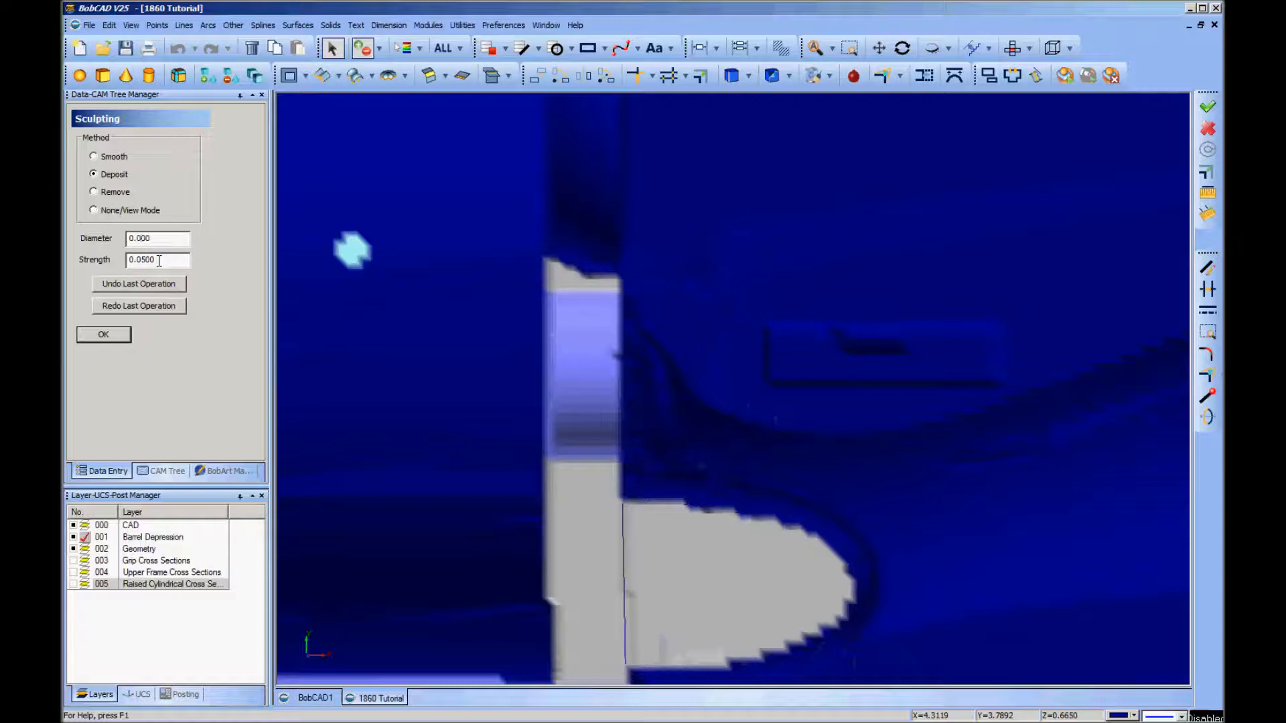
text(3)
click(148, 261)
key(BackSpace)
text(3)
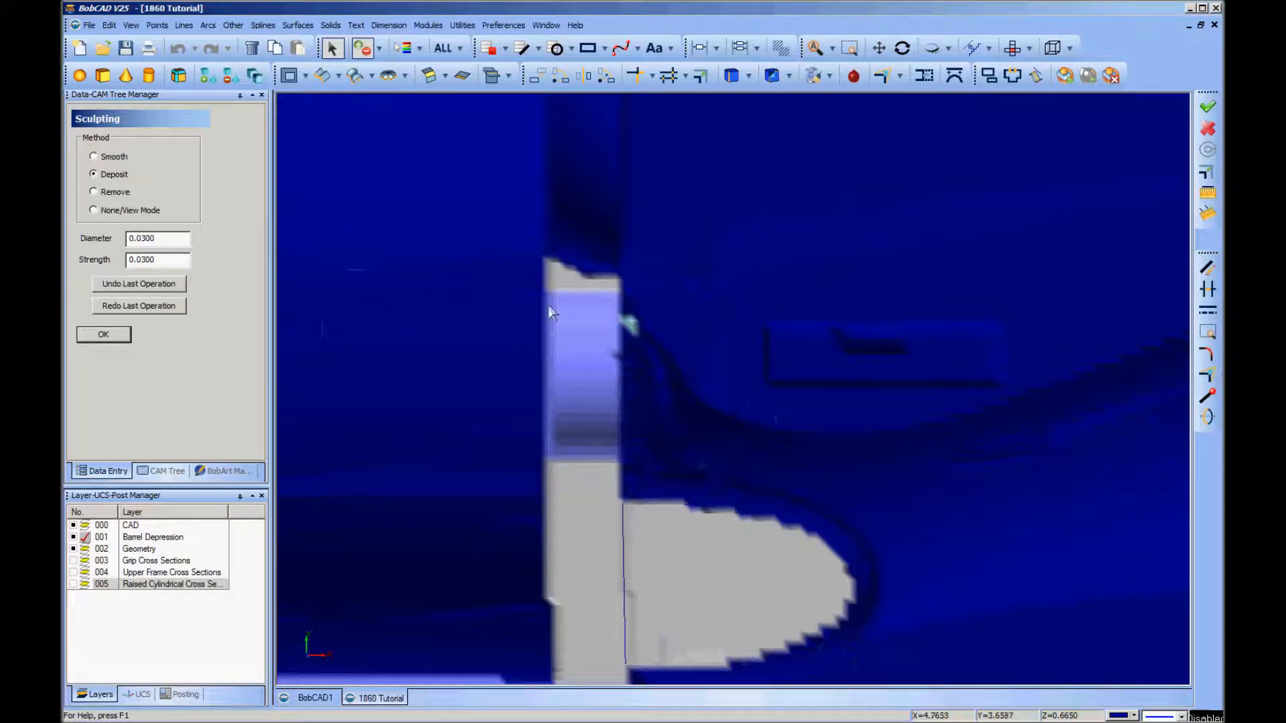
Smooth the rear edge of the depression beside the cylinder gap with diameter and strength of 0.0300, checking it from an angle
click(93, 192)
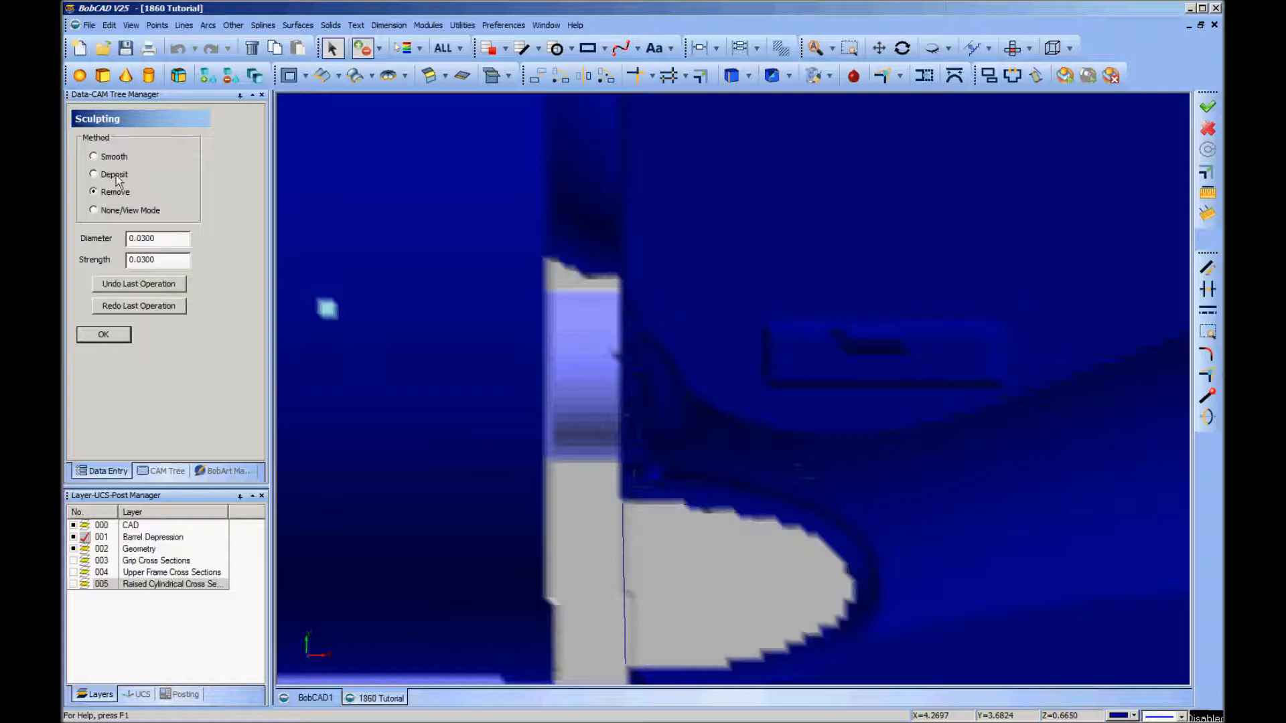
click(94, 157)
drag(641, 413, 641, 415)
mouse_move(637, 312)
mouse_down()
mouse_move(644, 478)
mouse_move(624, 308)
mouse_up()
middle_drag(876, 484, 818, 476)
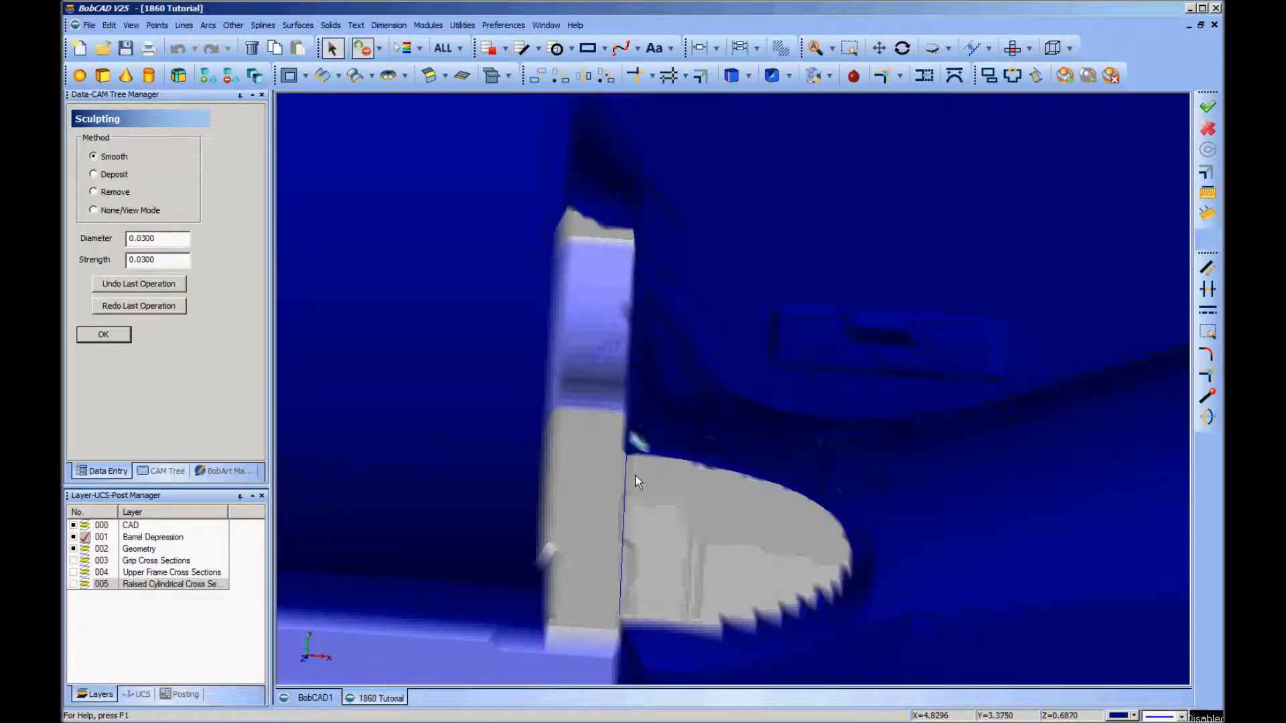
right_click(679, 439)
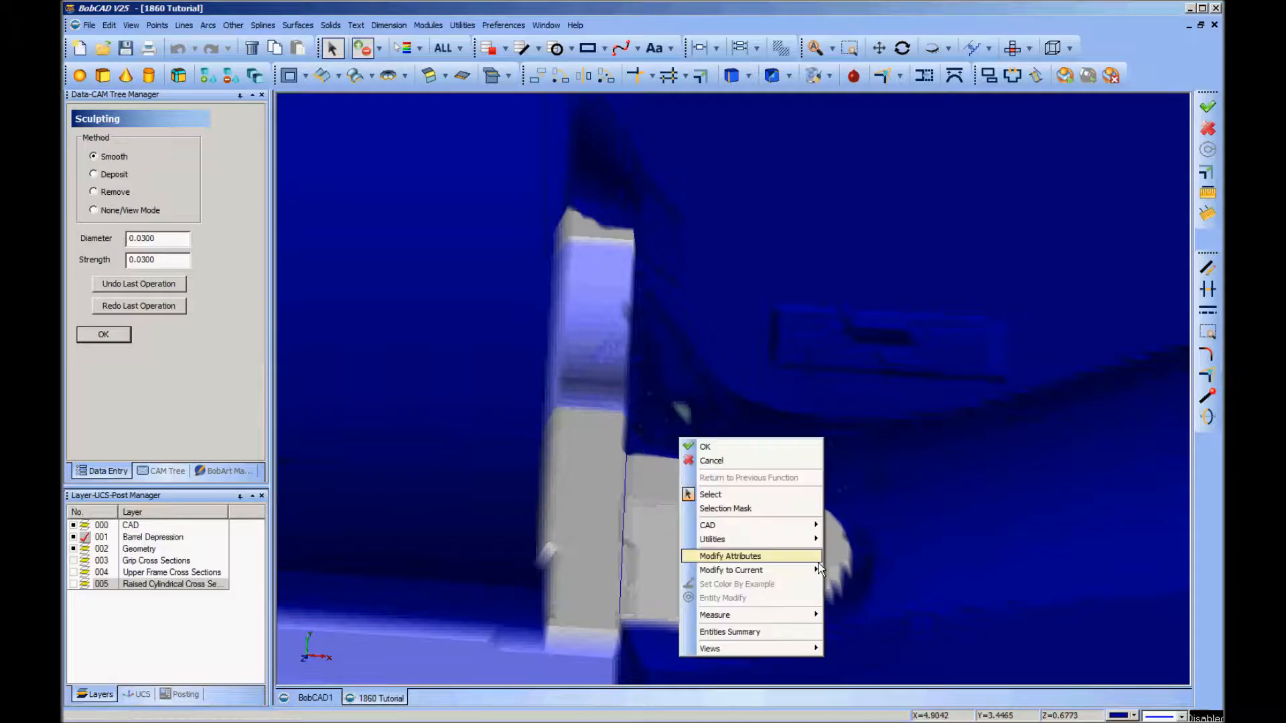
mouse_move(751, 649)
click(854, 449)
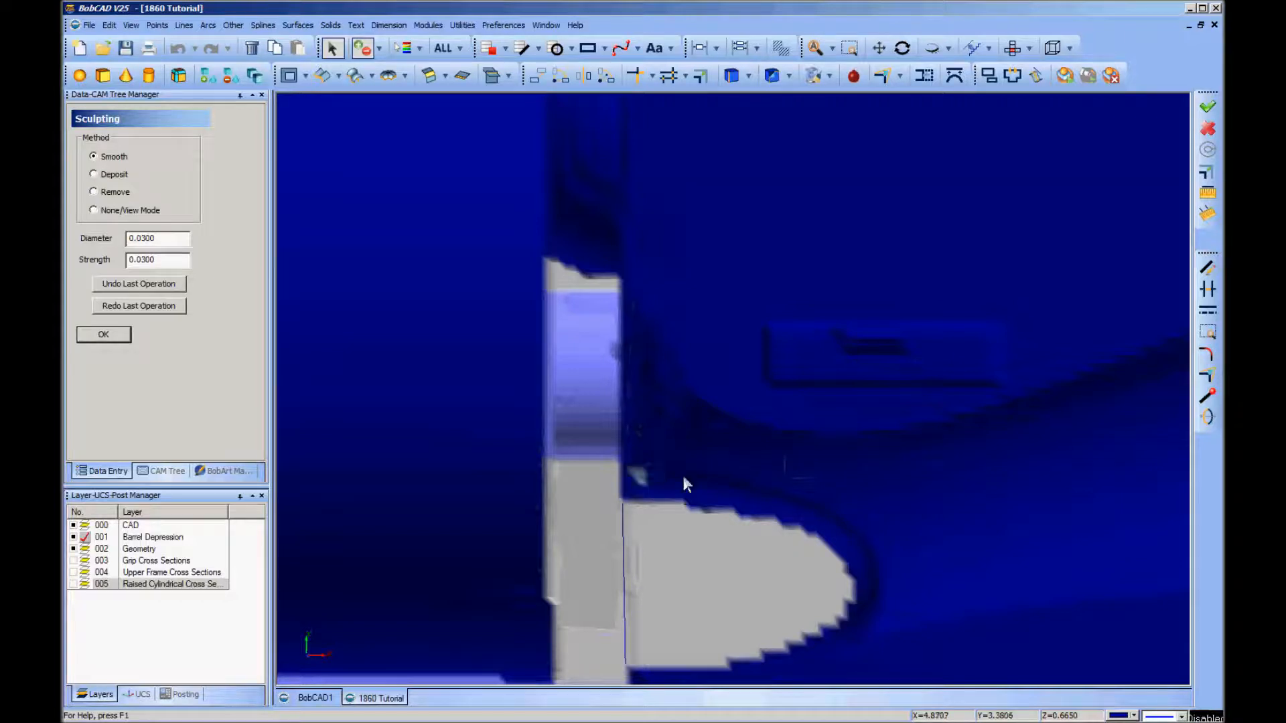
Deposit material along the rear edge of the lug below the rounded cutout, with a diameter of 0.0200 and a strength of 0.0300
middle_drag(962, 548, 1010, 288)
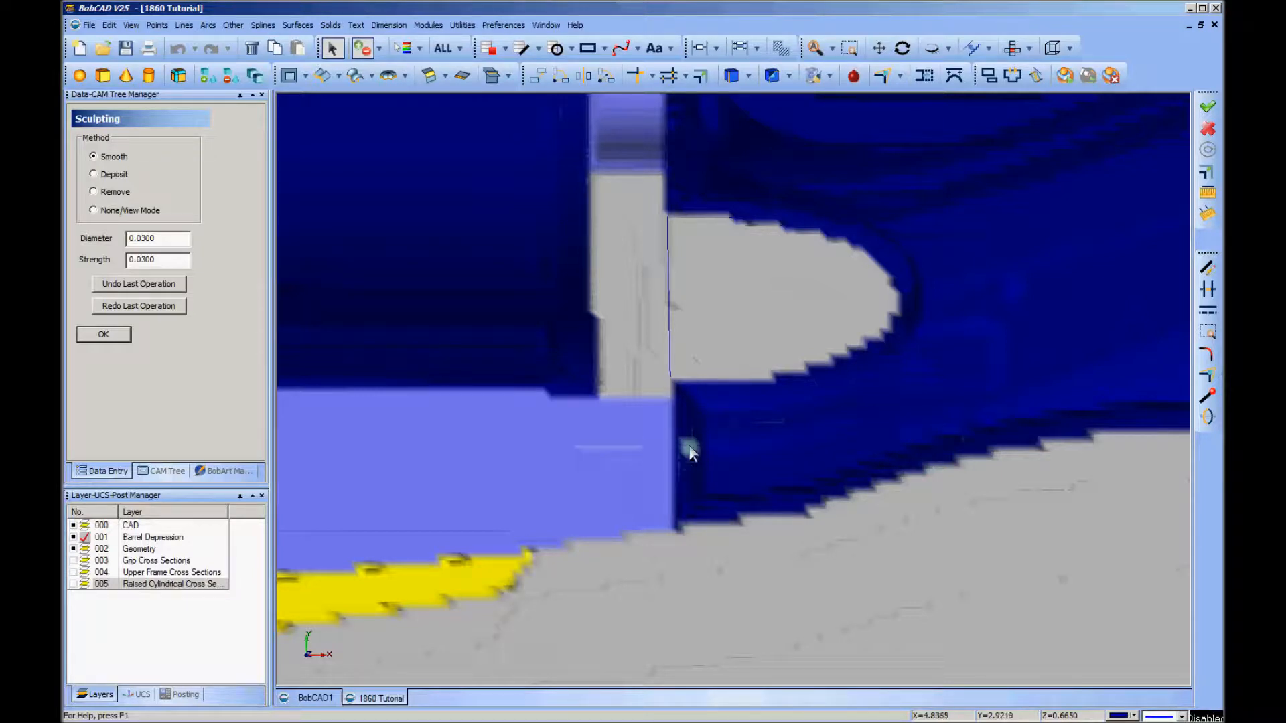
click(94, 174)
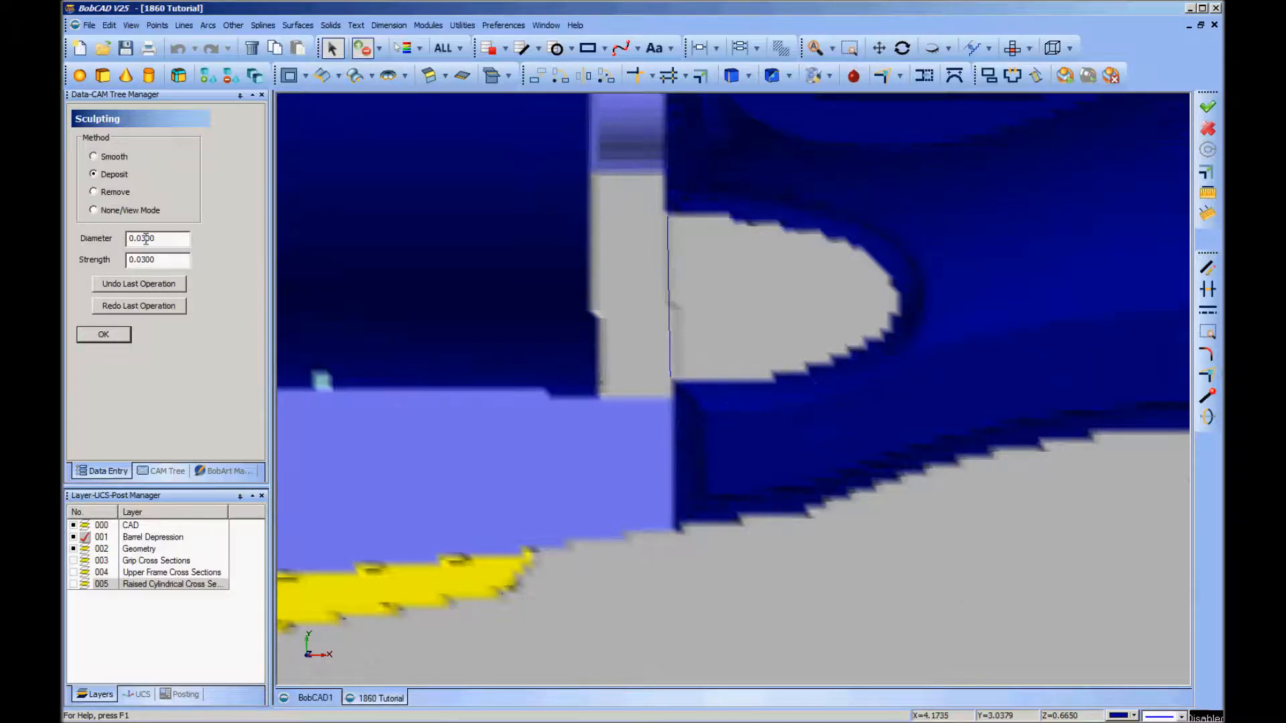
key(BackSpace)
scroll(706, 453, up, 3)
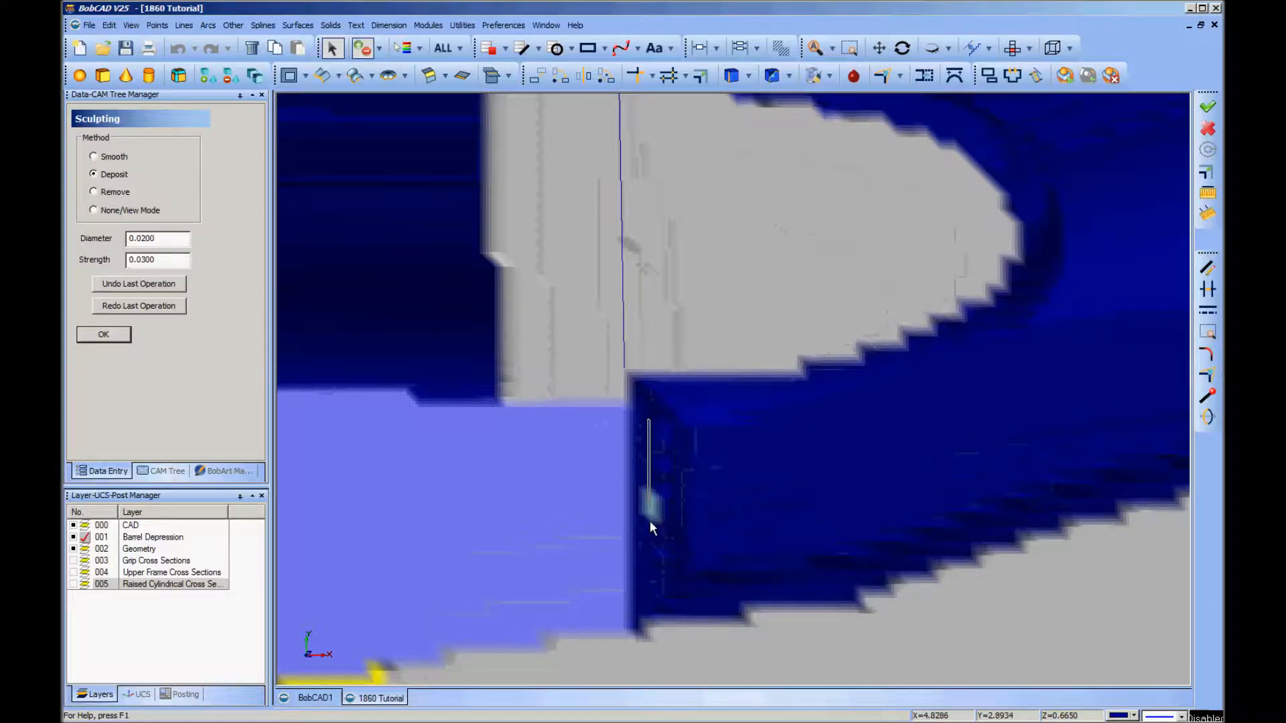
mouse_move(780, 489)
middle_down()
mouse_move(734, 463)
mouse_move(749, 436)
mouse_move(766, 491)
middle_up()
right_click(764, 489)
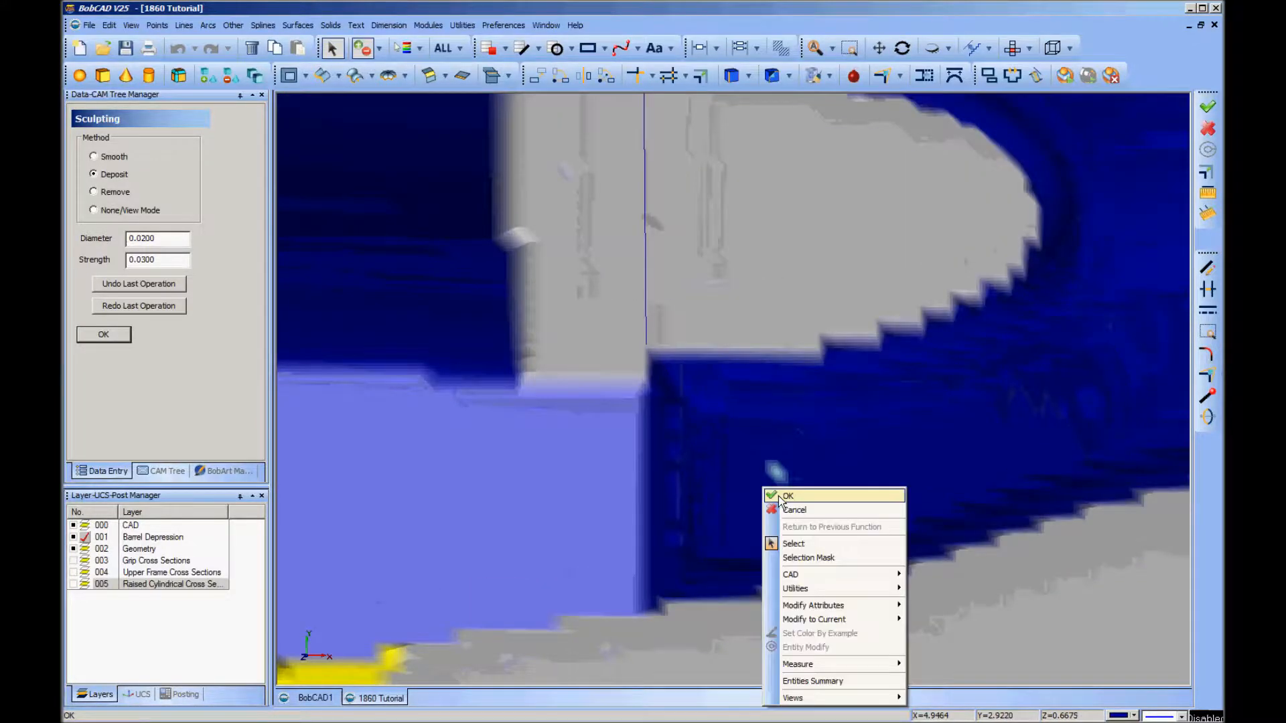
mouse_move(833, 697)
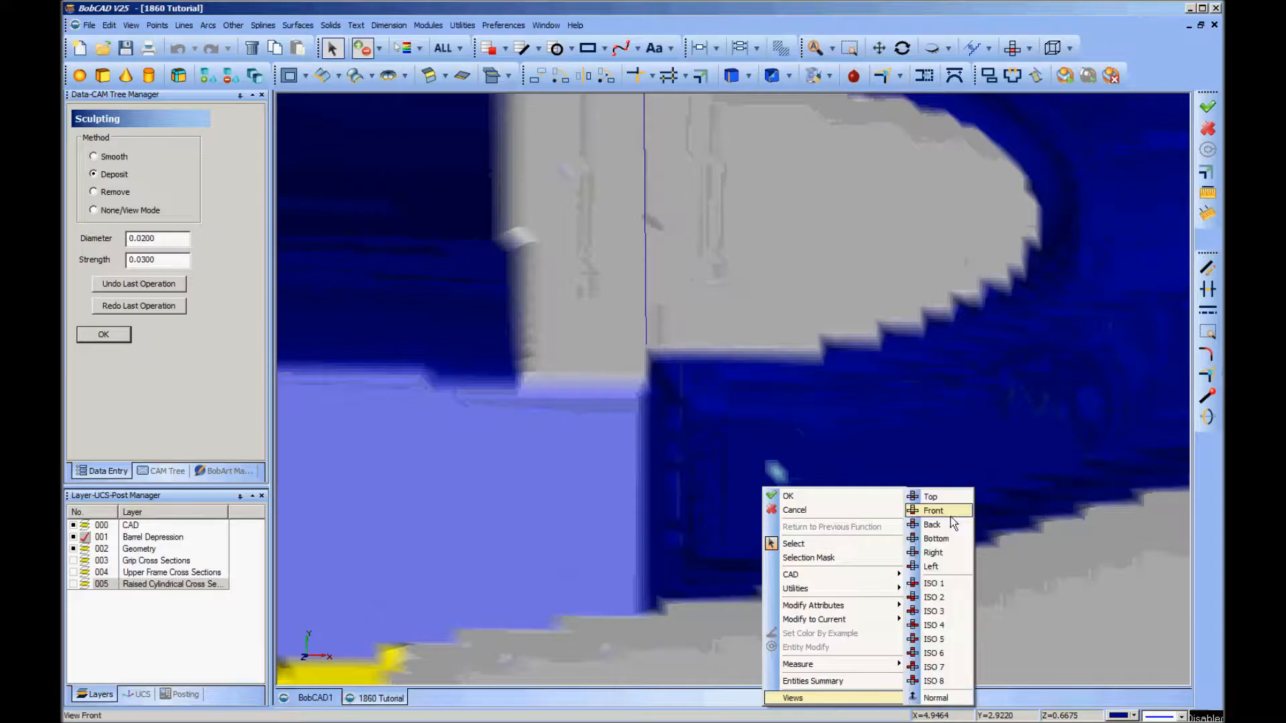
click(931, 496)
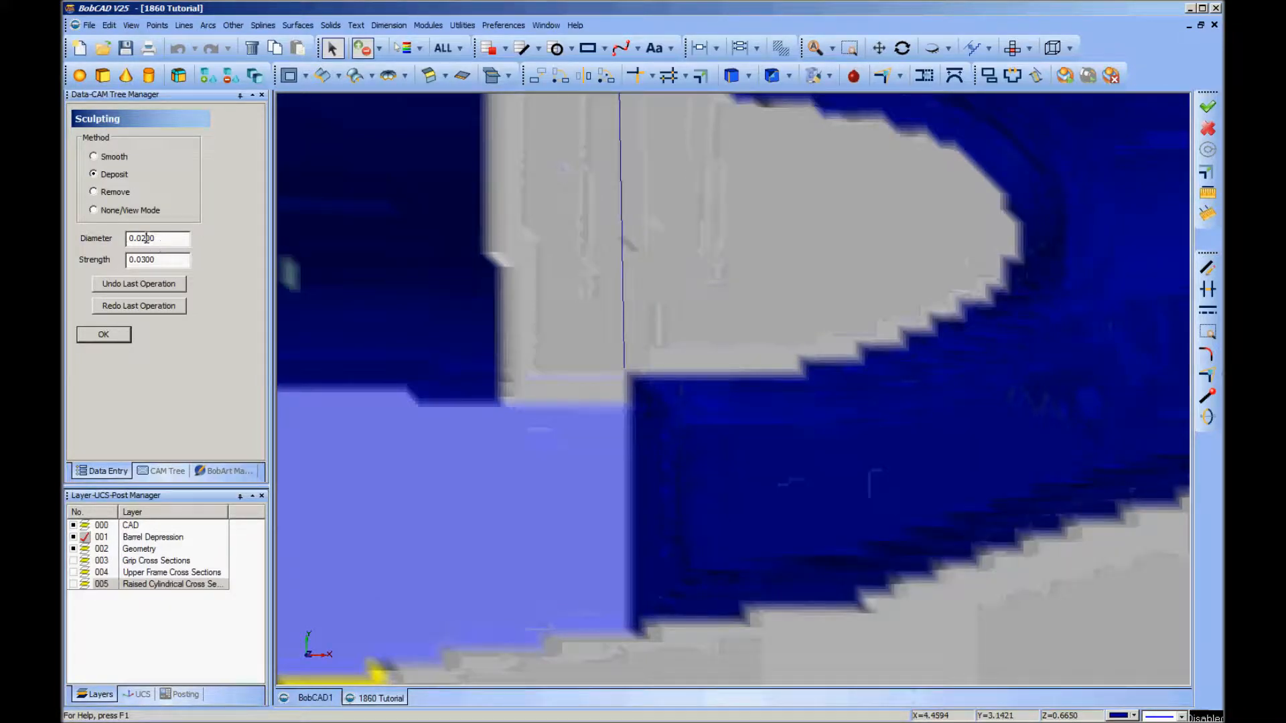
Smooth the deposited strip at the lug's rear edge below the cutout with a diameter of 0.0100
text(1)
click(93, 157)
mouse_move(461, 391)
mouse_down()
mouse_move(634, 439)
mouse_move(657, 476)
mouse_up()
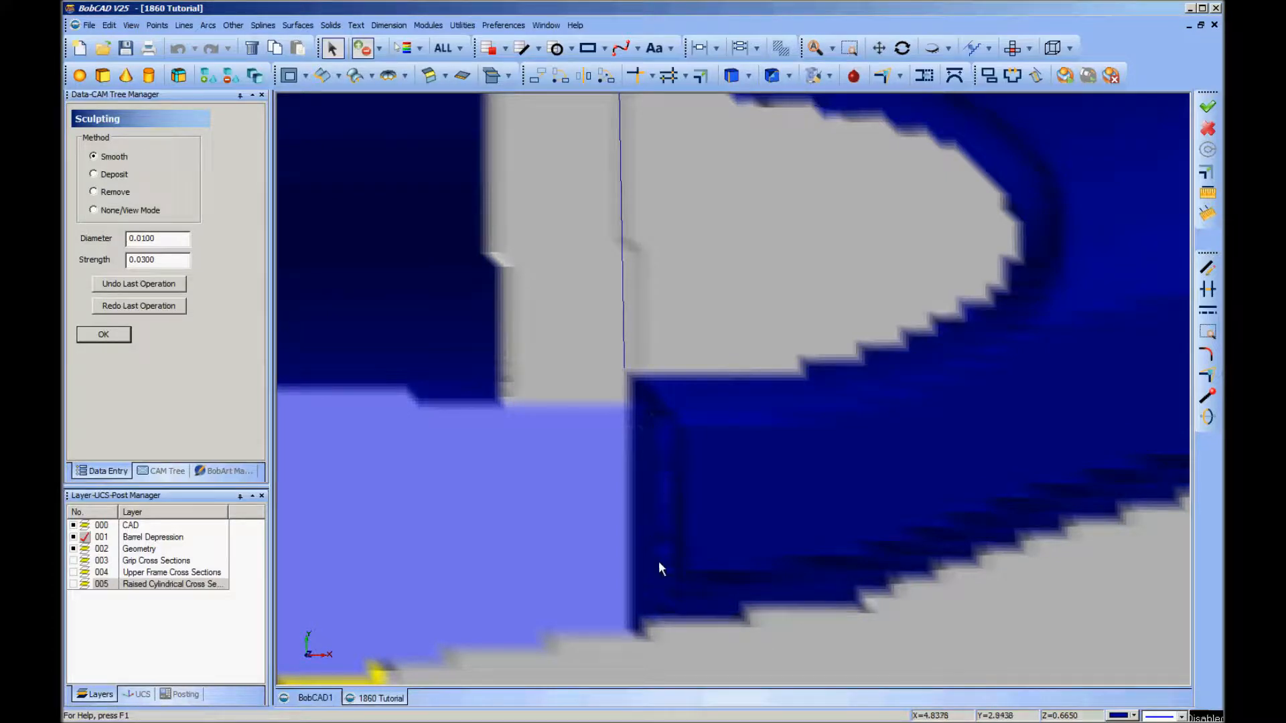
drag(662, 442, 662, 548)
drag(663, 439, 666, 546)
Deposit further material in vertical strokes along the lug's rear edge below the cutout with a diameter of 0.0100, and check the result
click(94, 176)
click(653, 439)
drag(644, 538, 645, 547)
drag(652, 437, 653, 537)
drag(640, 436, 641, 540)
drag(641, 433, 651, 558)
drag(645, 429, 641, 524)
mouse_move(710, 513)
middle_down()
mouse_move(714, 540)
mouse_move(744, 514)
mouse_move(739, 597)
middle_up()
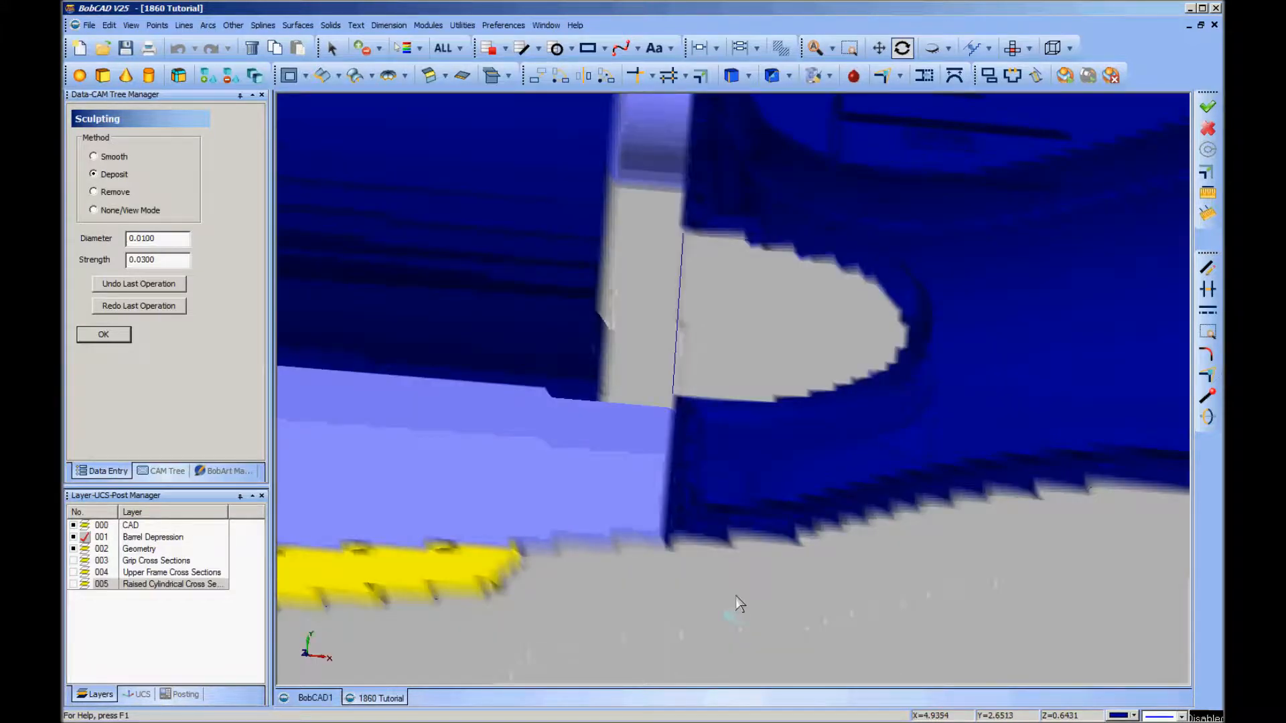
right_click(739, 604)
mouse_move(782, 593)
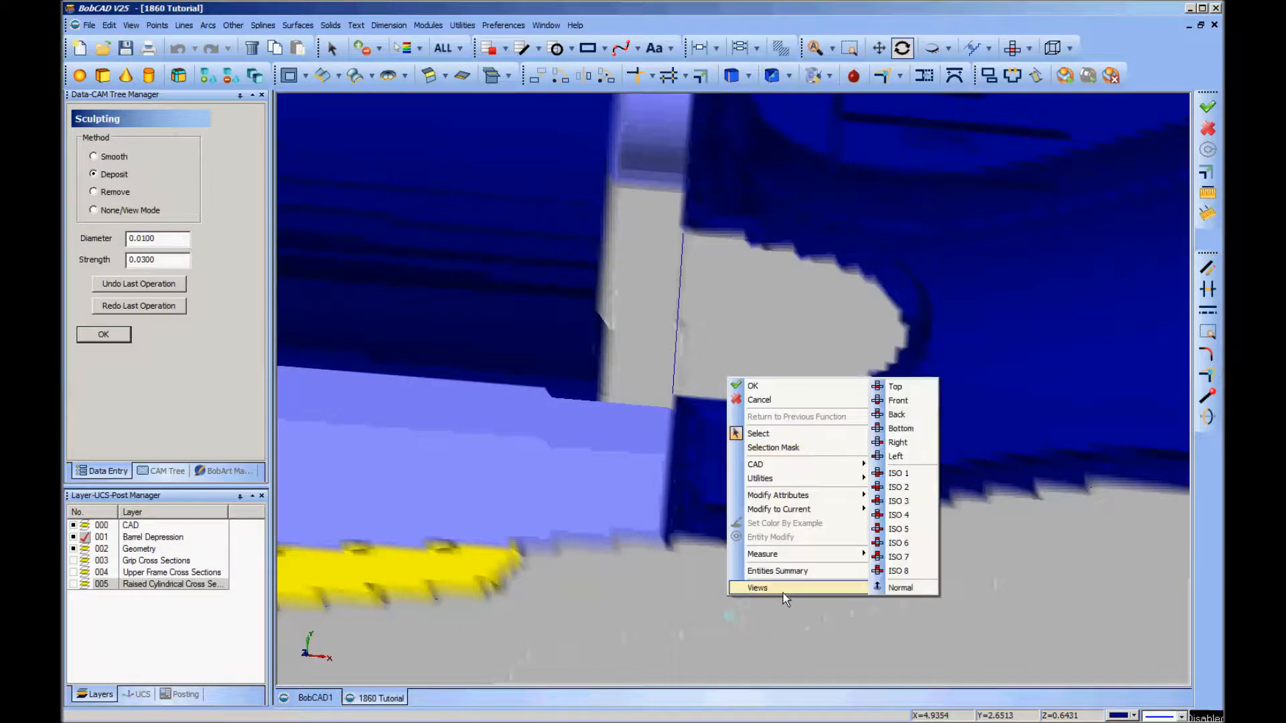
click(894, 388)
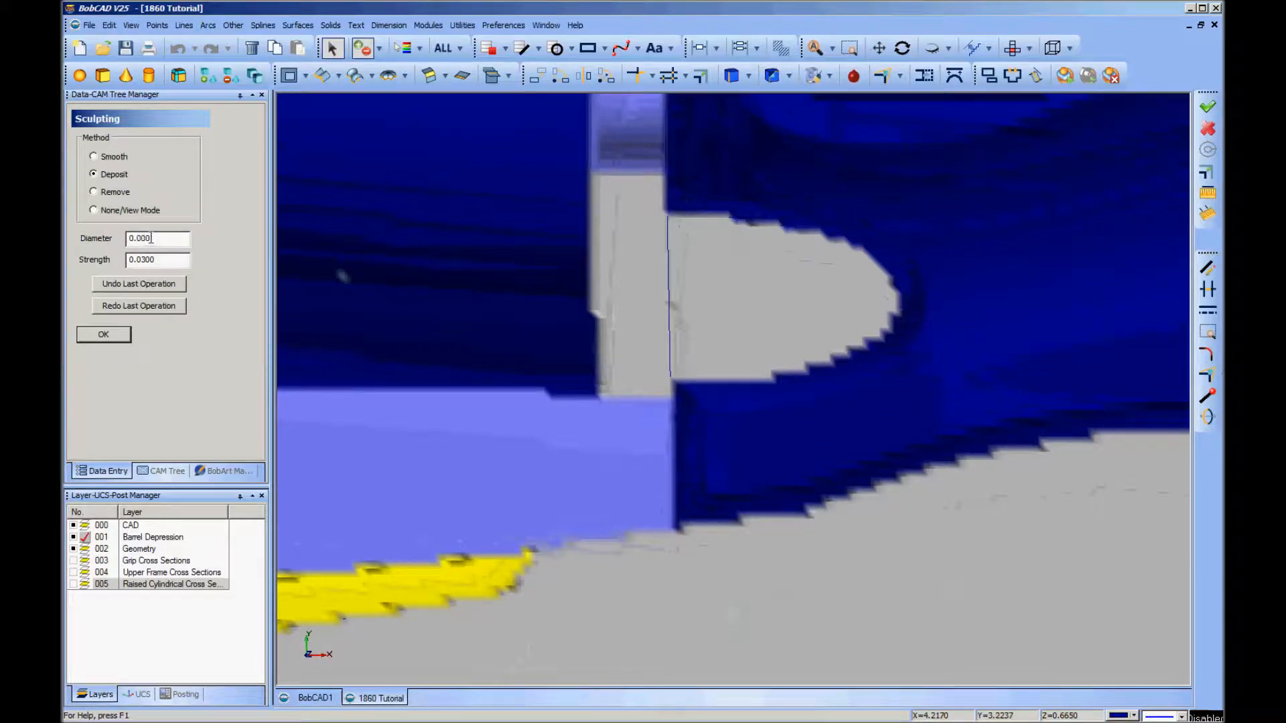
Smooth the filled rear corner of the lug below the cutout with a diameter of 0.0300 and a strength of 0.0500
text(3)
click(93, 156)
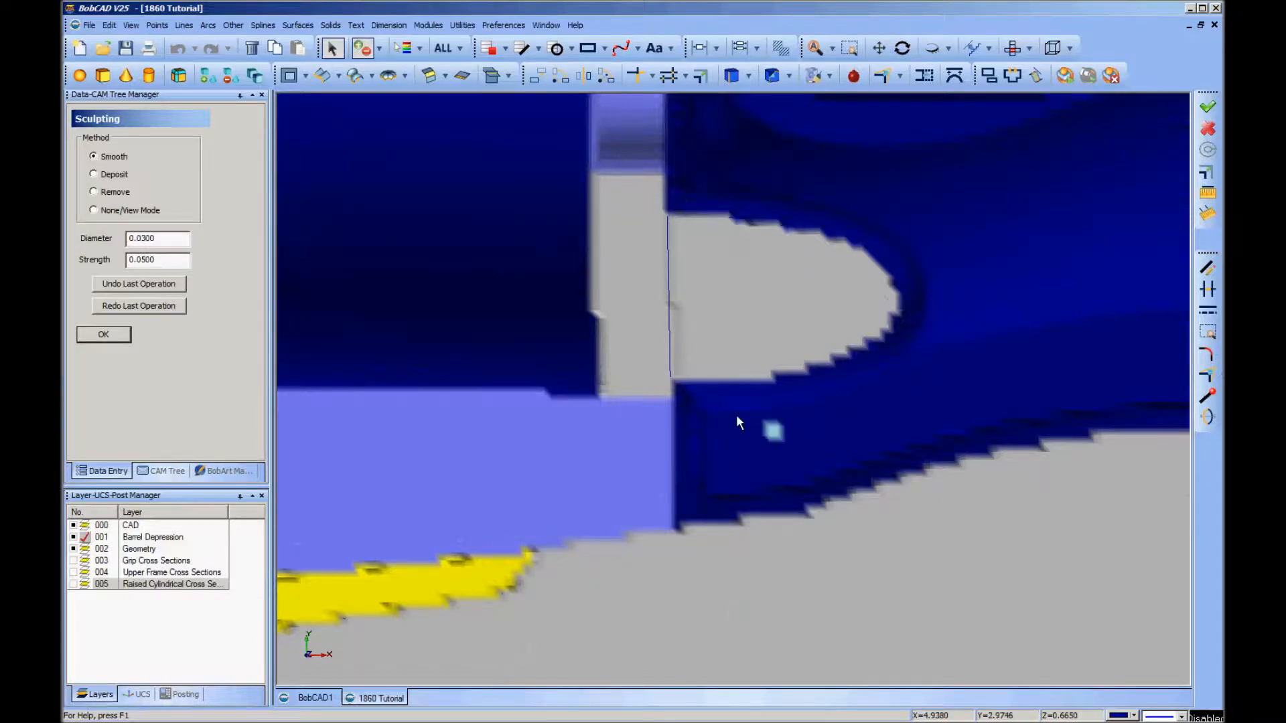
mouse_move(692, 409)
mouse_down()
mouse_move(693, 480)
mouse_move(692, 408)
mouse_move(696, 472)
mouse_move(701, 429)
mouse_up()
mouse_move(741, 450)
middle_down()
mouse_move(751, 392)
mouse_move(754, 485)
mouse_move(752, 468)
middle_up()
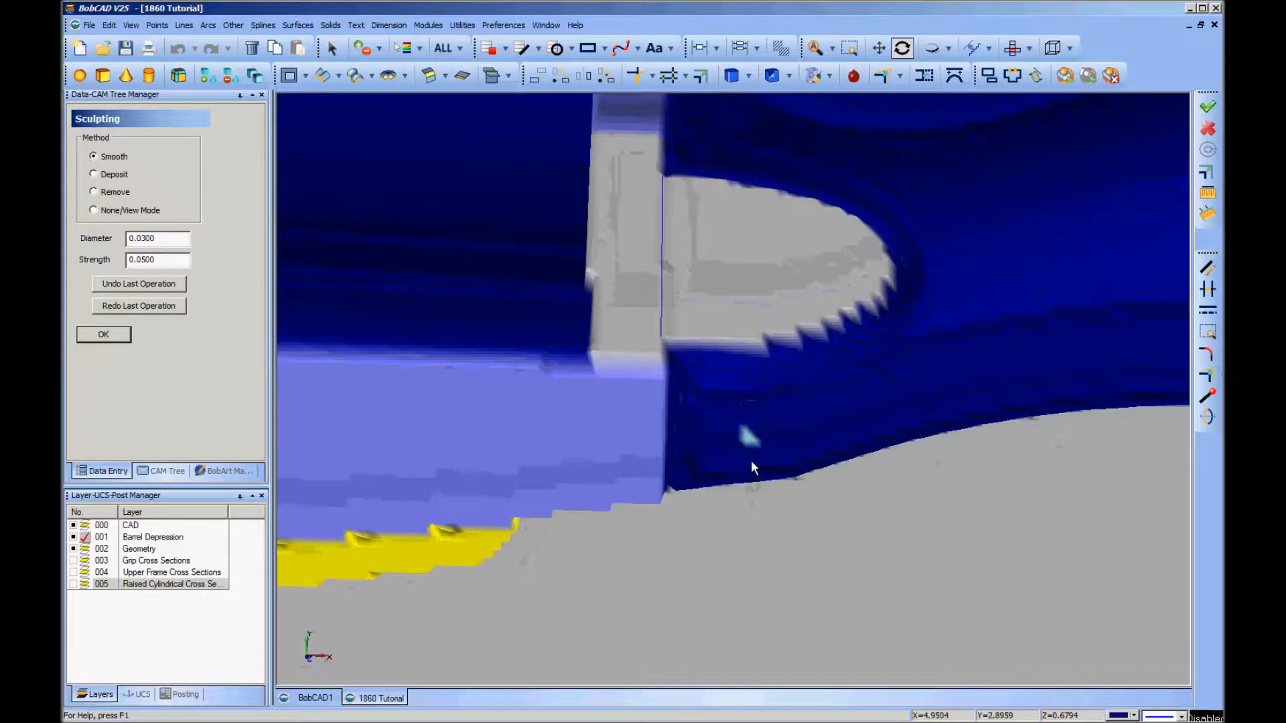
right_click(767, 568)
mouse_move(837, 560)
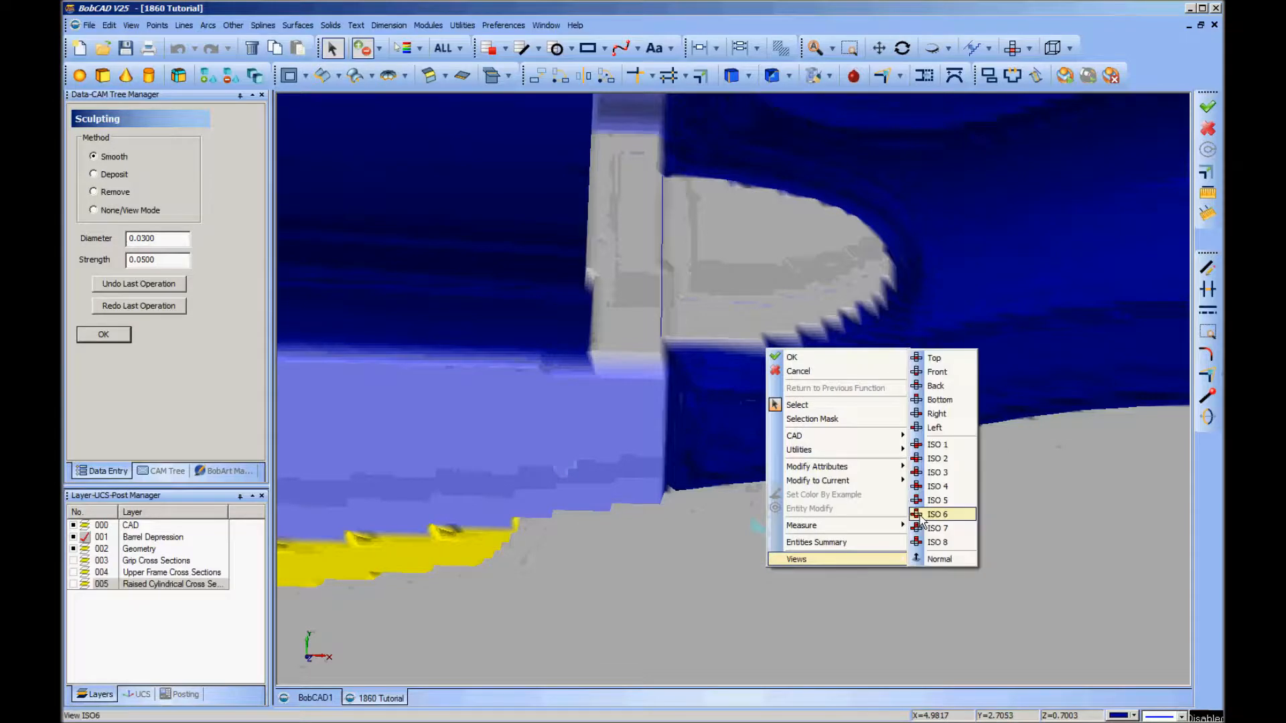
click(938, 360)
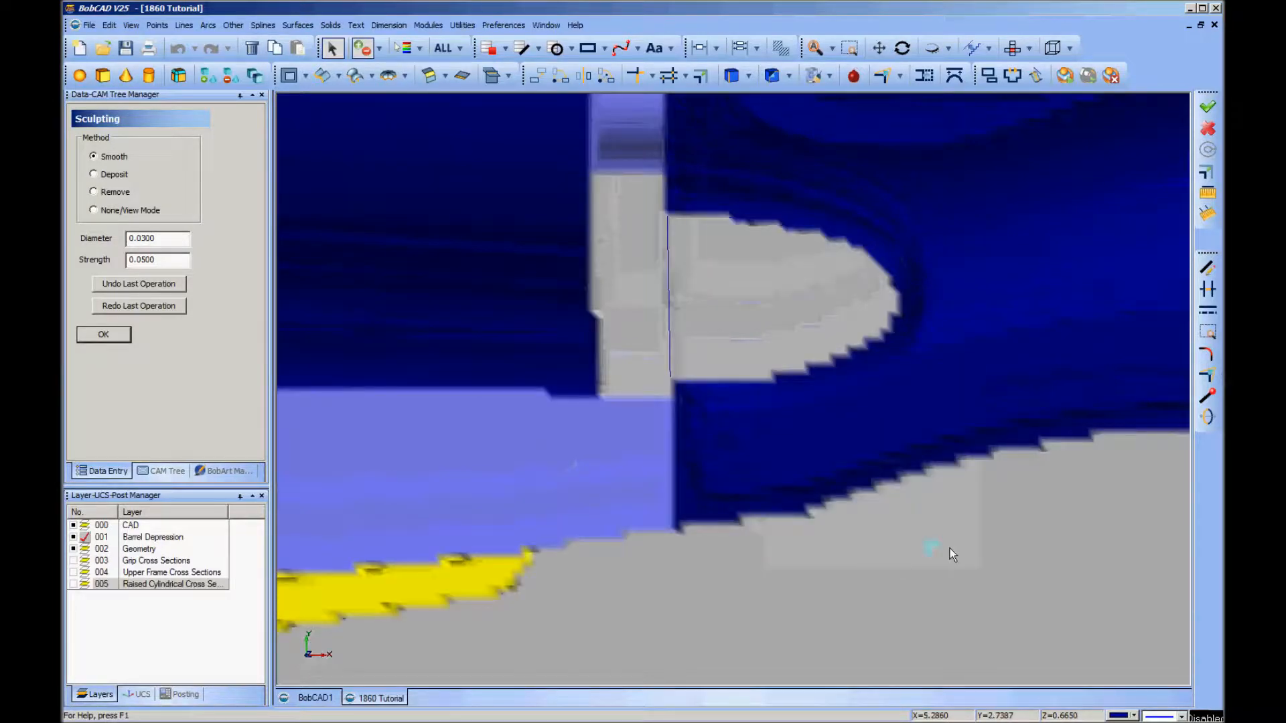
Examine the barrel lug and depression from the cylinder gap forward to the loading lever opening, both close up and from farther away
middle_drag(939, 548, 852, 551)
scroll(848, 547, down, 3)
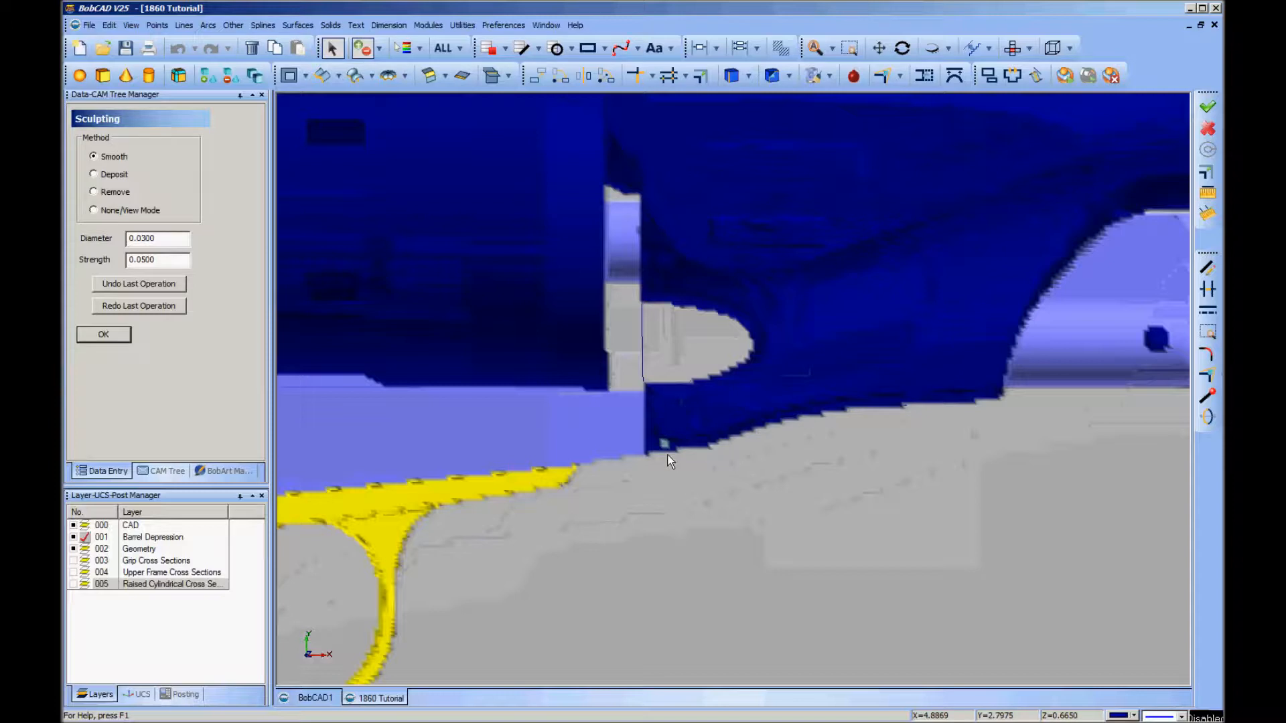
scroll(741, 568, down, 5)
scroll(747, 566, up, 6)
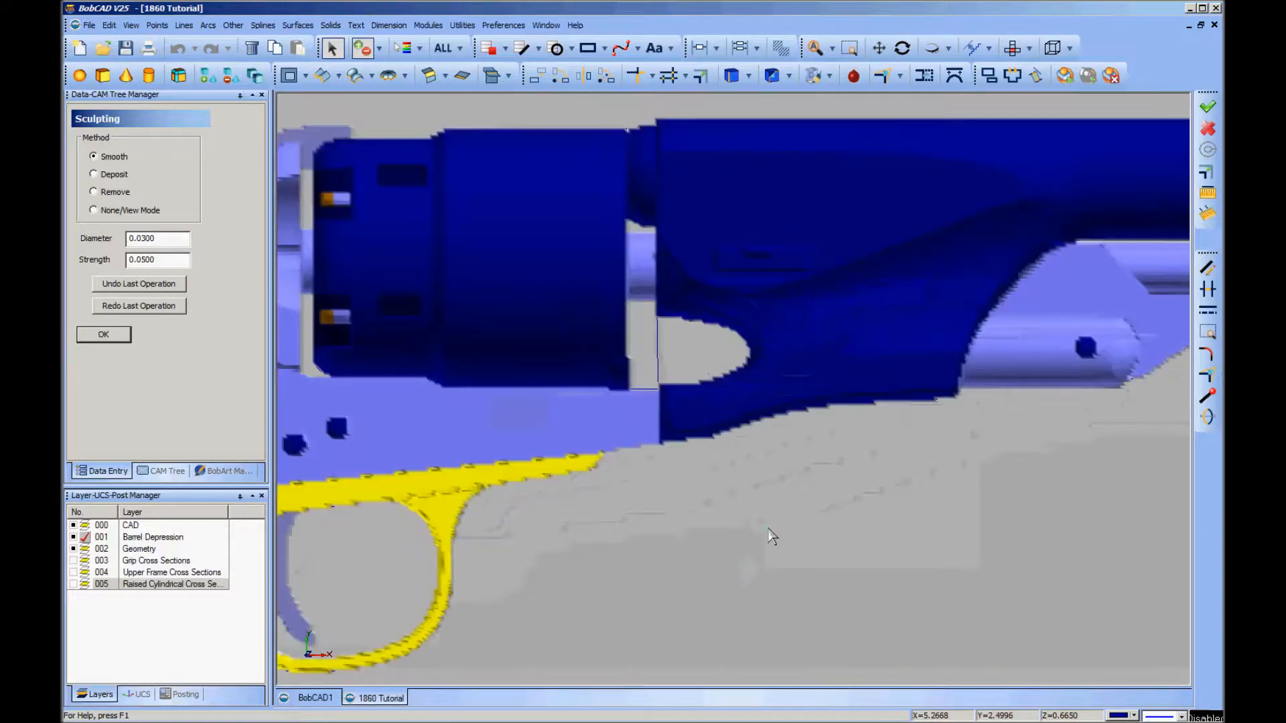
middle_drag(752, 535, 696, 542)
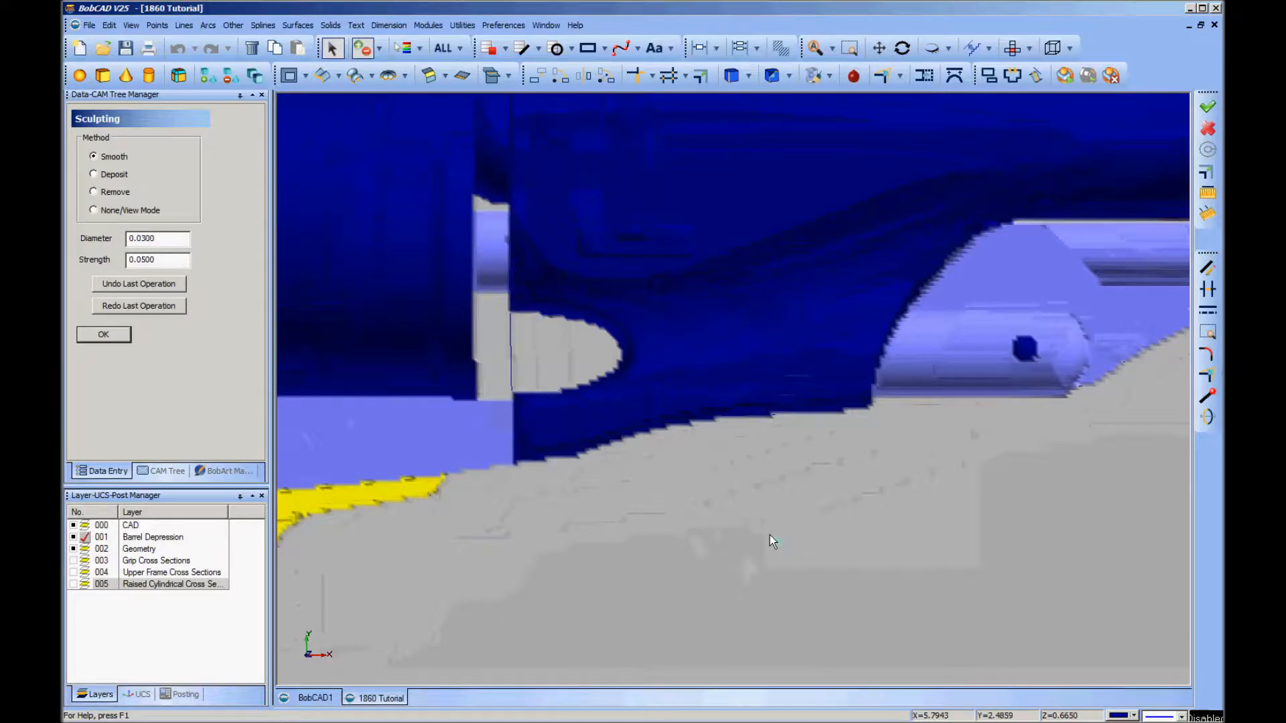
scroll(769, 536, down, 5)
scroll(770, 536, up, 4)
scroll(774, 542, up, 1)
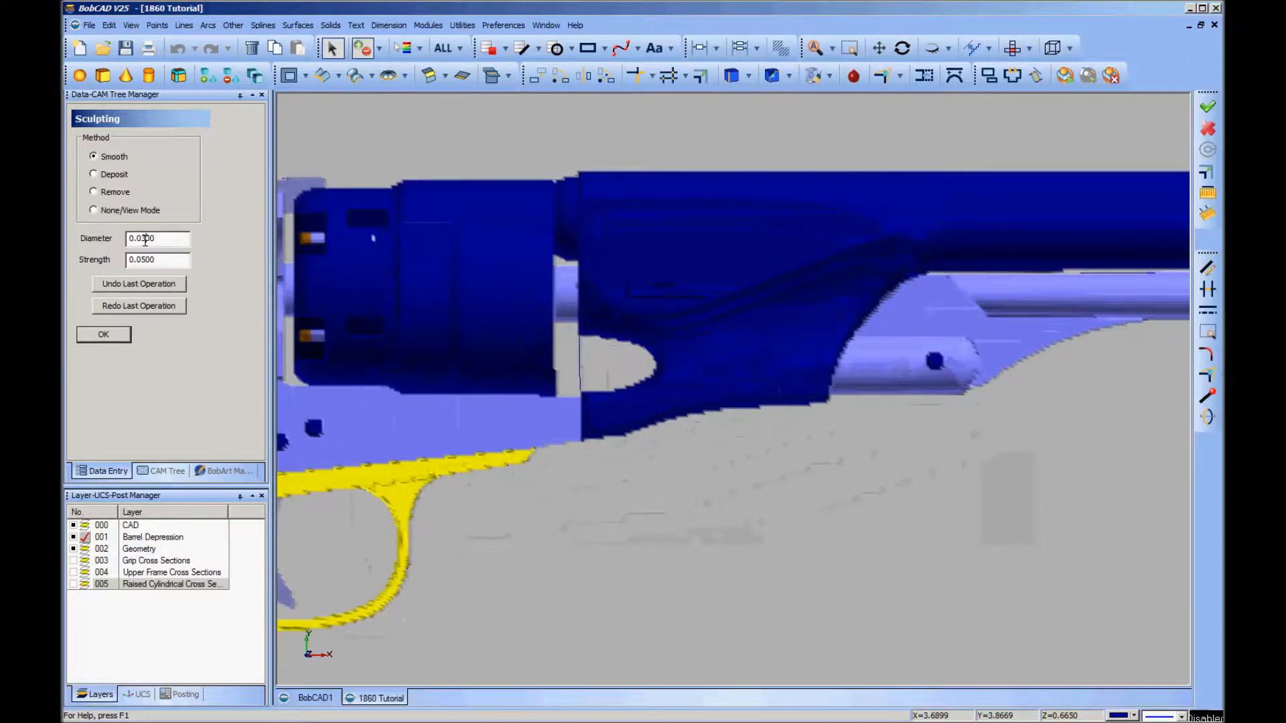
Set the smoothing diameter to 0.1500, increase it to 0.1800, and smooth the curved lower transition of the barrel depression
key(BackSpace)
key(BackSpace)
text(15)
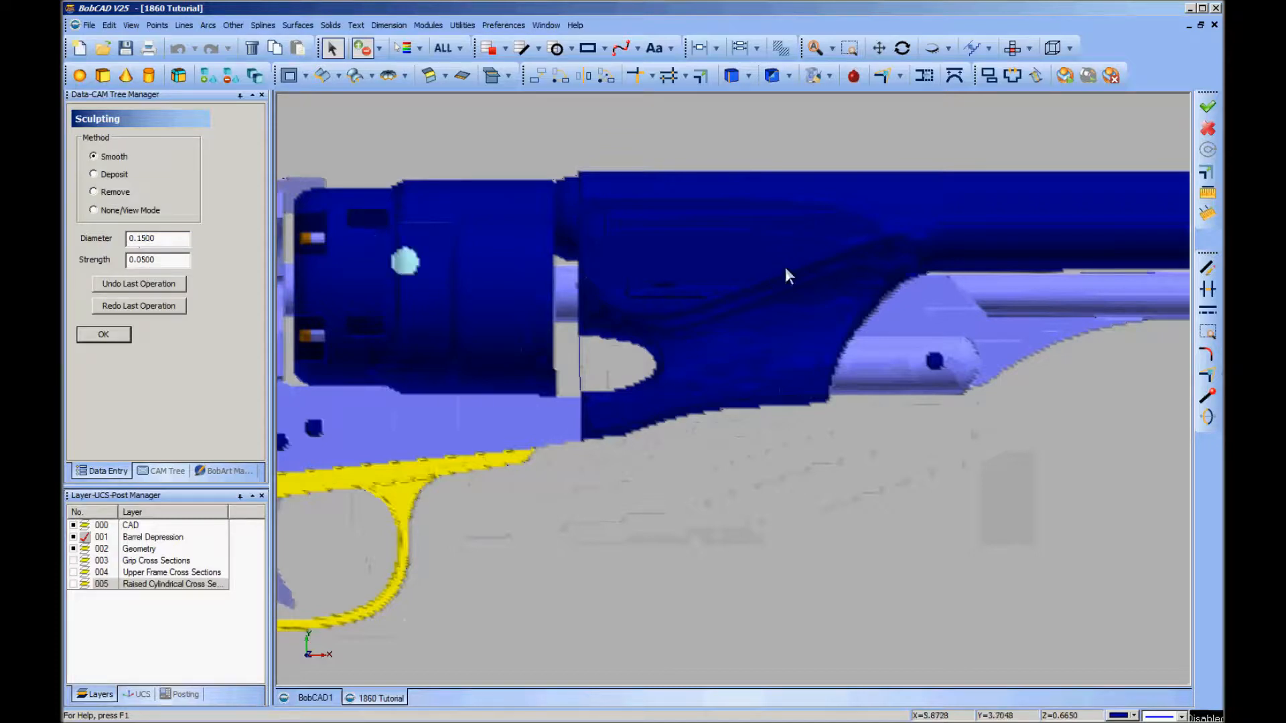
click(147, 239)
key(BackSpace)
text(8)
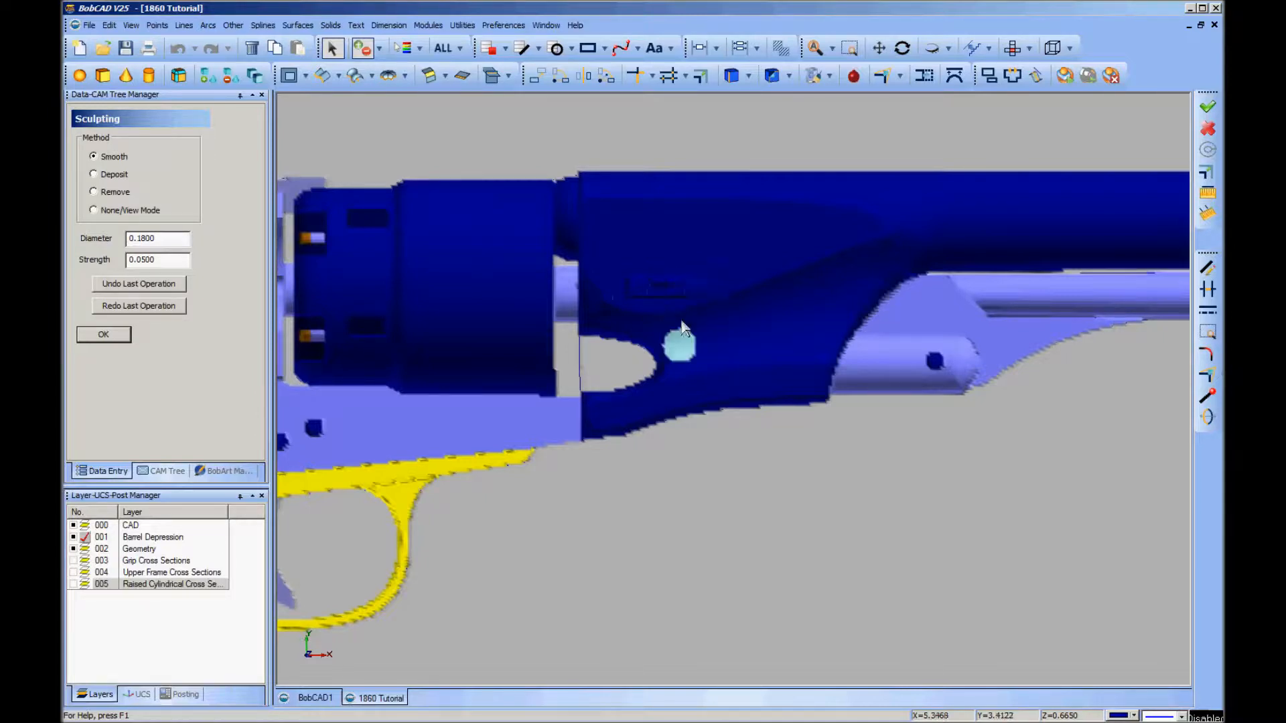
middle_drag(707, 240, 725, 318)
scroll(725, 316, up, 3)
scroll(729, 315, up, 1)
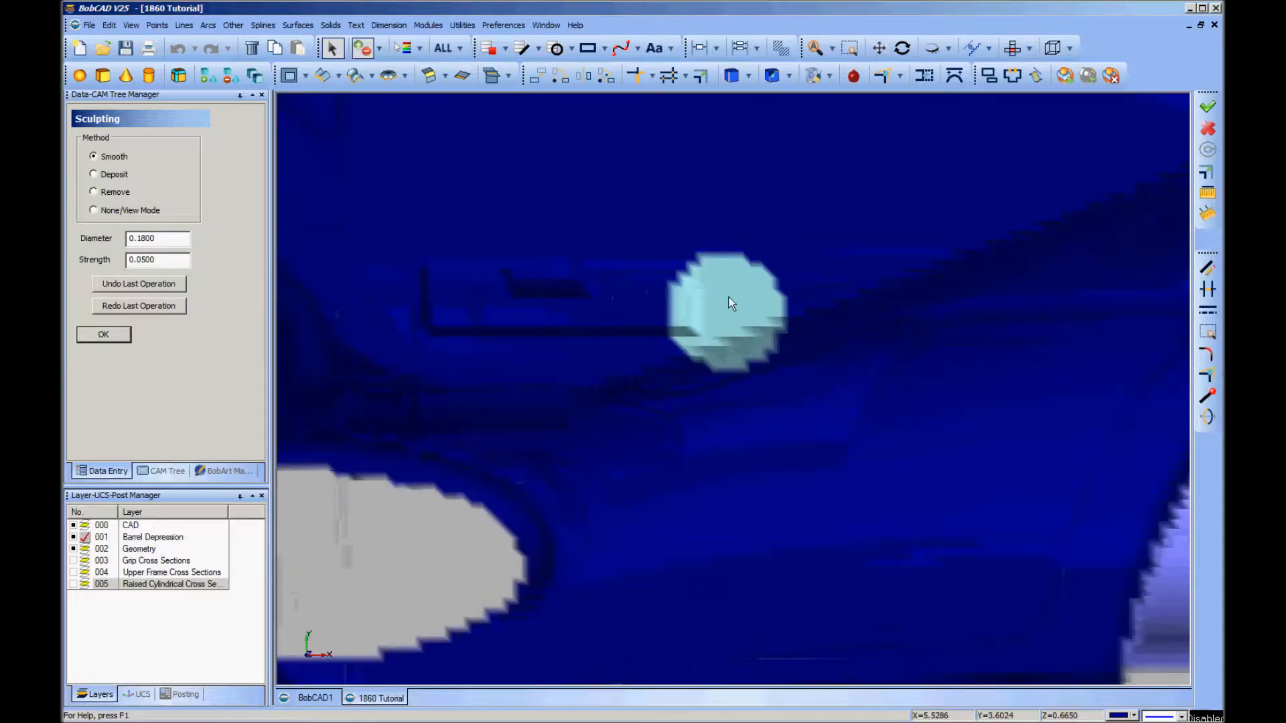
middle_drag(753, 480, 898, 437)
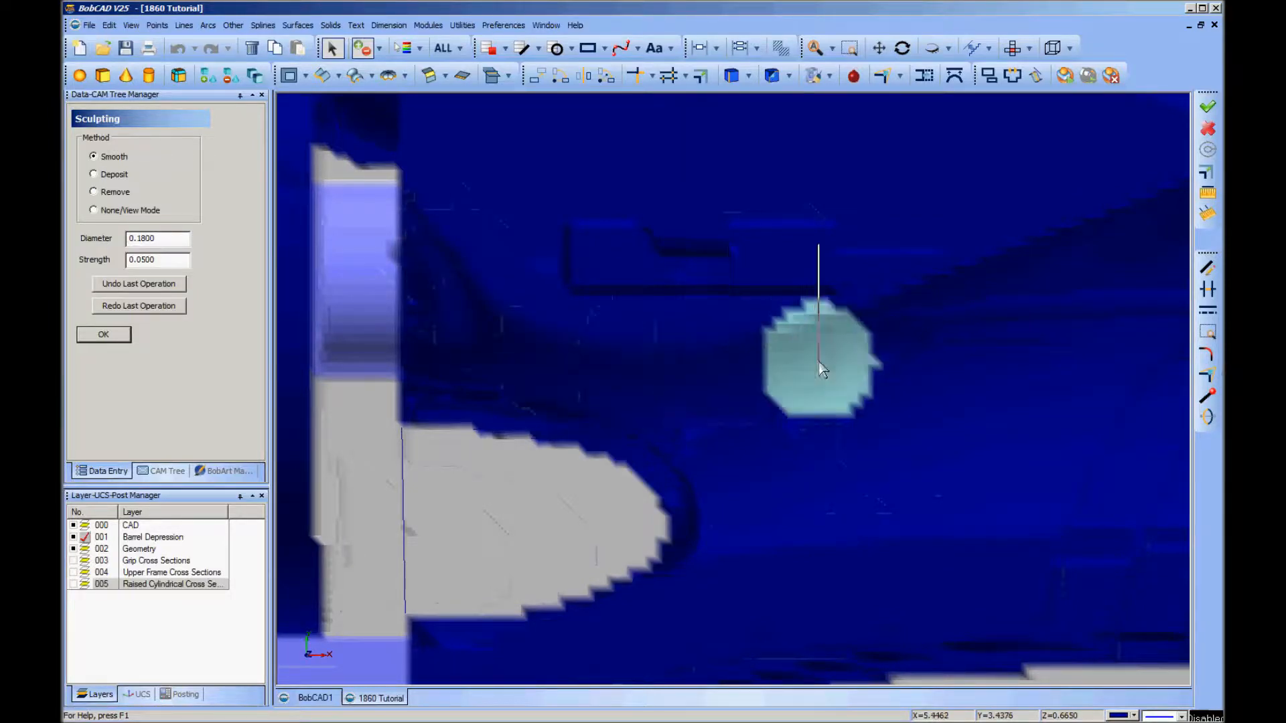
mouse_move(938, 380)
middle_down()
mouse_move(468, 448)
mouse_move(472, 485)
middle_up()
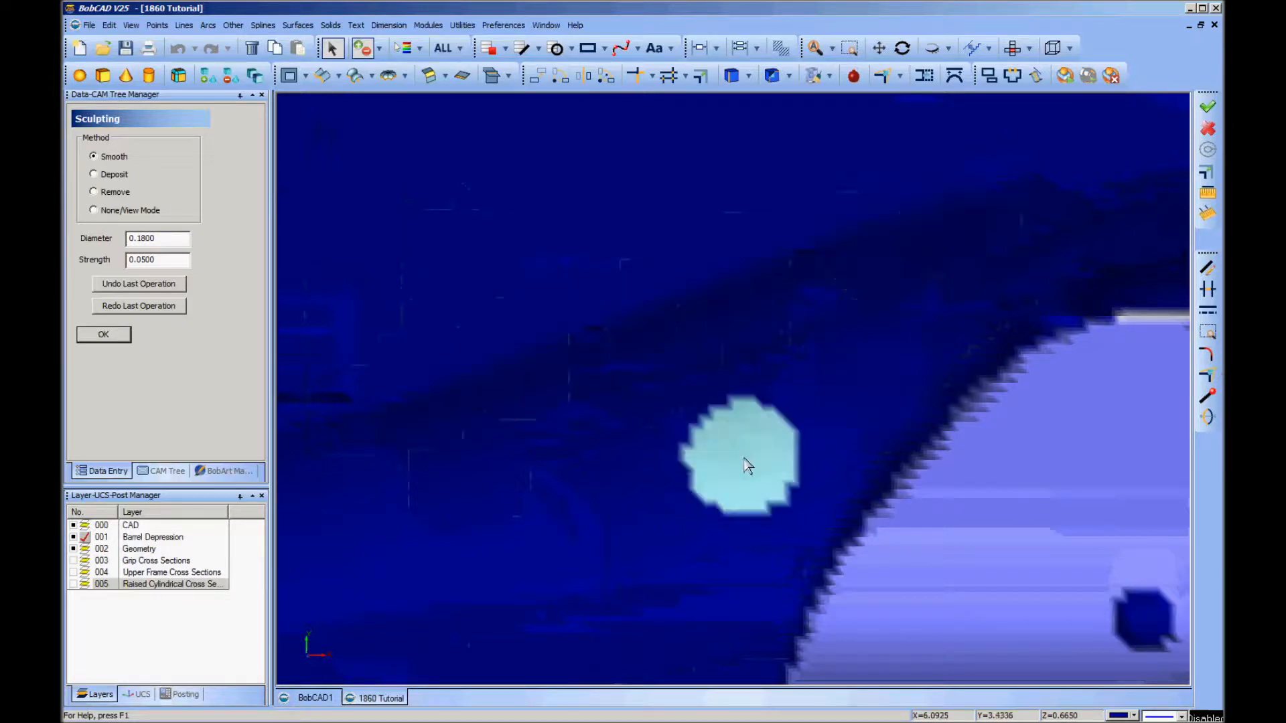
scroll(700, 464, down, 2)
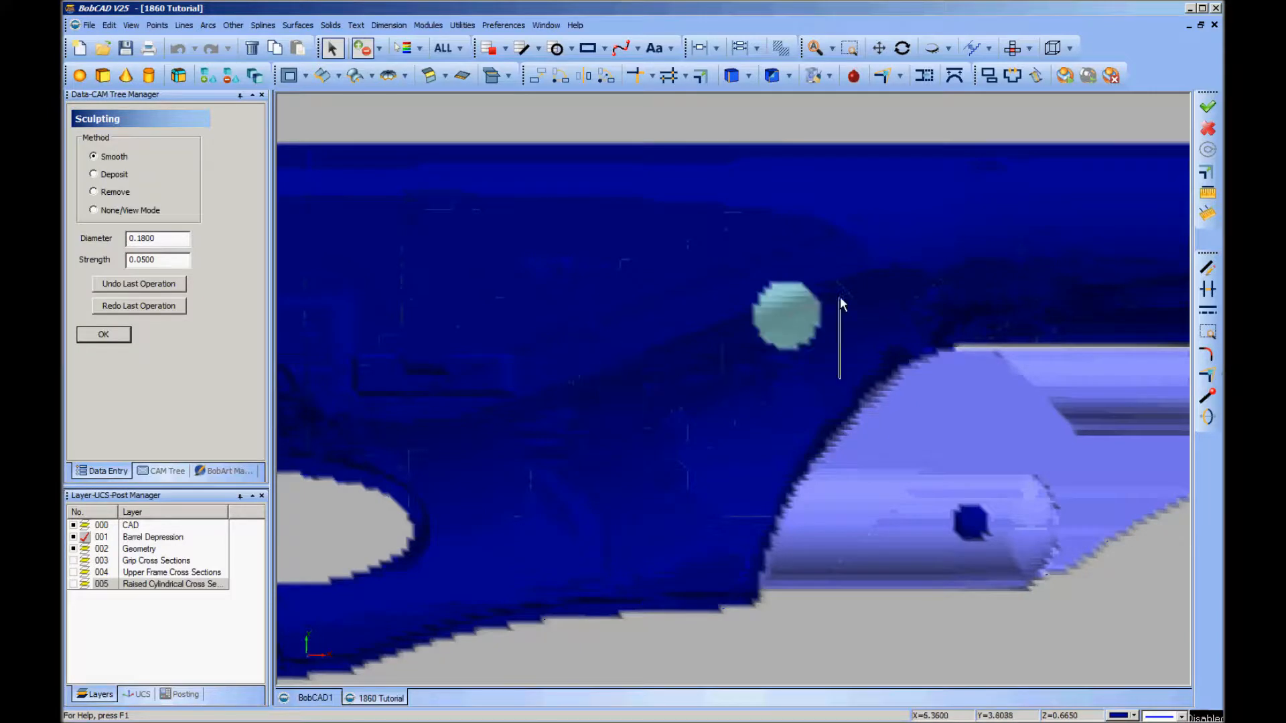
Smooth the upper edge of the depression along the barrel and its front end above the loading lever opening
mouse_move(603, 296)
middle_down()
mouse_move(661, 273)
mouse_move(860, 299)
mouse_move(976, 258)
middle_up()
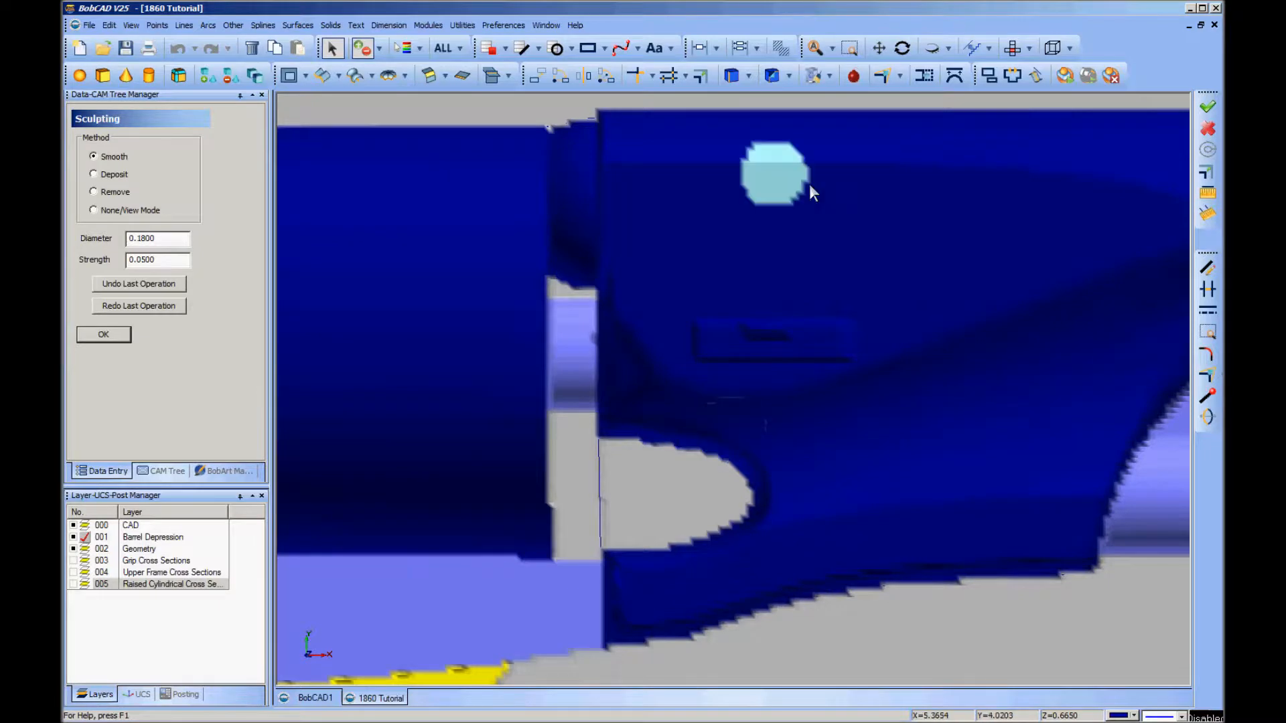
middle_drag(809, 187, 563, 214)
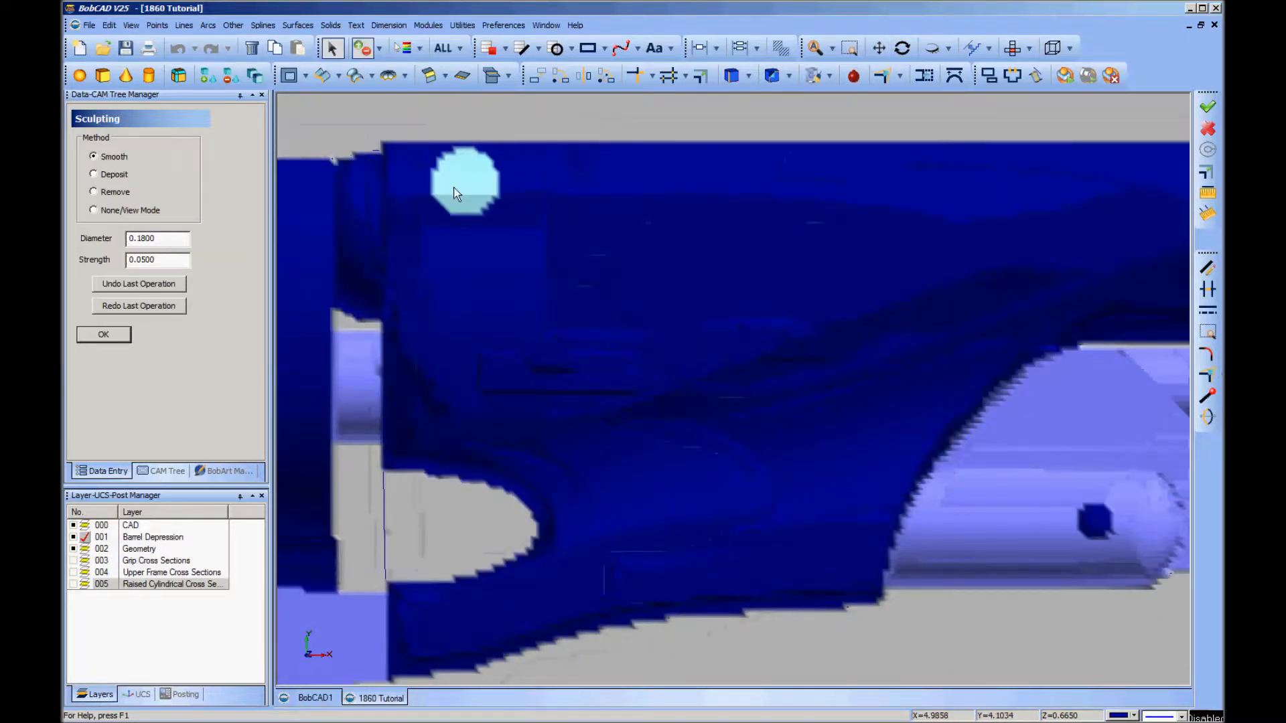
drag(452, 199, 911, 220)
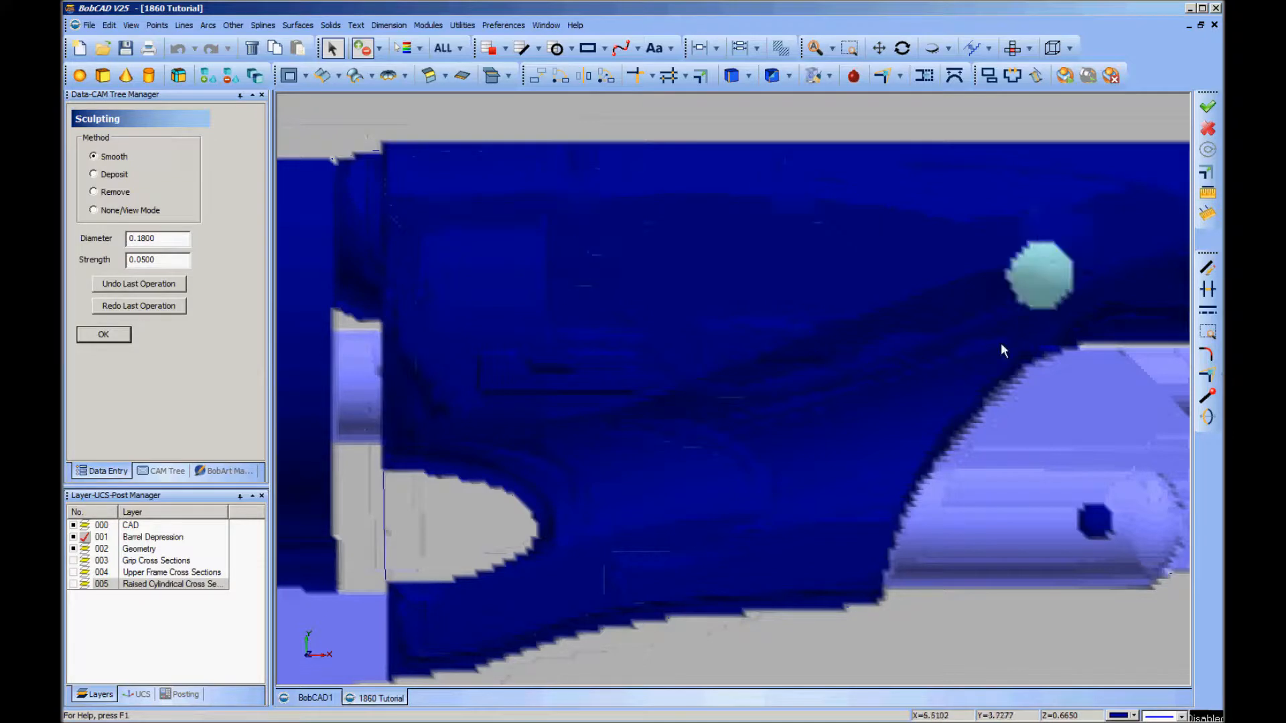
middle_drag(891, 399, 726, 429)
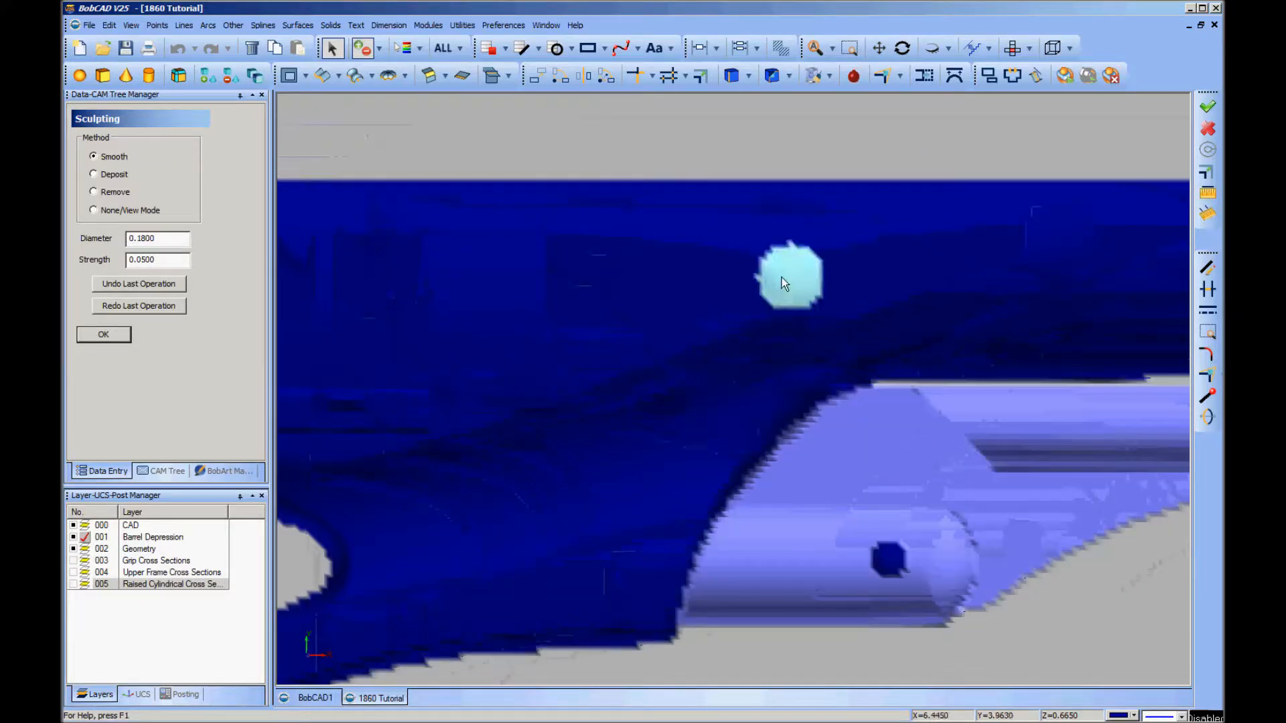
drag(722, 274, 838, 275)
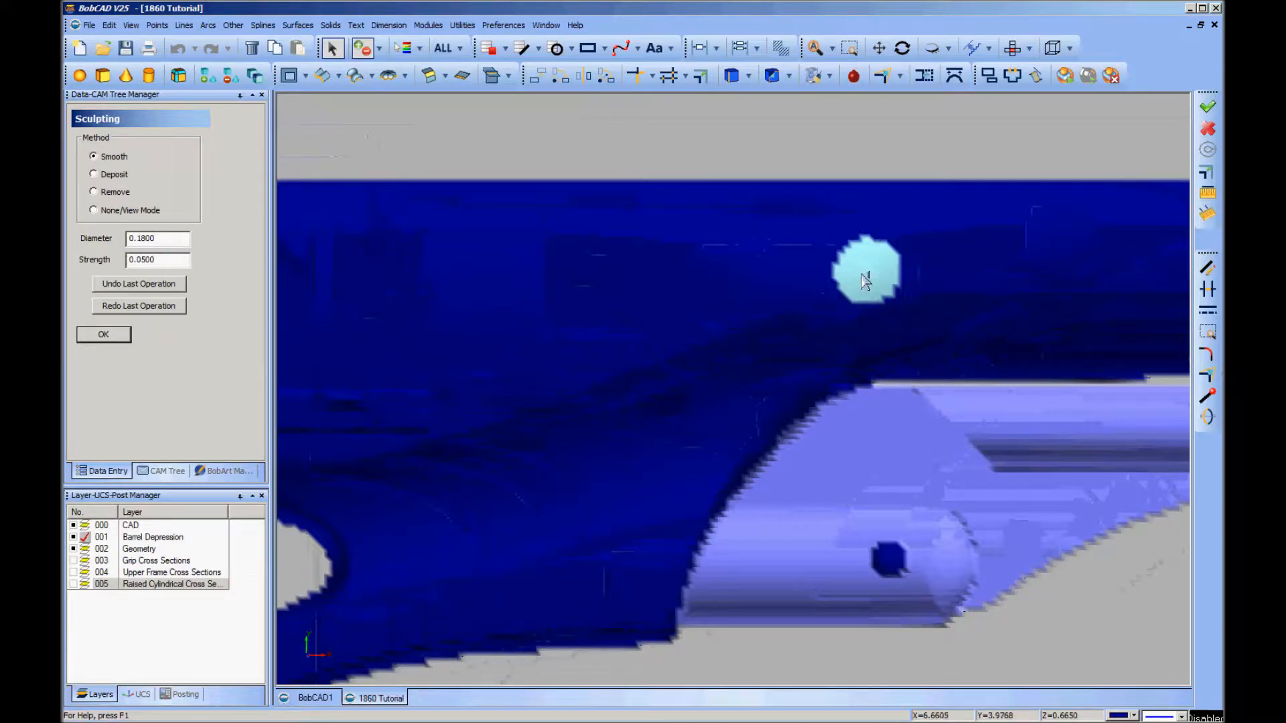
mouse_move(724, 274)
mouse_down()
mouse_move(785, 274)
mouse_move(661, 270)
mouse_up()
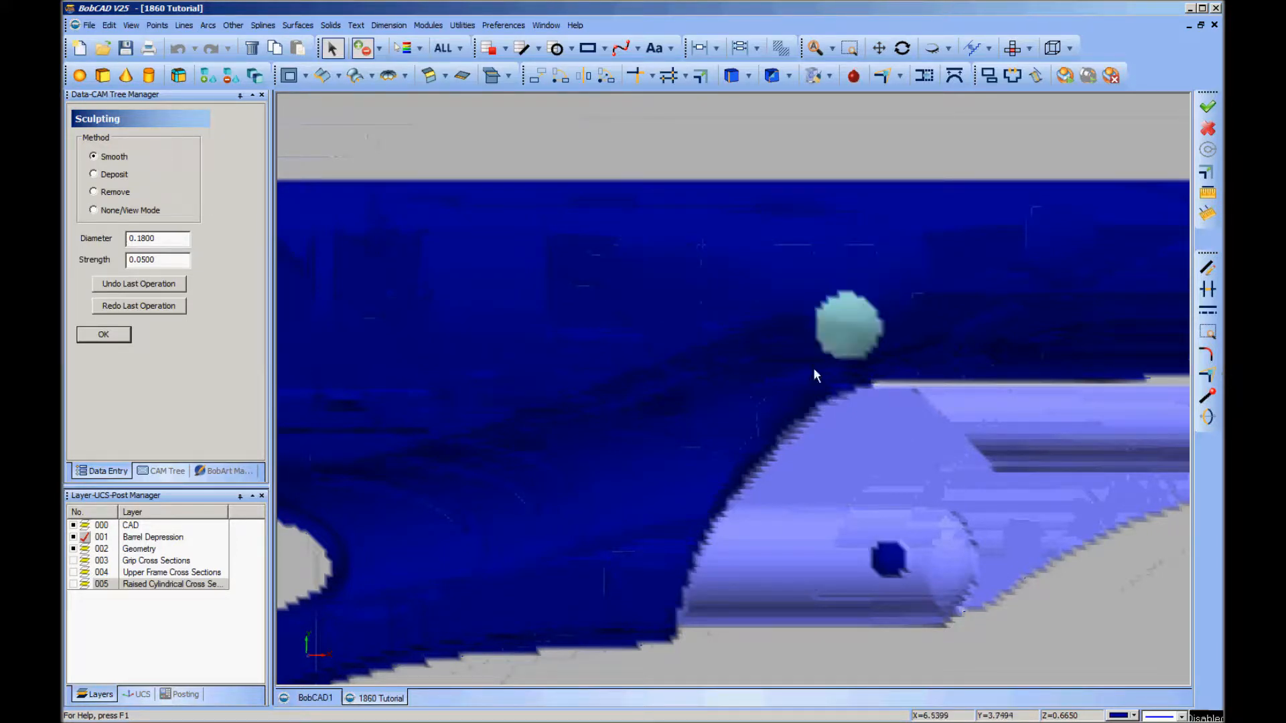
middle_drag(580, 493, 866, 356)
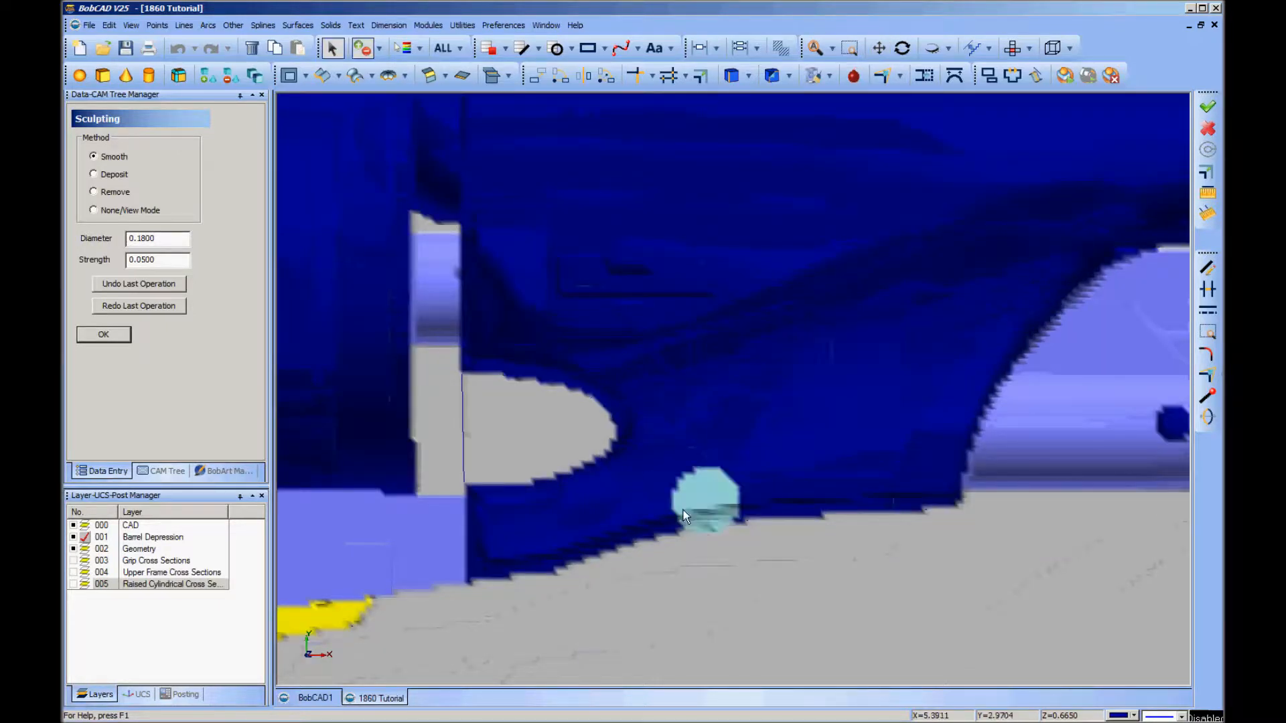
Set the smoothing diameter to 0.1200, smooth the barrel lug around the rounded cutout and along its lower edge, and finish the sculpting
click(147, 240)
key(BackSpace)
text(2)
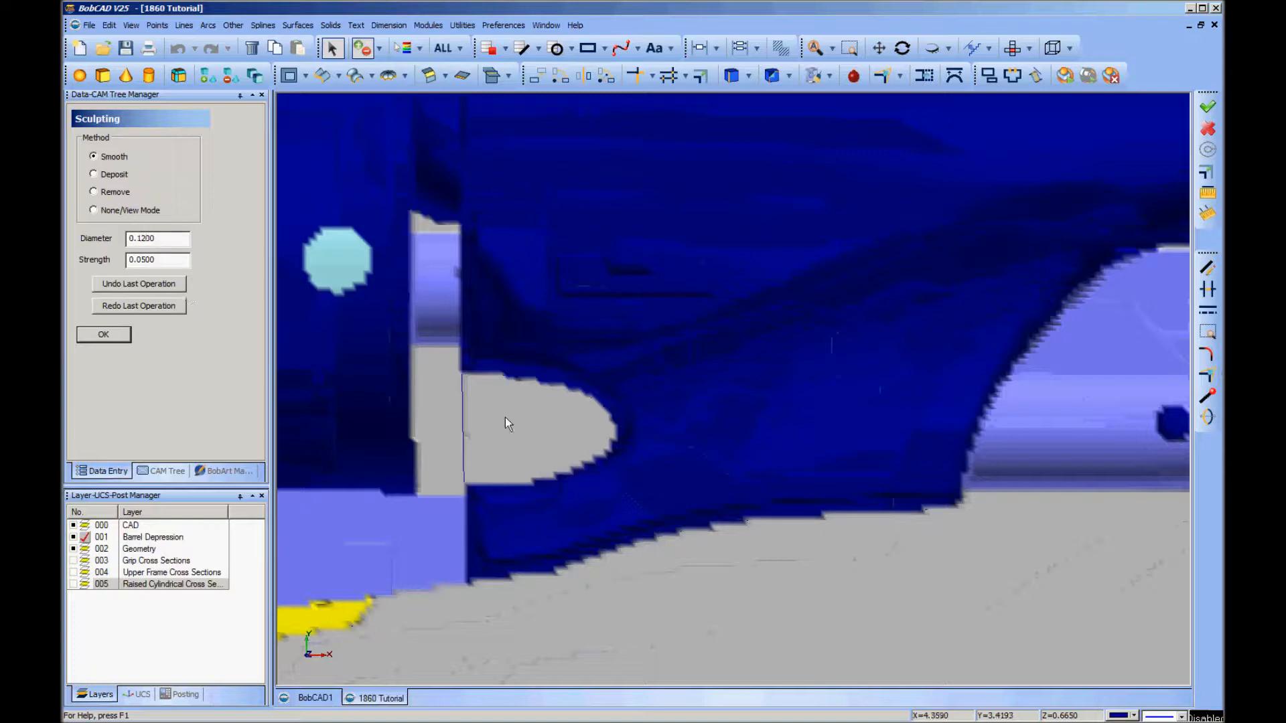
middle_drag(774, 468, 777, 342)
scroll(775, 349, up, 3)
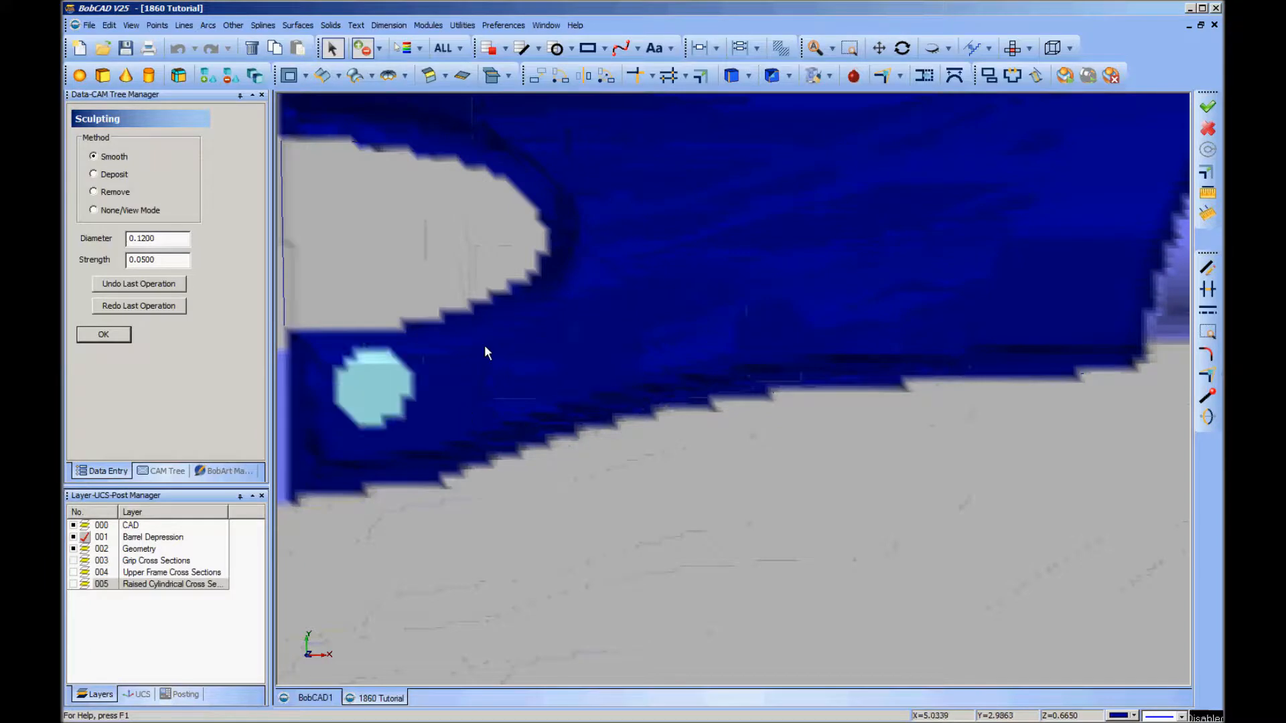
middle_drag(672, 294, 675, 349)
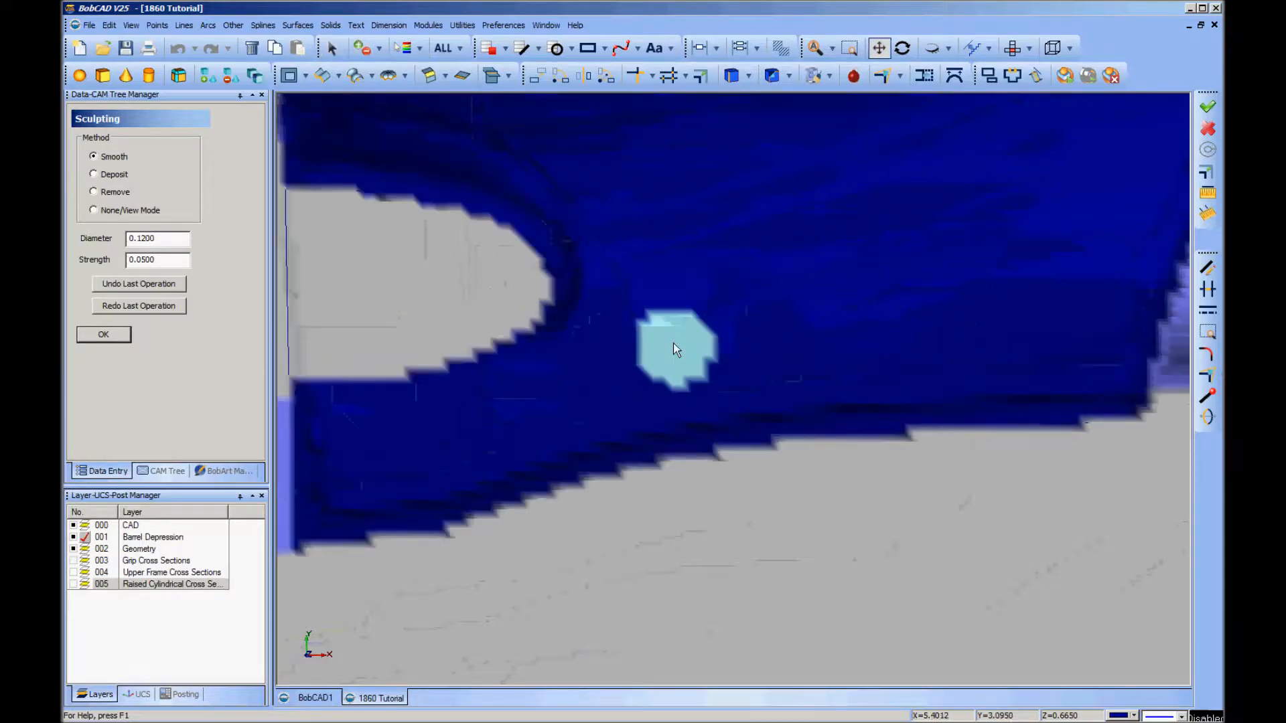
mouse_move(415, 150)
mouse_down()
mouse_move(489, 180)
mouse_move(545, 229)
mouse_move(568, 288)
mouse_move(570, 351)
mouse_move(539, 376)
mouse_move(355, 428)
mouse_move(335, 469)
mouse_move(345, 502)
mouse_move(487, 493)
mouse_move(604, 434)
mouse_move(685, 416)
mouse_move(1102, 385)
mouse_move(915, 392)
mouse_move(603, 431)
mouse_move(527, 469)
mouse_move(359, 496)
mouse_up()
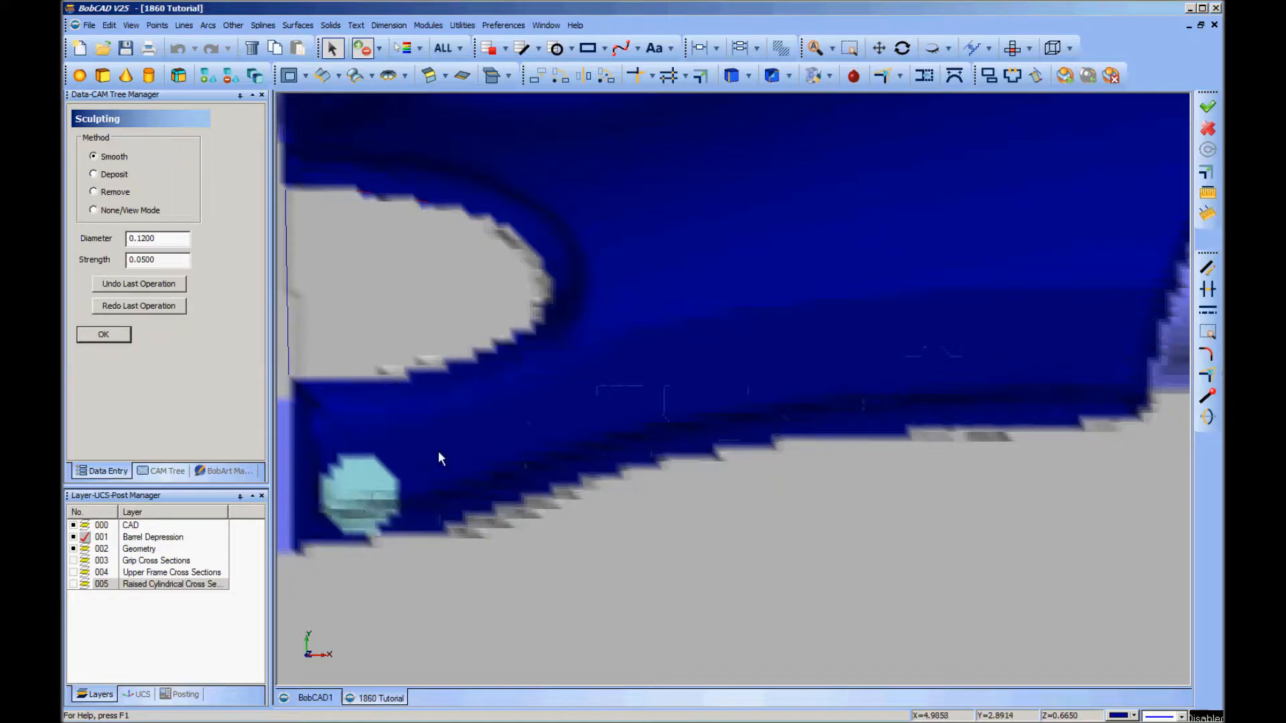
drag(1106, 301, 683, 333)
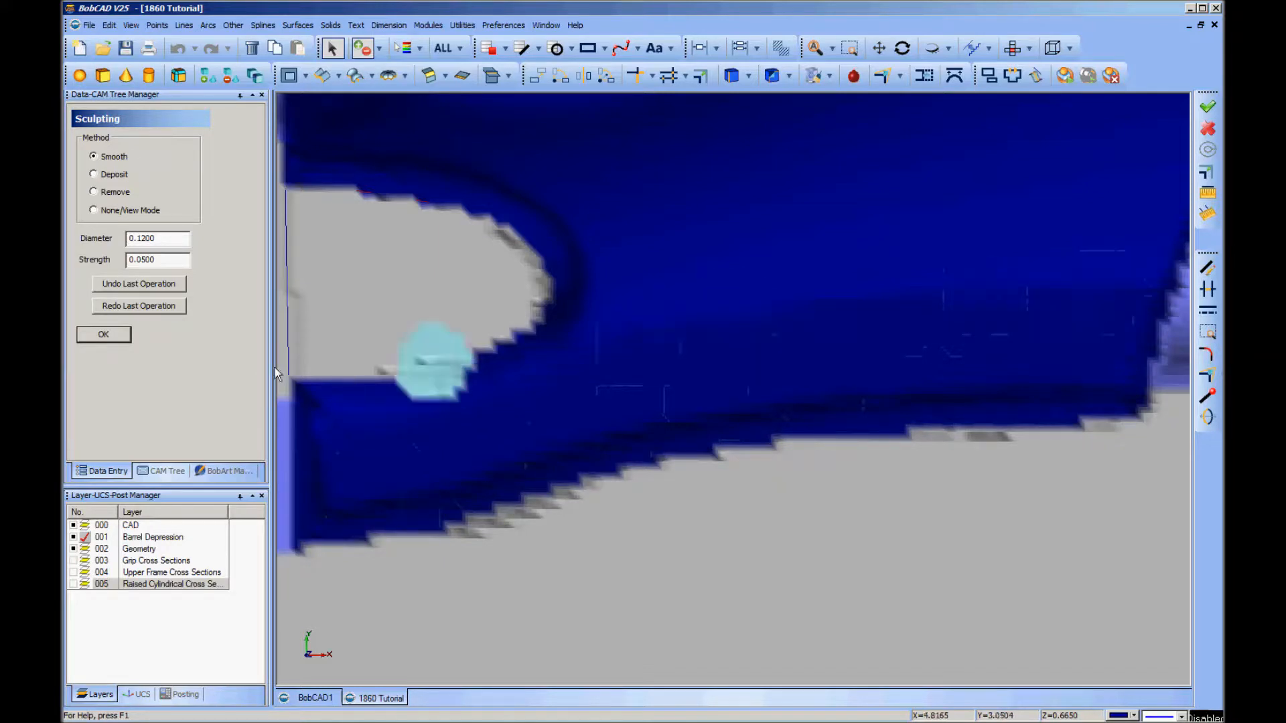
click(104, 334)
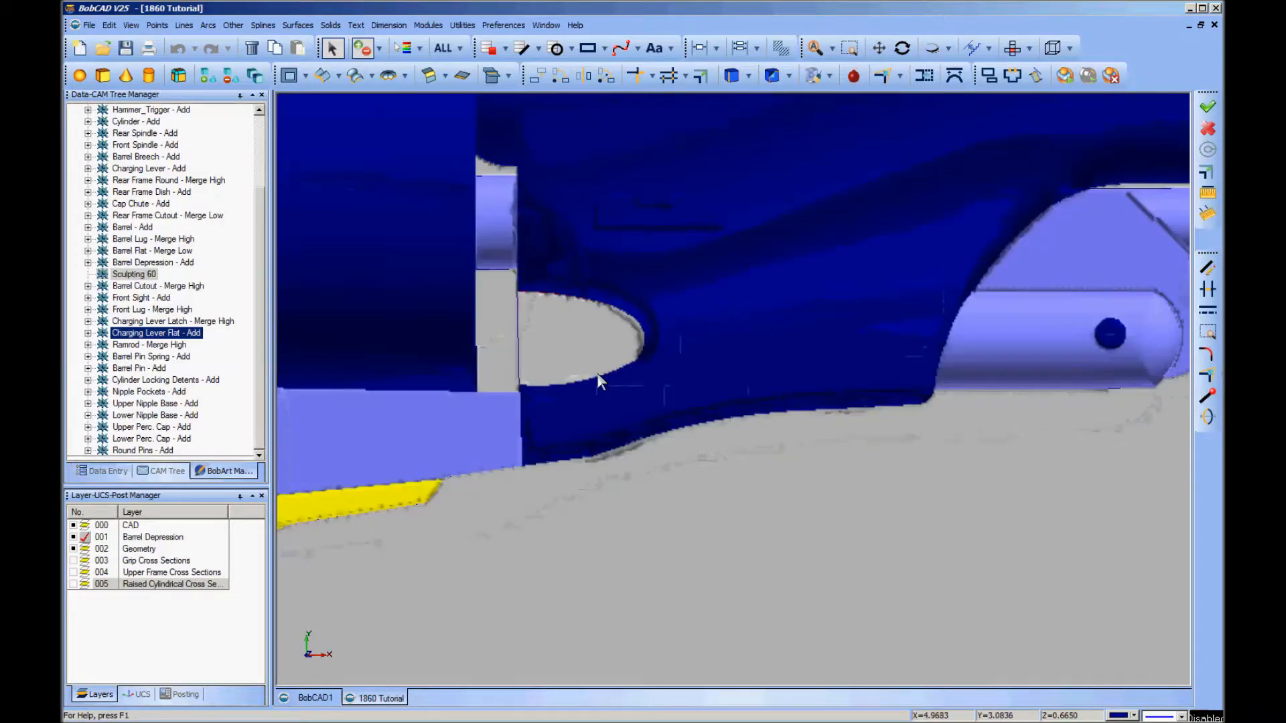
Reopen the Sculpting 60 feature for editing with the upper part of the wooden grip in view
scroll(598, 380, down, 5)
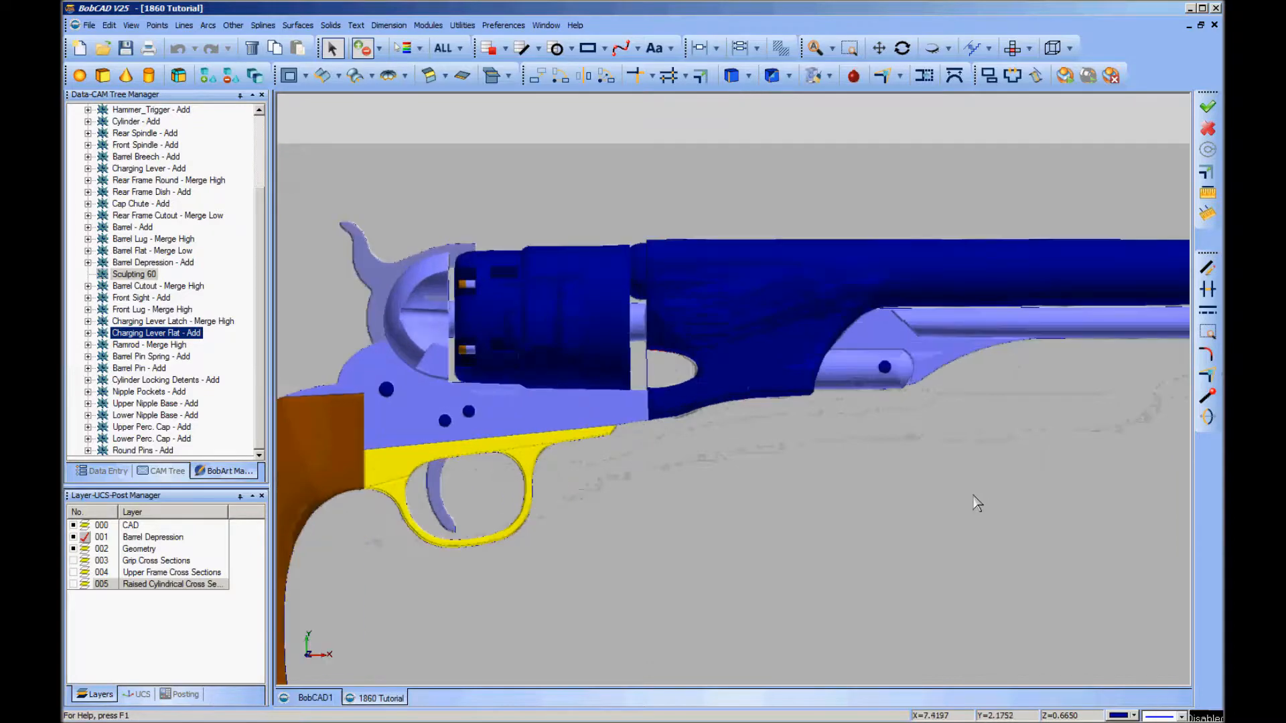
mouse_move(673, 572)
middle_down()
mouse_move(903, 497)
mouse_move(990, 496)
middle_up()
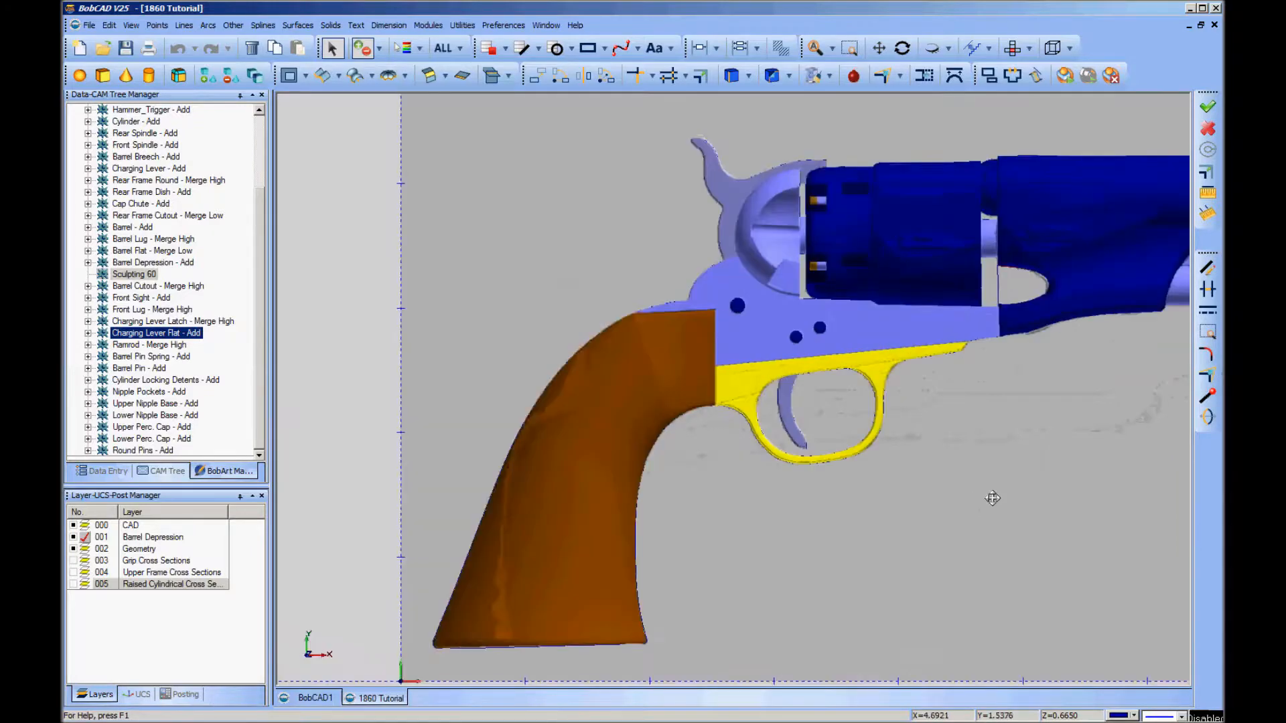
click(138, 275)
click(137, 286)
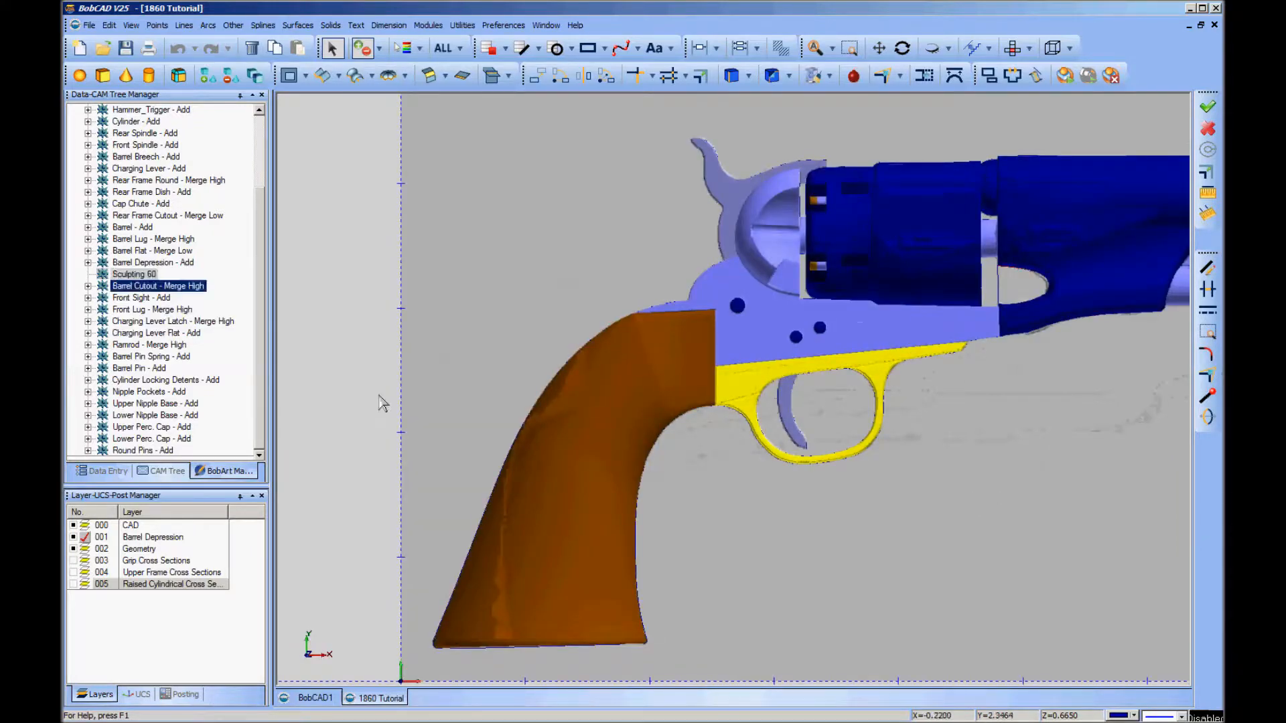
scroll(730, 546, up, 1)
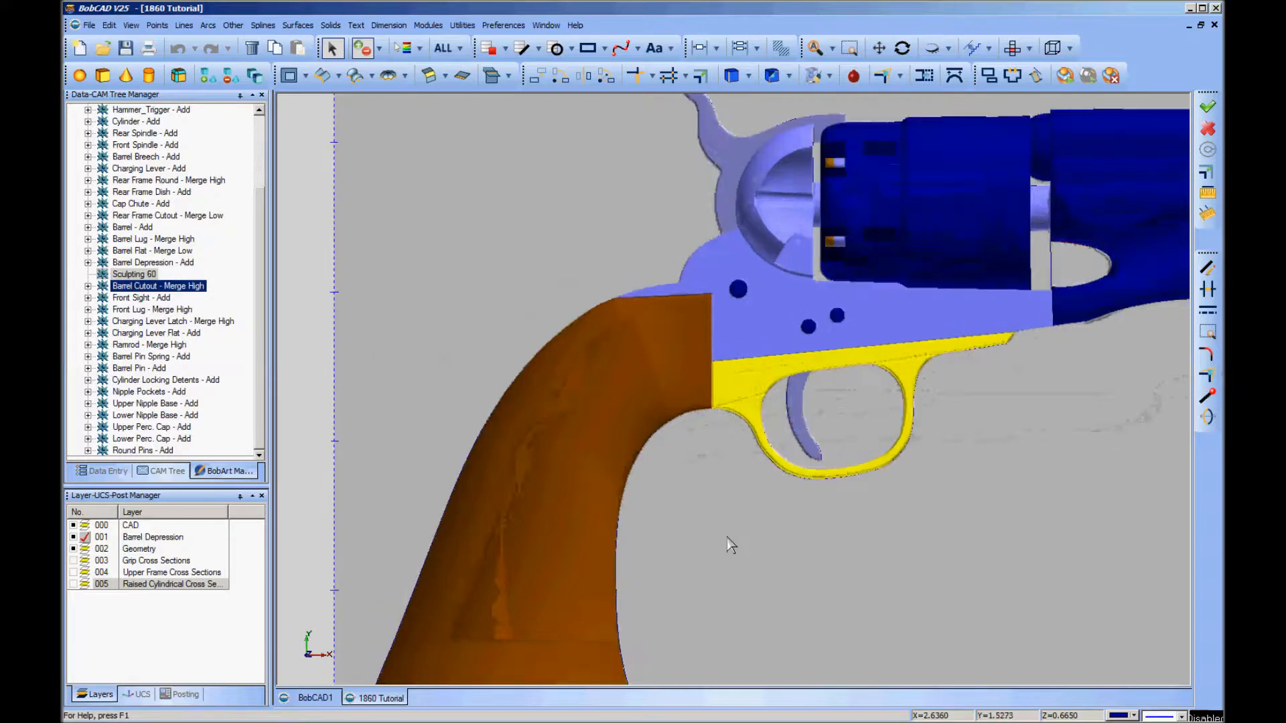
scroll(731, 546, up, 2)
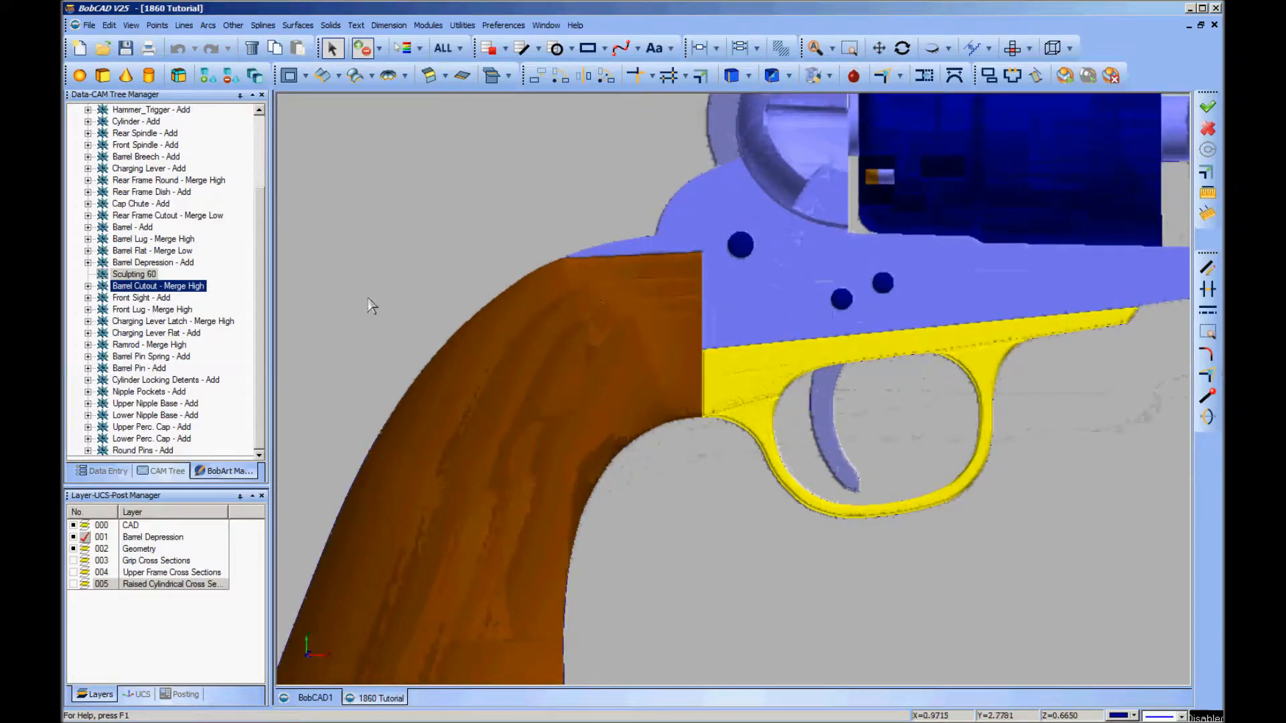
click(175, 320)
click(137, 263)
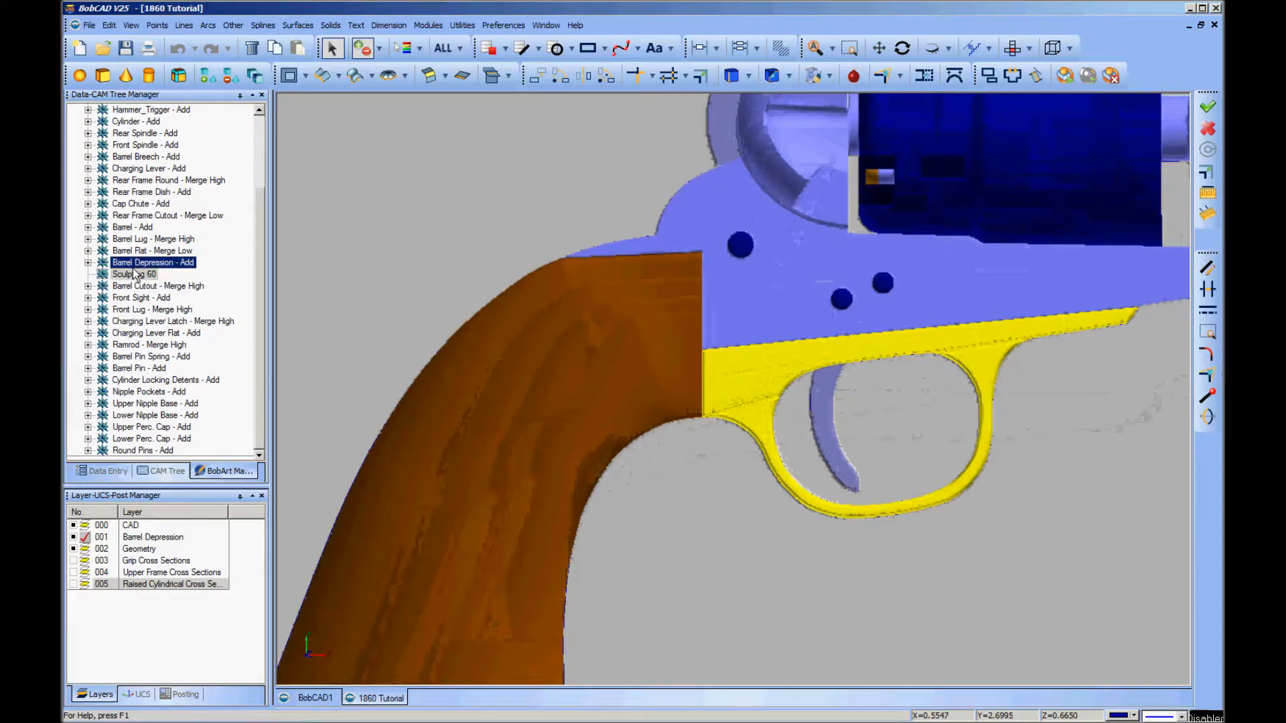
right_click(137, 274)
click(173, 292)
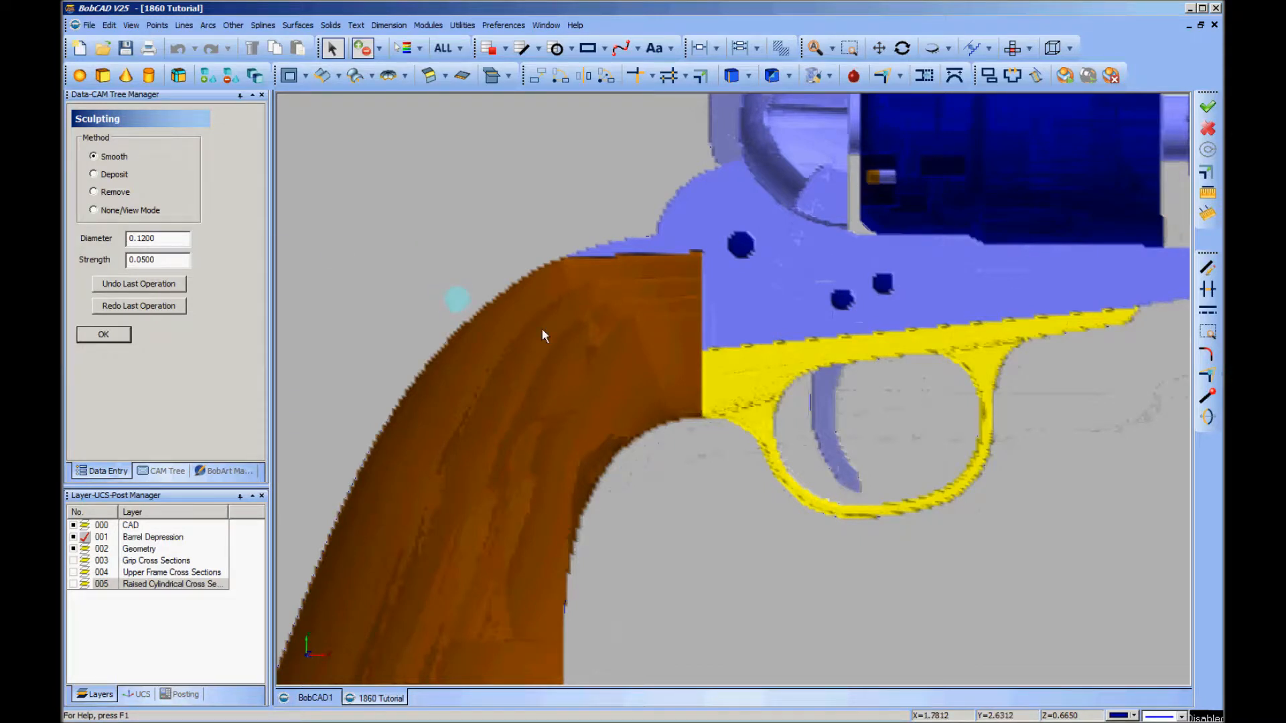
Smooth the upper grip with a diameter of 0.1200, go over it again with a diameter of 0.2200, and finish the sculpting
scroll(577, 331, up, 3)
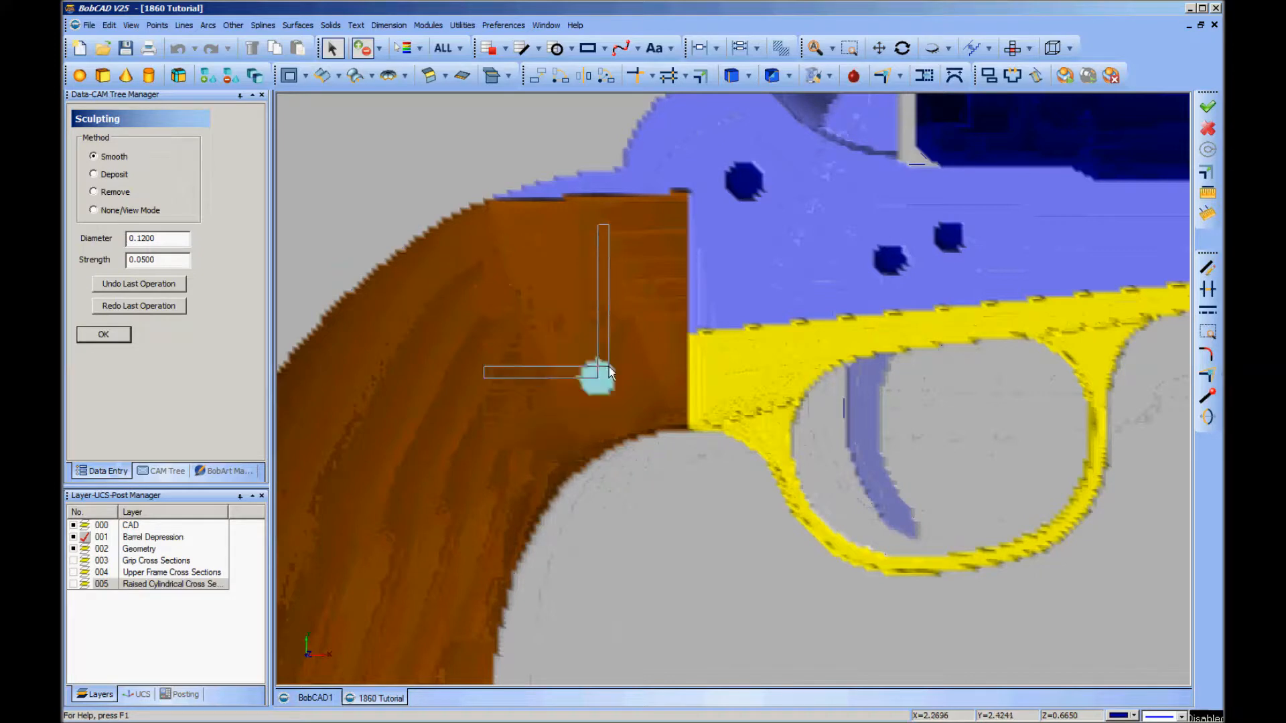
mouse_move(520, 392)
mouse_down()
mouse_move(573, 351)
mouse_move(560, 333)
mouse_move(494, 350)
mouse_move(548, 266)
mouse_move(464, 278)
mouse_move(543, 267)
mouse_move(533, 249)
mouse_move(483, 246)
mouse_move(513, 221)
mouse_move(486, 221)
mouse_move(544, 236)
mouse_move(557, 275)
mouse_move(467, 336)
mouse_move(532, 309)
mouse_move(505, 376)
mouse_move(577, 383)
mouse_move(543, 405)
mouse_move(577, 410)
mouse_move(531, 459)
mouse_move(608, 402)
mouse_move(562, 460)
mouse_move(600, 417)
mouse_move(616, 370)
mouse_move(526, 359)
mouse_move(582, 251)
mouse_move(491, 269)
mouse_move(496, 254)
mouse_move(570, 242)
mouse_move(506, 307)
mouse_move(574, 310)
mouse_move(577, 334)
mouse_move(528, 412)
mouse_move(577, 383)
mouse_move(553, 436)
mouse_move(602, 389)
mouse_move(544, 434)
mouse_move(507, 360)
mouse_up()
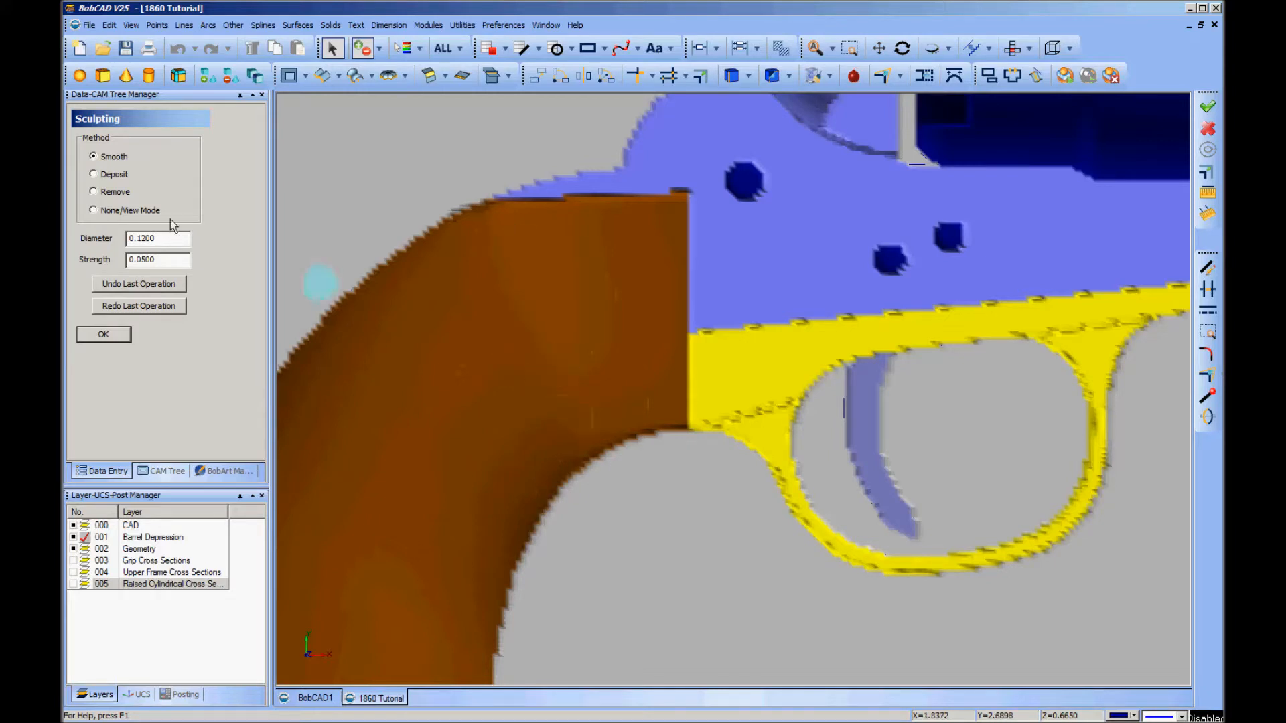
click(147, 239)
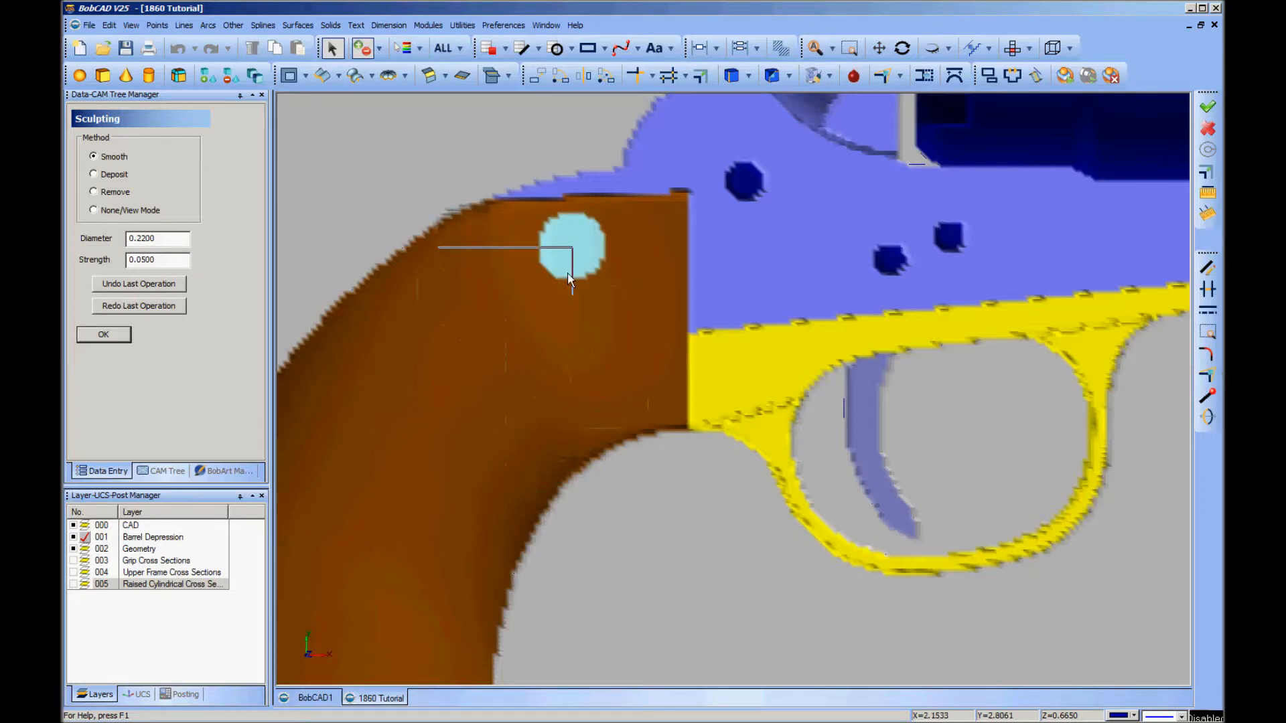
click(104, 334)
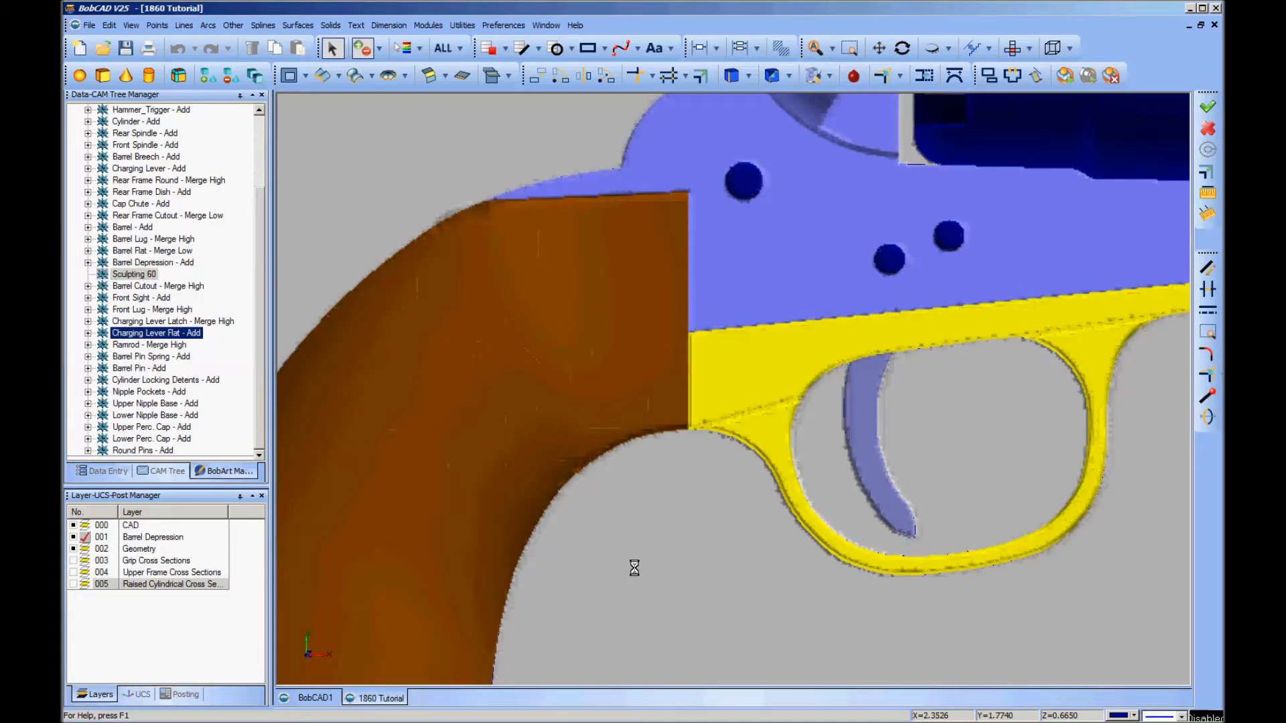
Blank the emboss model to compare the whole revolver with the reference photo, and unblank it again
scroll(635, 571, down, 6)
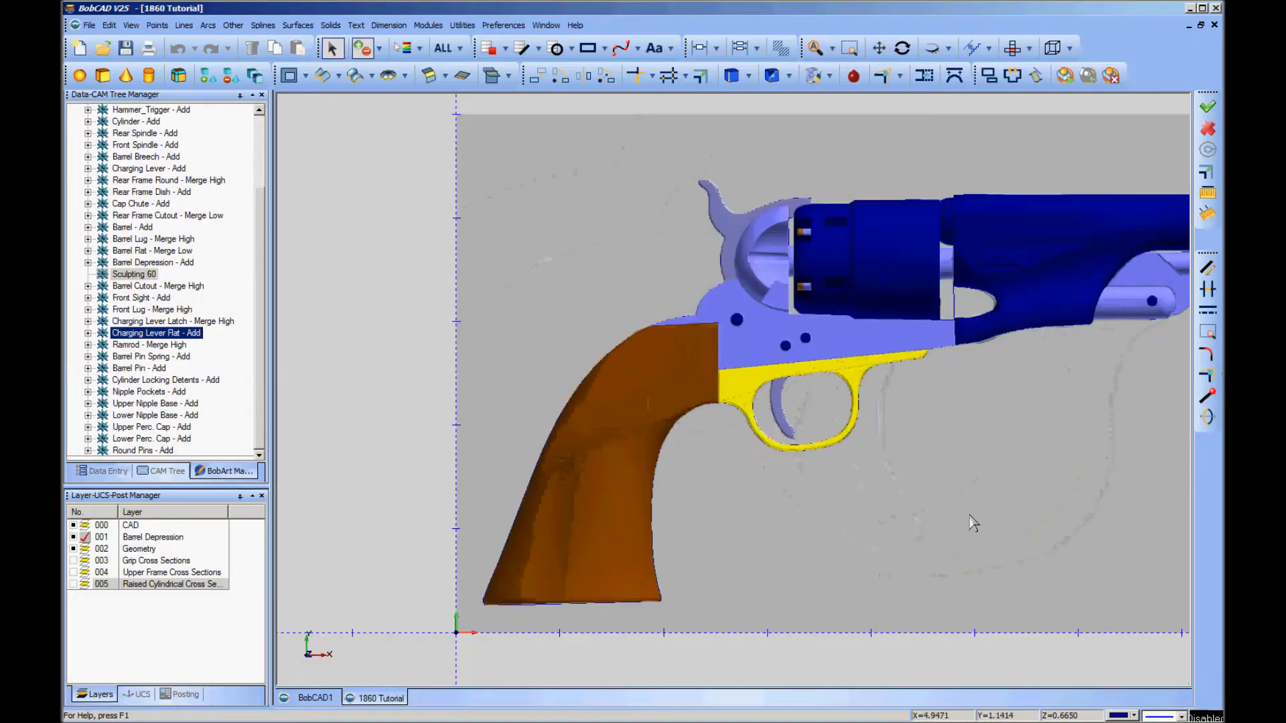
middle_drag(974, 522, 787, 524)
scroll(787, 524, down, 2)
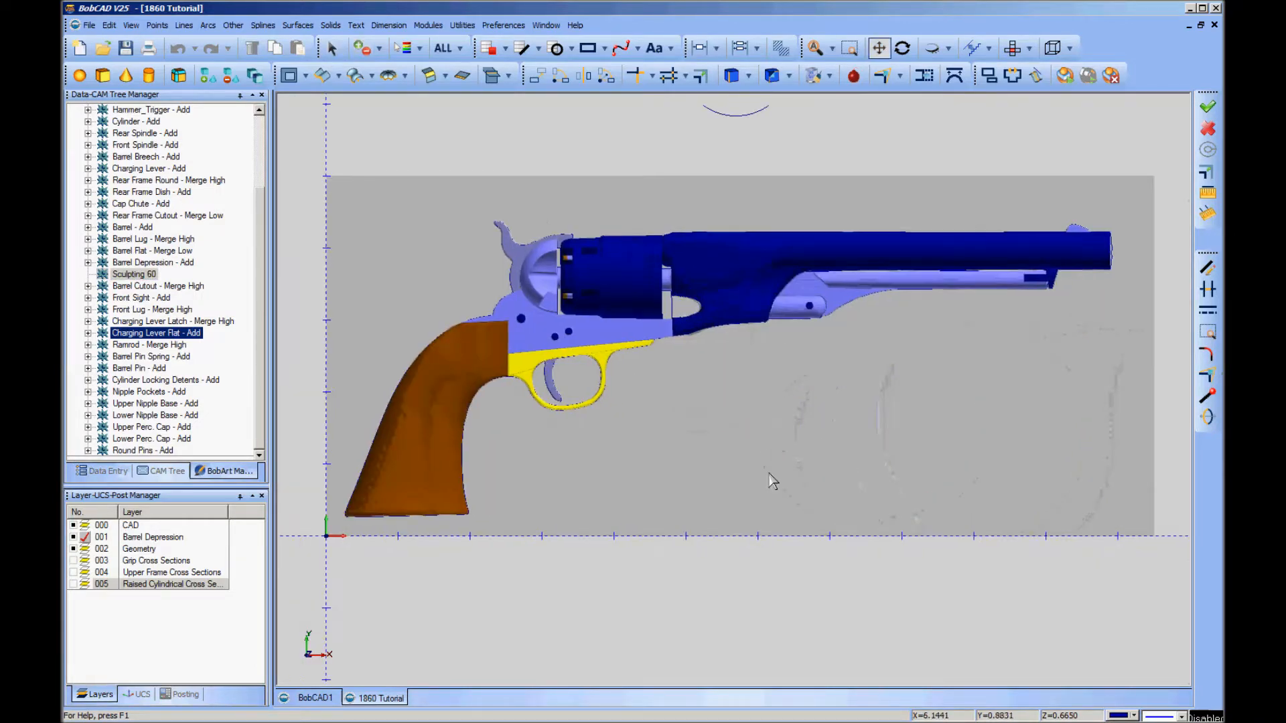
scroll(167, 268, up, 3)
click(117, 132)
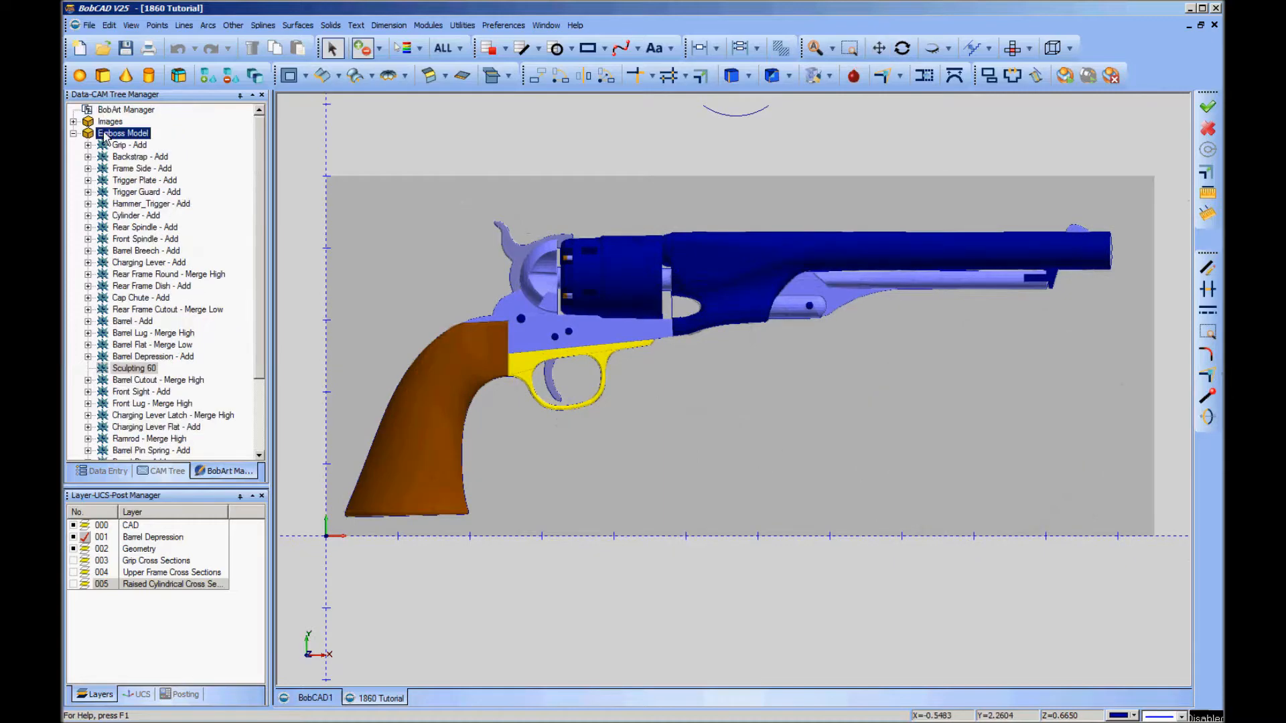
right_click(106, 133)
click(143, 315)
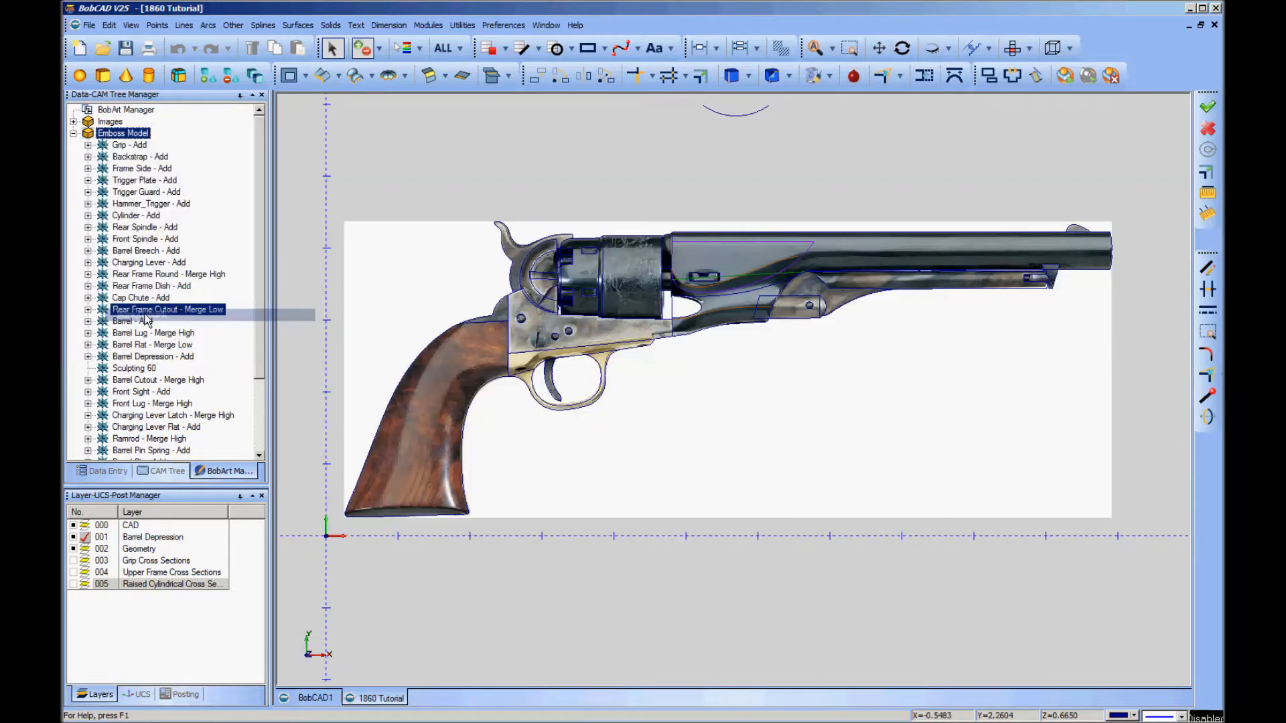
right_click(134, 132)
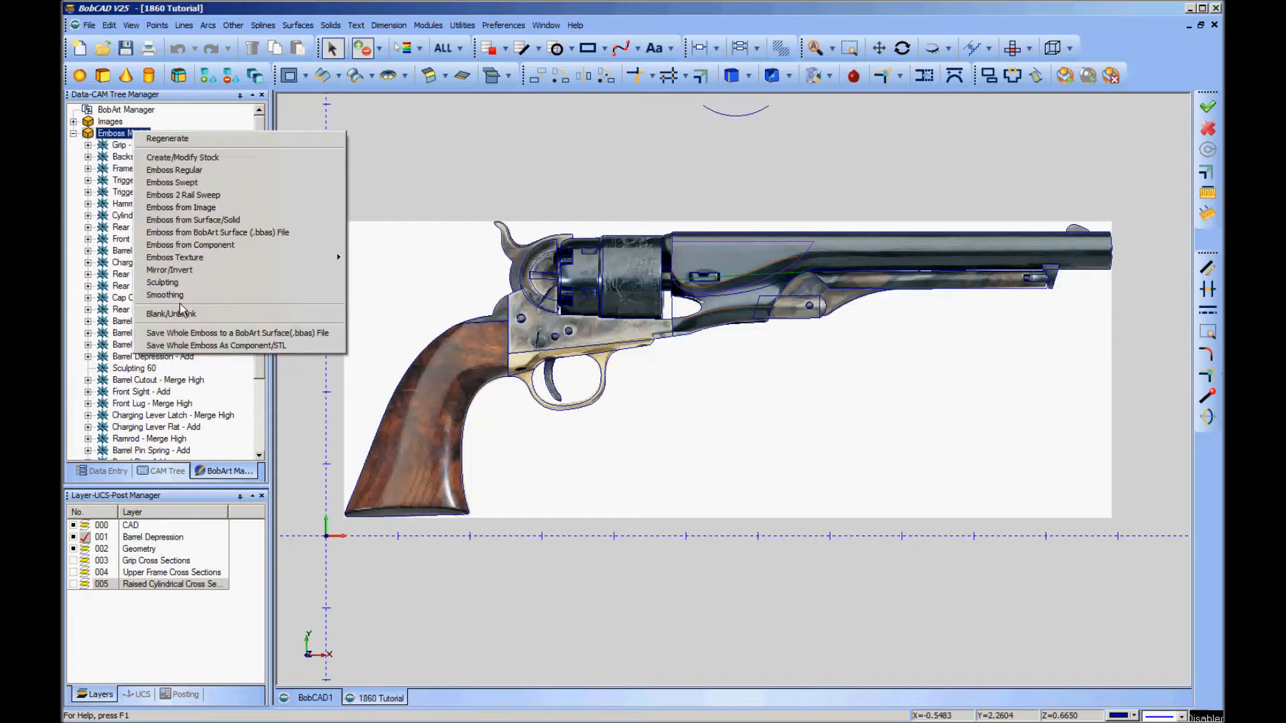
click(187, 315)
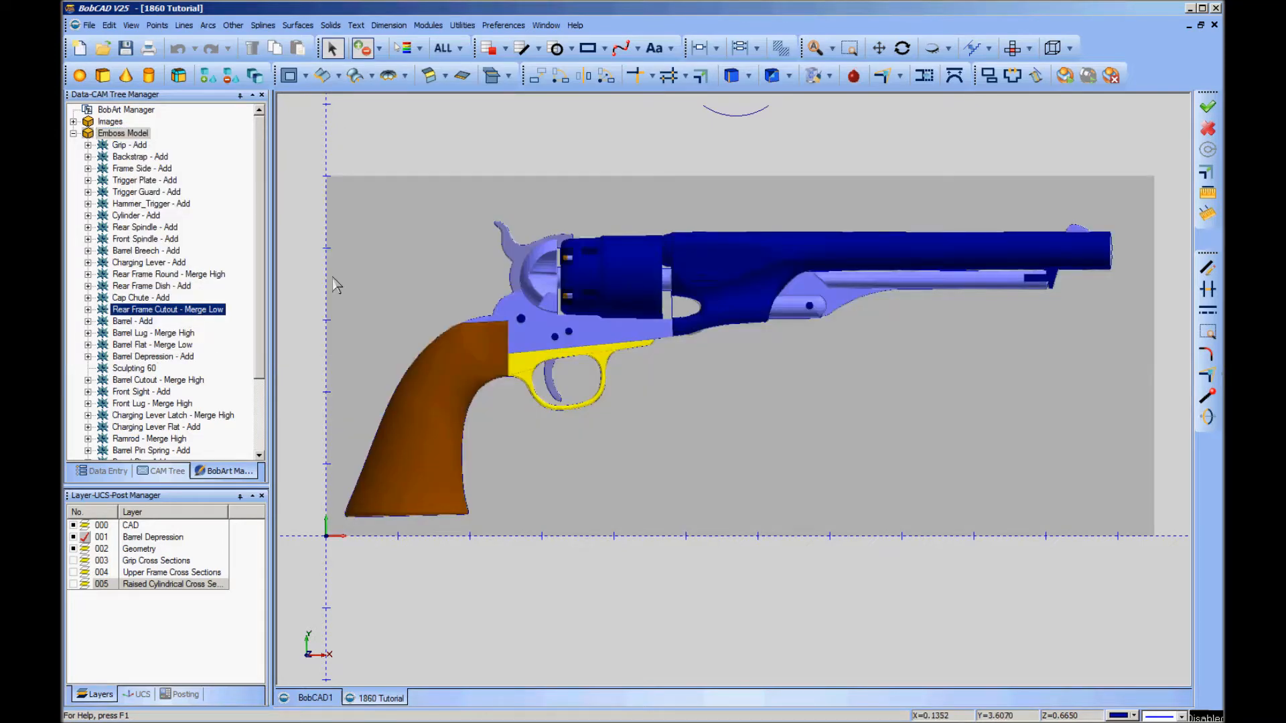
Add a smoothing feature over the whole emboss model with a smoothing window size of 0.0500
right_click(134, 138)
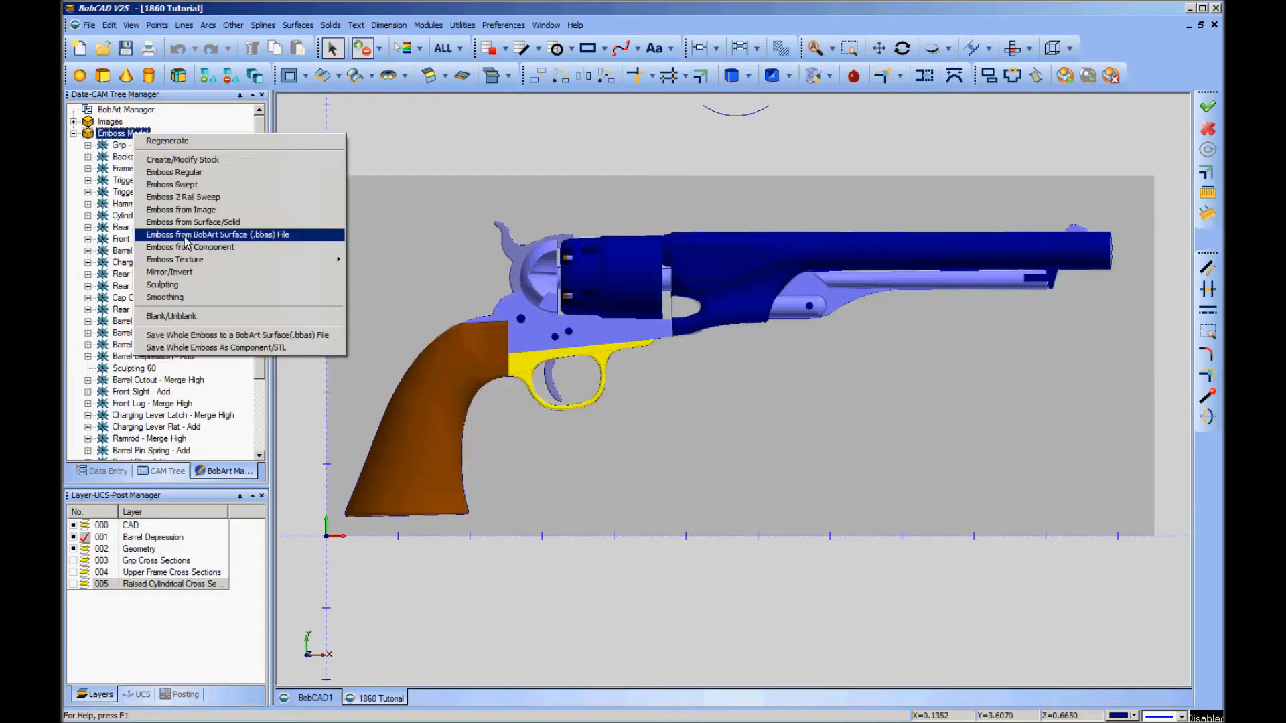
click(201, 290)
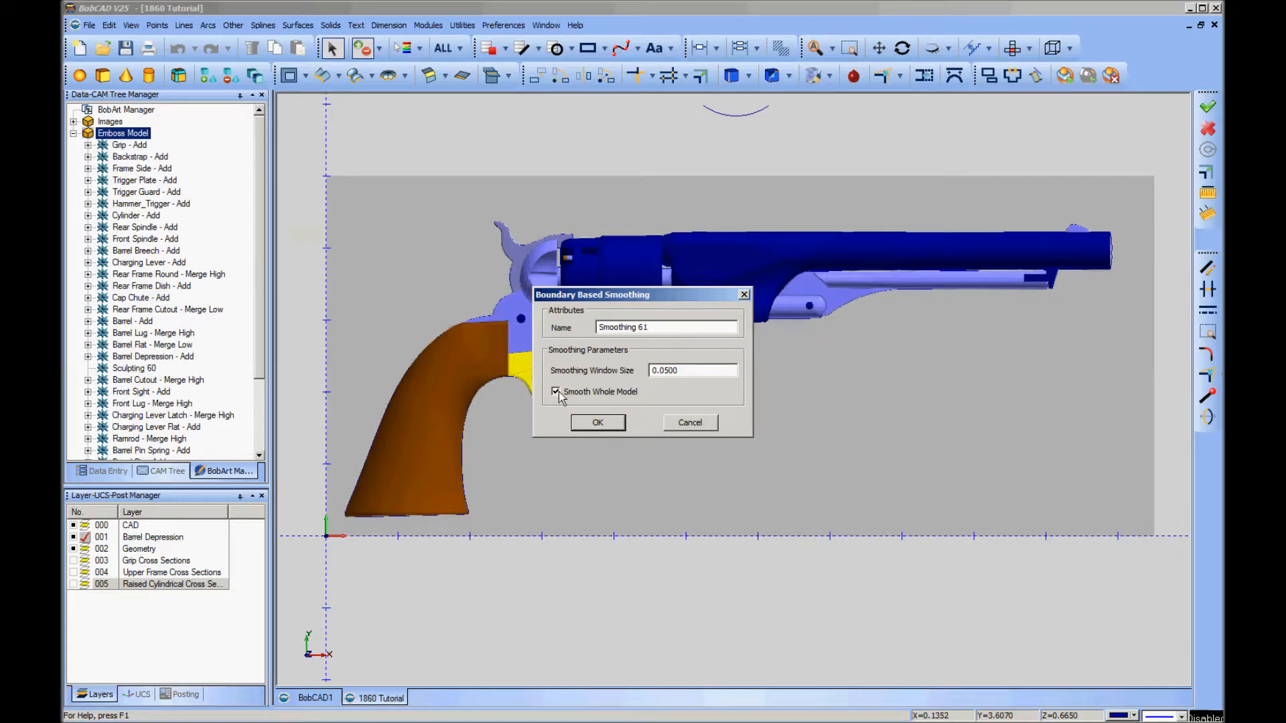
click(598, 423)
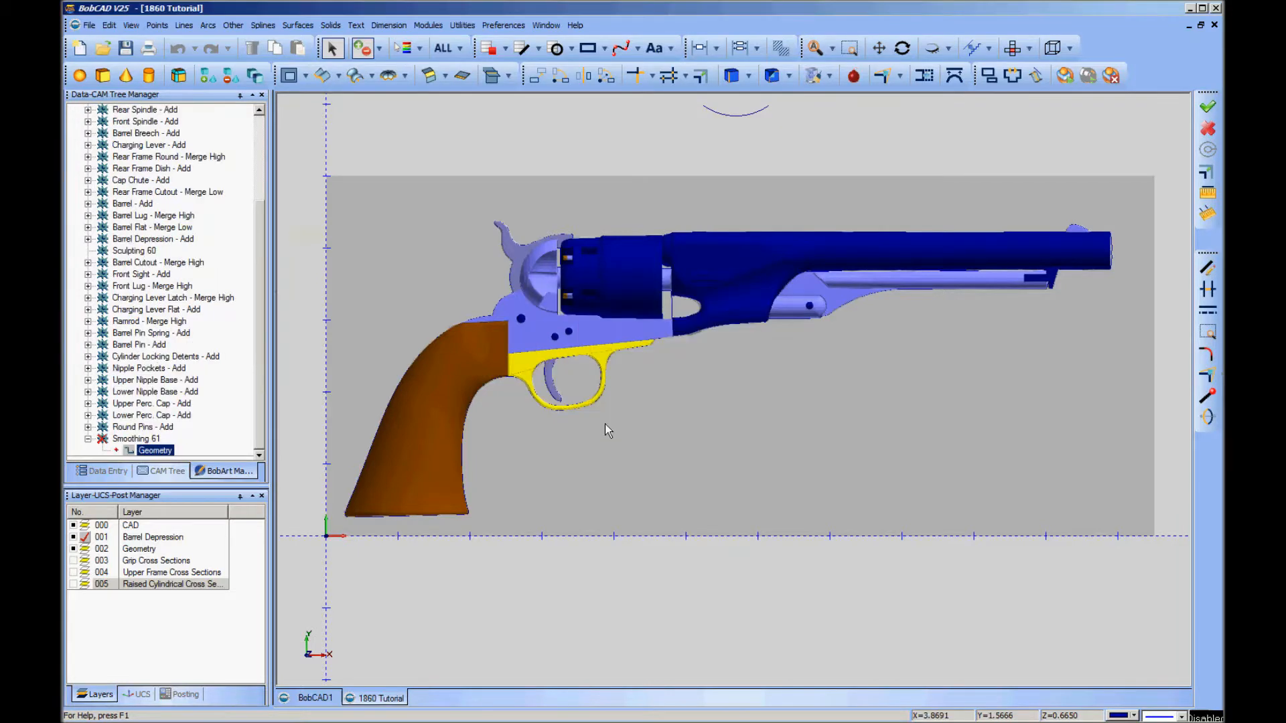
Set the emboss model's stock resolution to 300 and regenerate the model
drag(260, 299, 266, 193)
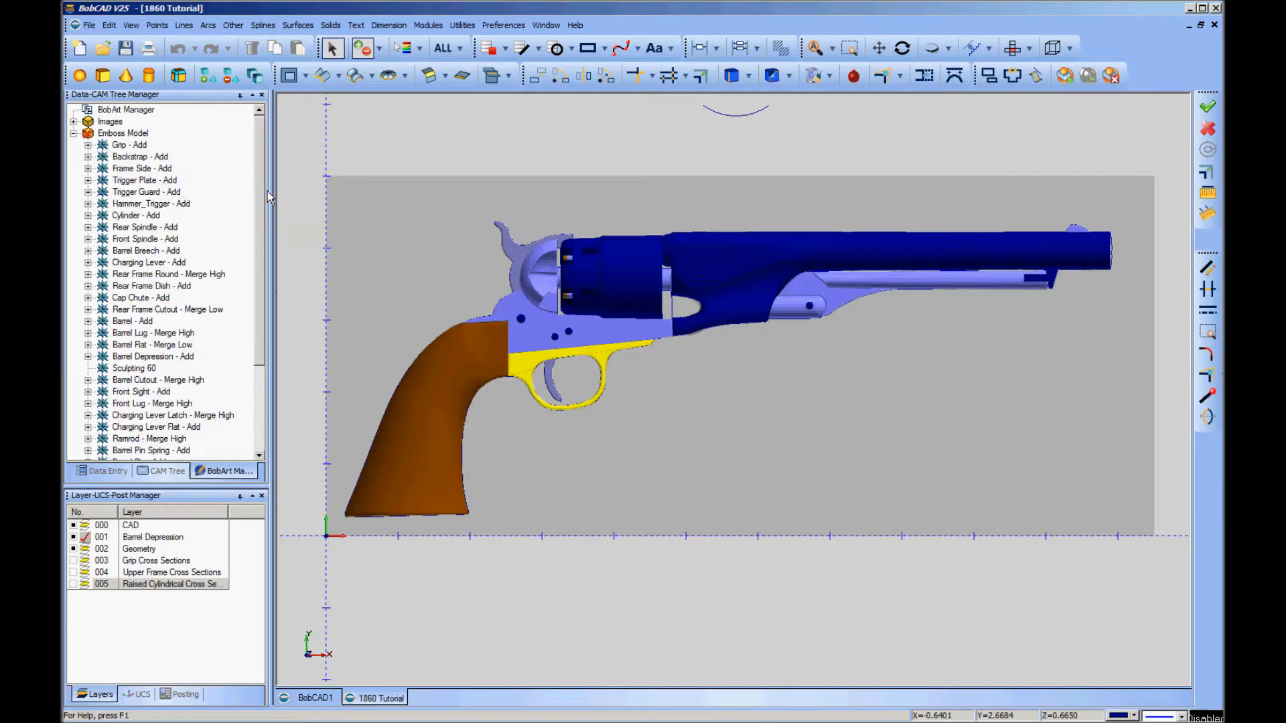
click(124, 133)
right_click(139, 134)
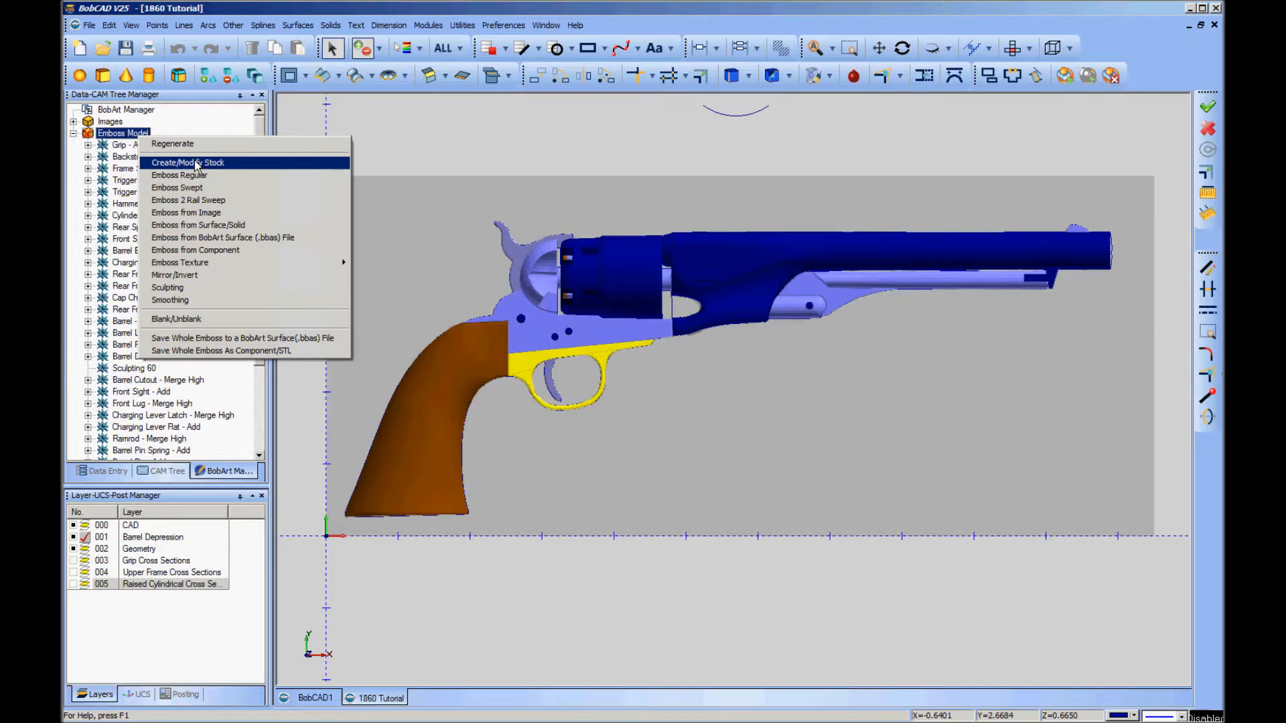
click(196, 163)
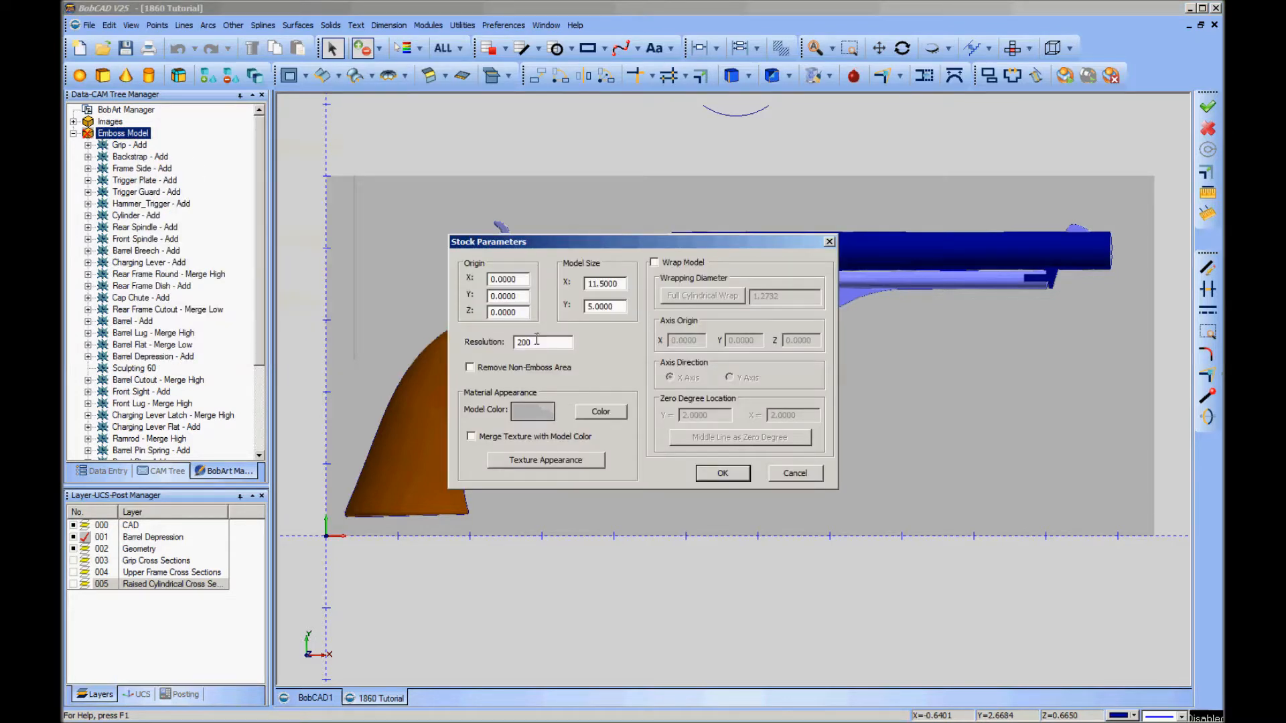
drag(536, 340, 512, 340)
text(300)
drag(763, 237, 964, 489)
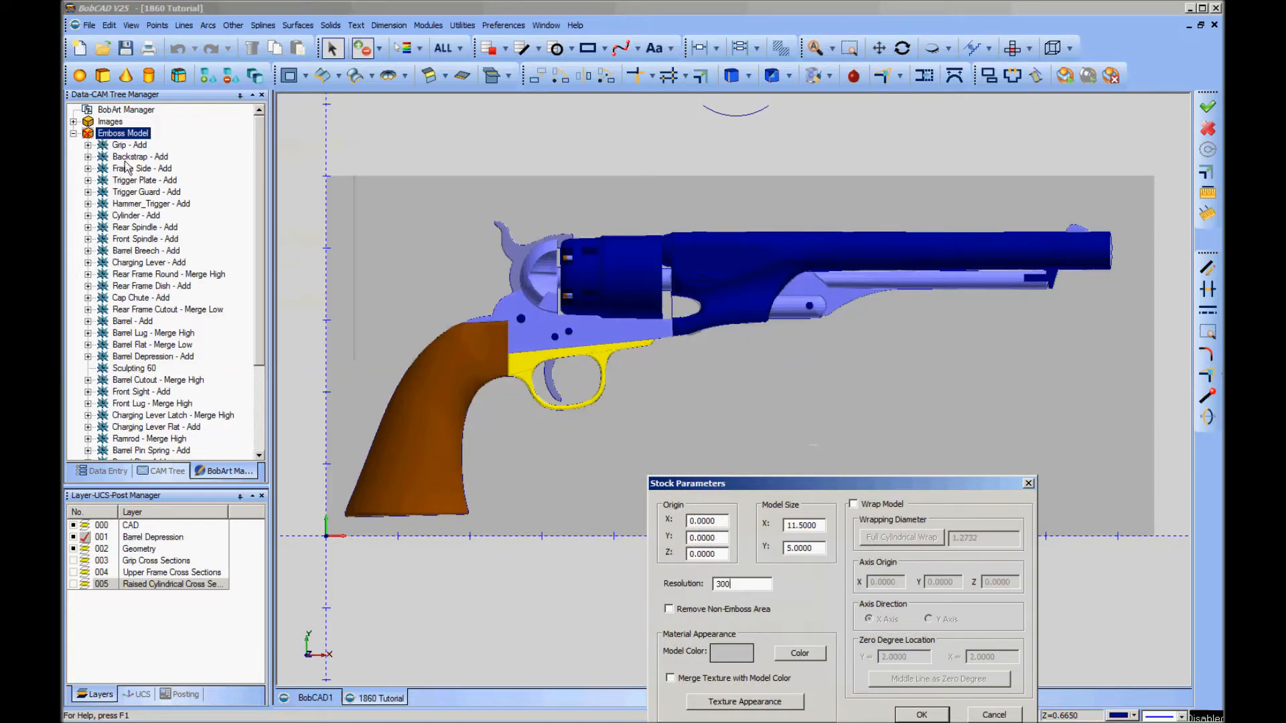
drag(824, 492, 824, 377)
click(941, 602)
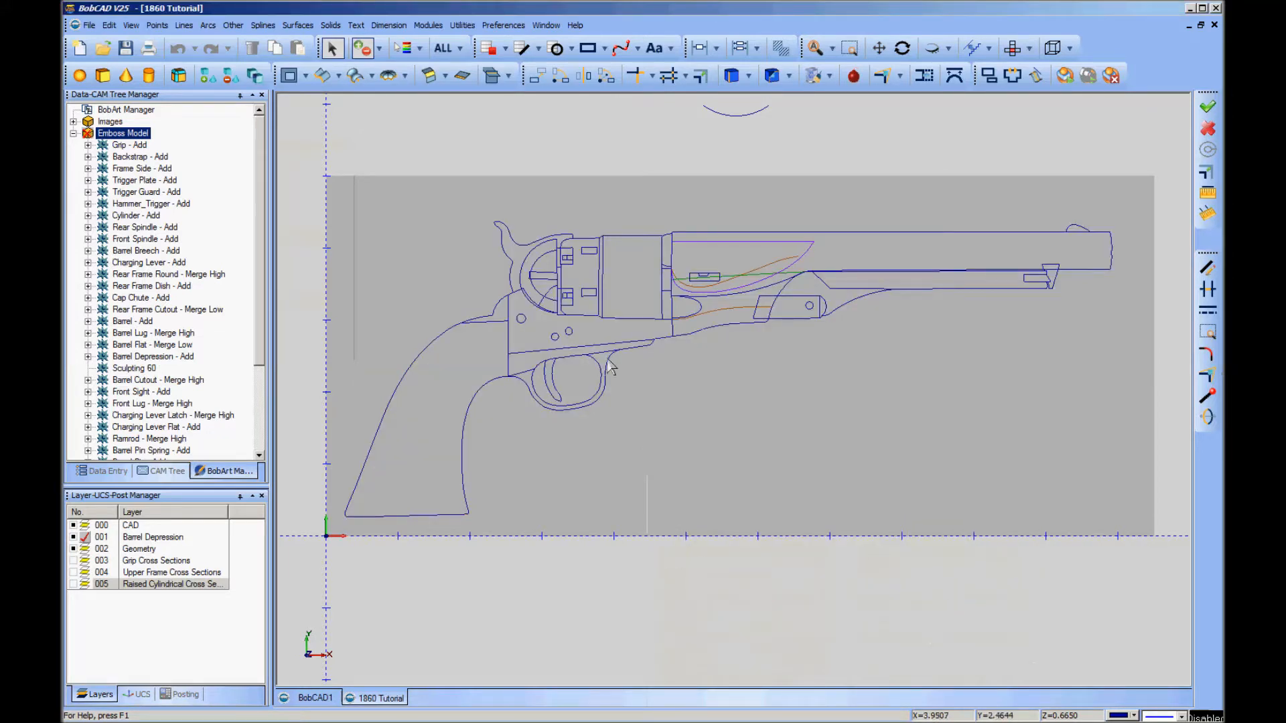
right_click(129, 136)
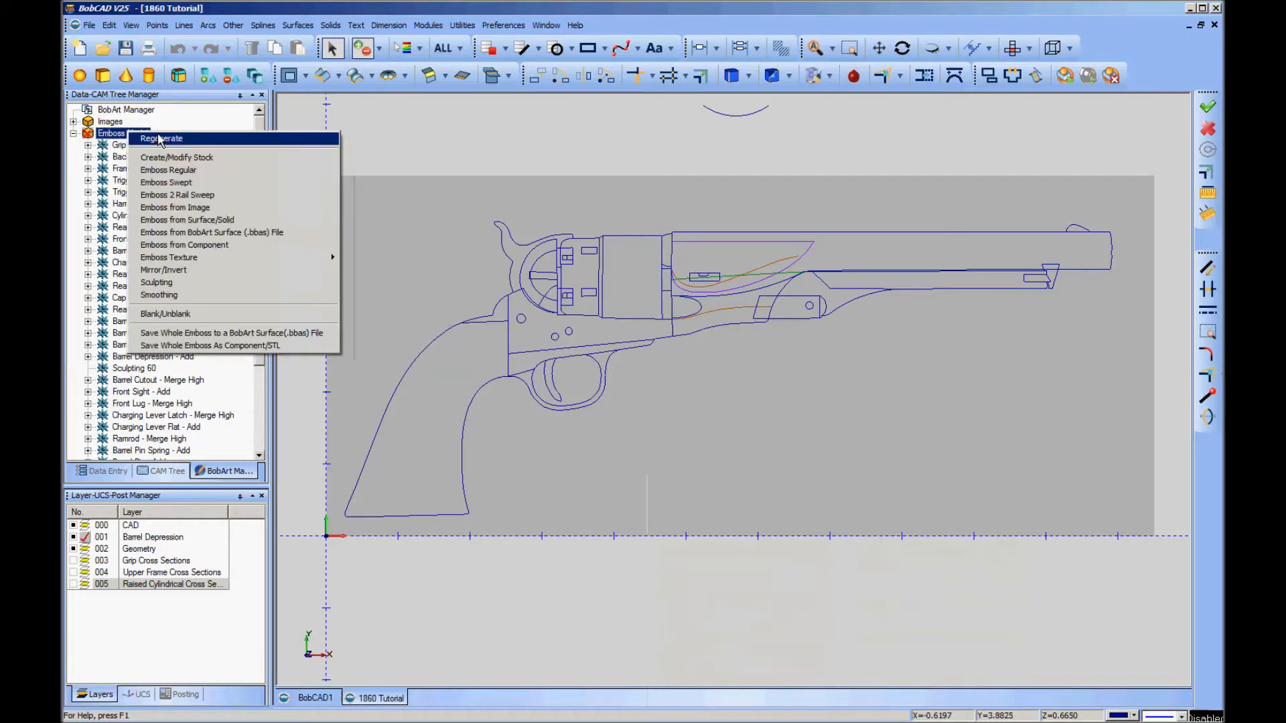
click(175, 139)
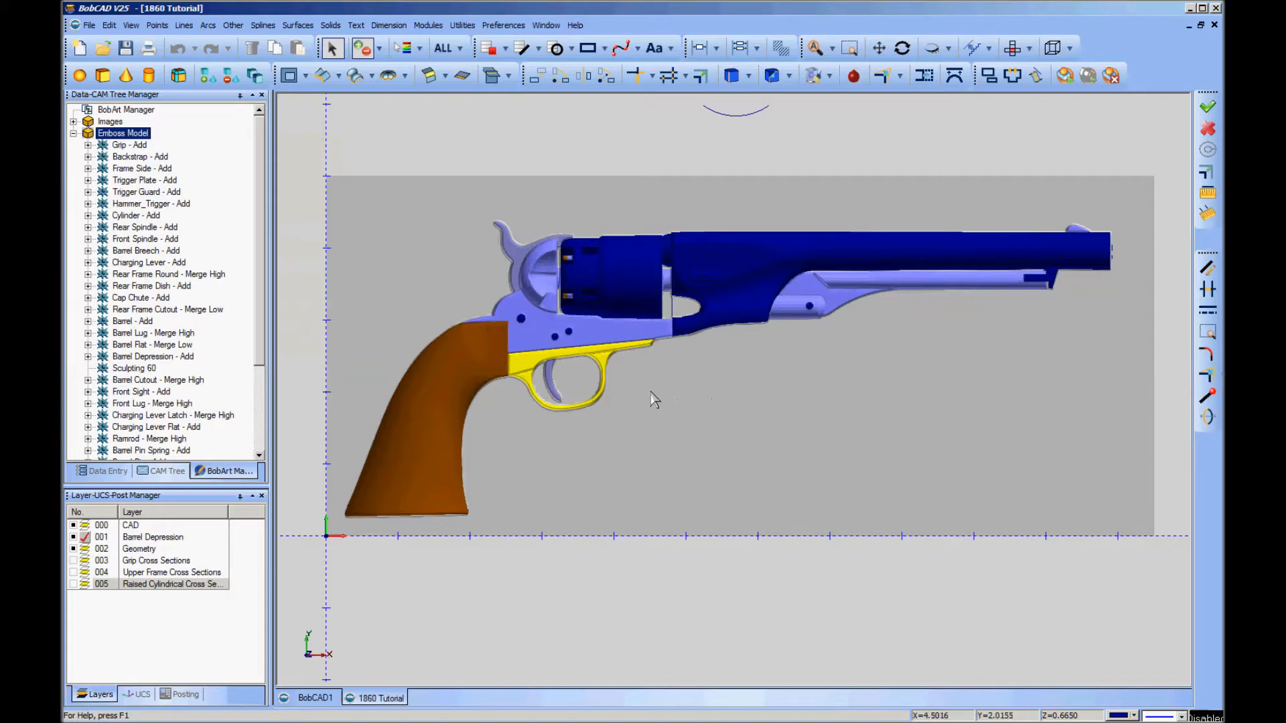
Blank and unblank the emboss model to refresh the close-up, angled display of the rounded rear frame and cylinder
scroll(697, 469, up, 5)
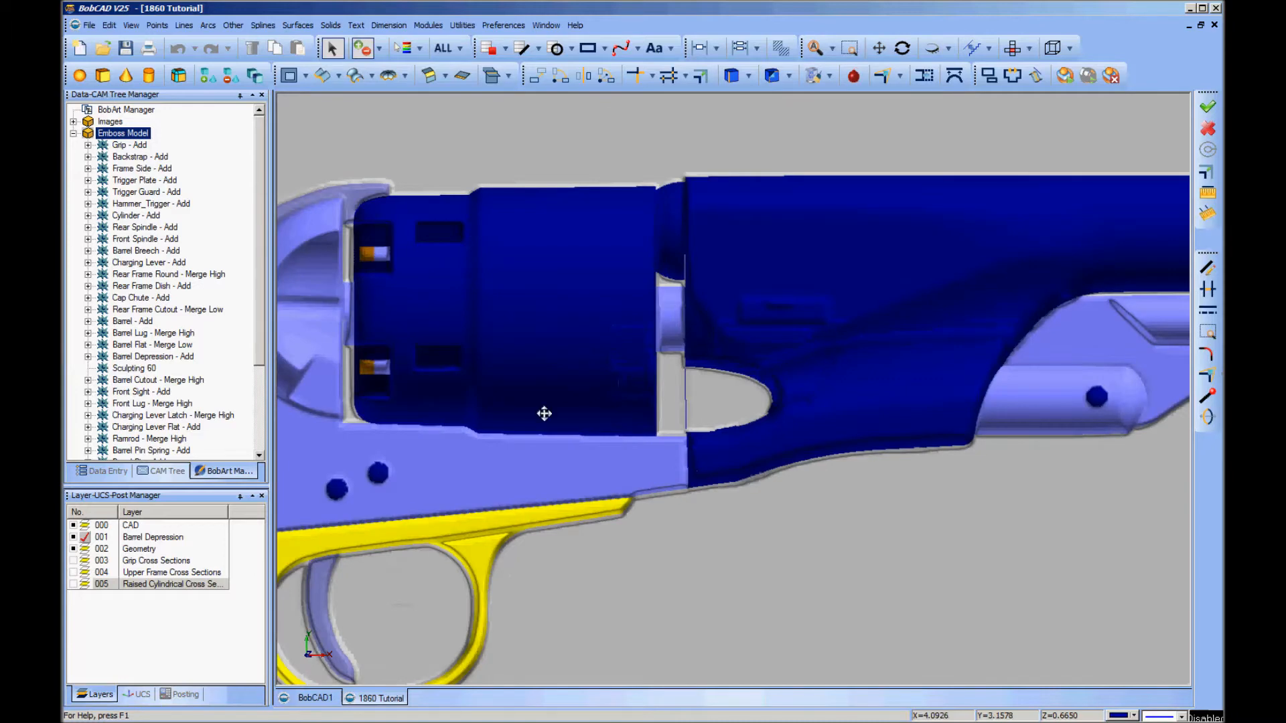
middle_drag(545, 414, 871, 552)
scroll(871, 552, up, 3)
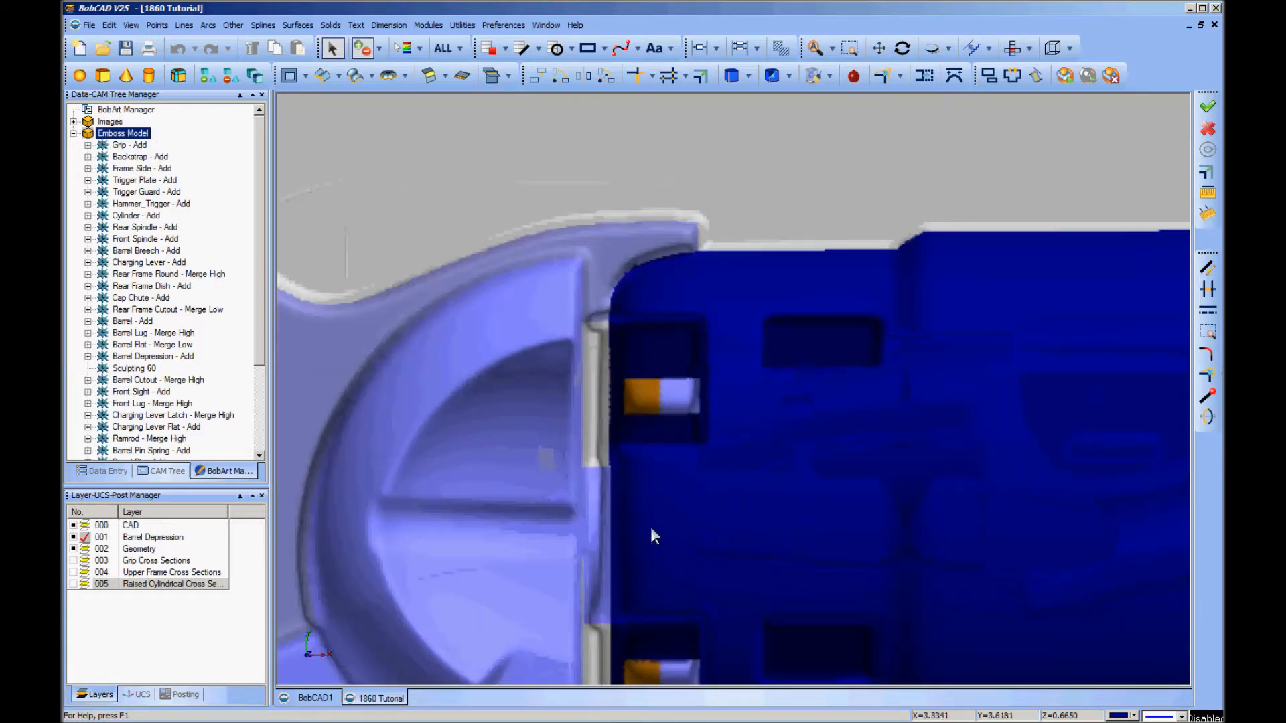
middle_drag(548, 553, 599, 462)
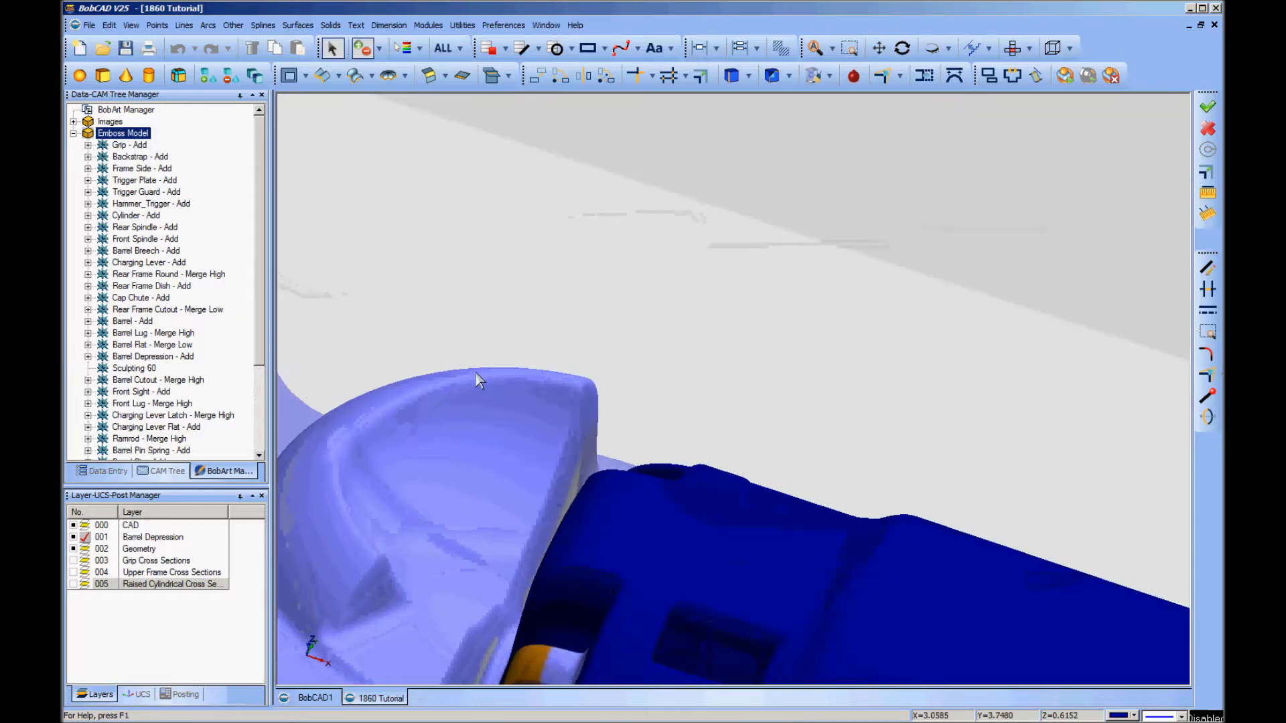
click(84, 107)
right_click(123, 134)
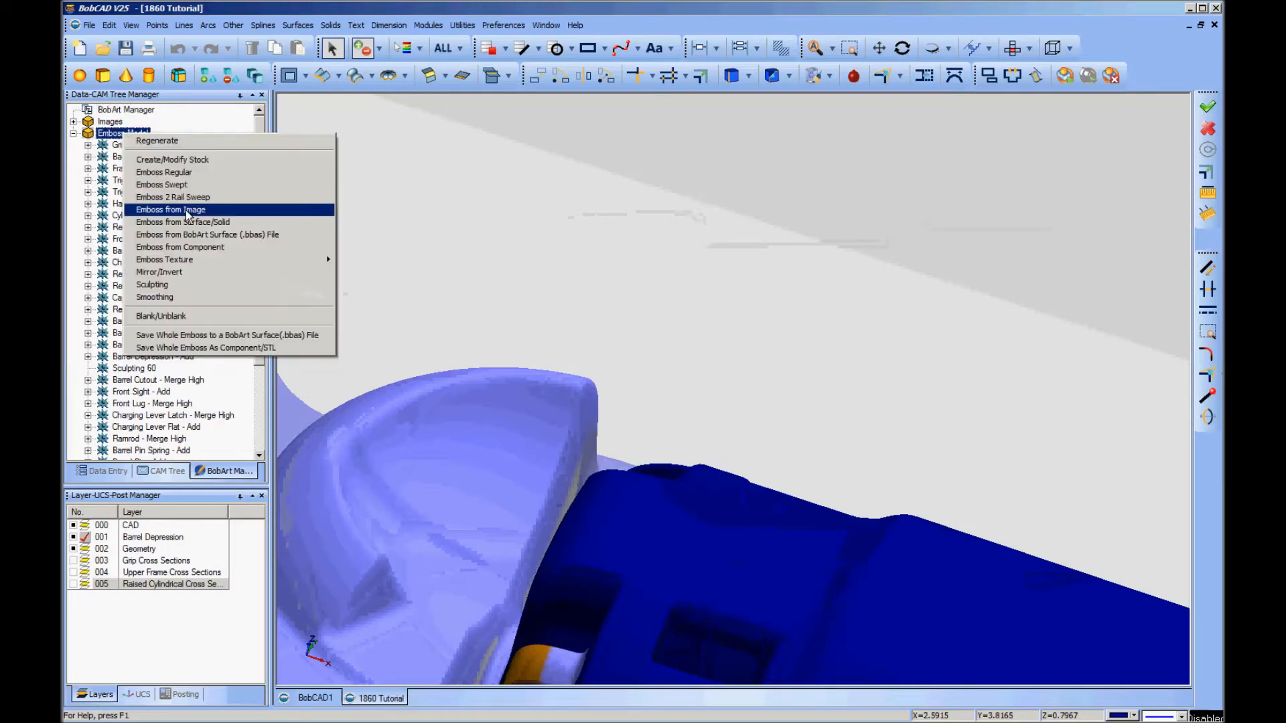
click(206, 320)
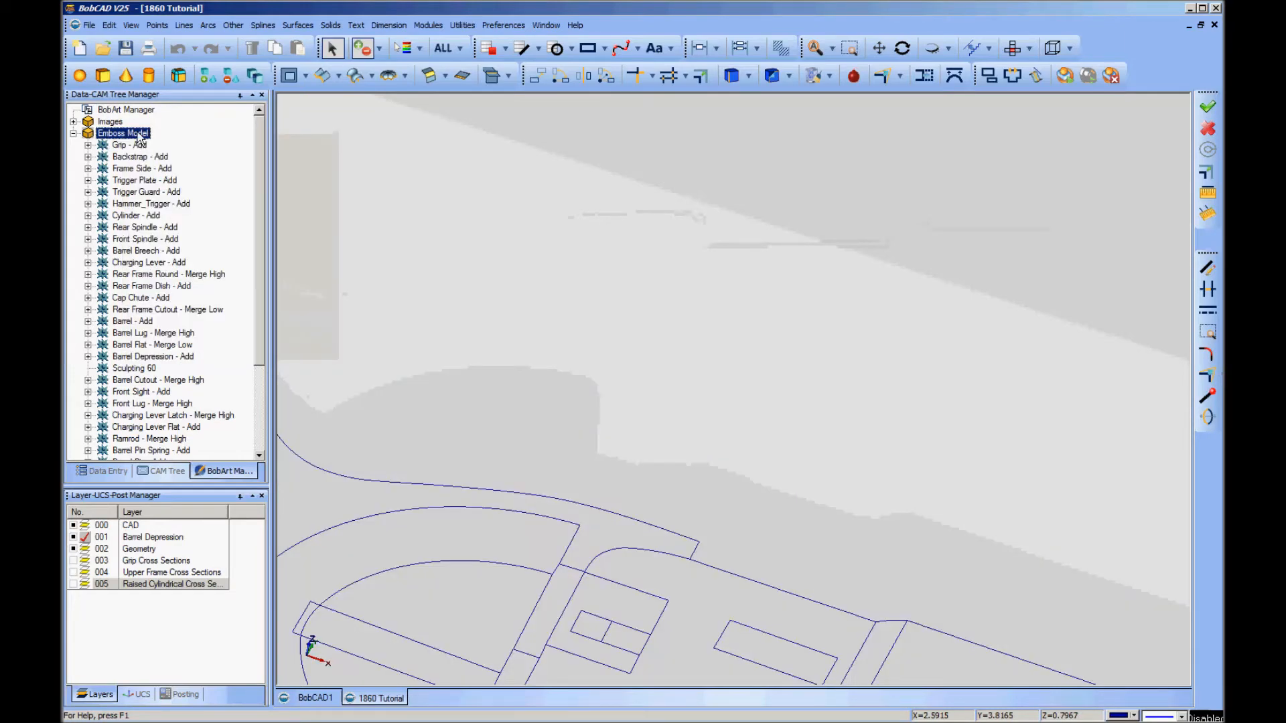
right_click(139, 132)
click(199, 313)
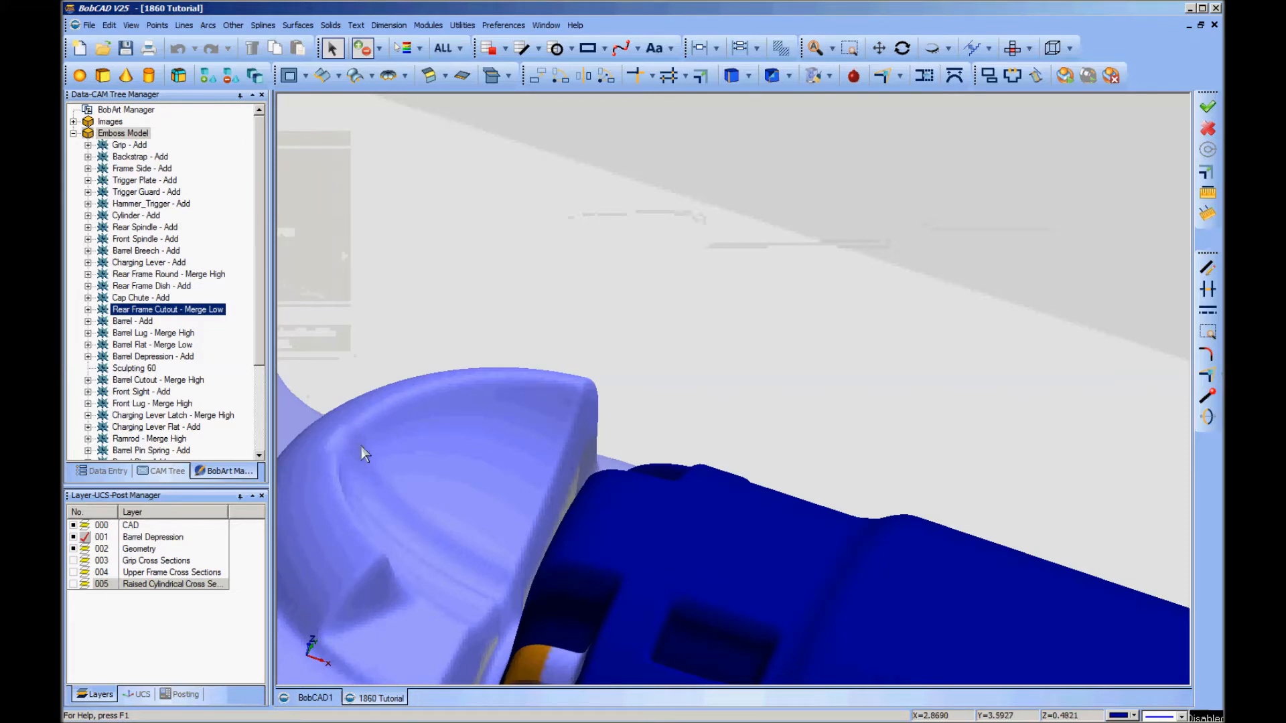
Examine the regenerated rear frame, hammer and grip at an angle, and the barrel and whole revolver in the Top view
middle_drag(515, 535, 723, 409)
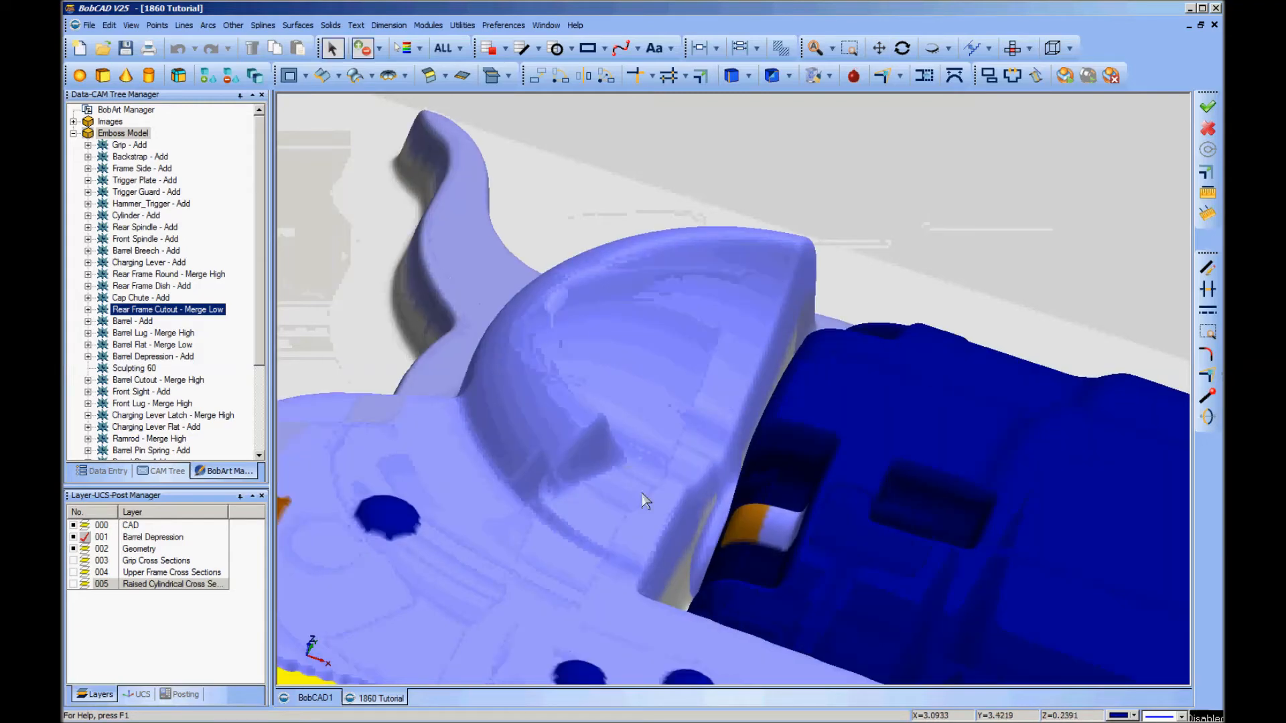
scroll(636, 456, down, 2)
scroll(638, 458, down, 2)
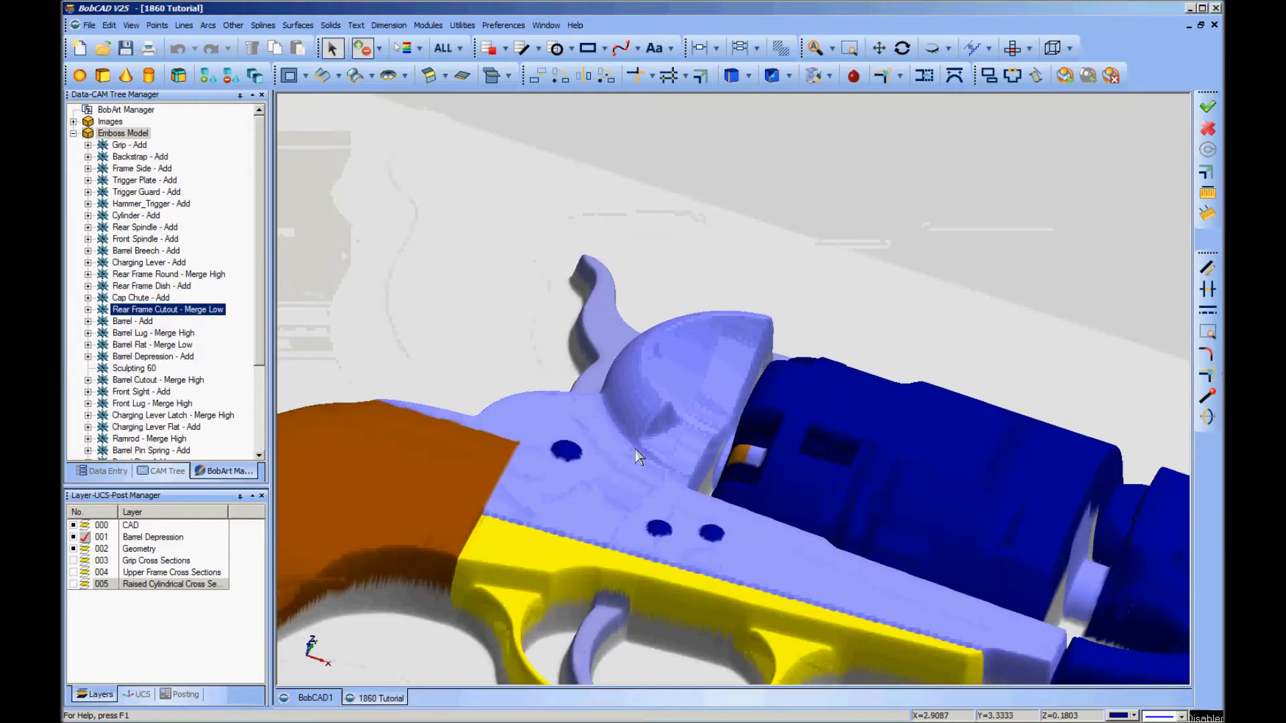
scroll(647, 468, down, 2)
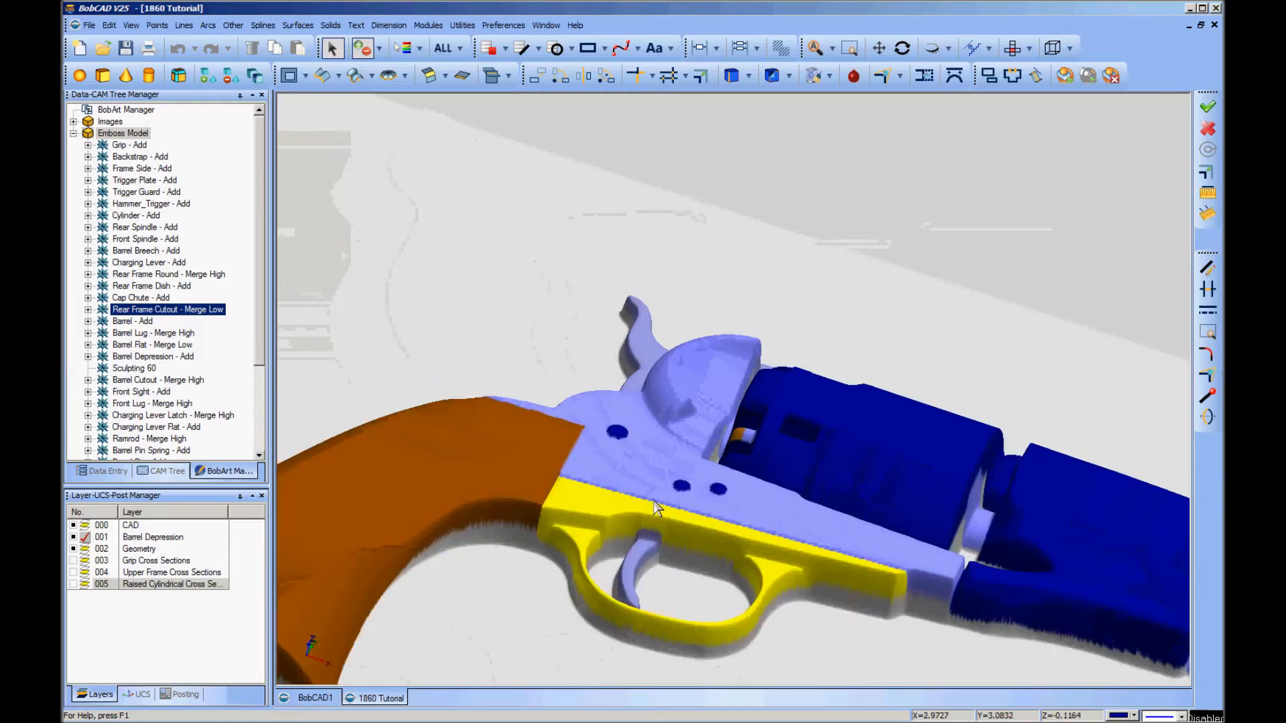
scroll(656, 509, down, 2)
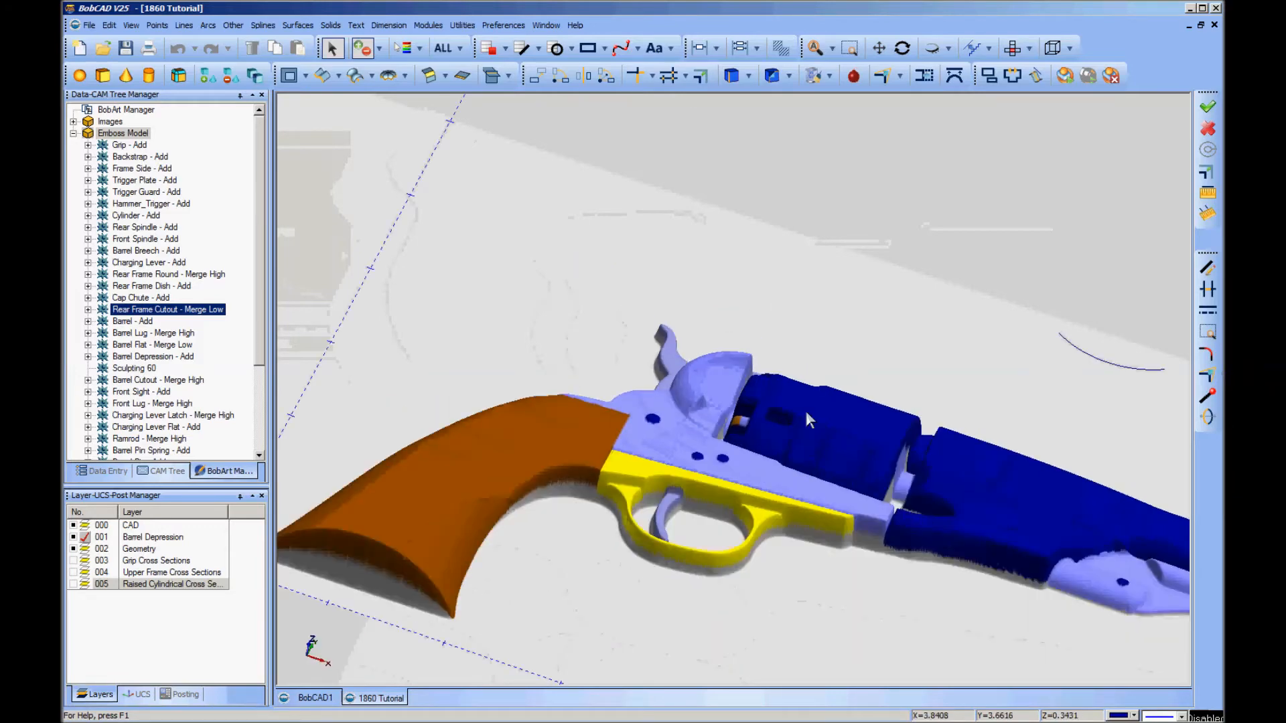
right_click(711, 362)
mouse_move(784, 568)
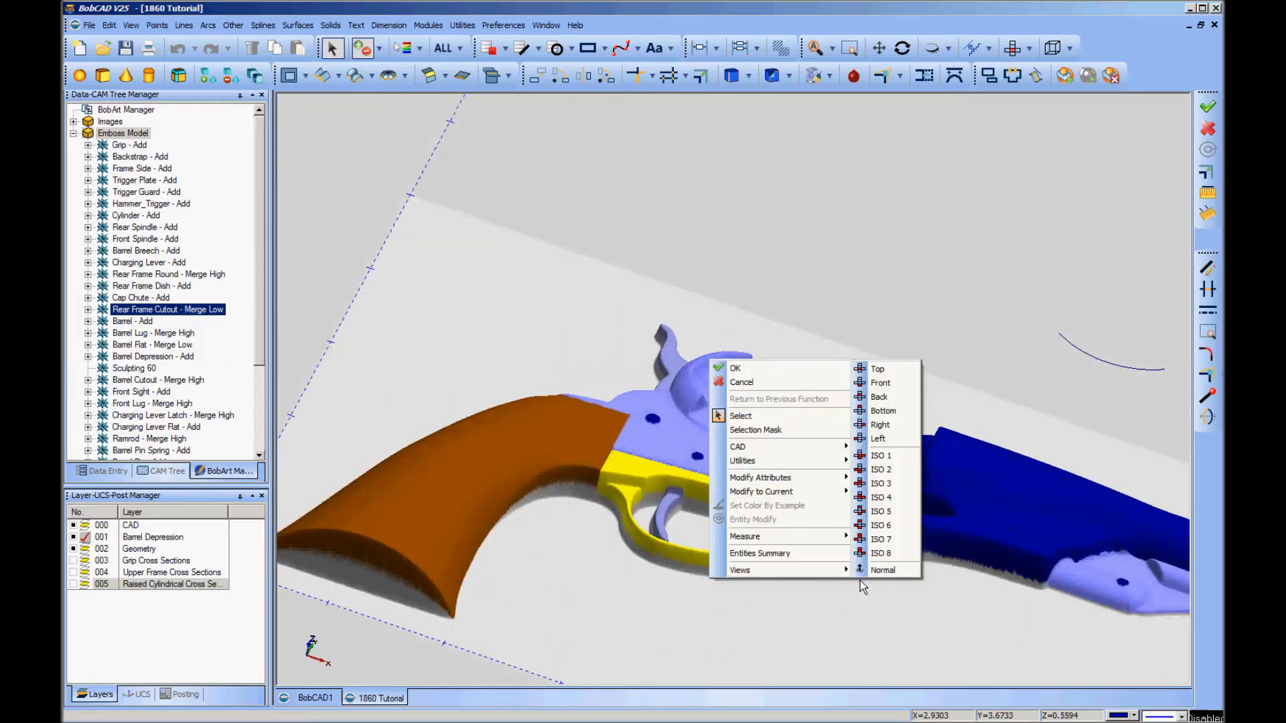
click(878, 369)
middle_drag(1046, 548, 597, 531)
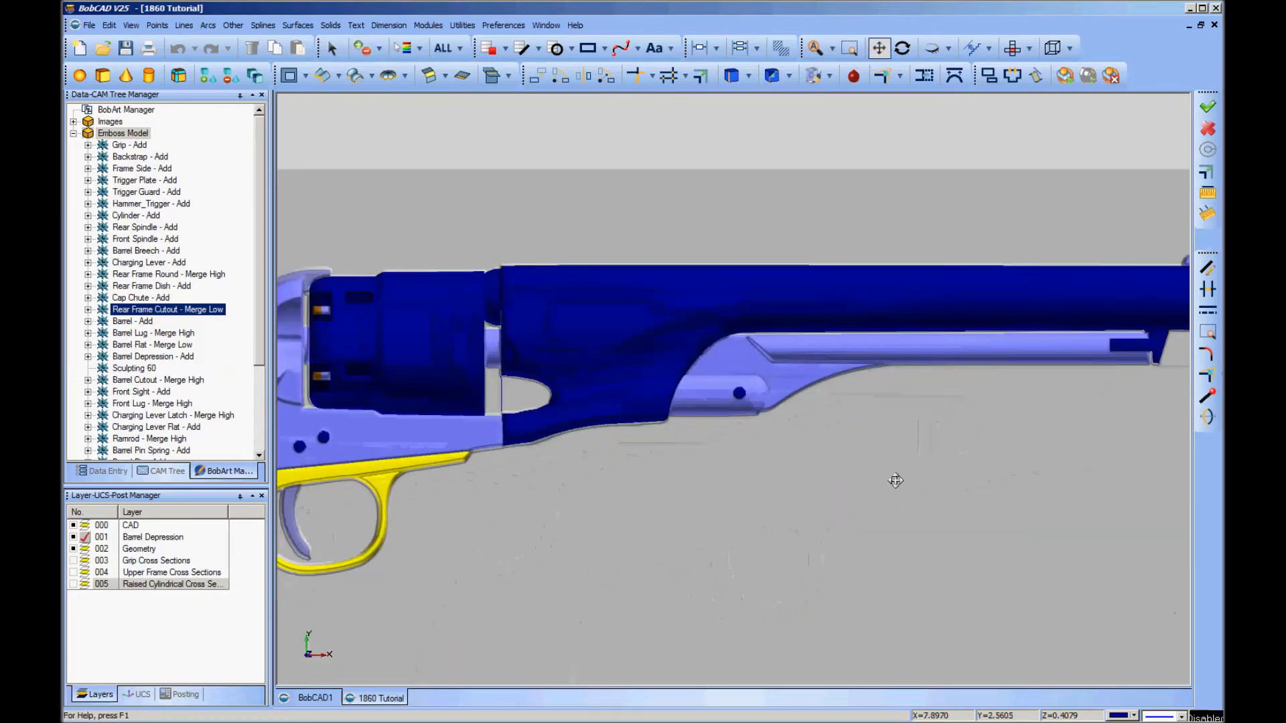
middle_drag(896, 480, 909, 462)
scroll(909, 461, down, 3)
middle_drag(748, 515, 783, 470)
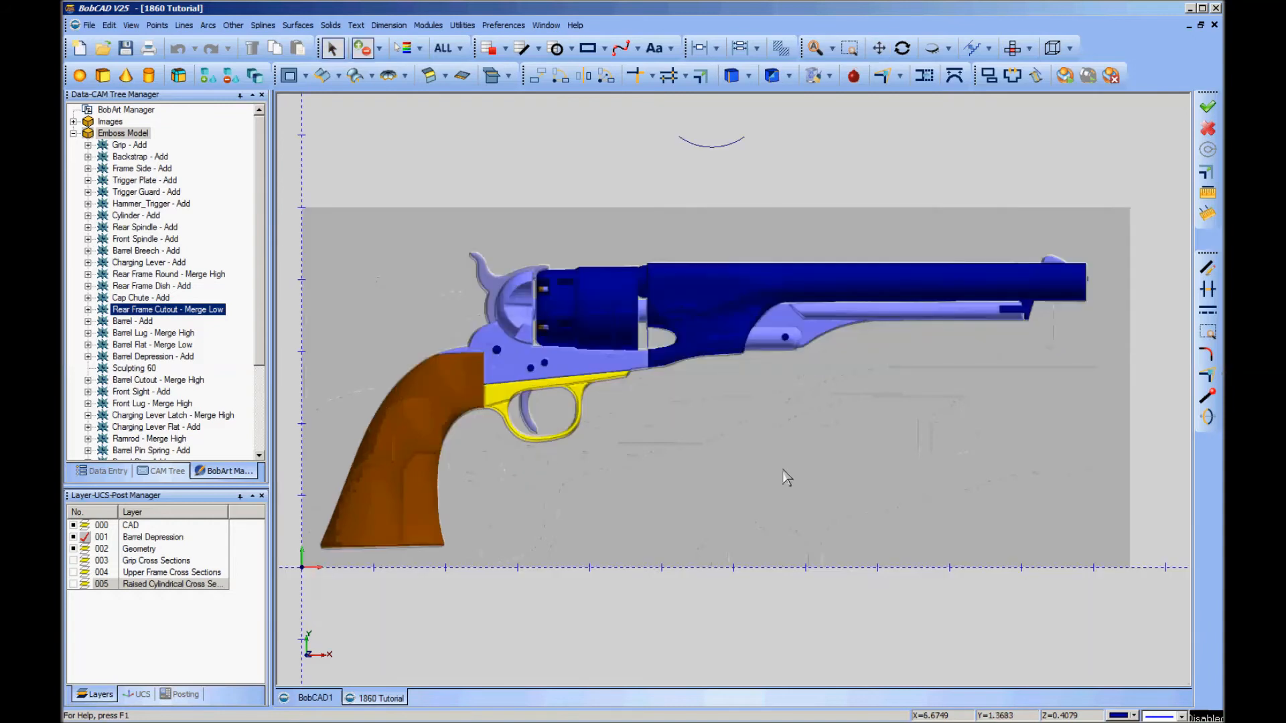